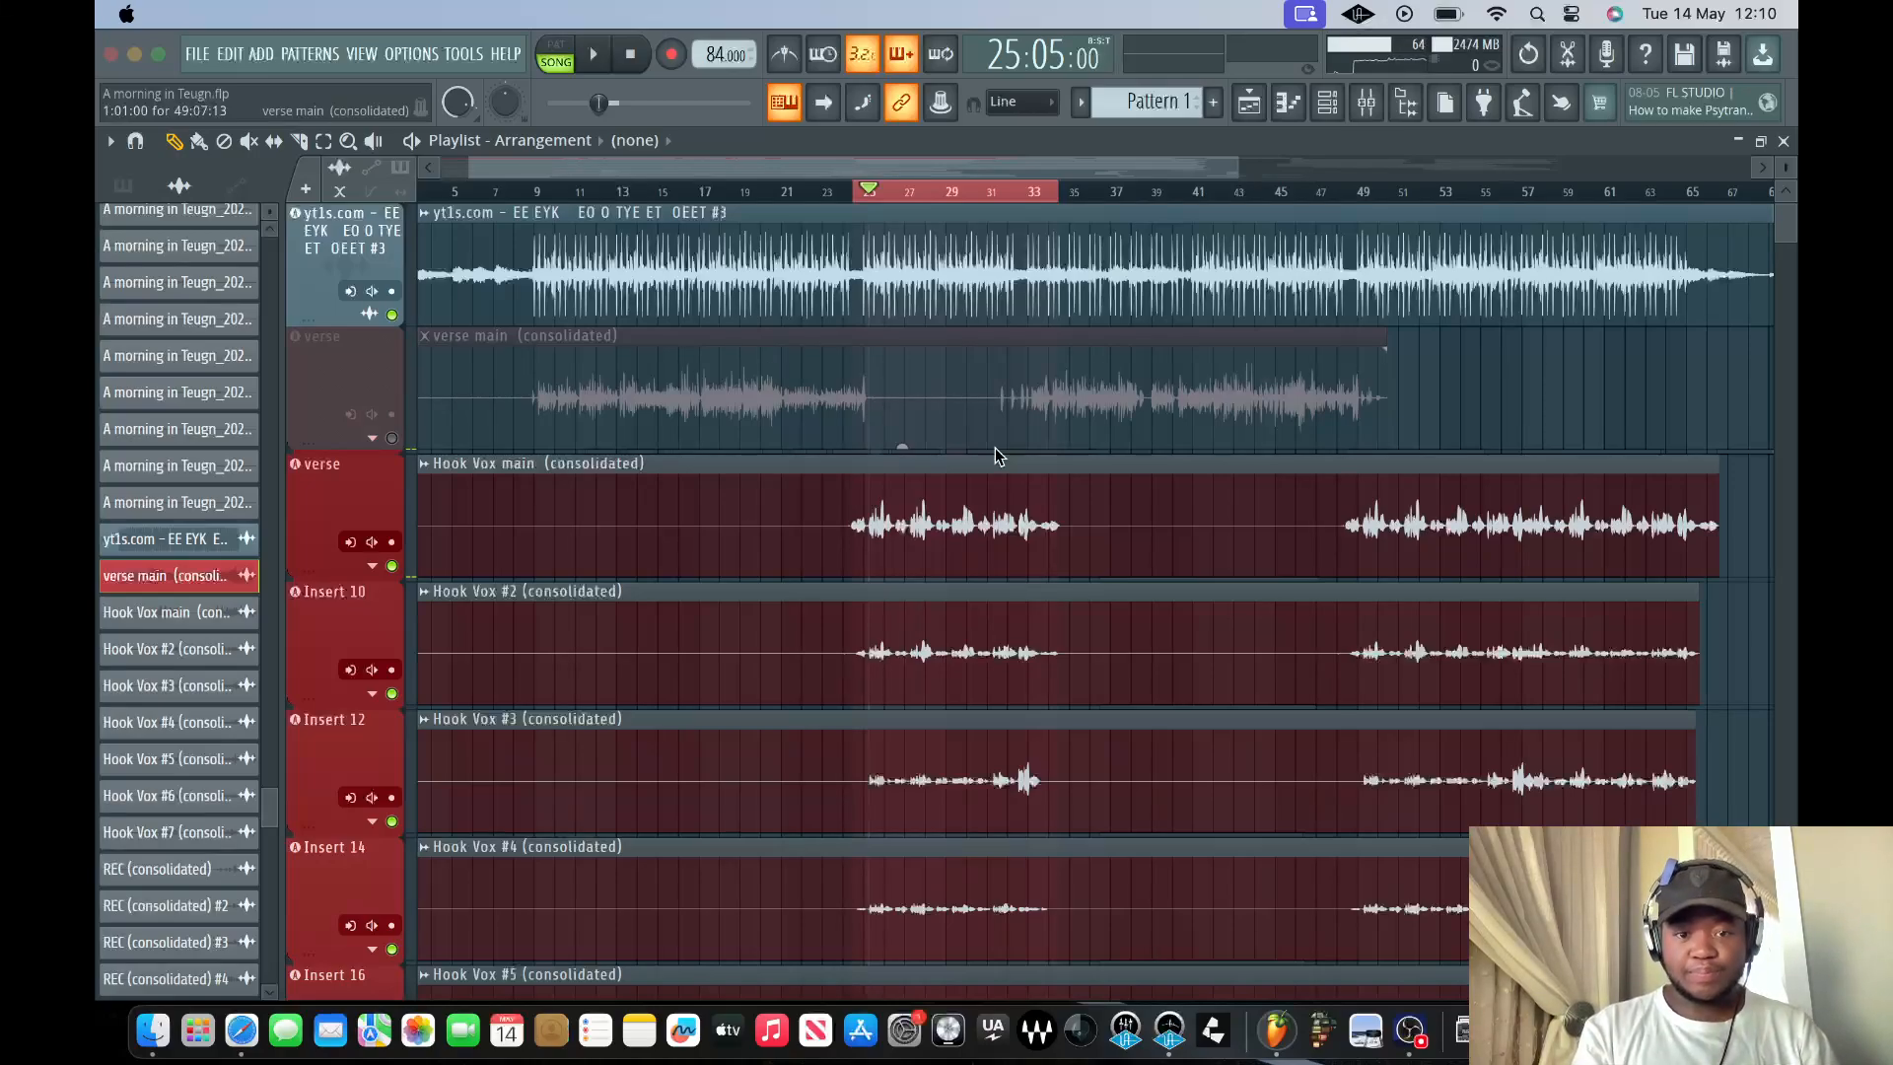
- Play the hook section from bar 25 to bar 34 and look over the hook vocal tracks in the playlist
click(588, 56)
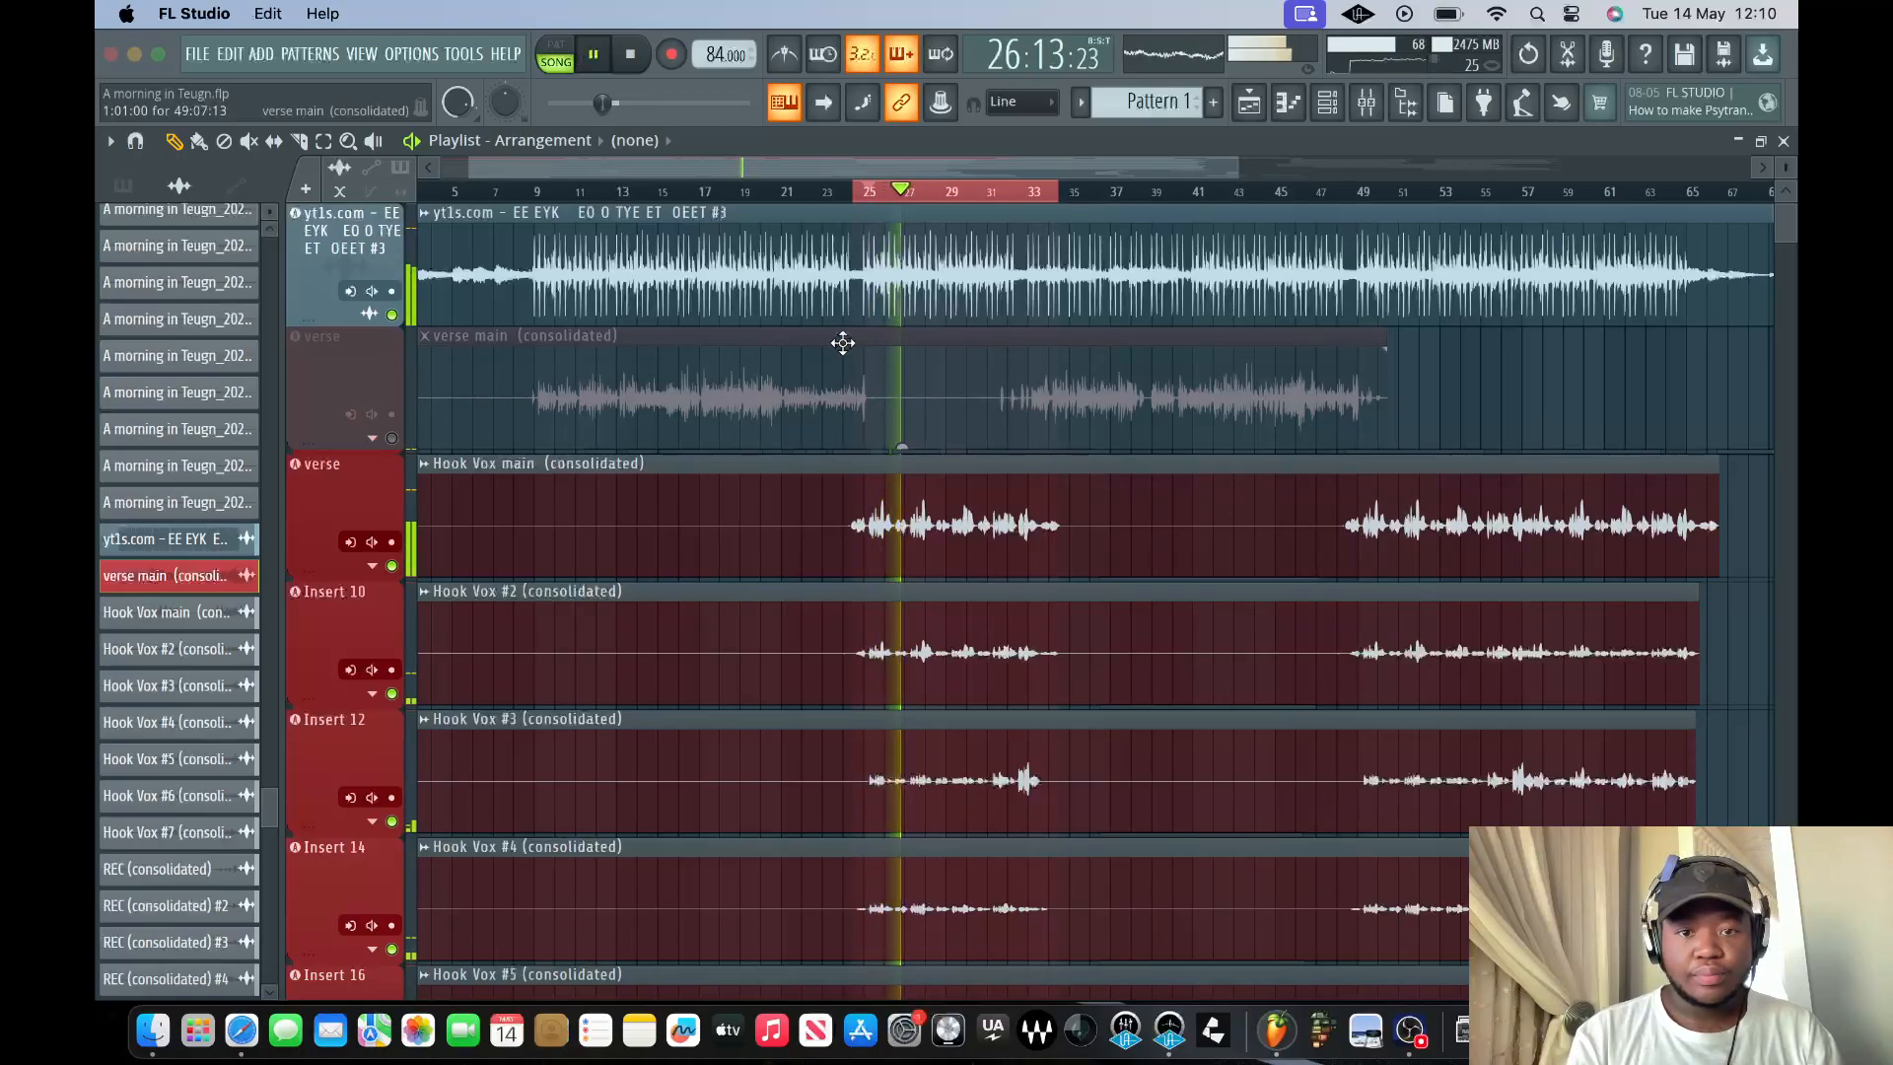
scroll(975, 615, down, 3)
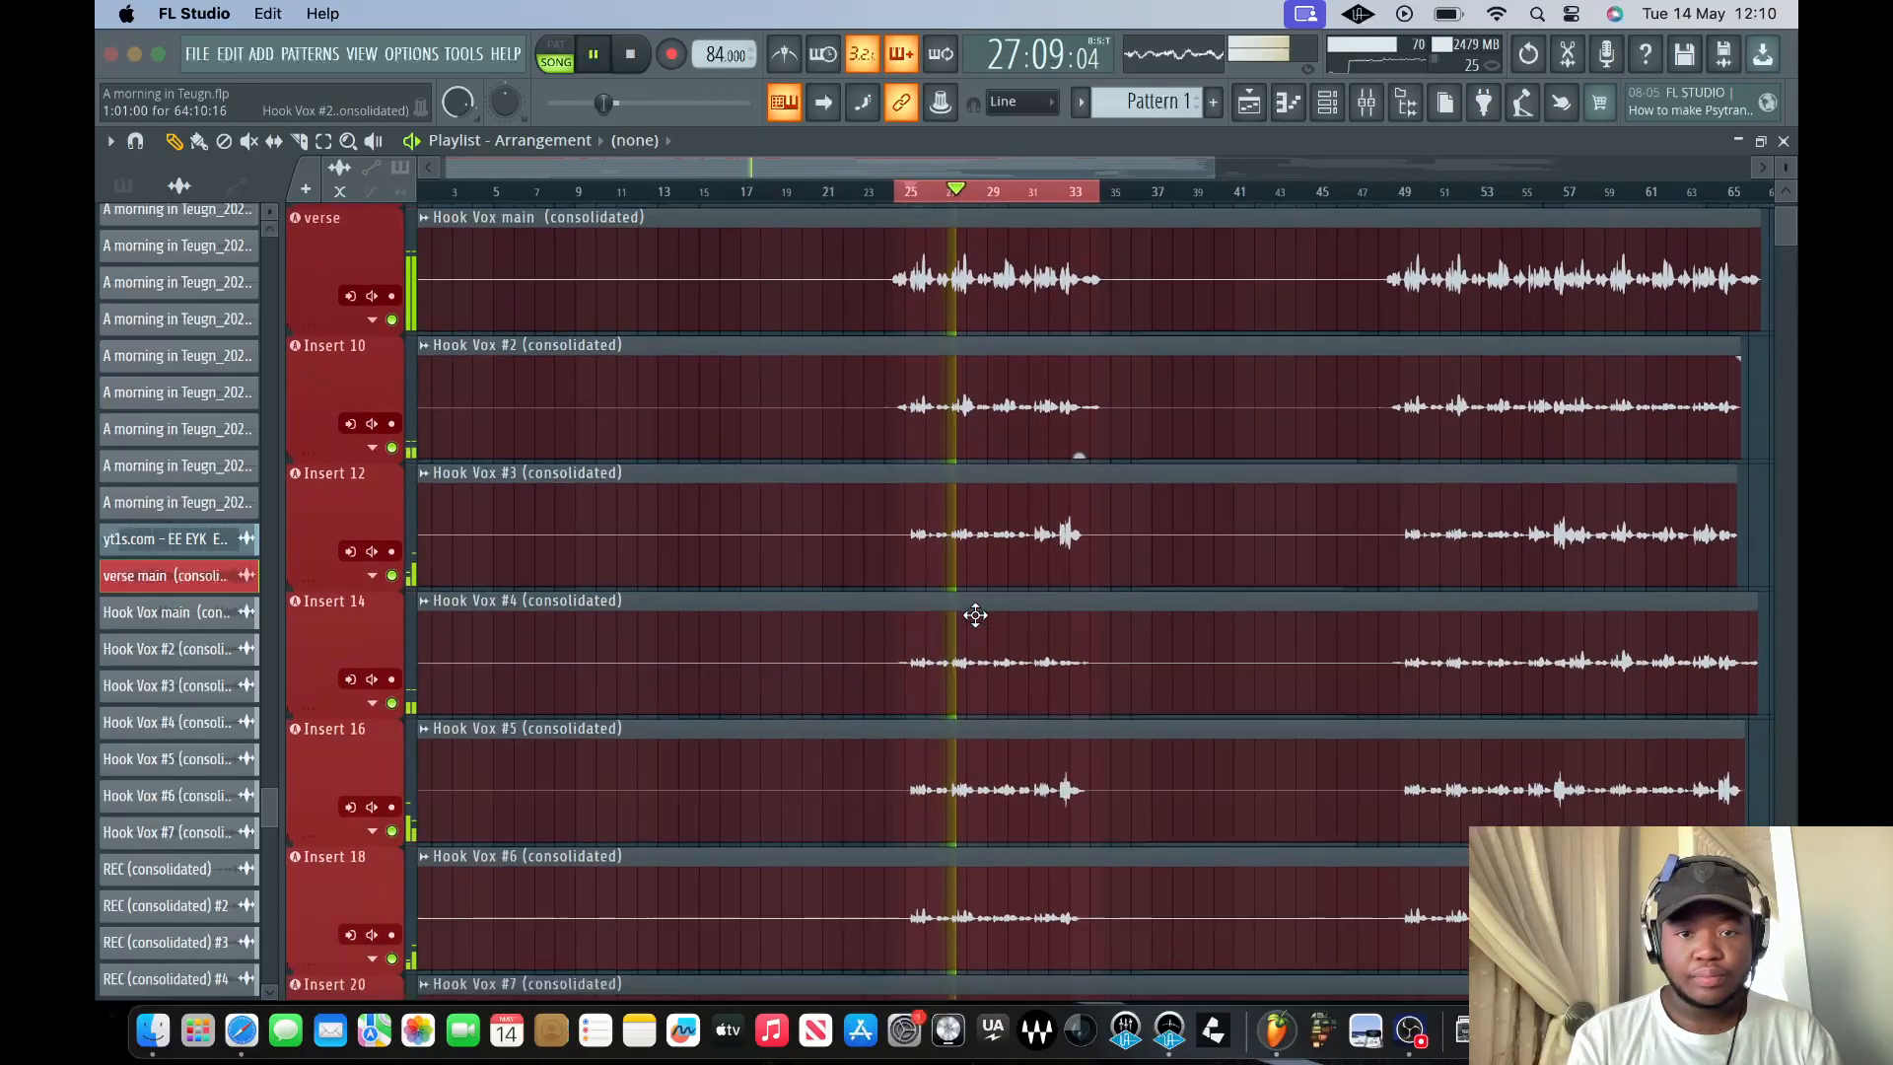
scroll(976, 615, up, 4)
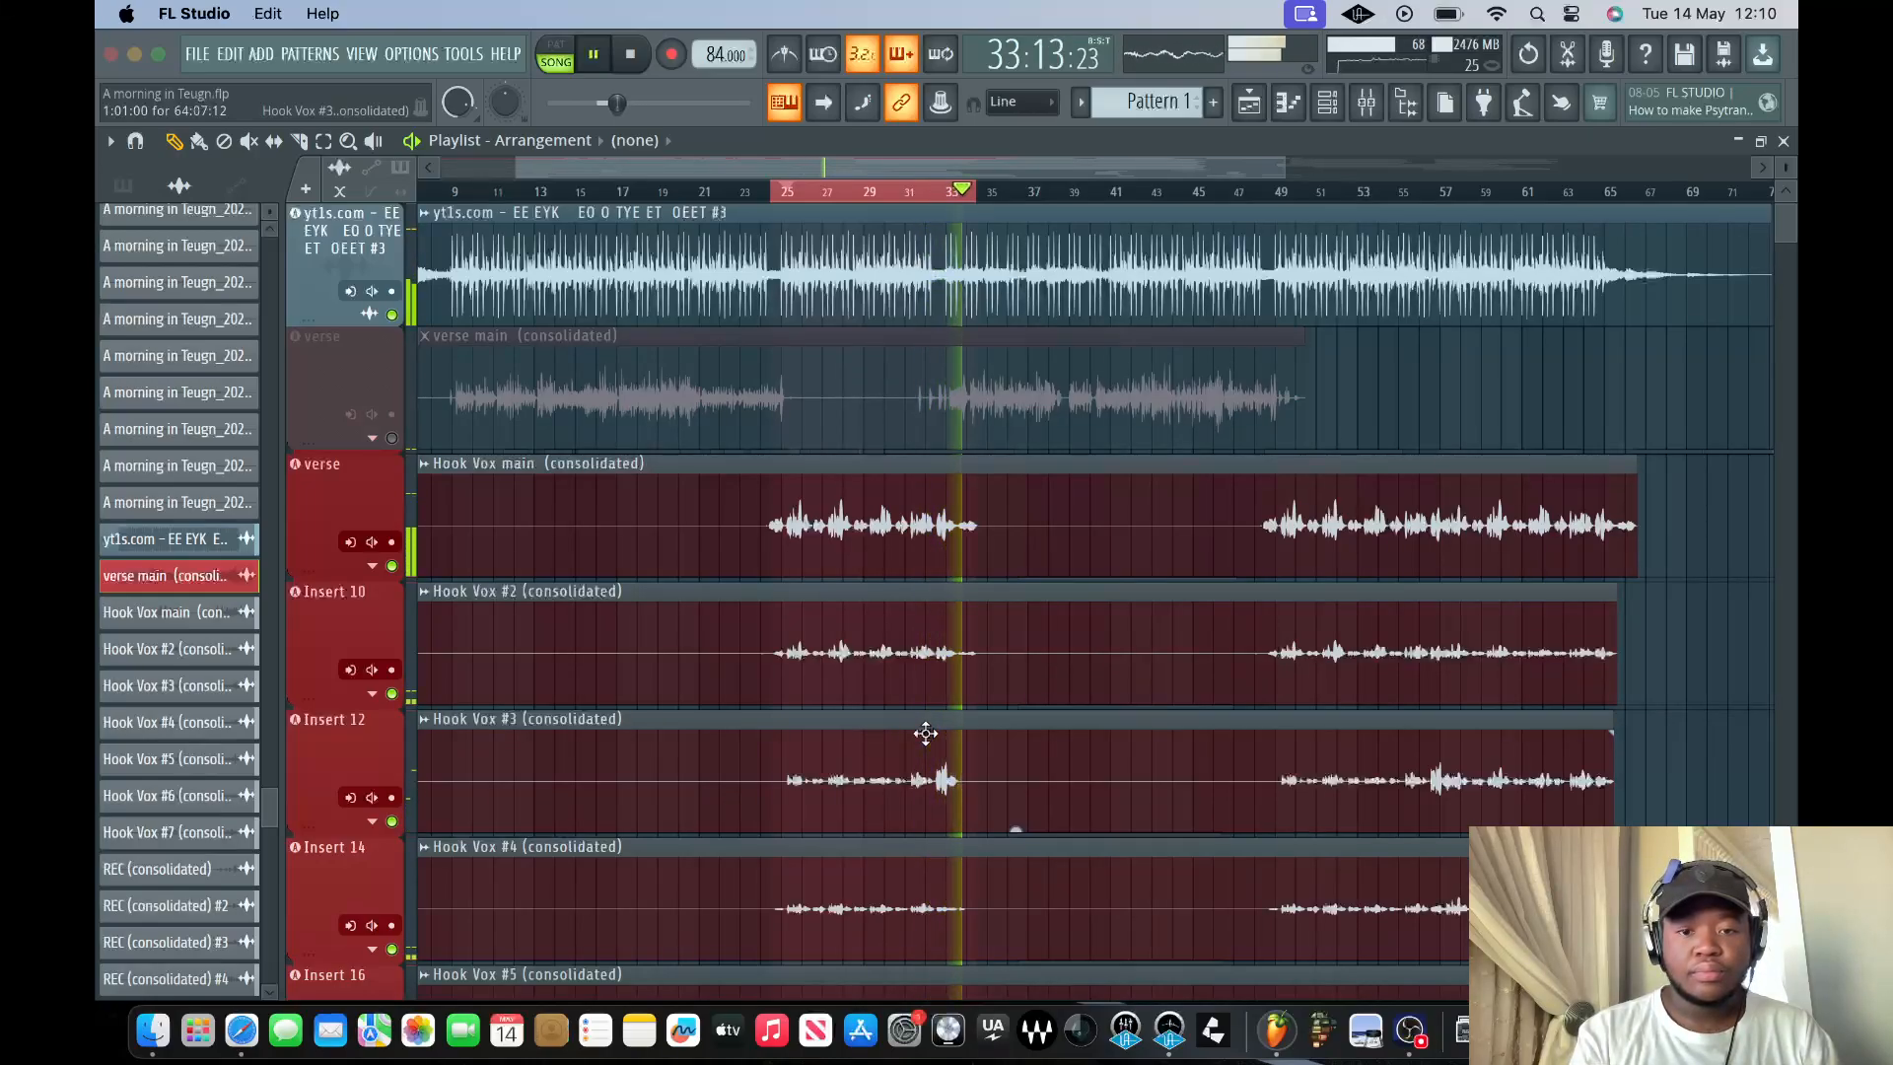
click(603, 61)
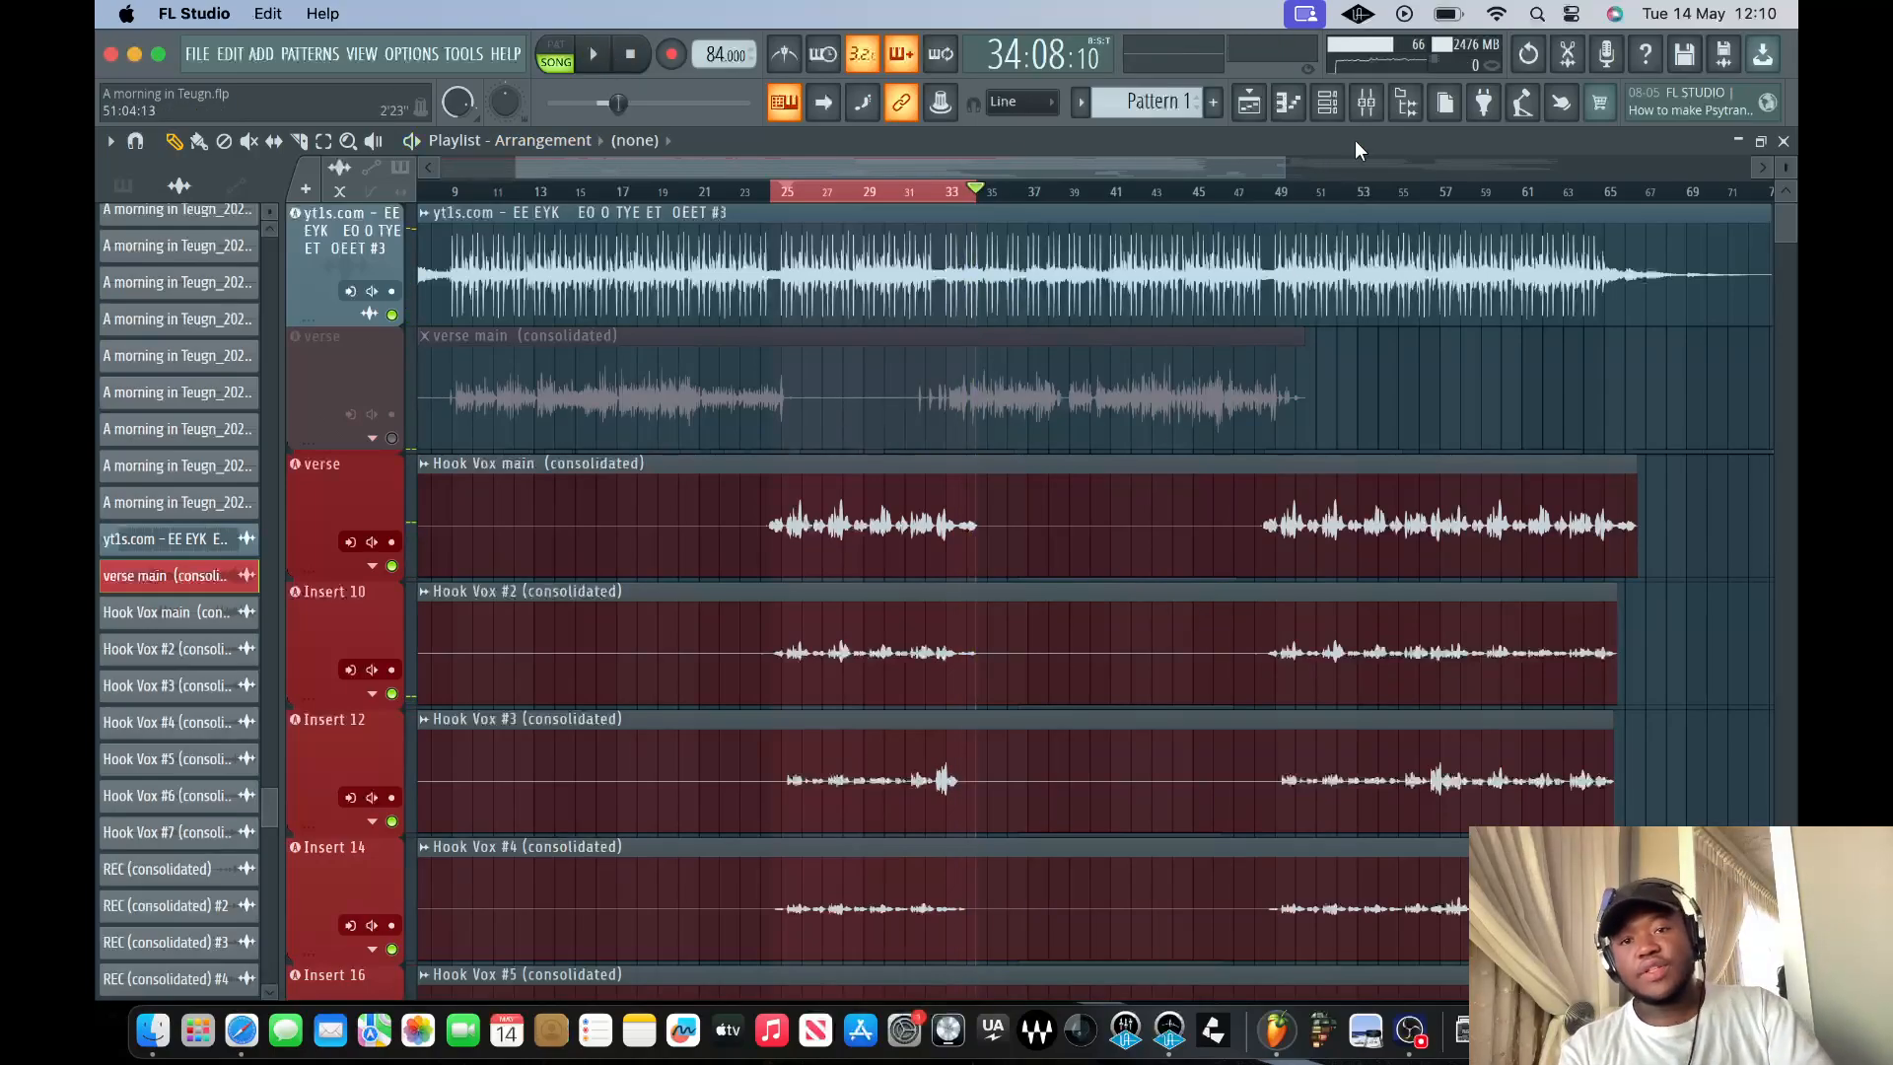
- Open the mixer maximized and mute the first verse bv bus, which Insert 10 is routed to
click(1369, 98)
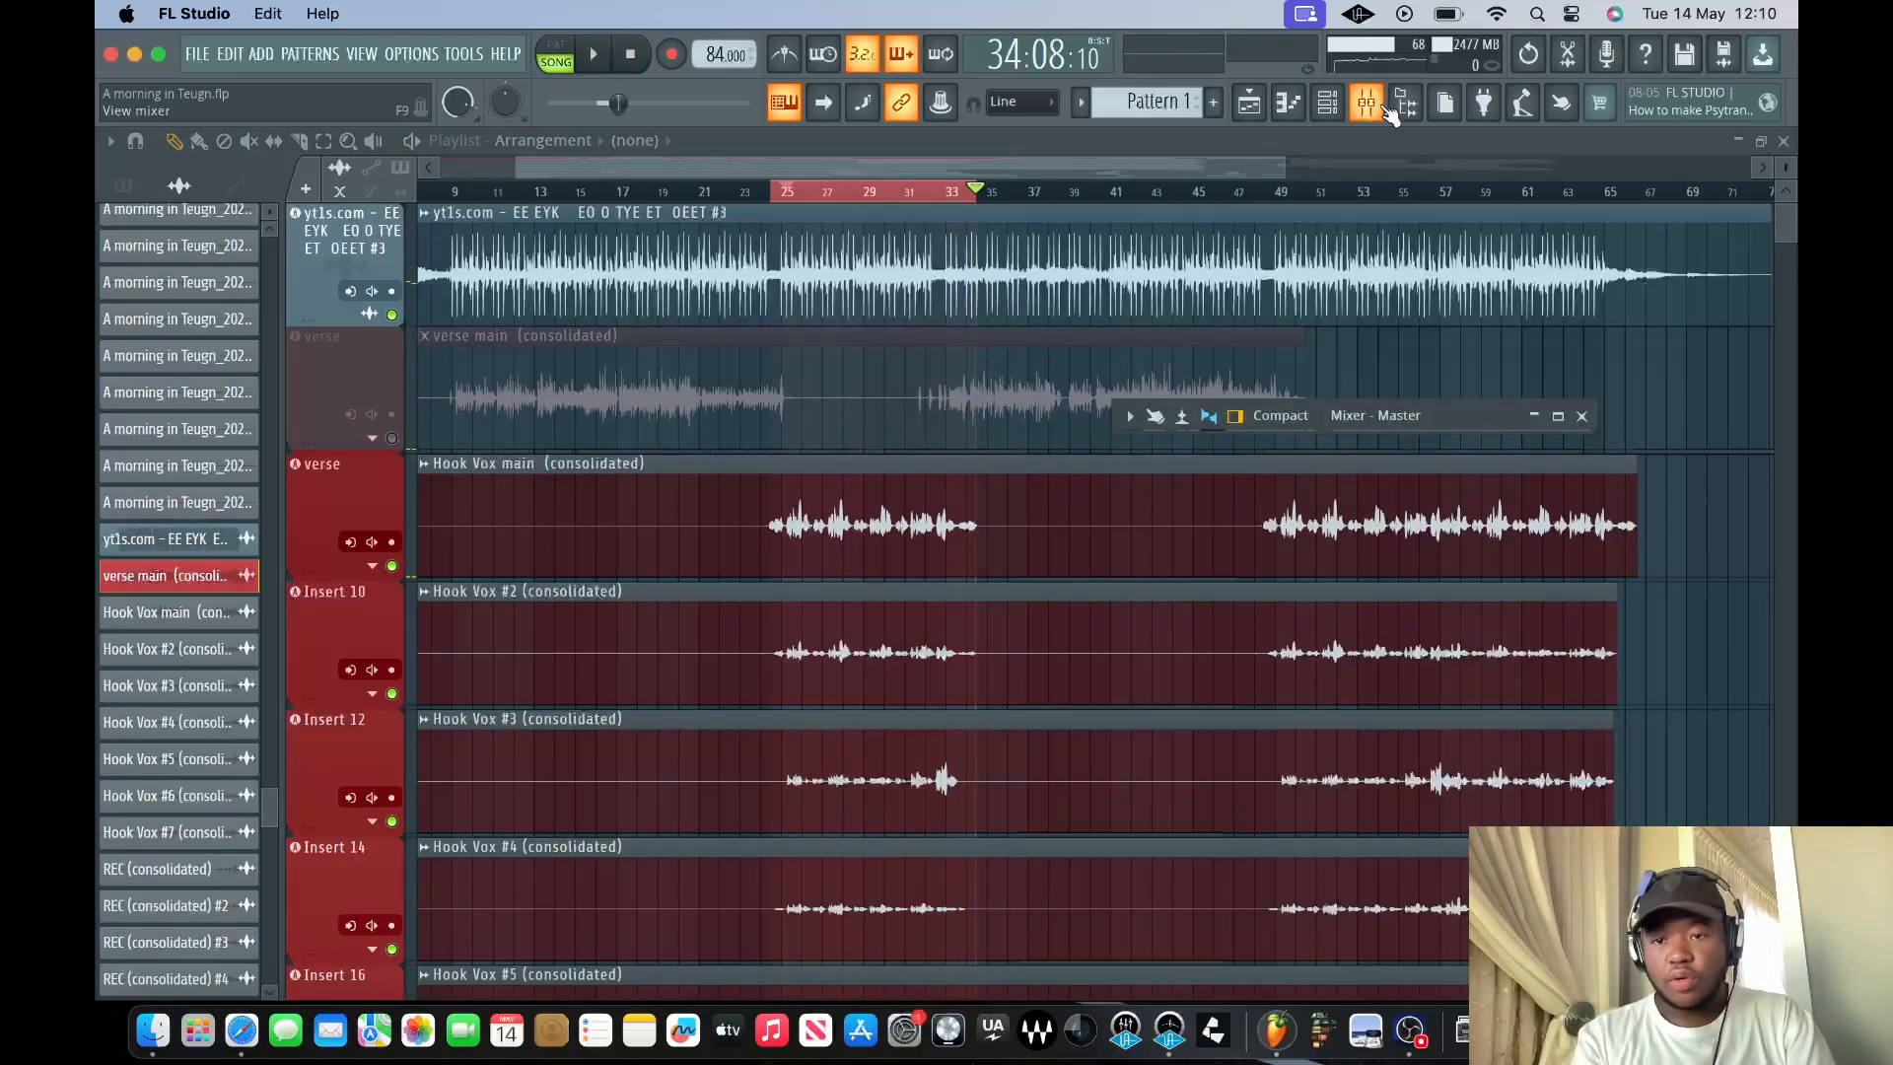
click(1558, 415)
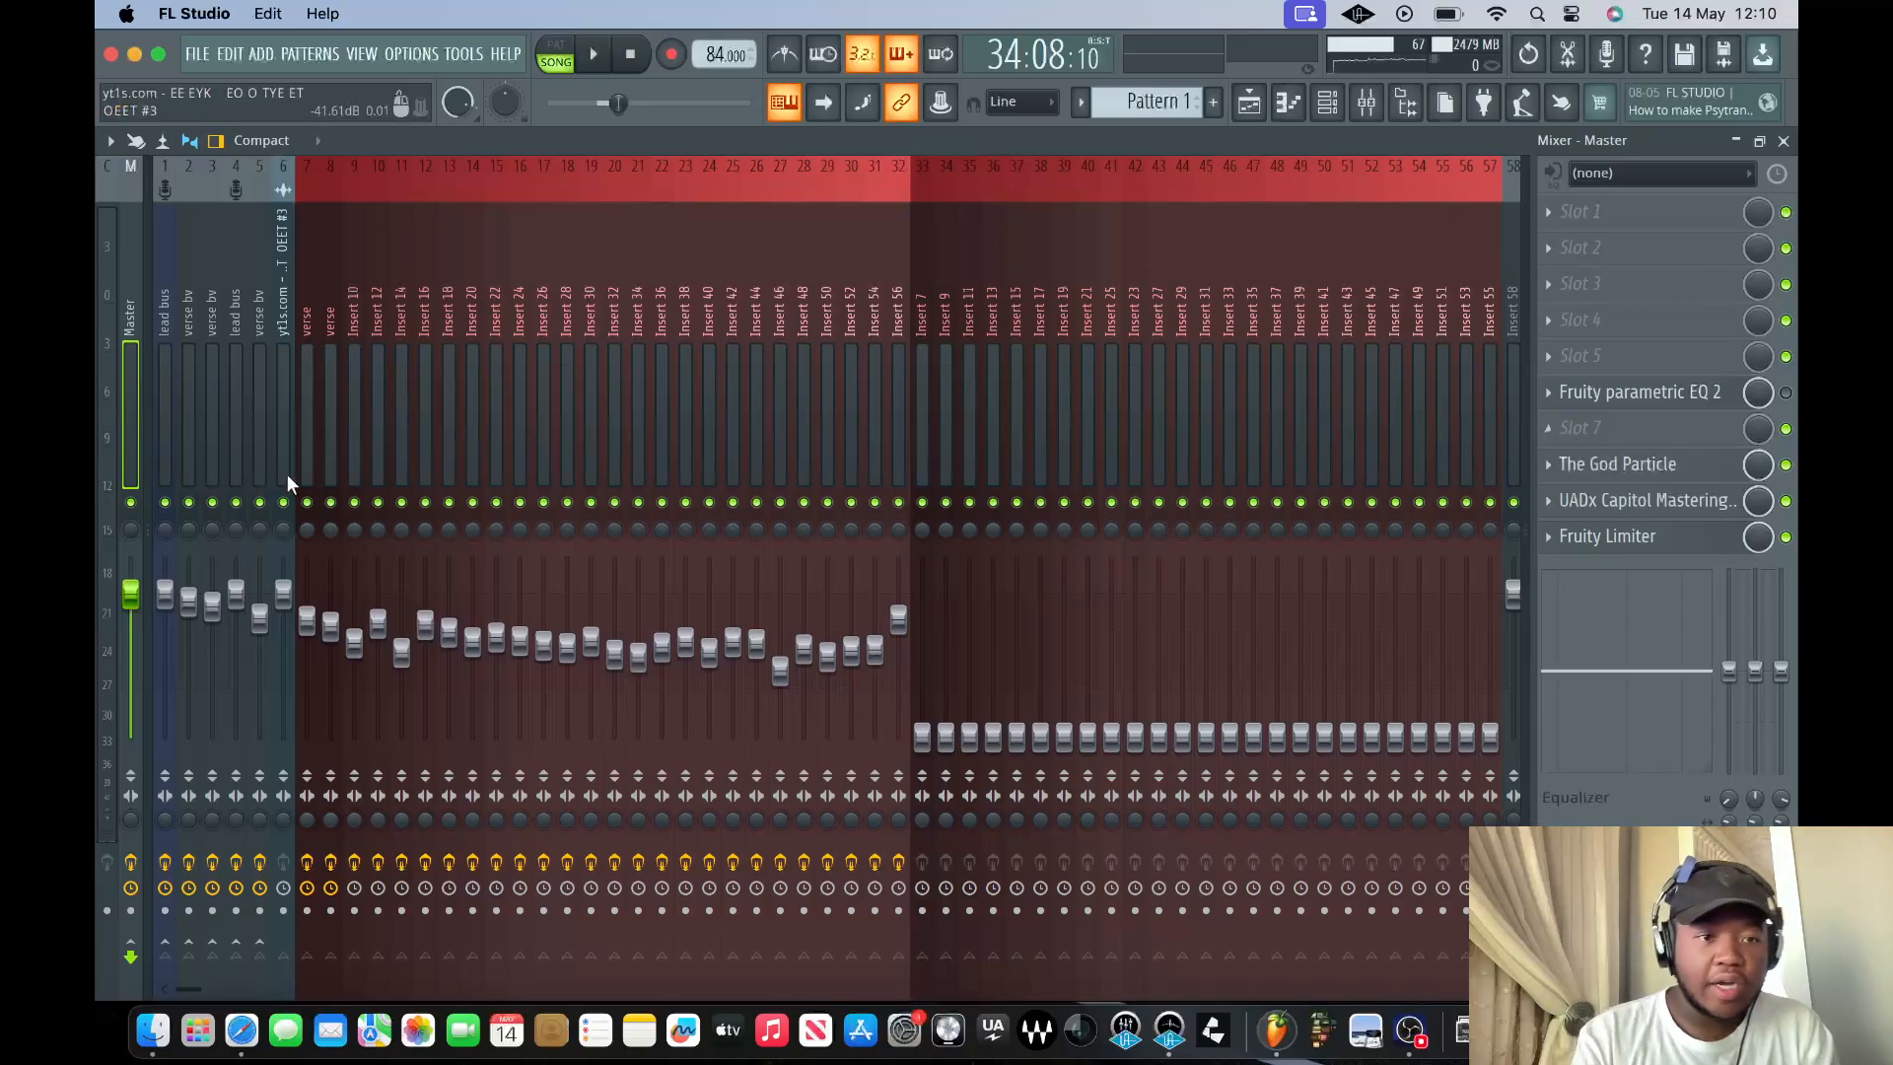
click(356, 340)
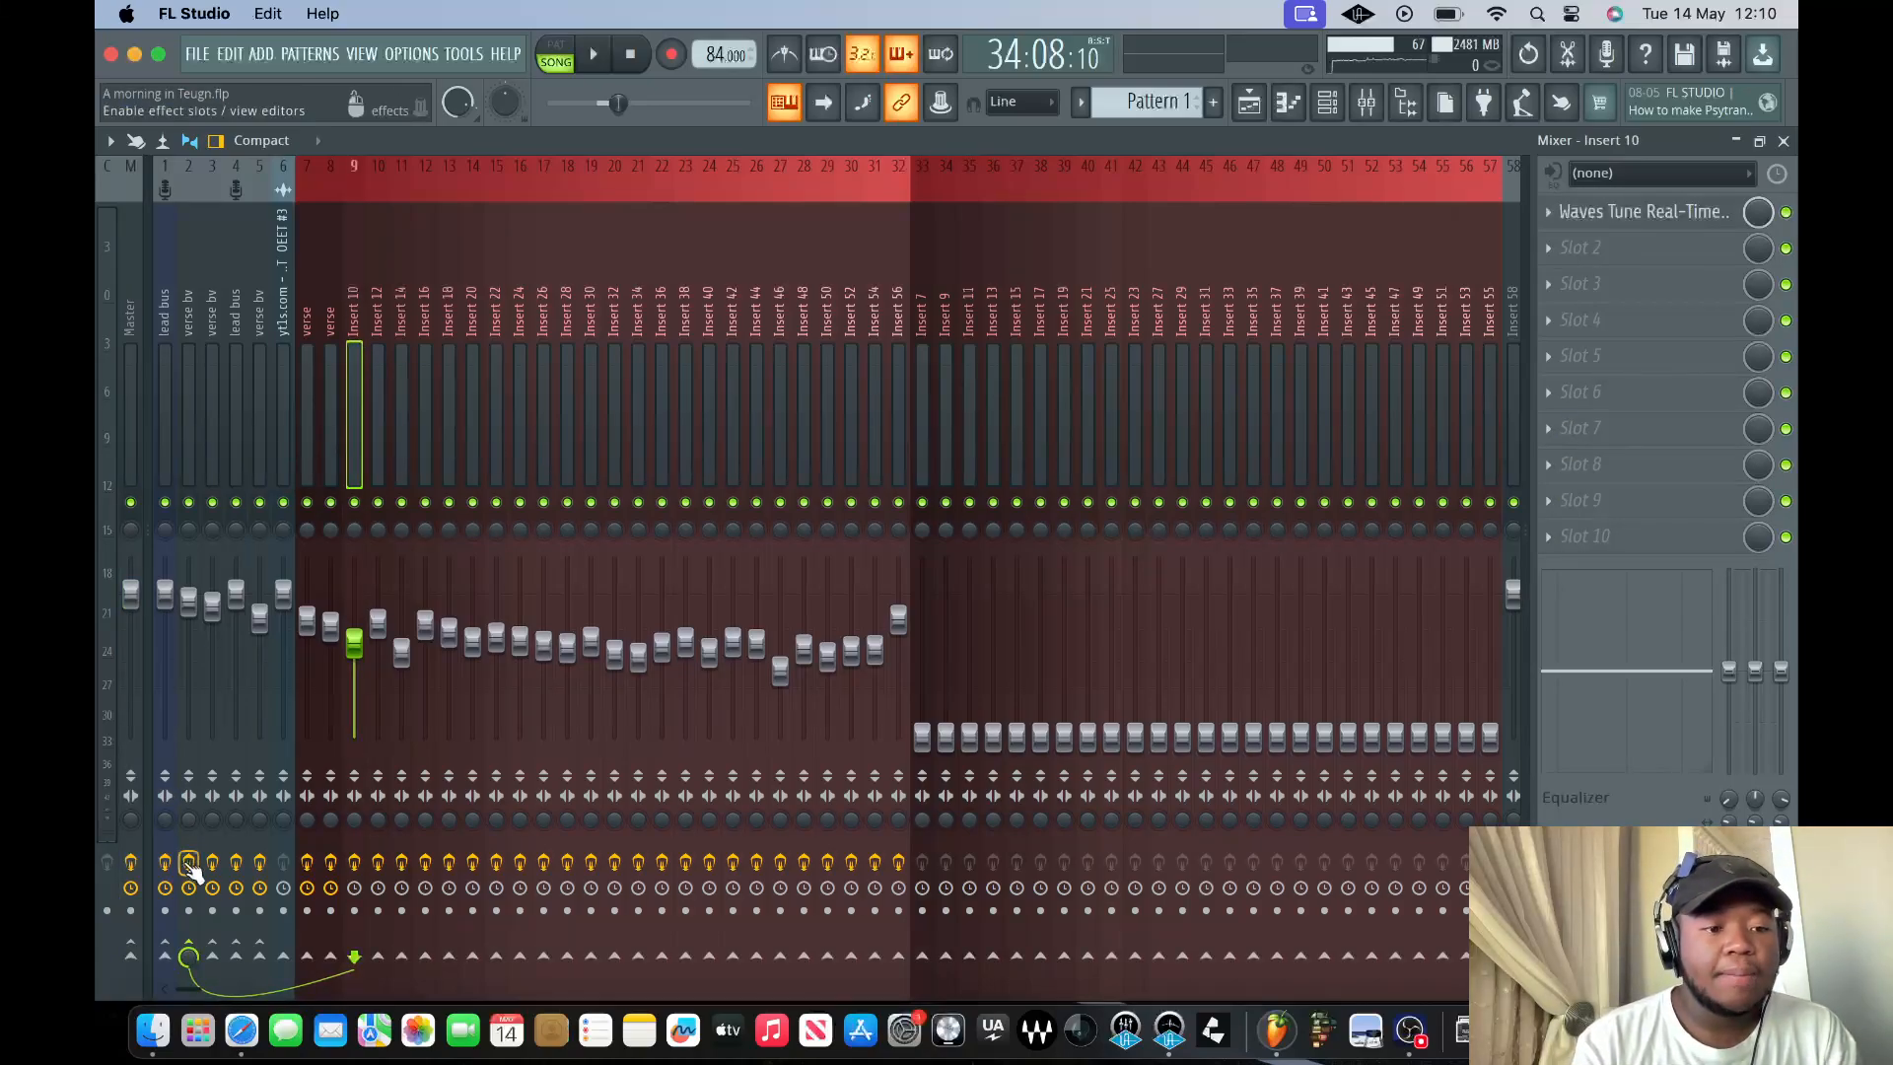
click(190, 502)
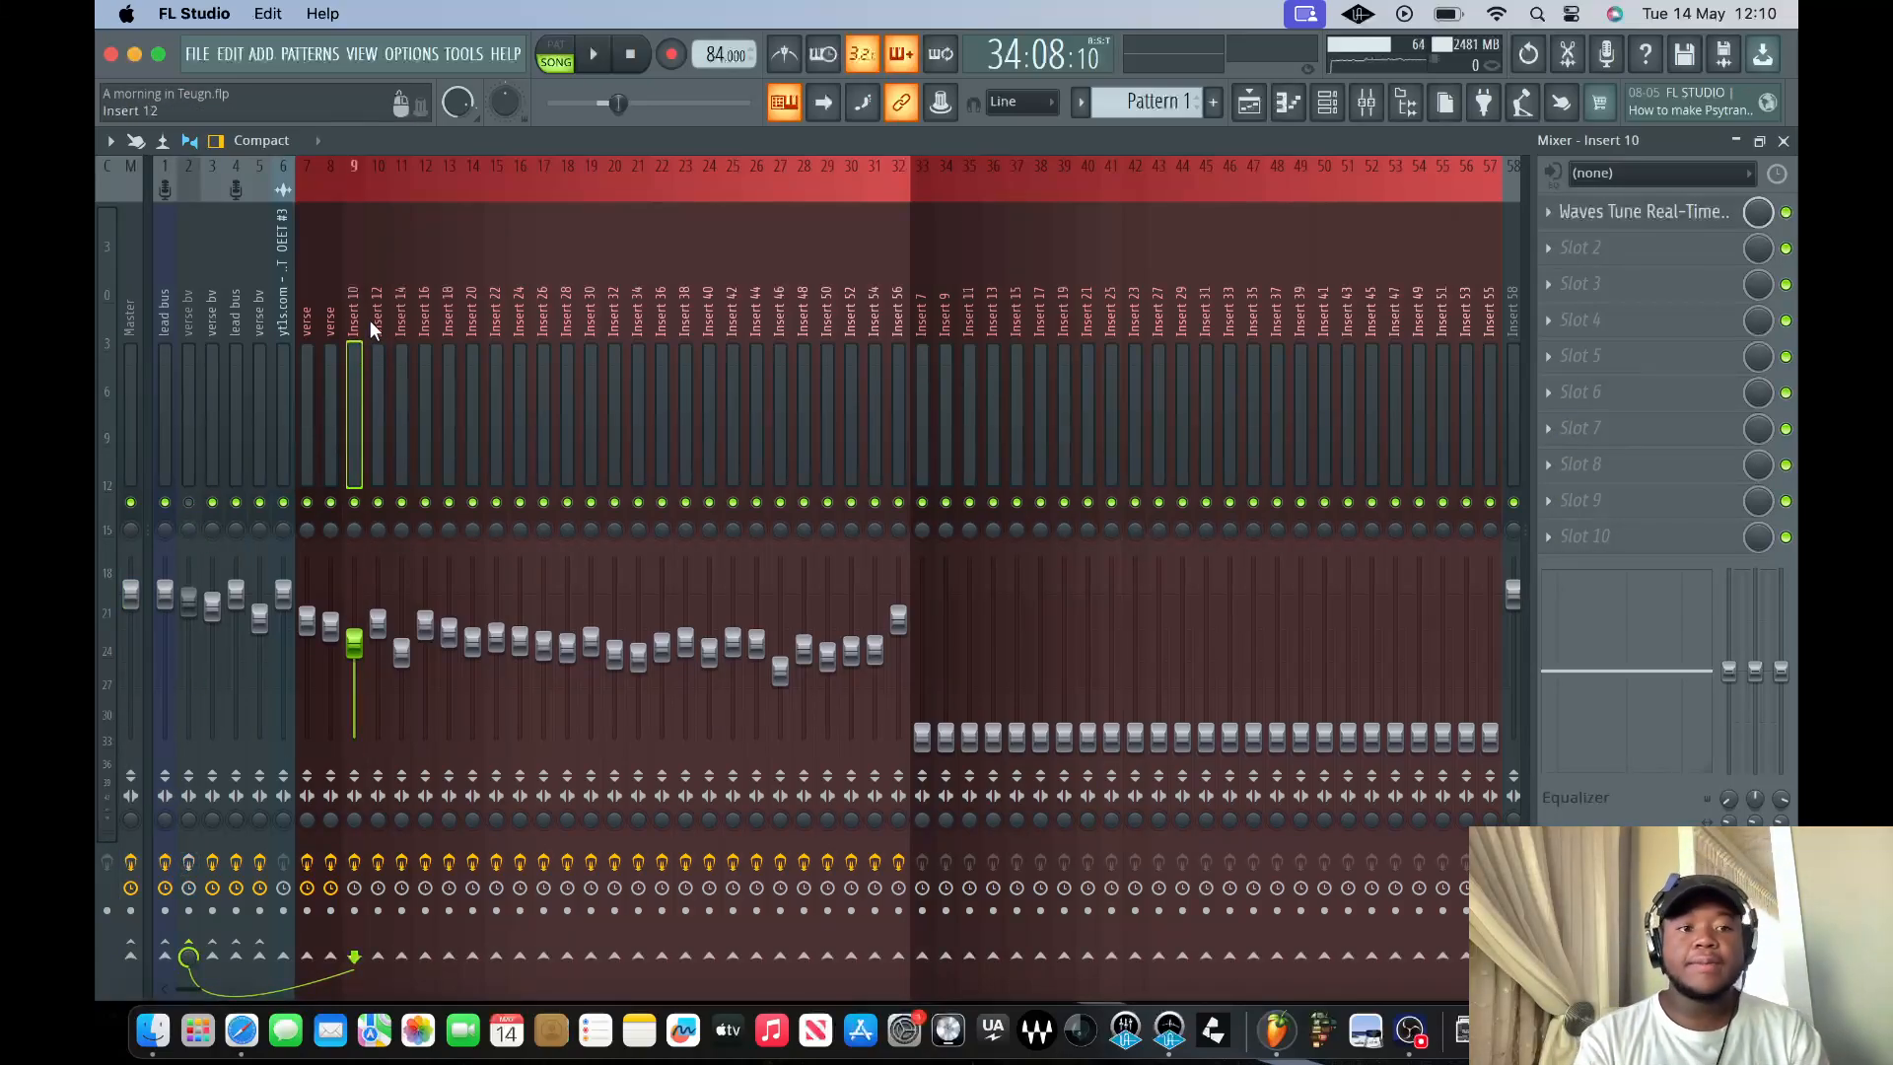
- Trace the second verse track to its lead bus and examine the bus's Vocal Rider Stereo and UADx Capitol Mastering Compressor settings
click(335, 300)
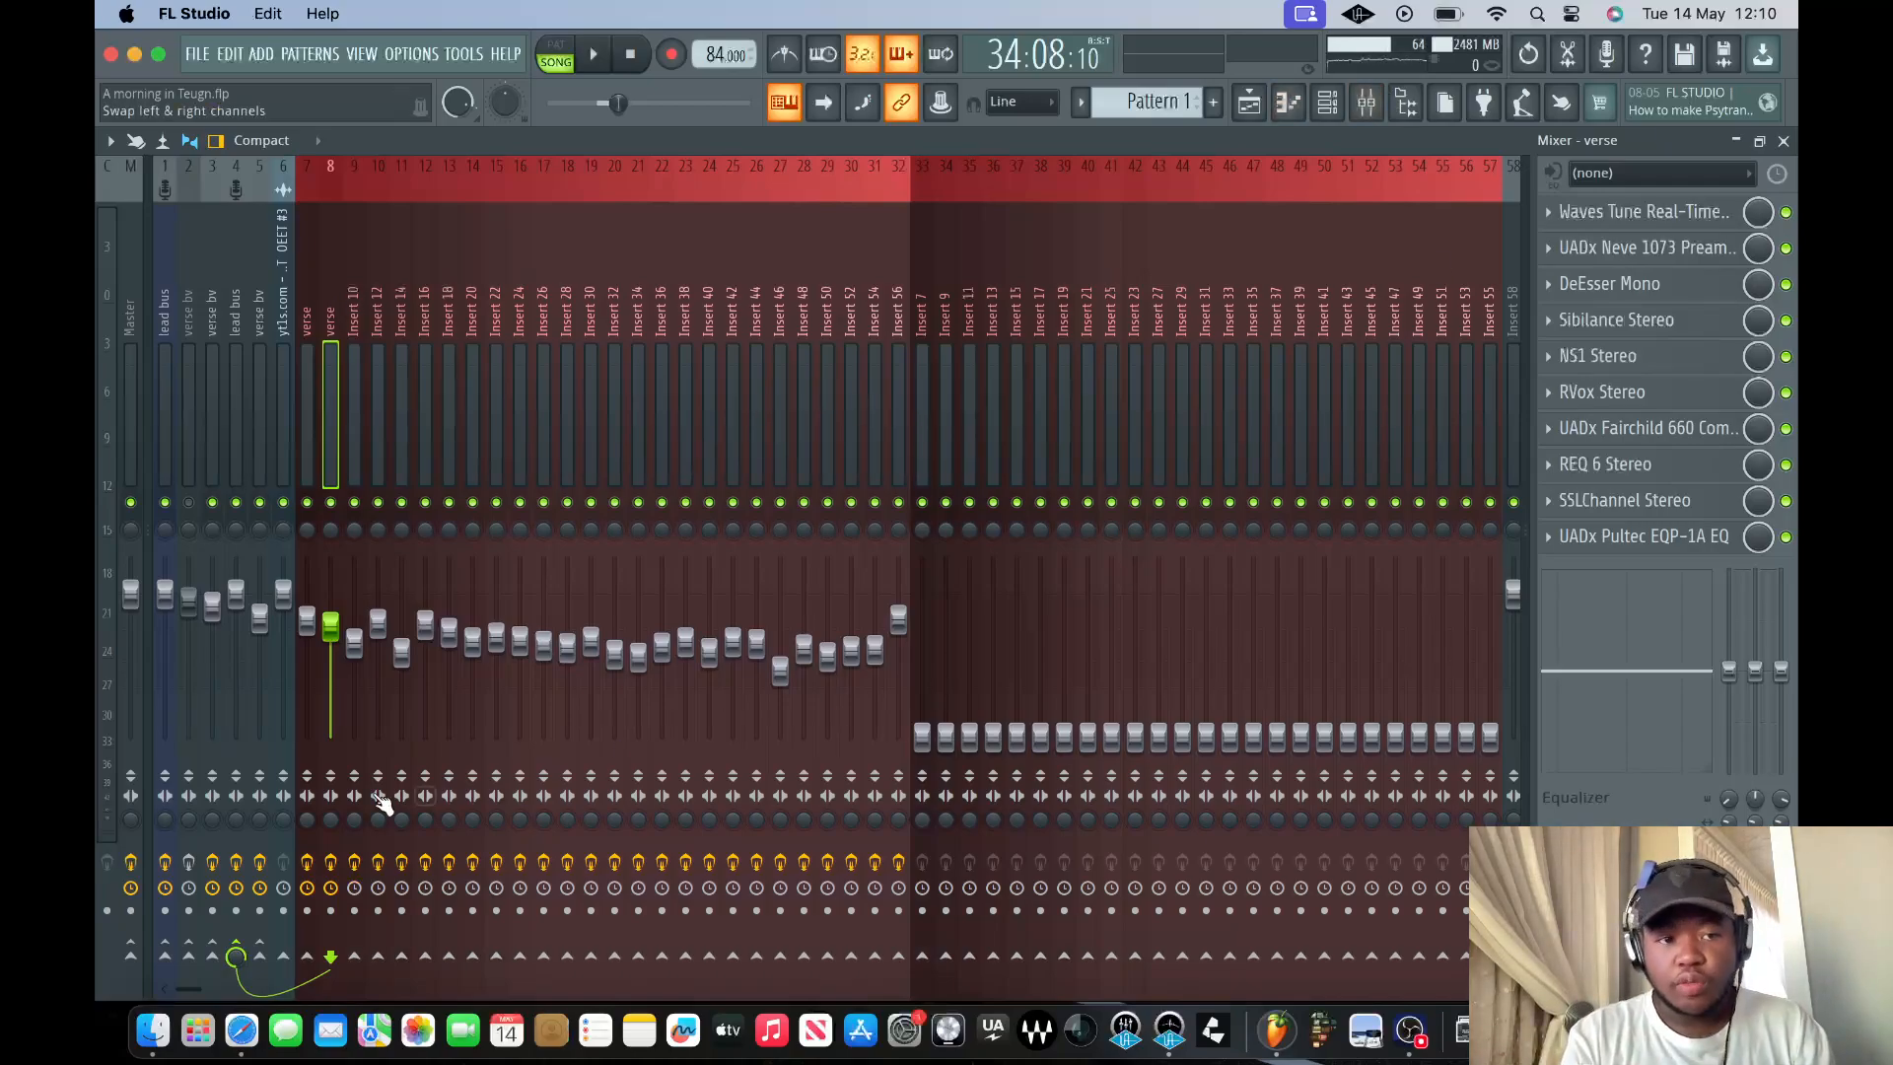
click(233, 411)
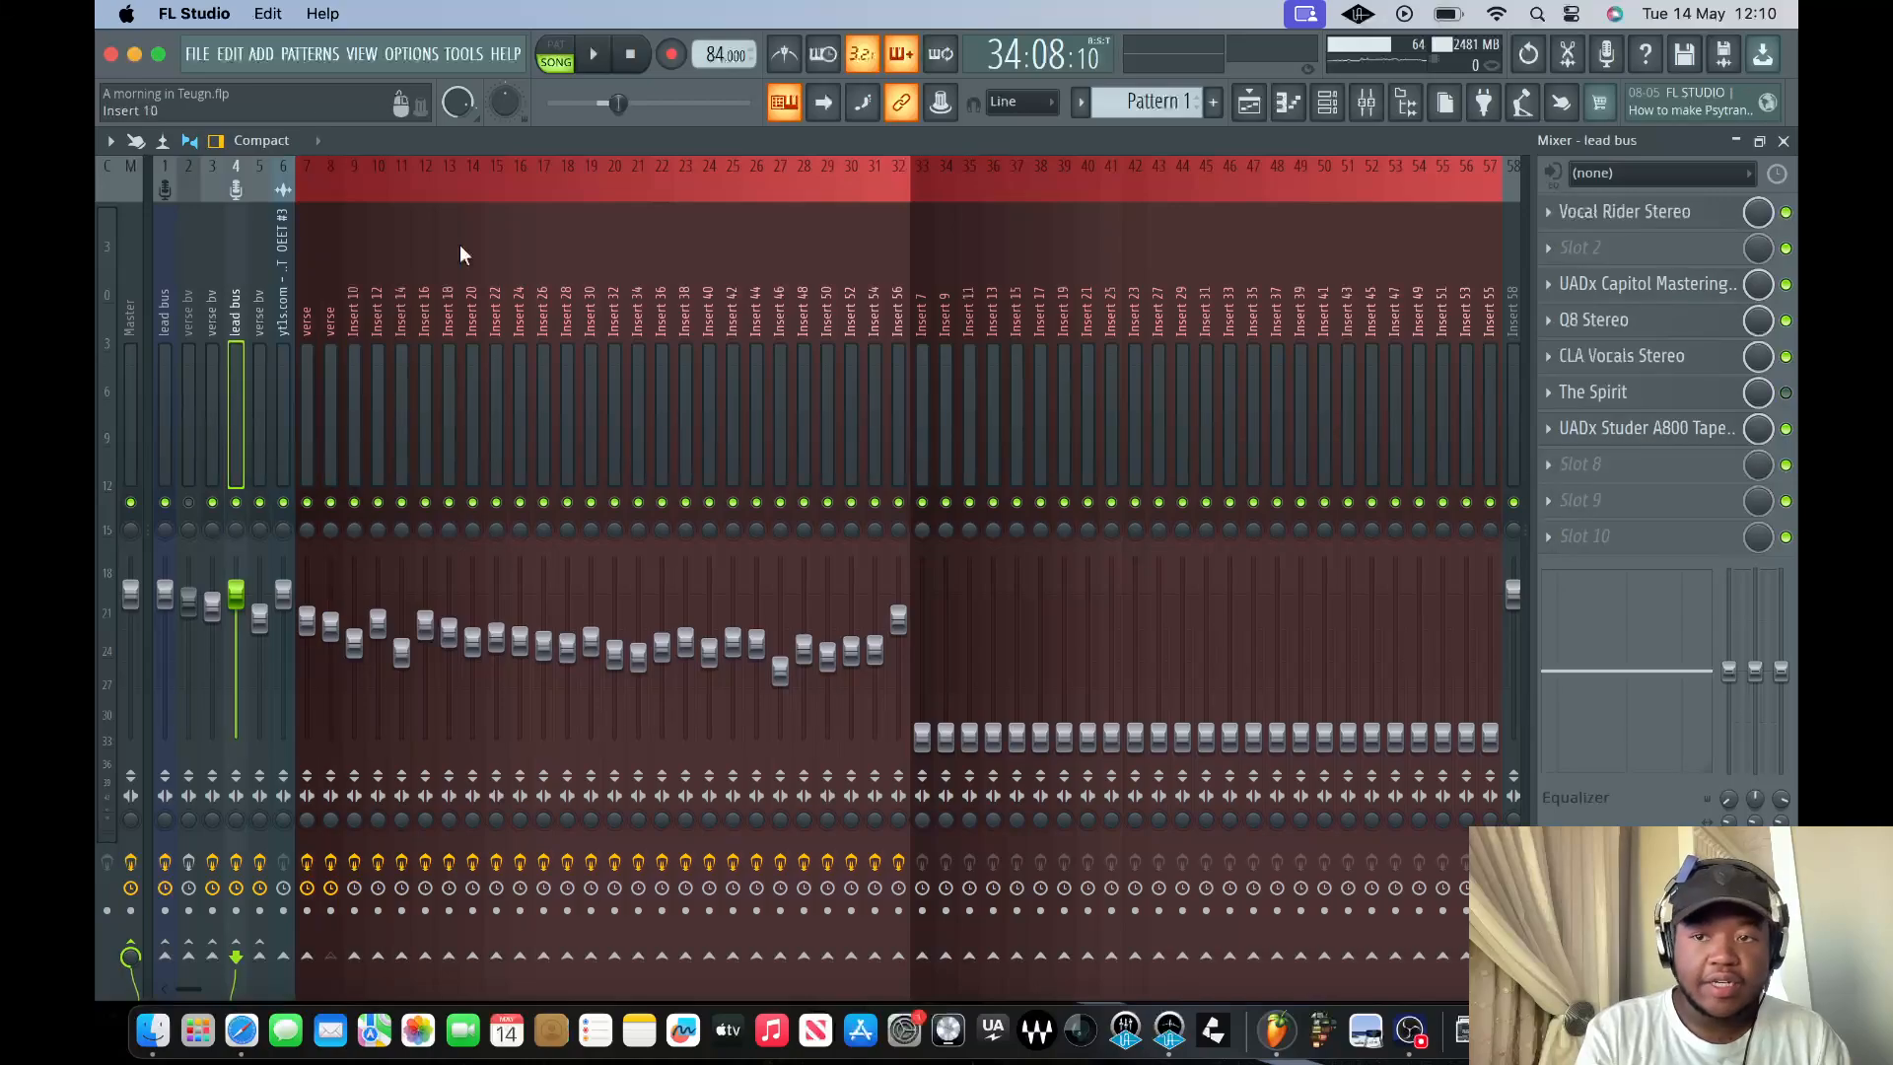
click(1674, 225)
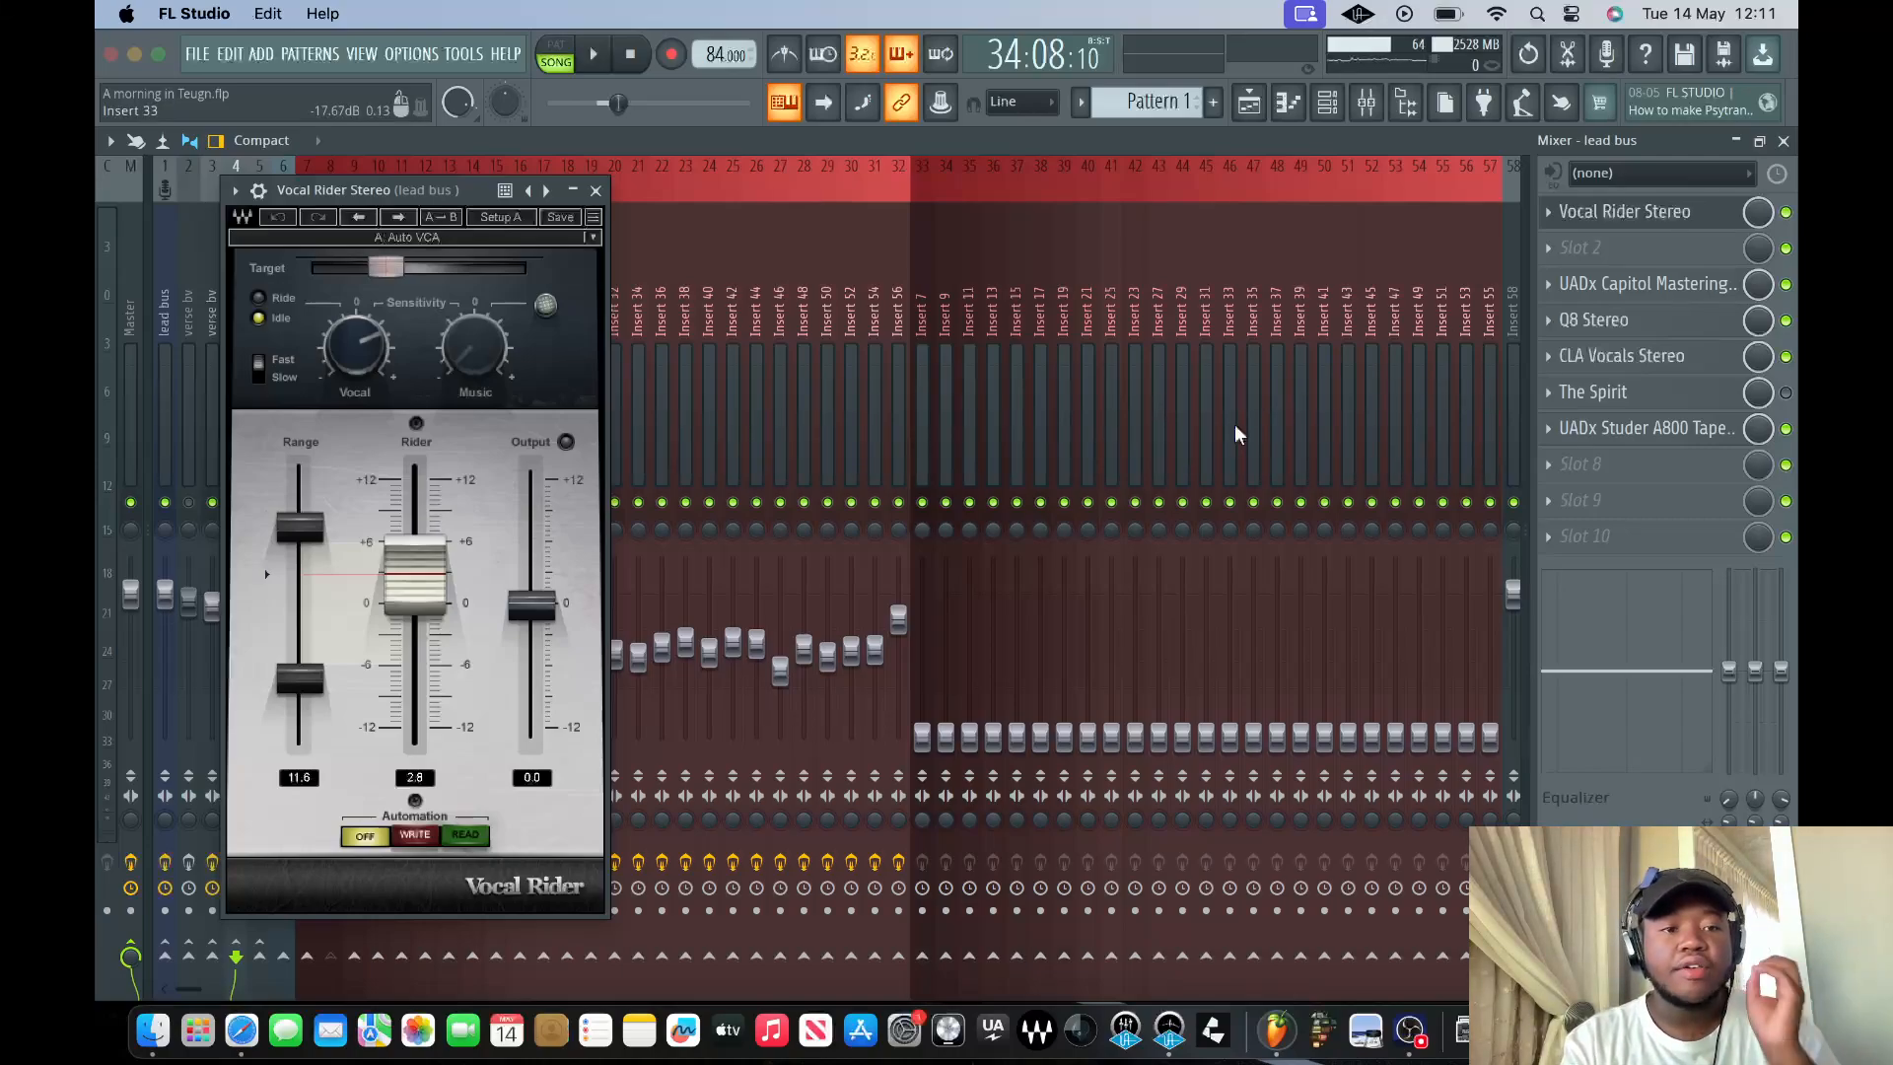
click(600, 190)
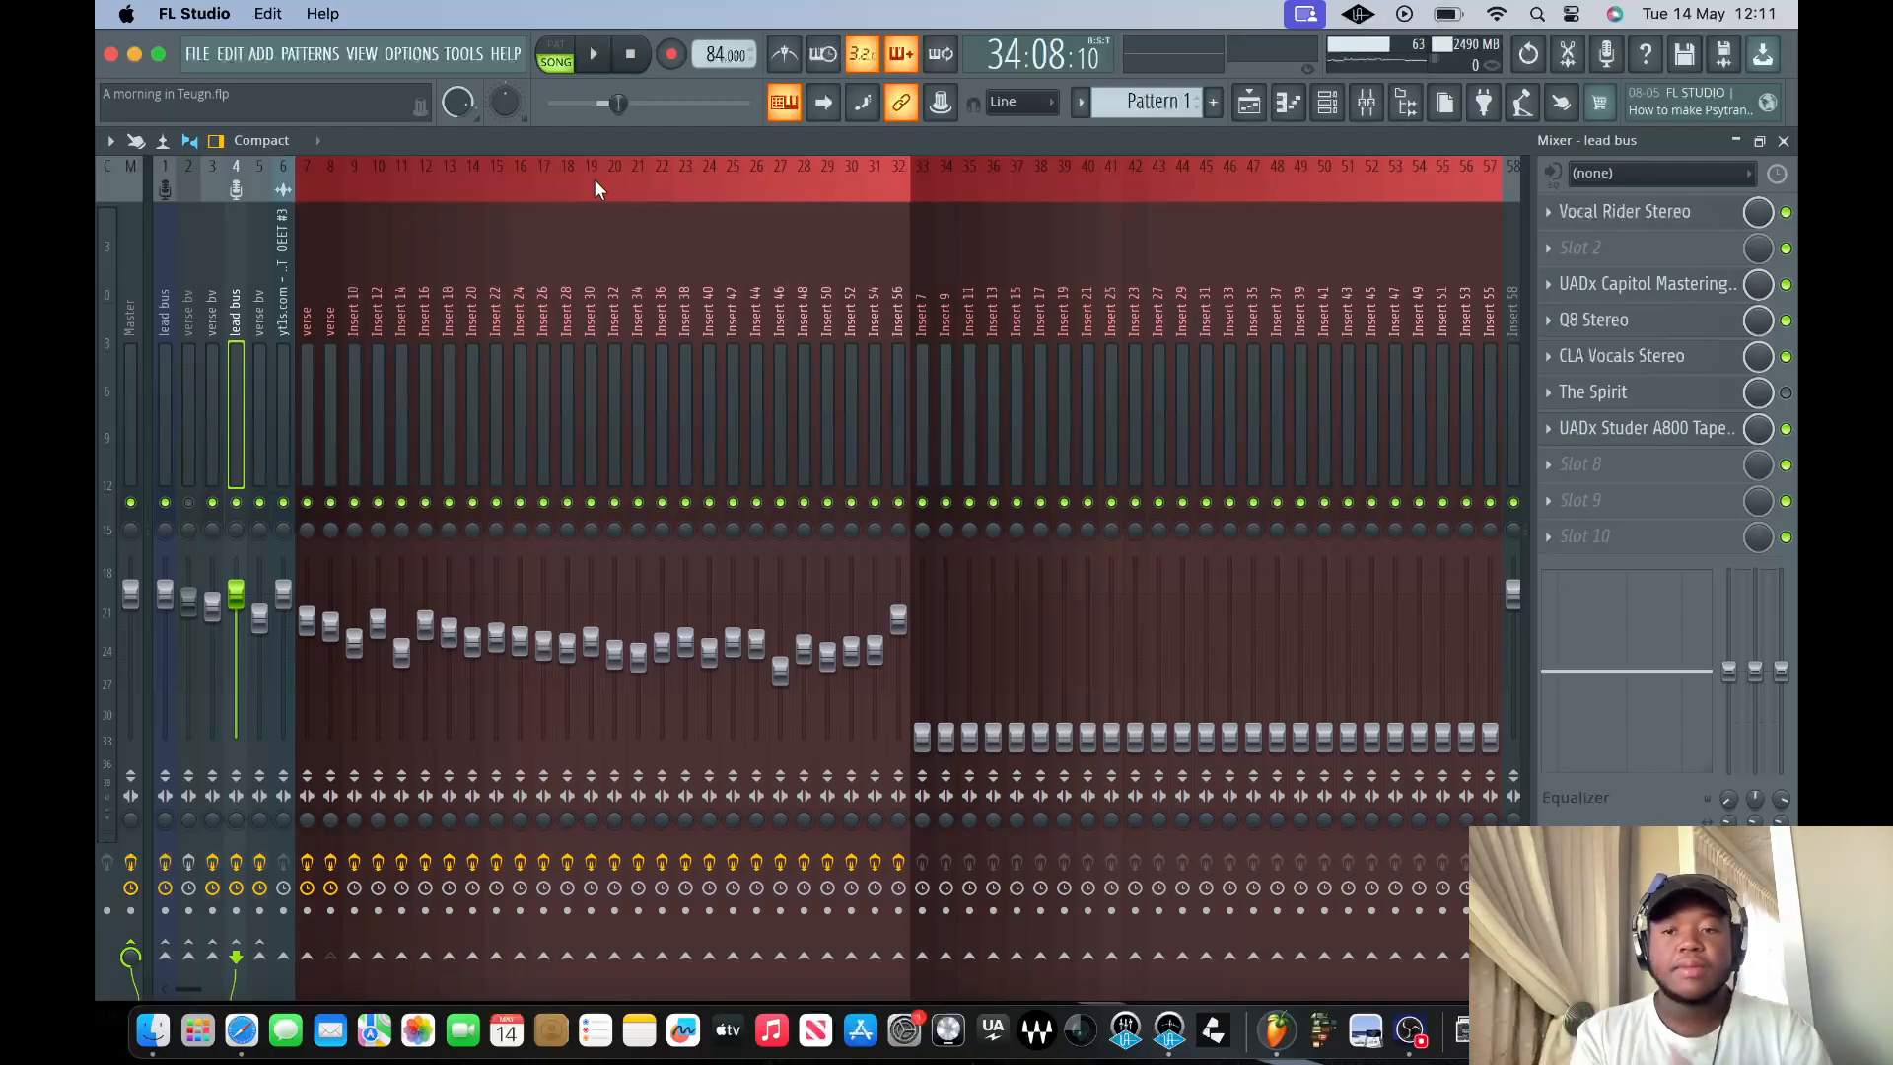
click(1595, 285)
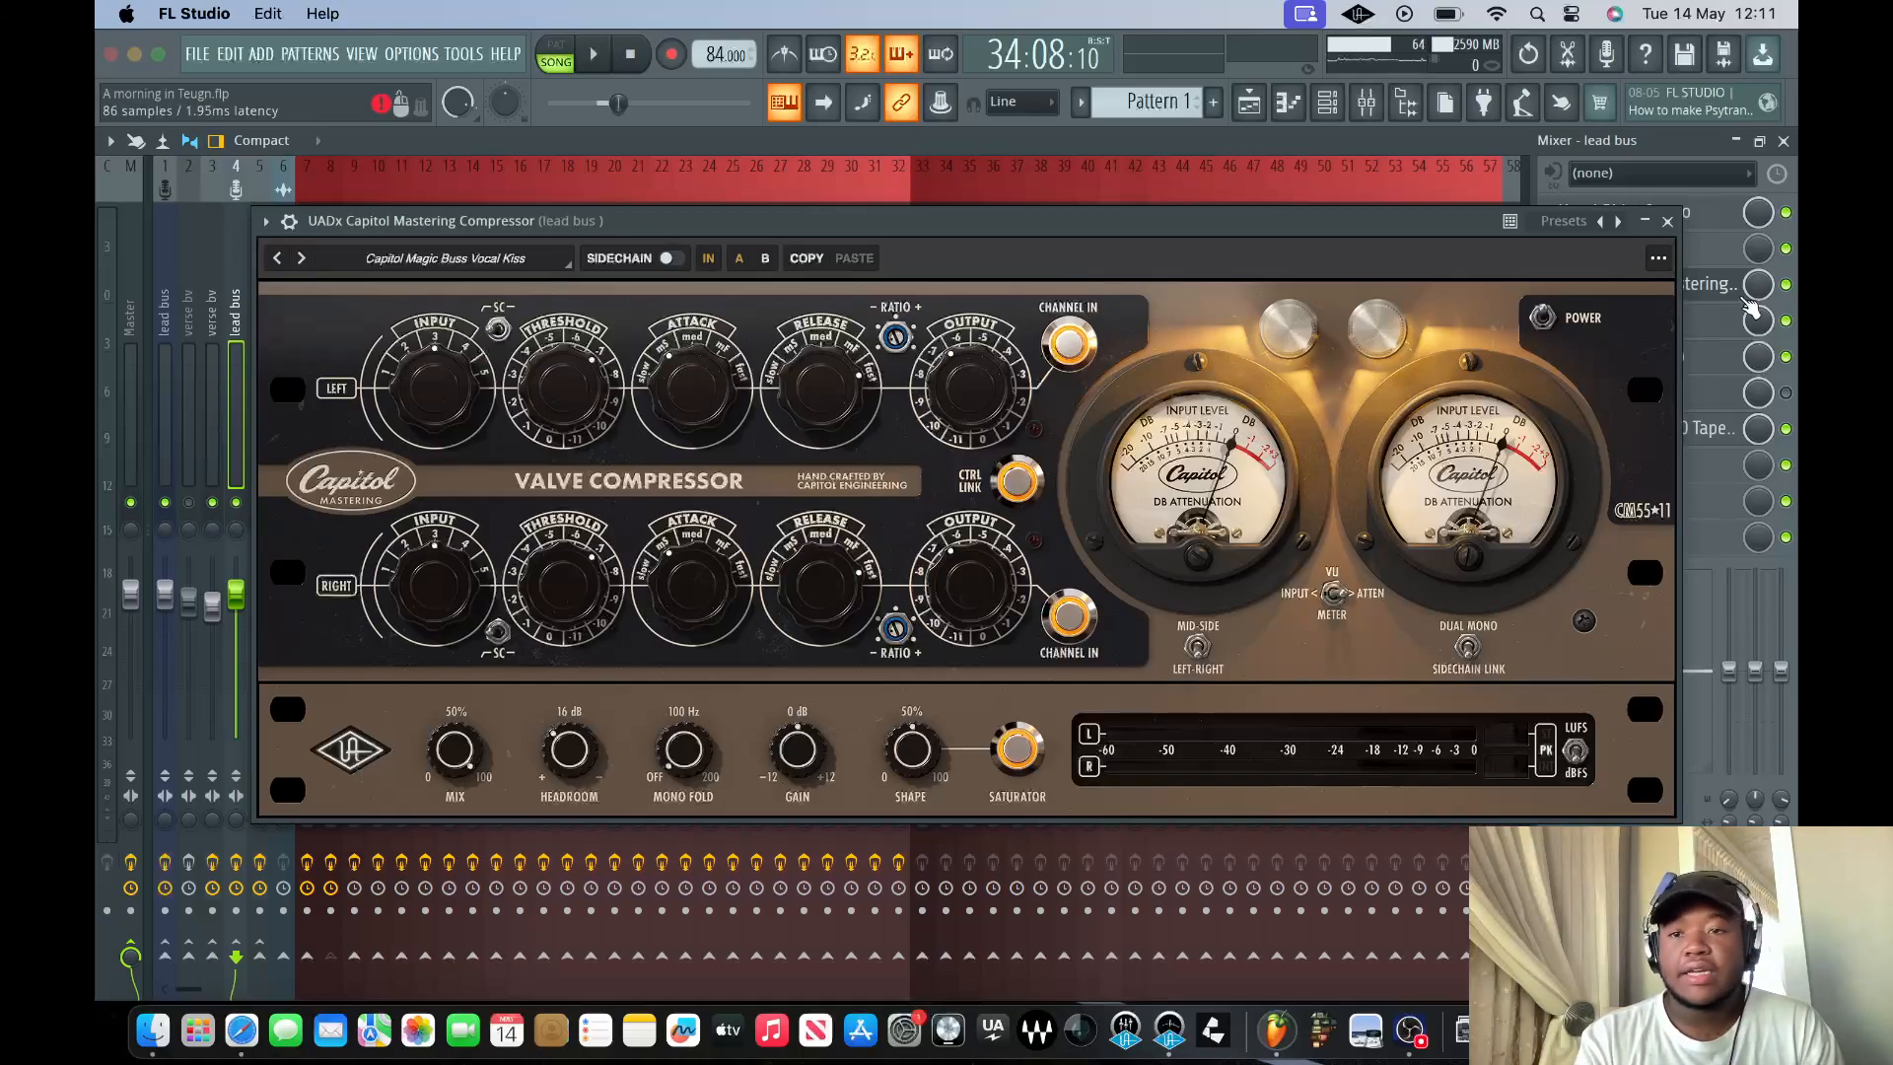
click(1667, 223)
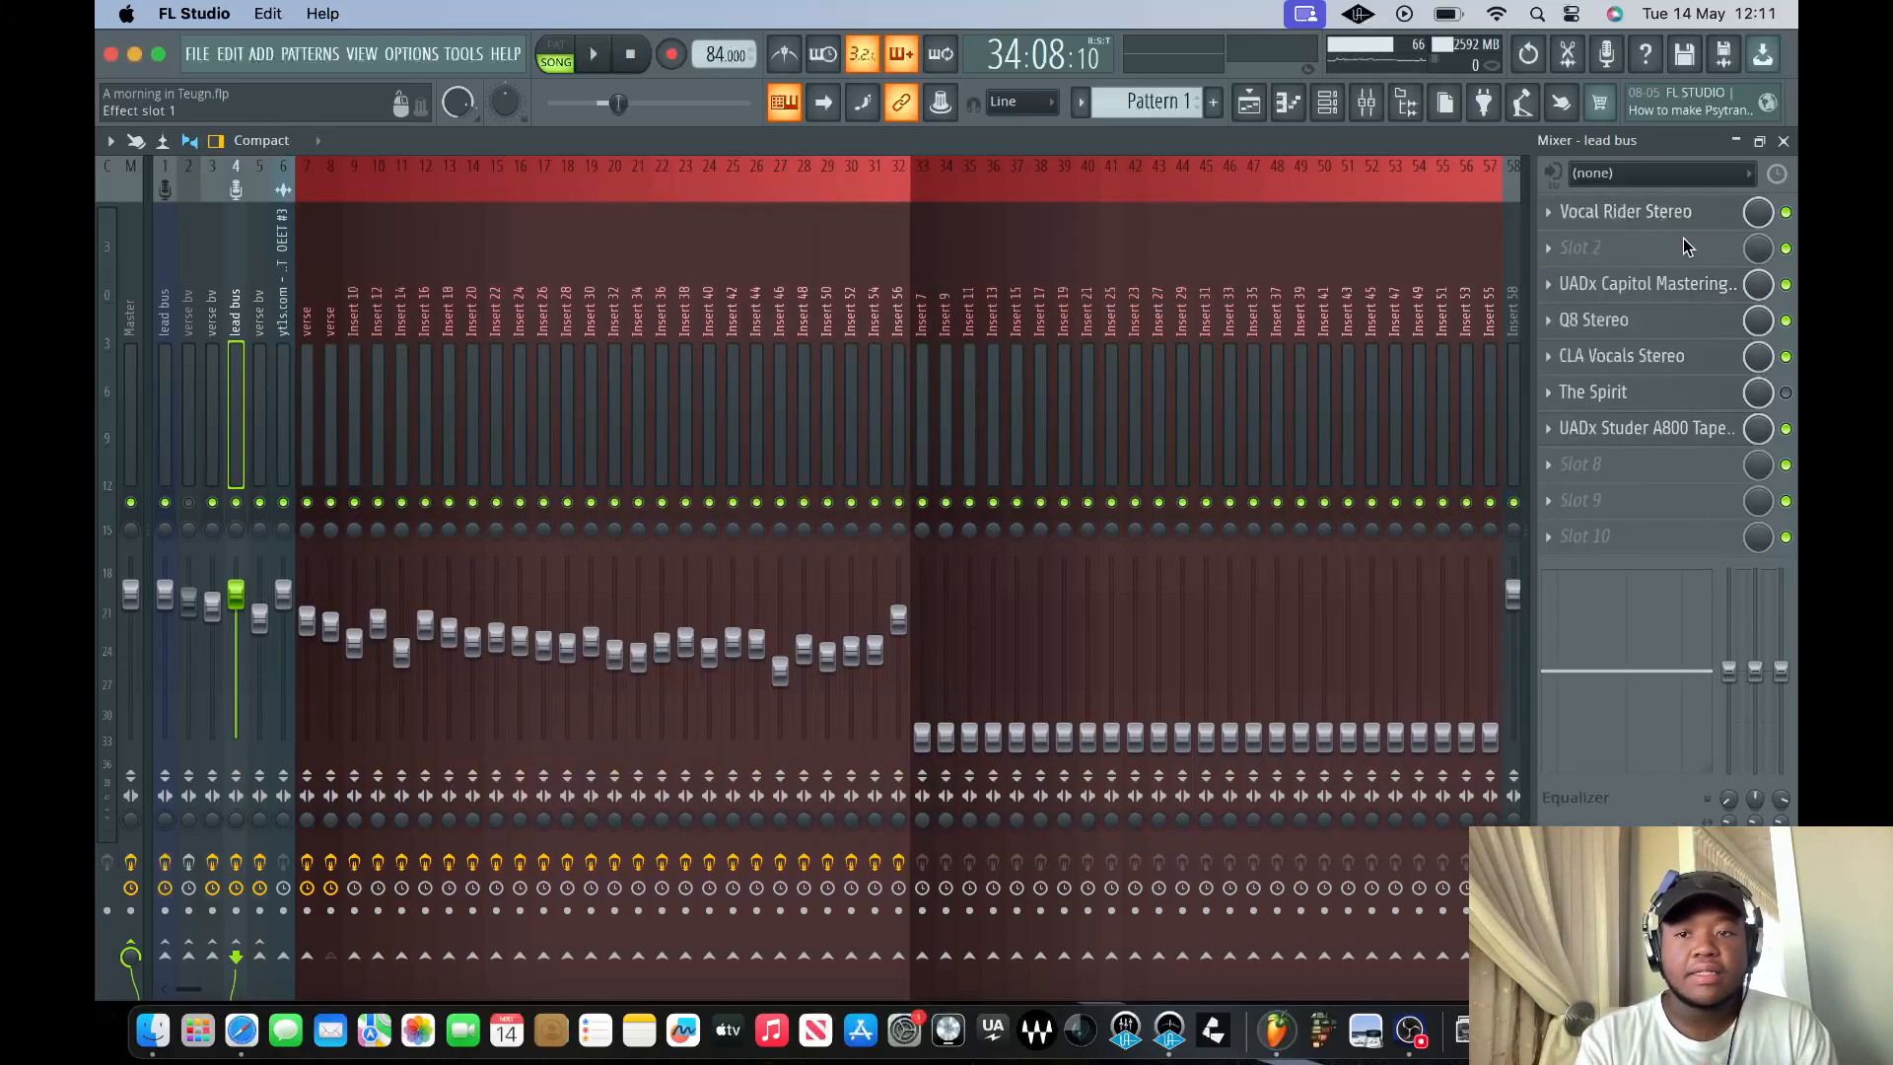
- Examine the Q8 Stereo, CLA Vocals Stereo and UADx Studer A800 Tape Recorder settings on the lead bus
click(1637, 332)
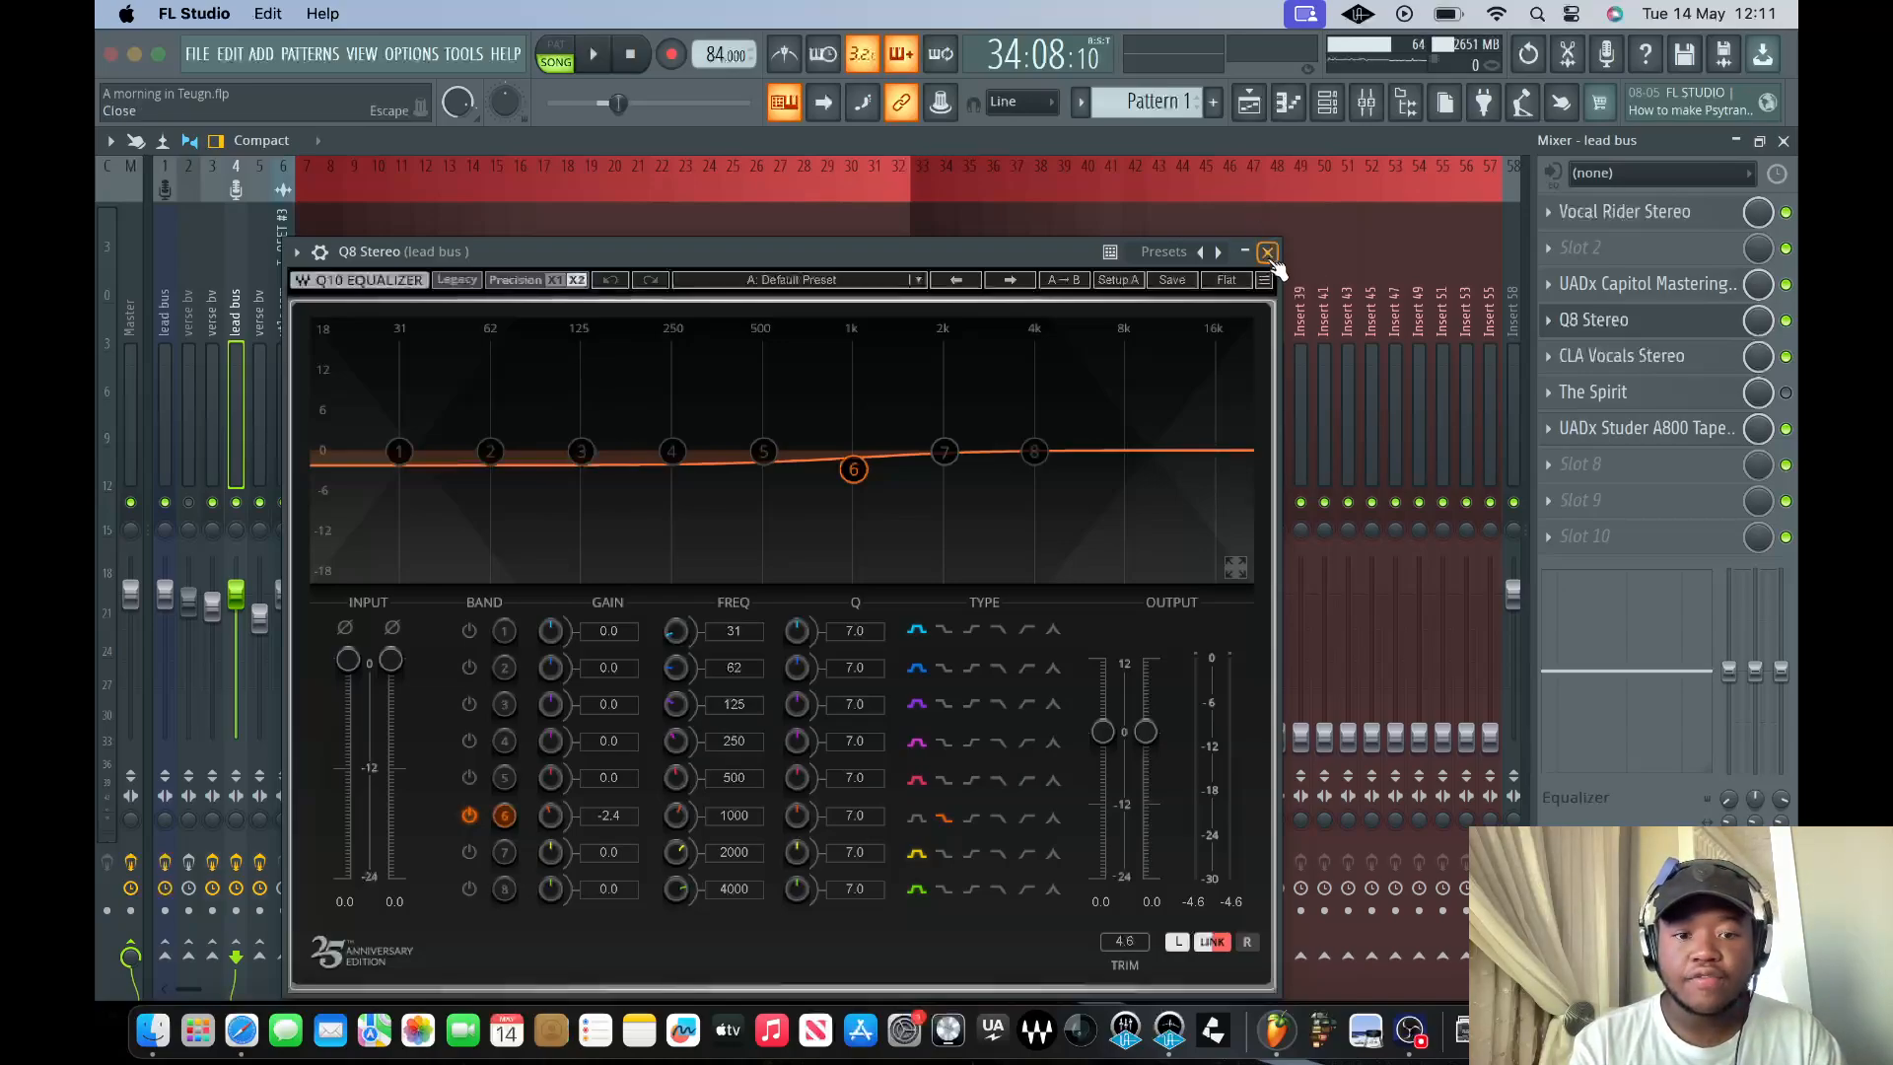
click(1267, 253)
click(1611, 358)
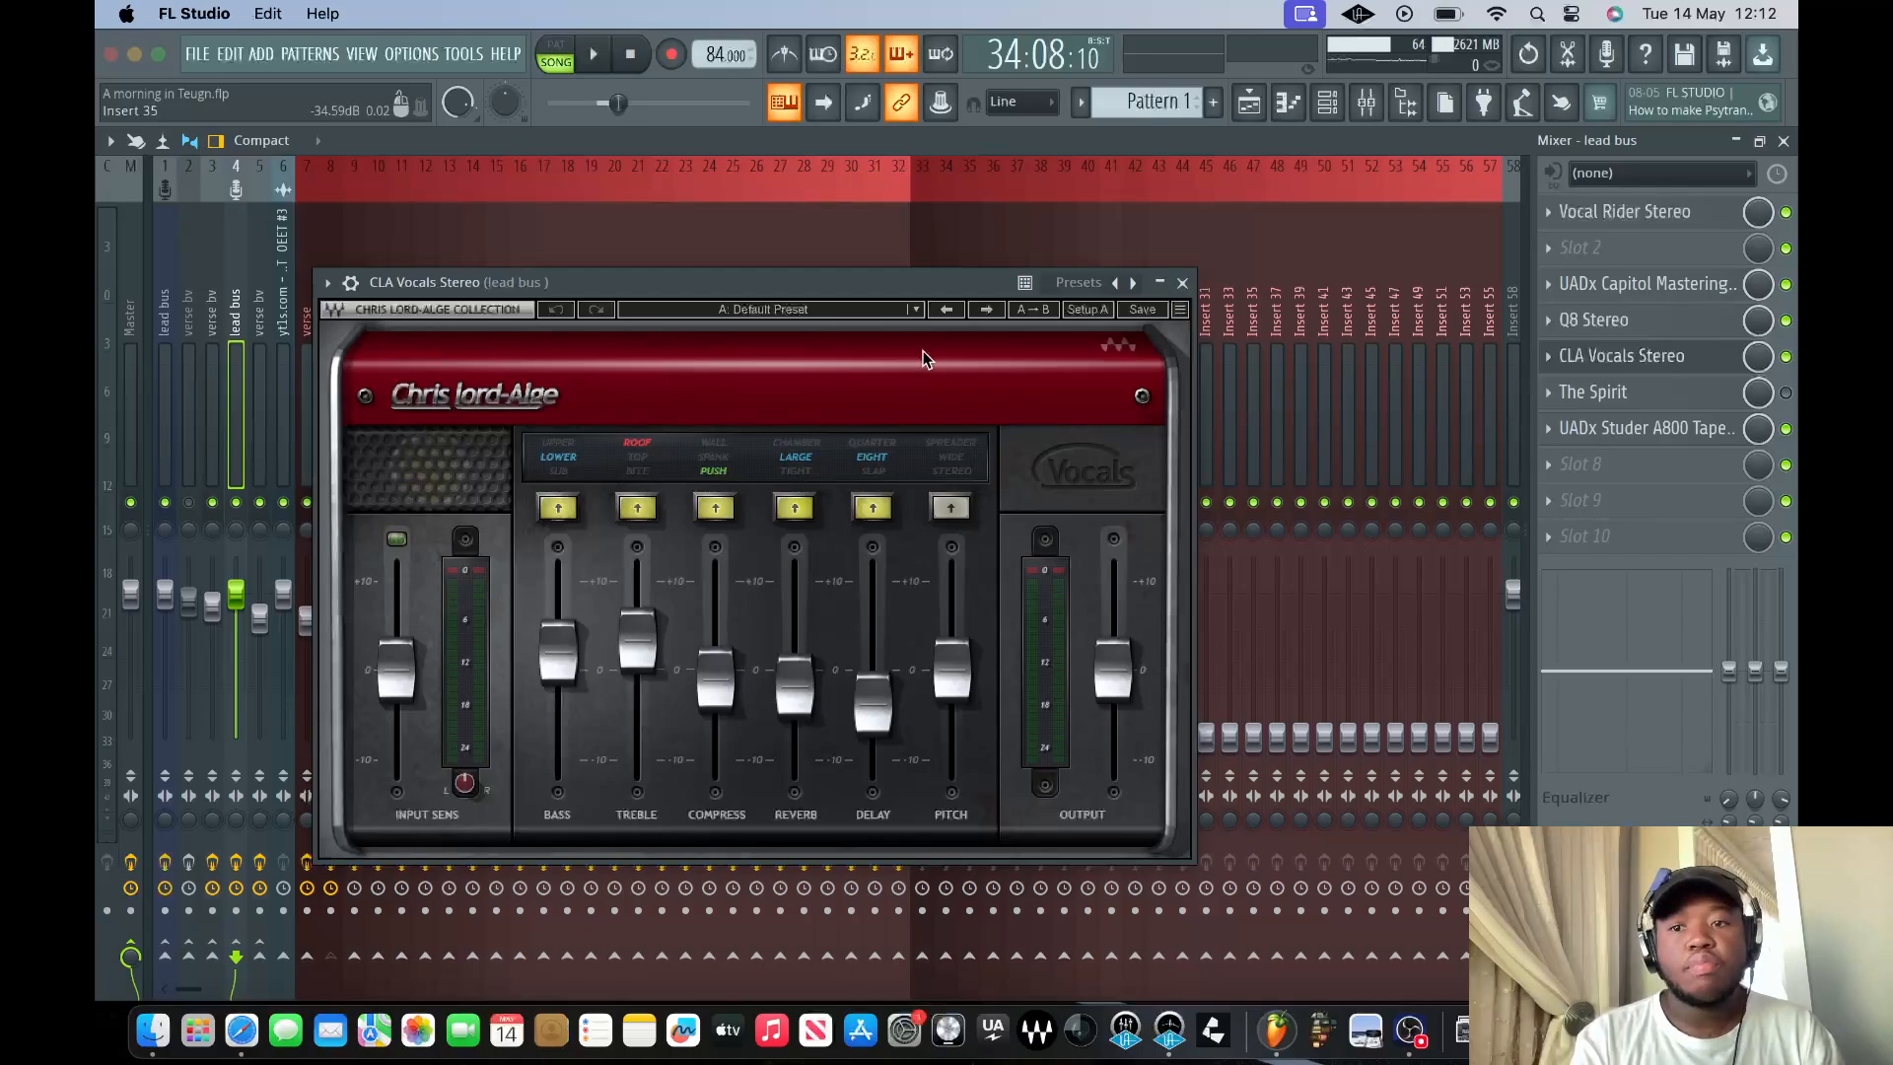
click(1183, 284)
click(1647, 428)
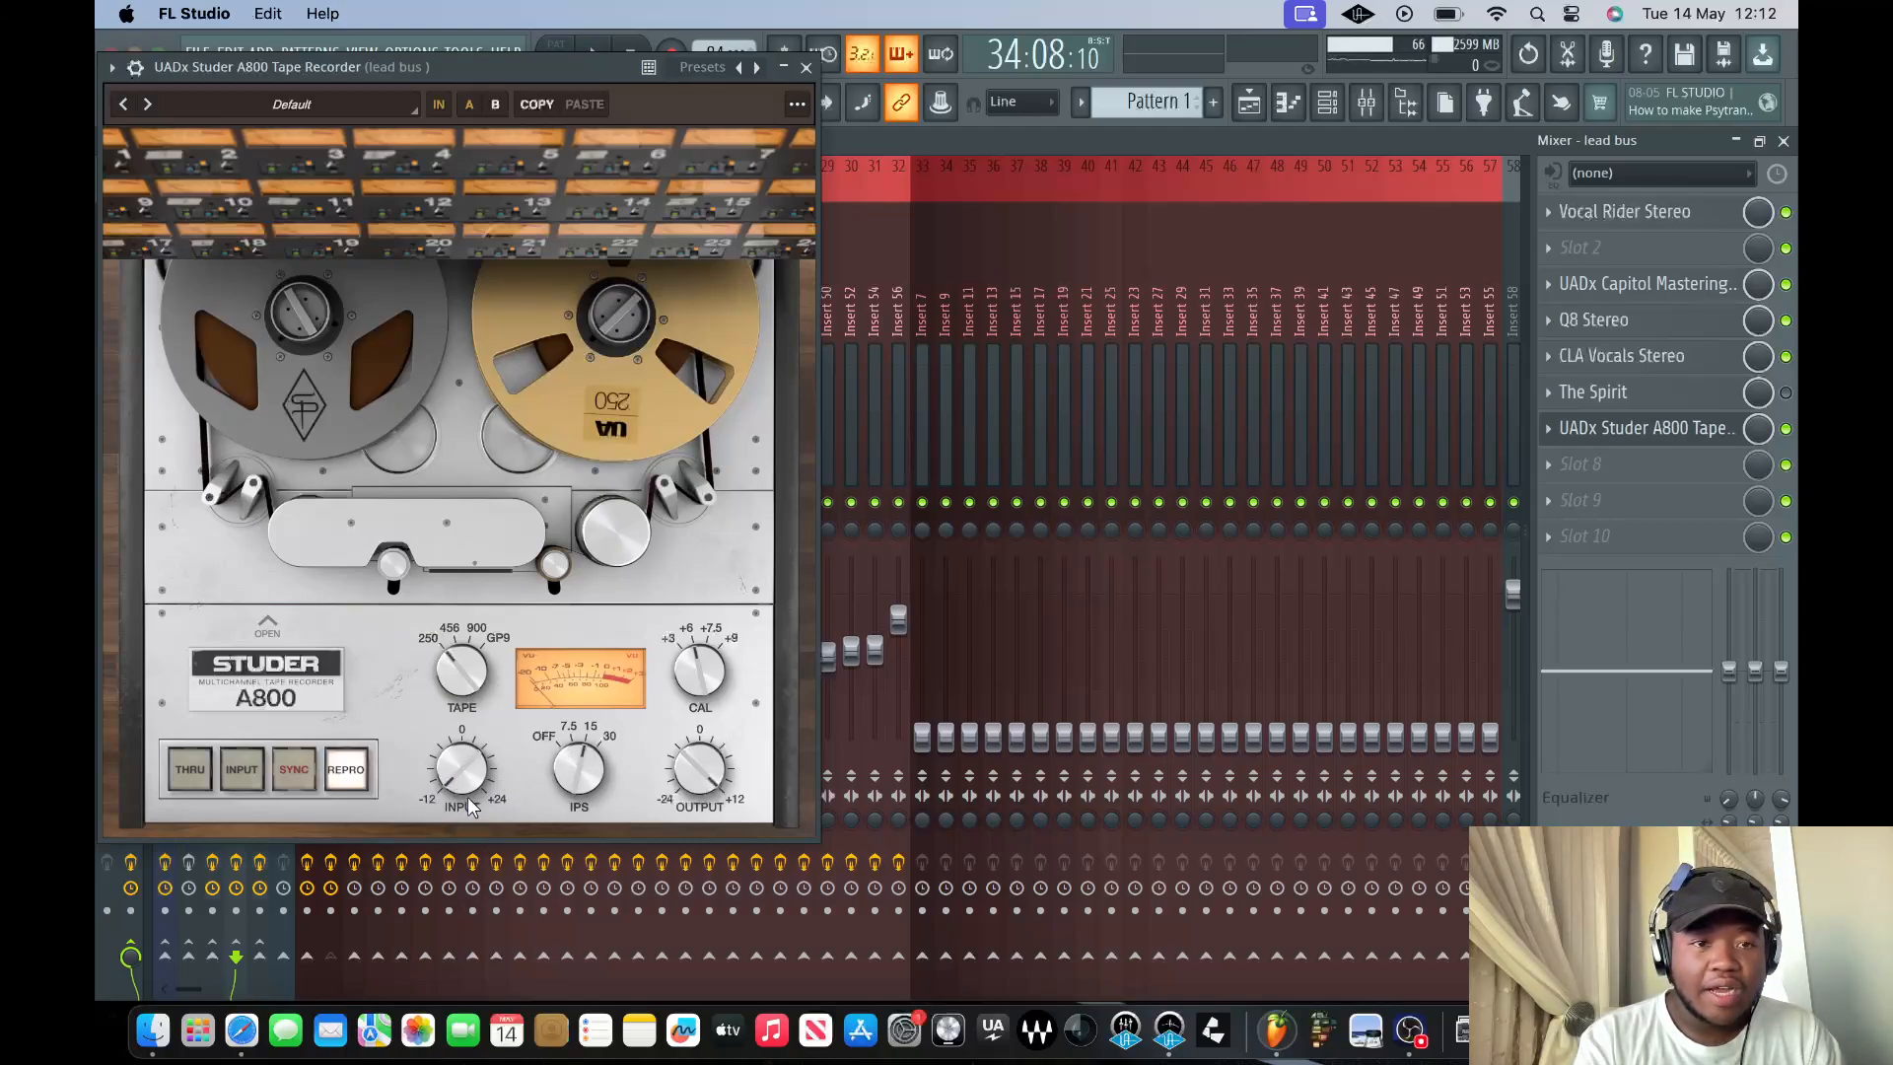
click(806, 68)
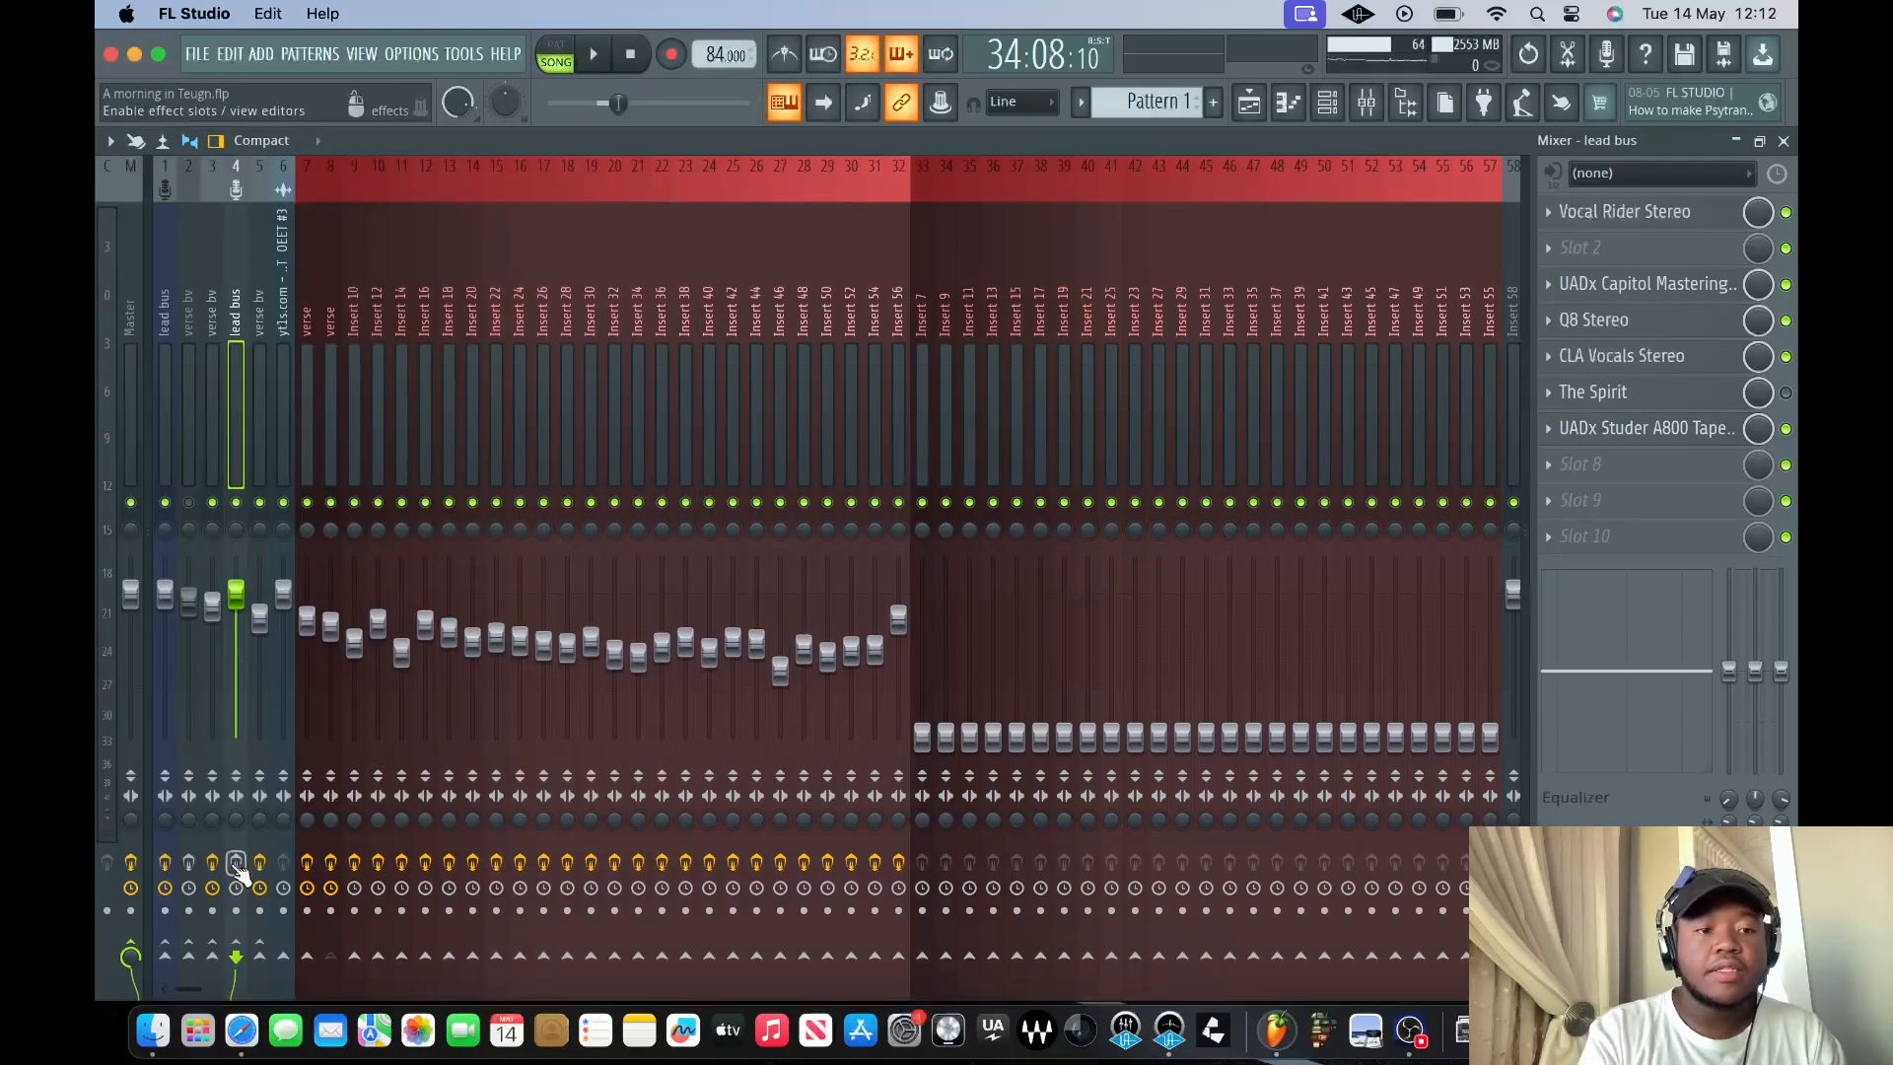
- Mute the second verse bv bus (track 3) and play the hook to audition the lead bus and its effects
key(space)
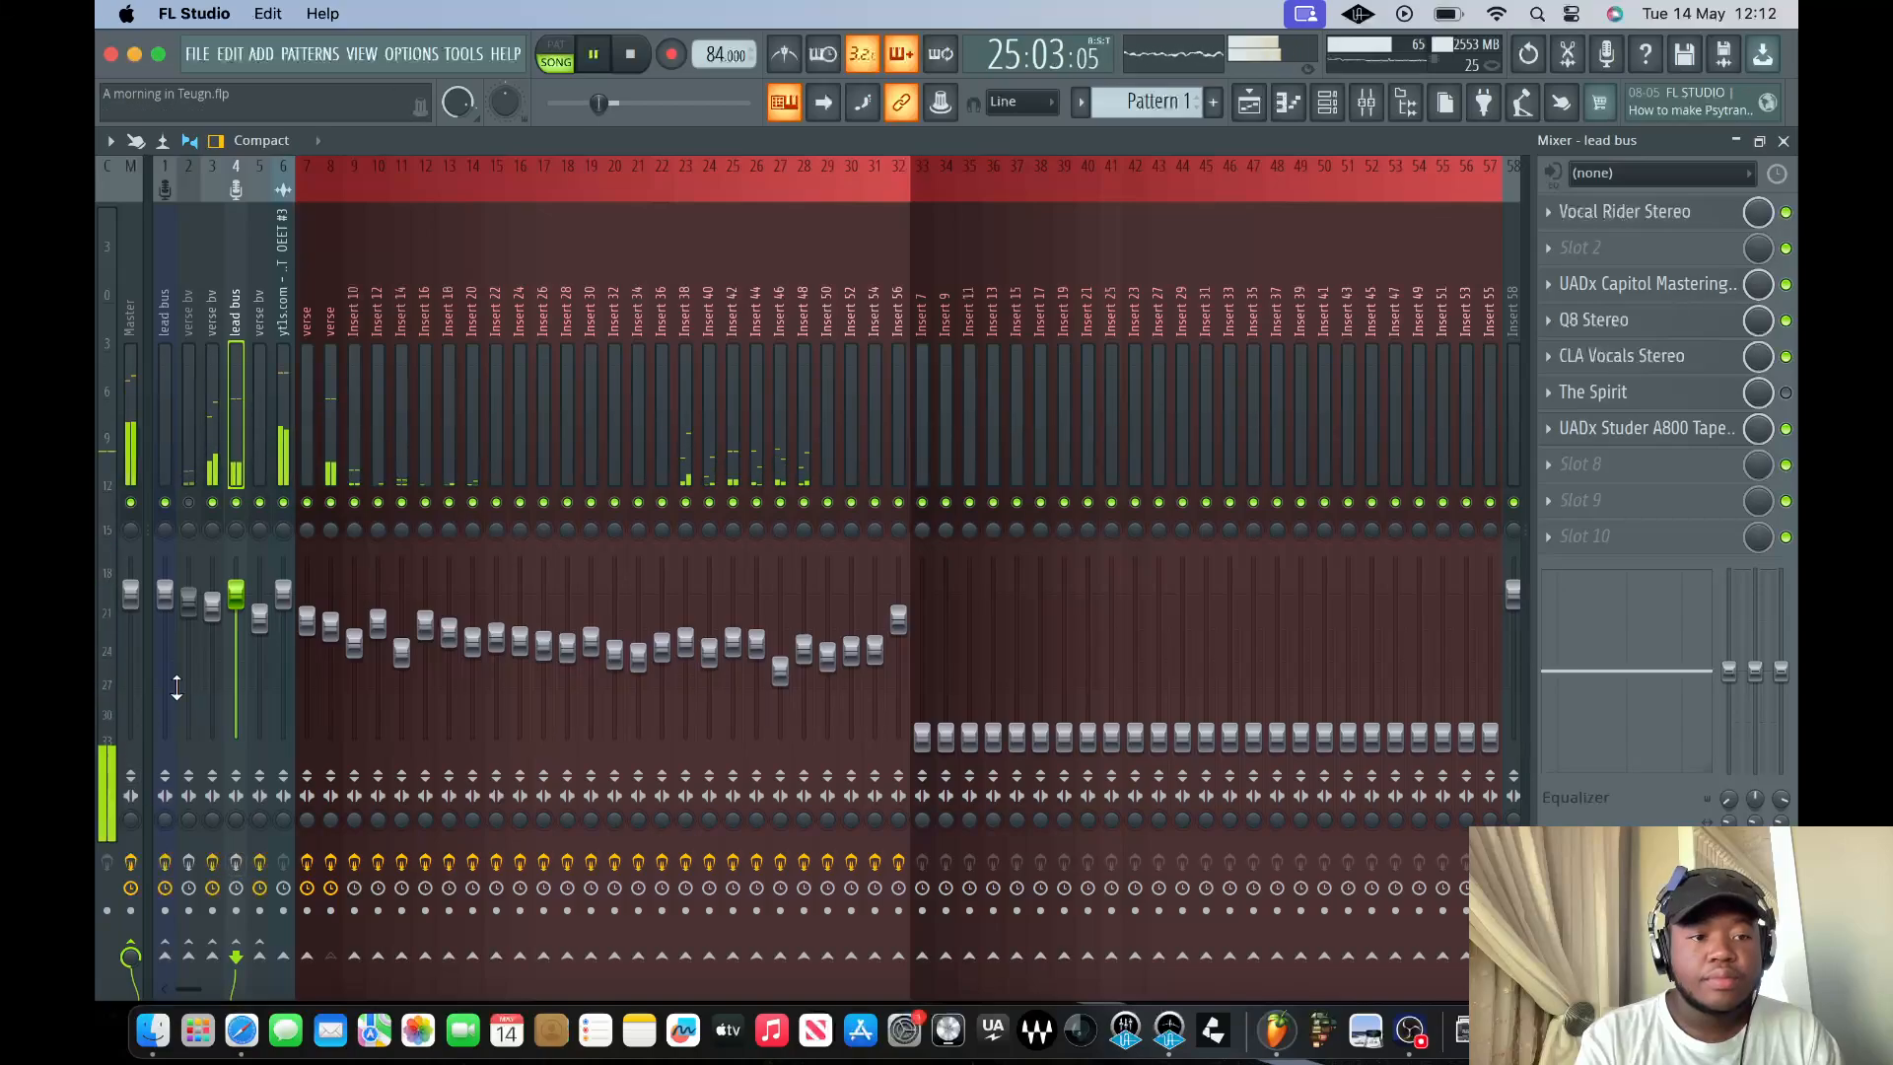
click(215, 503)
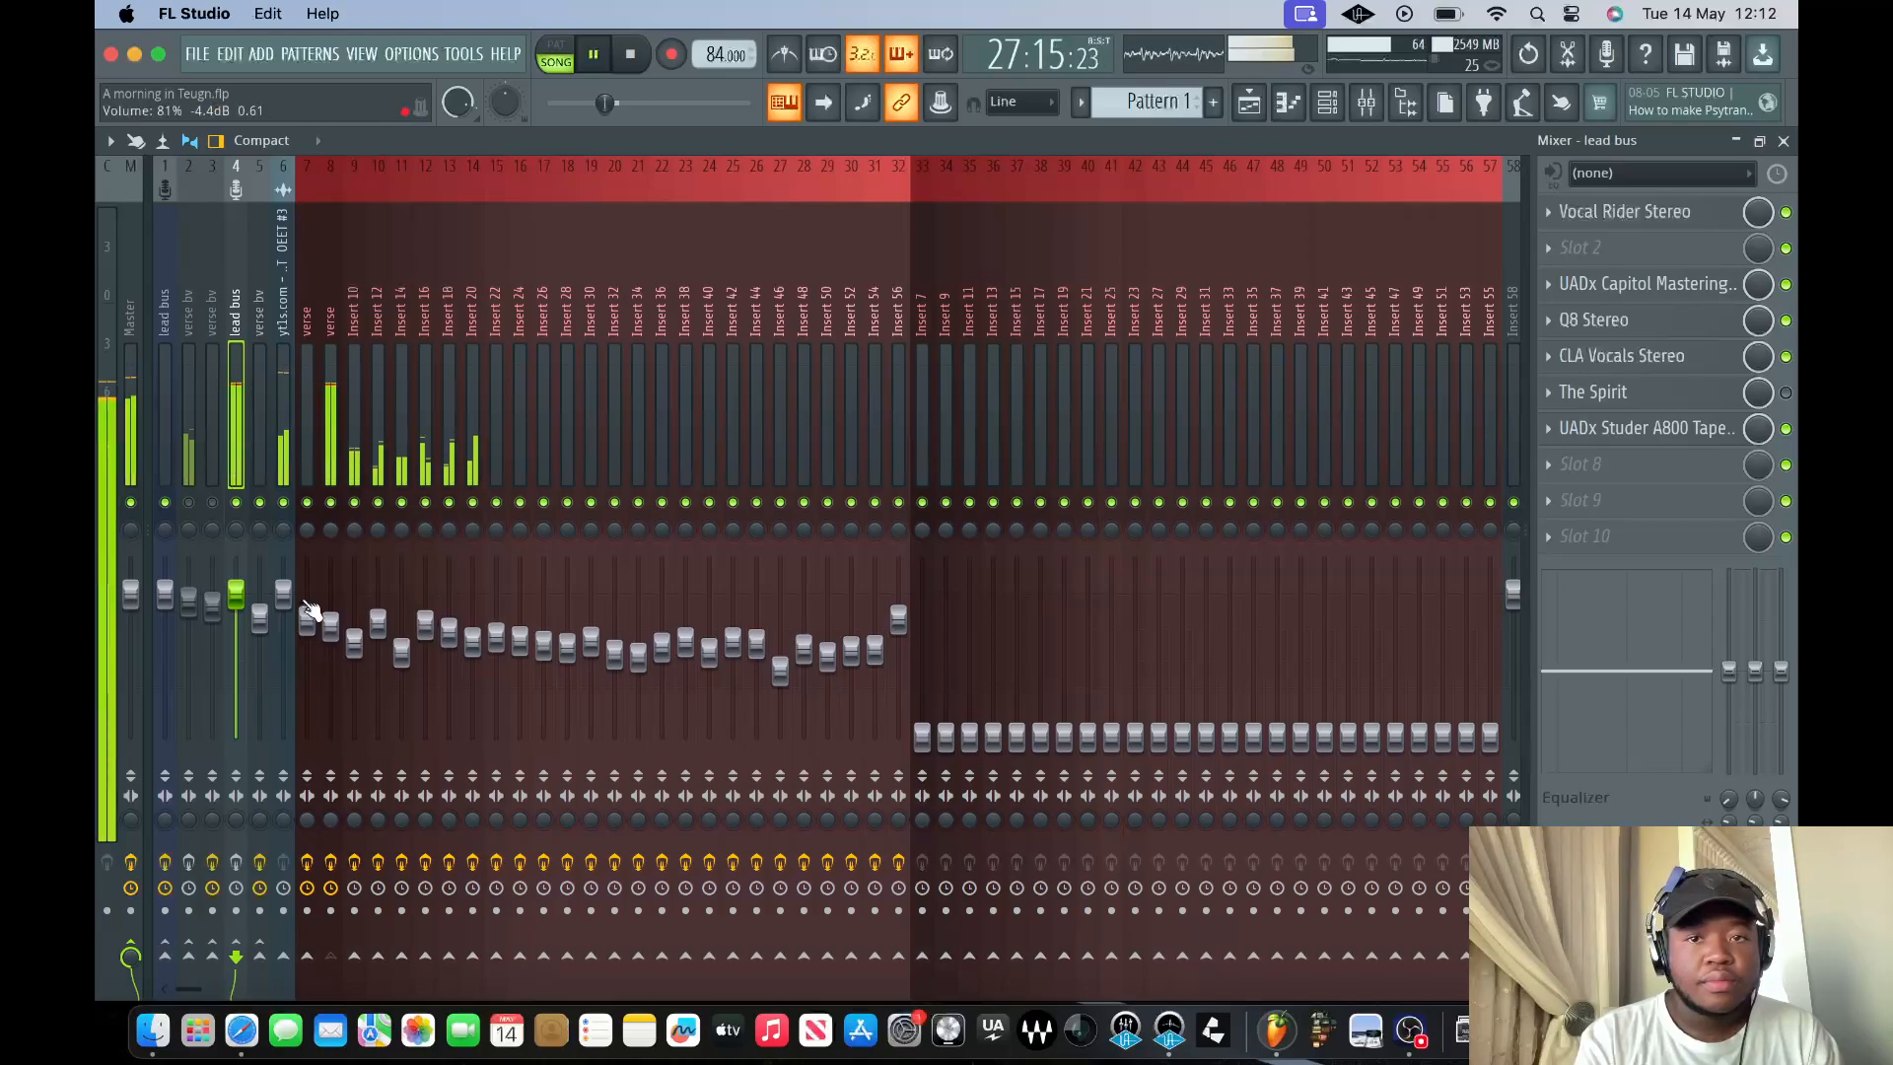
key(space)
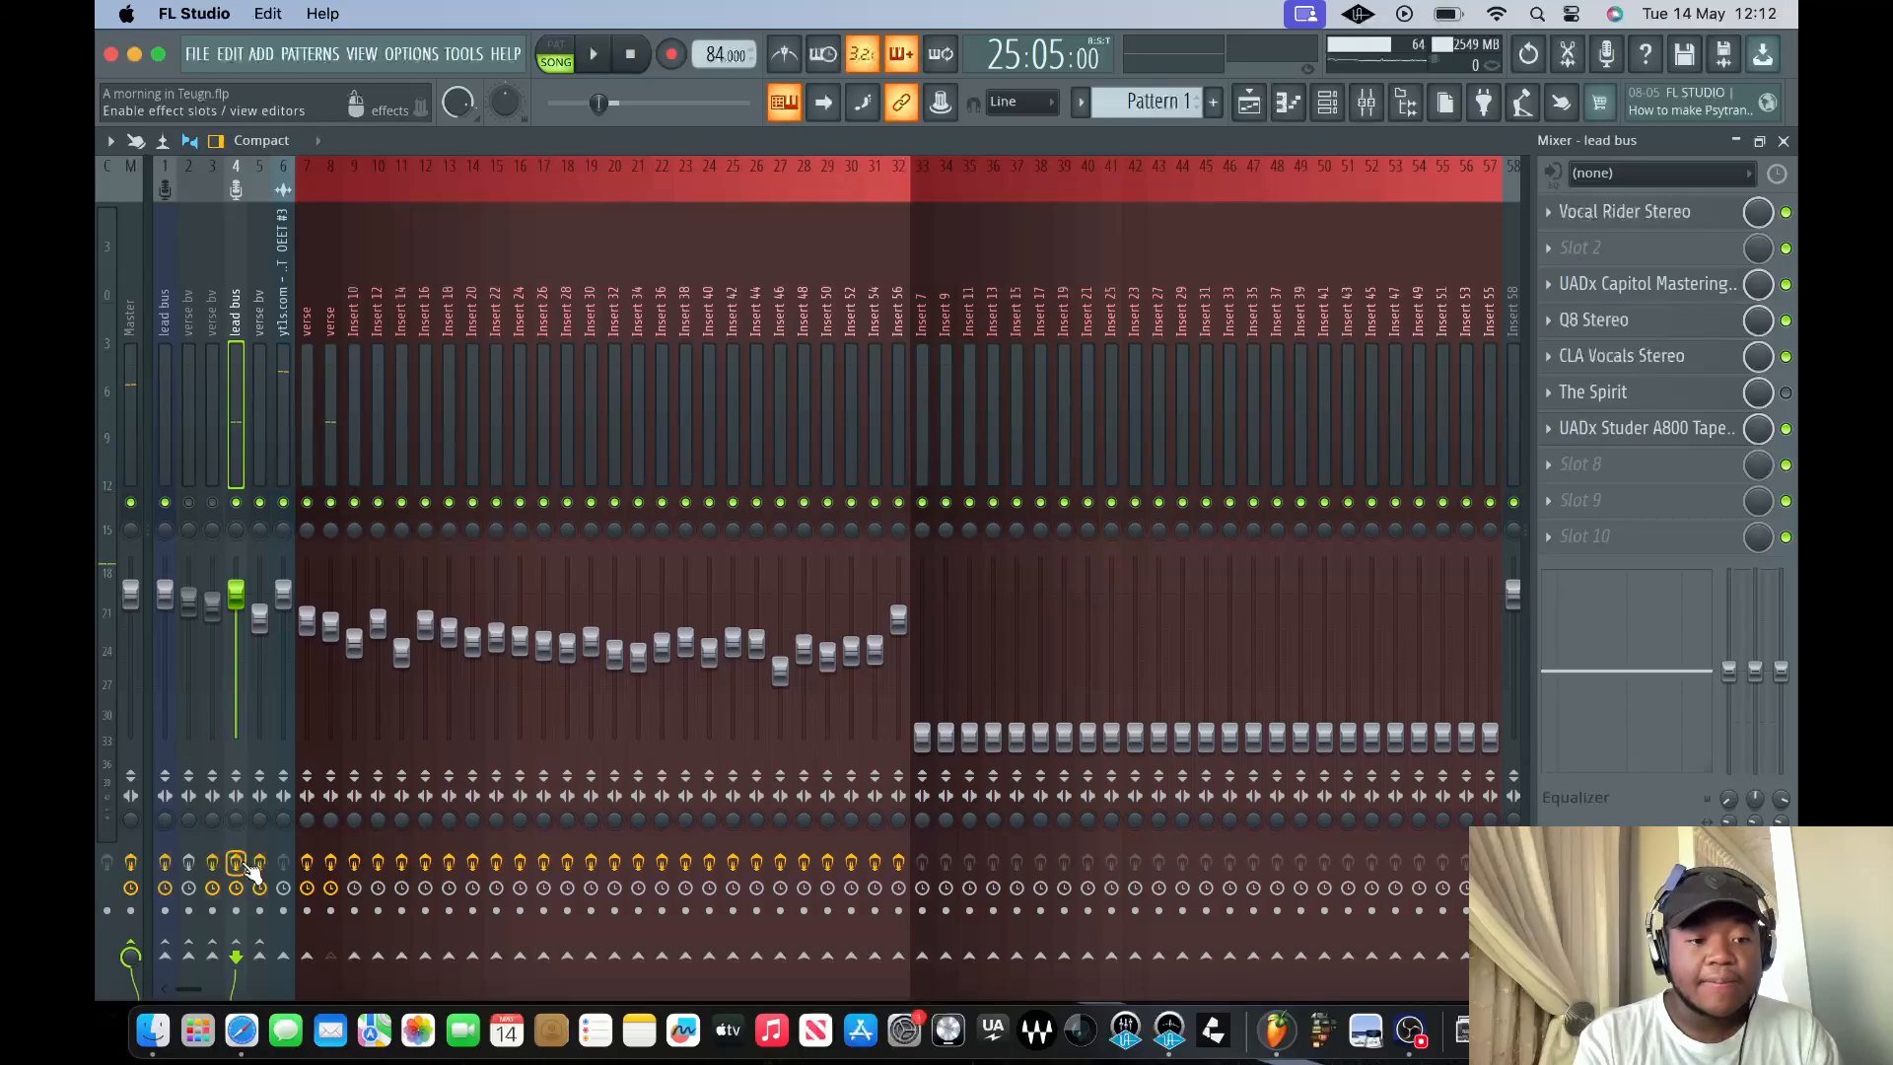
key(space)
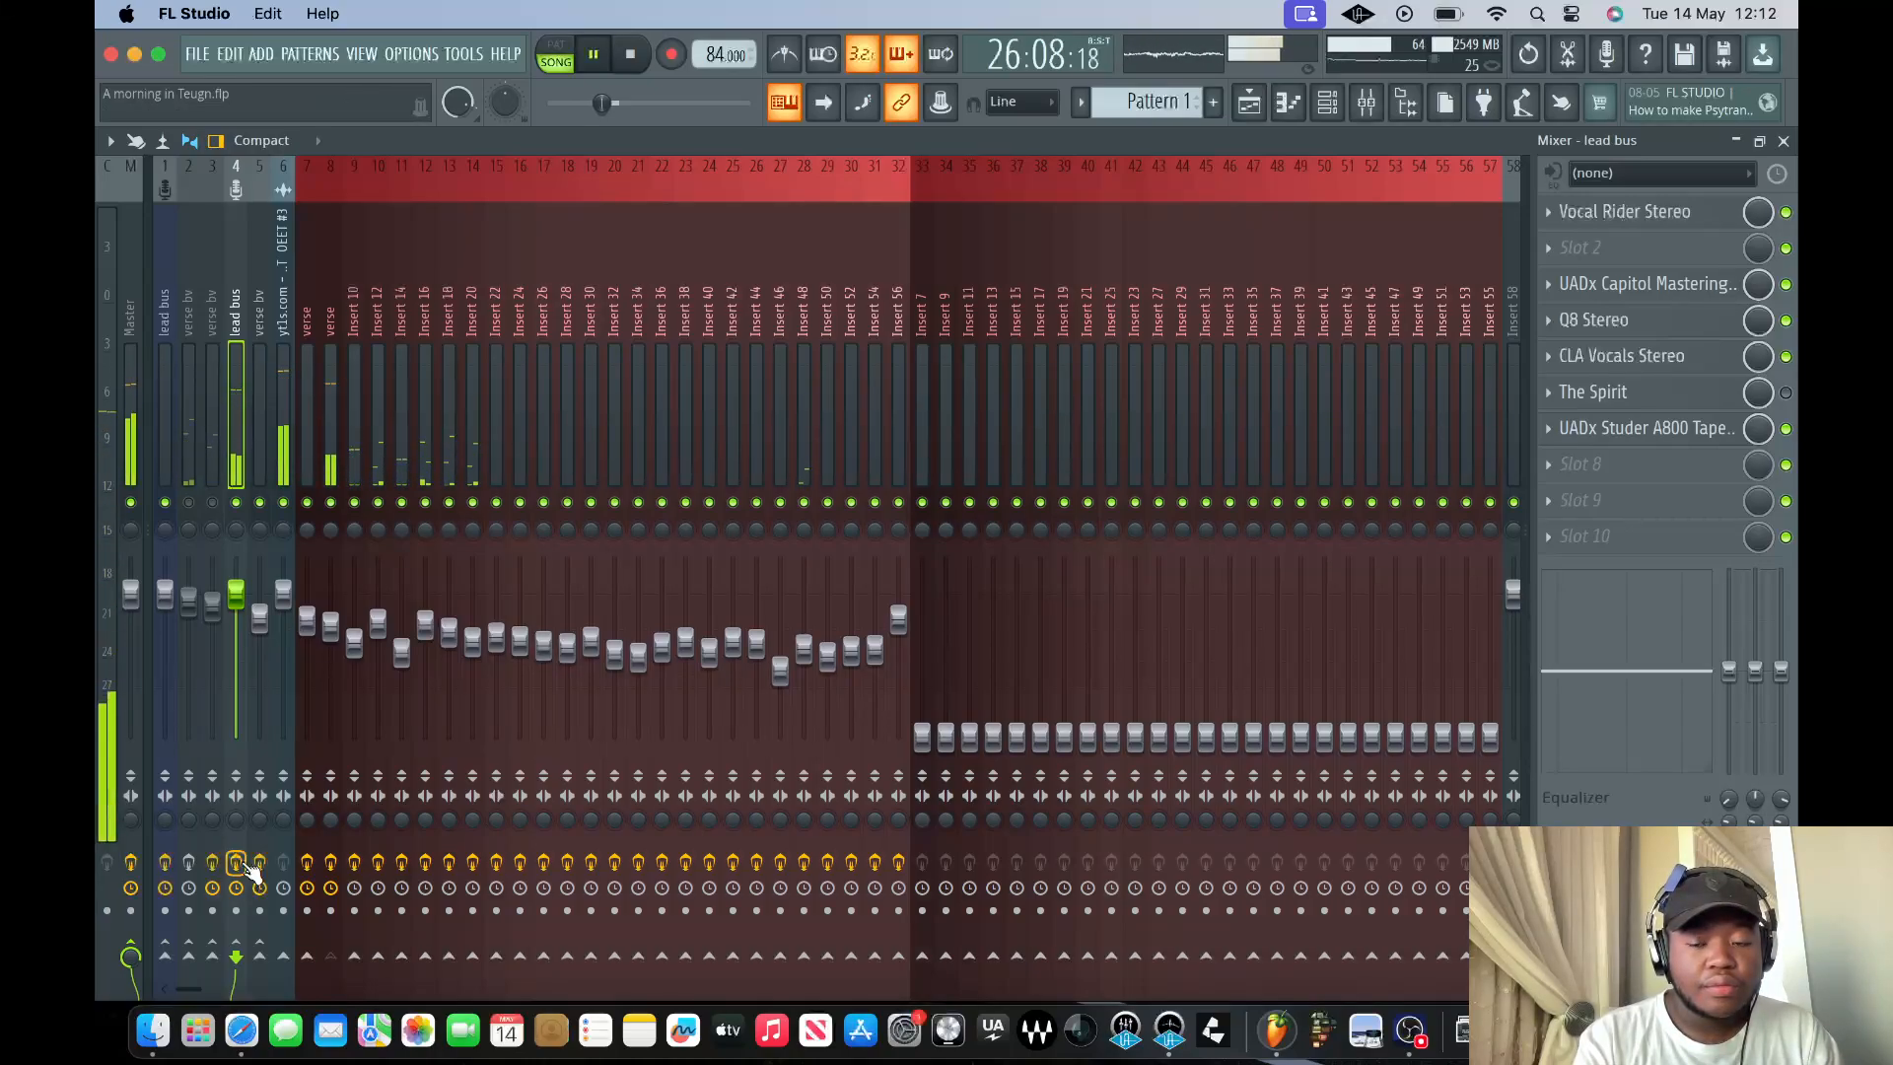
key(space)
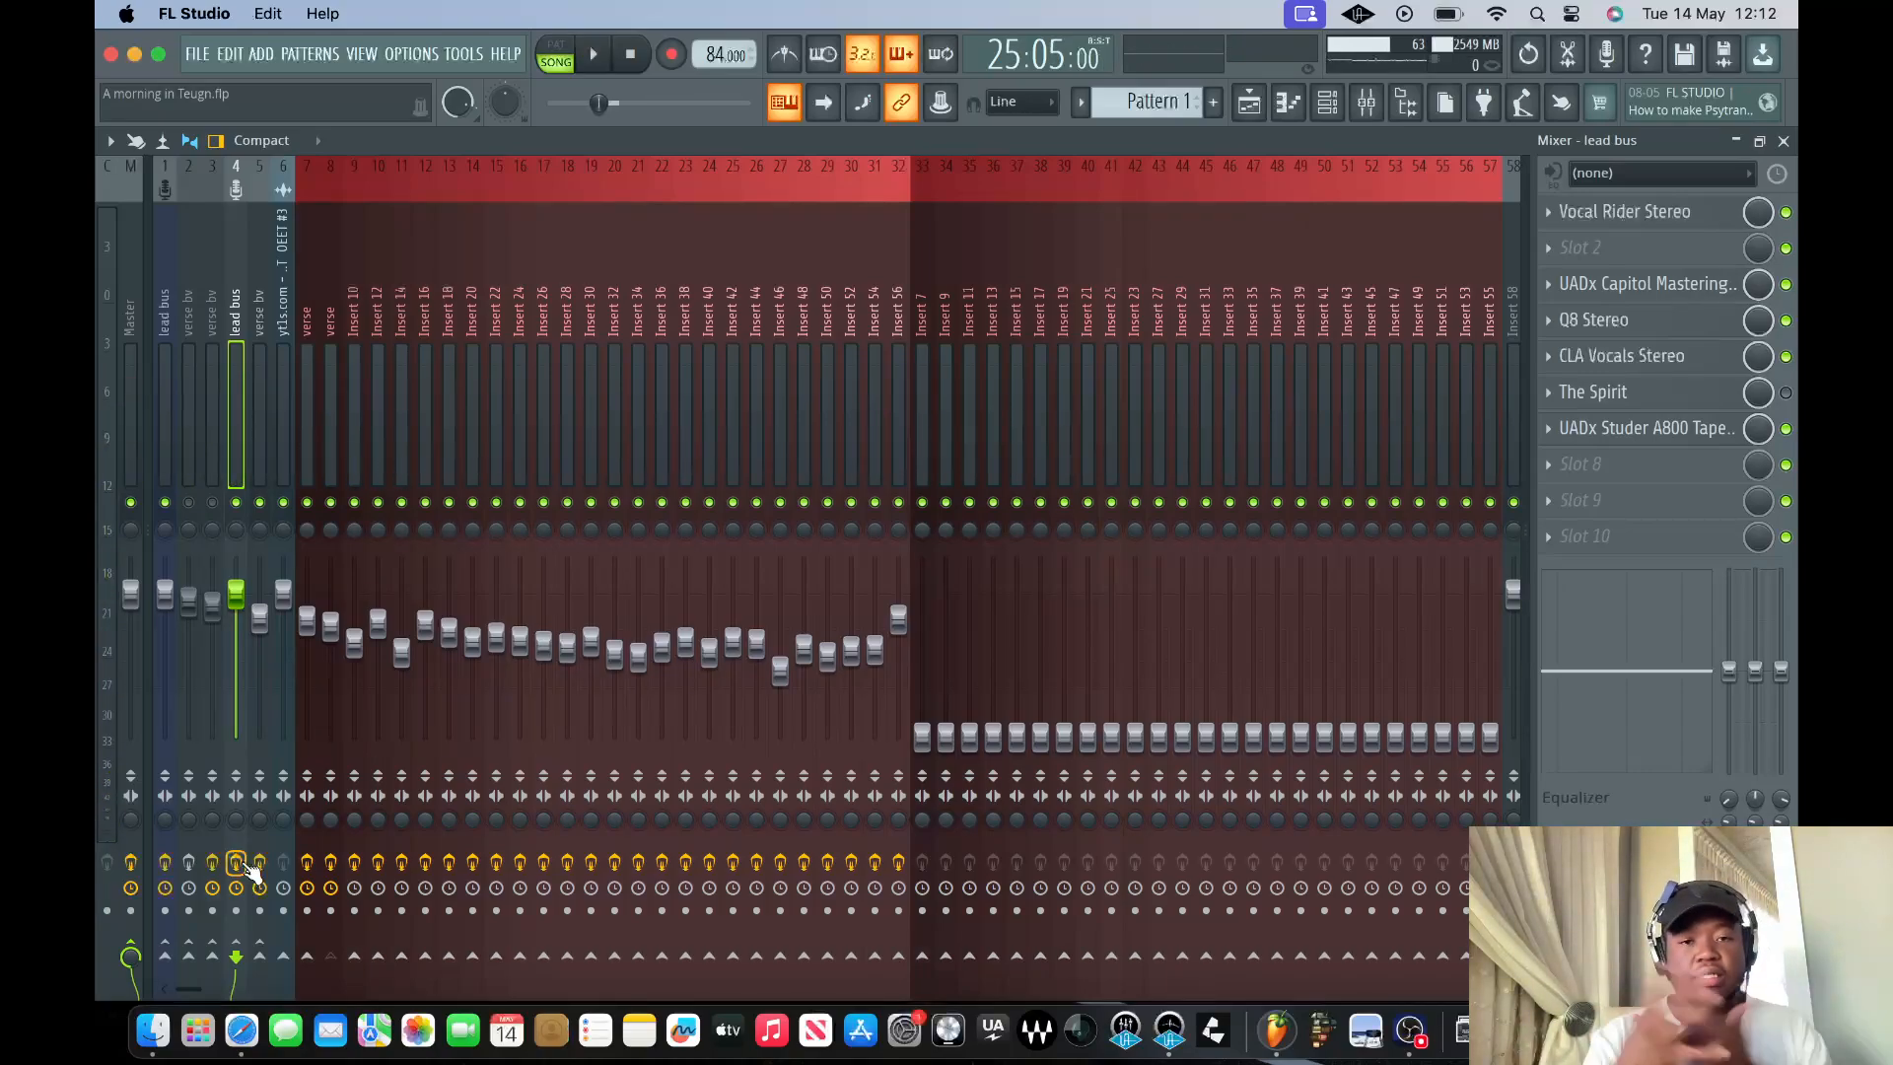
- Select the second verse track (track 8) and examine its Waves Tune Real-Time Mono settings
click(329, 353)
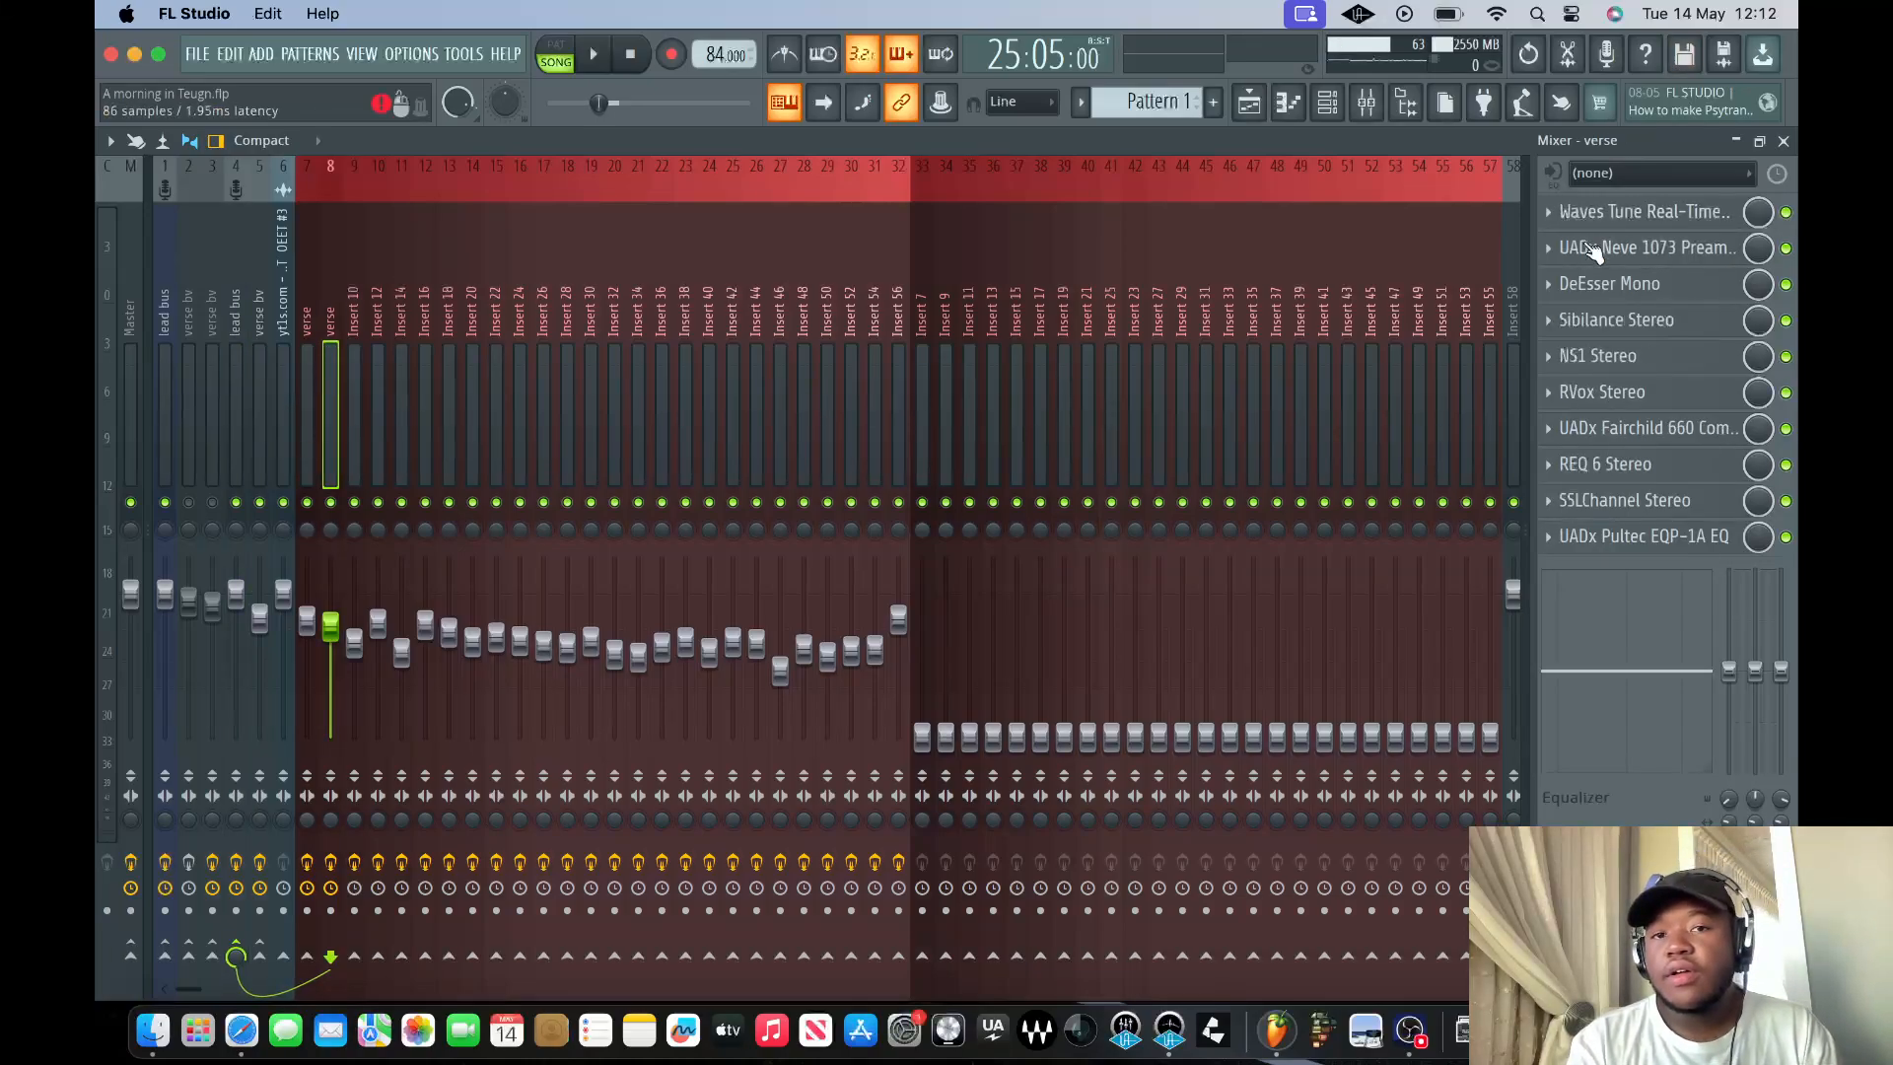
click(1651, 213)
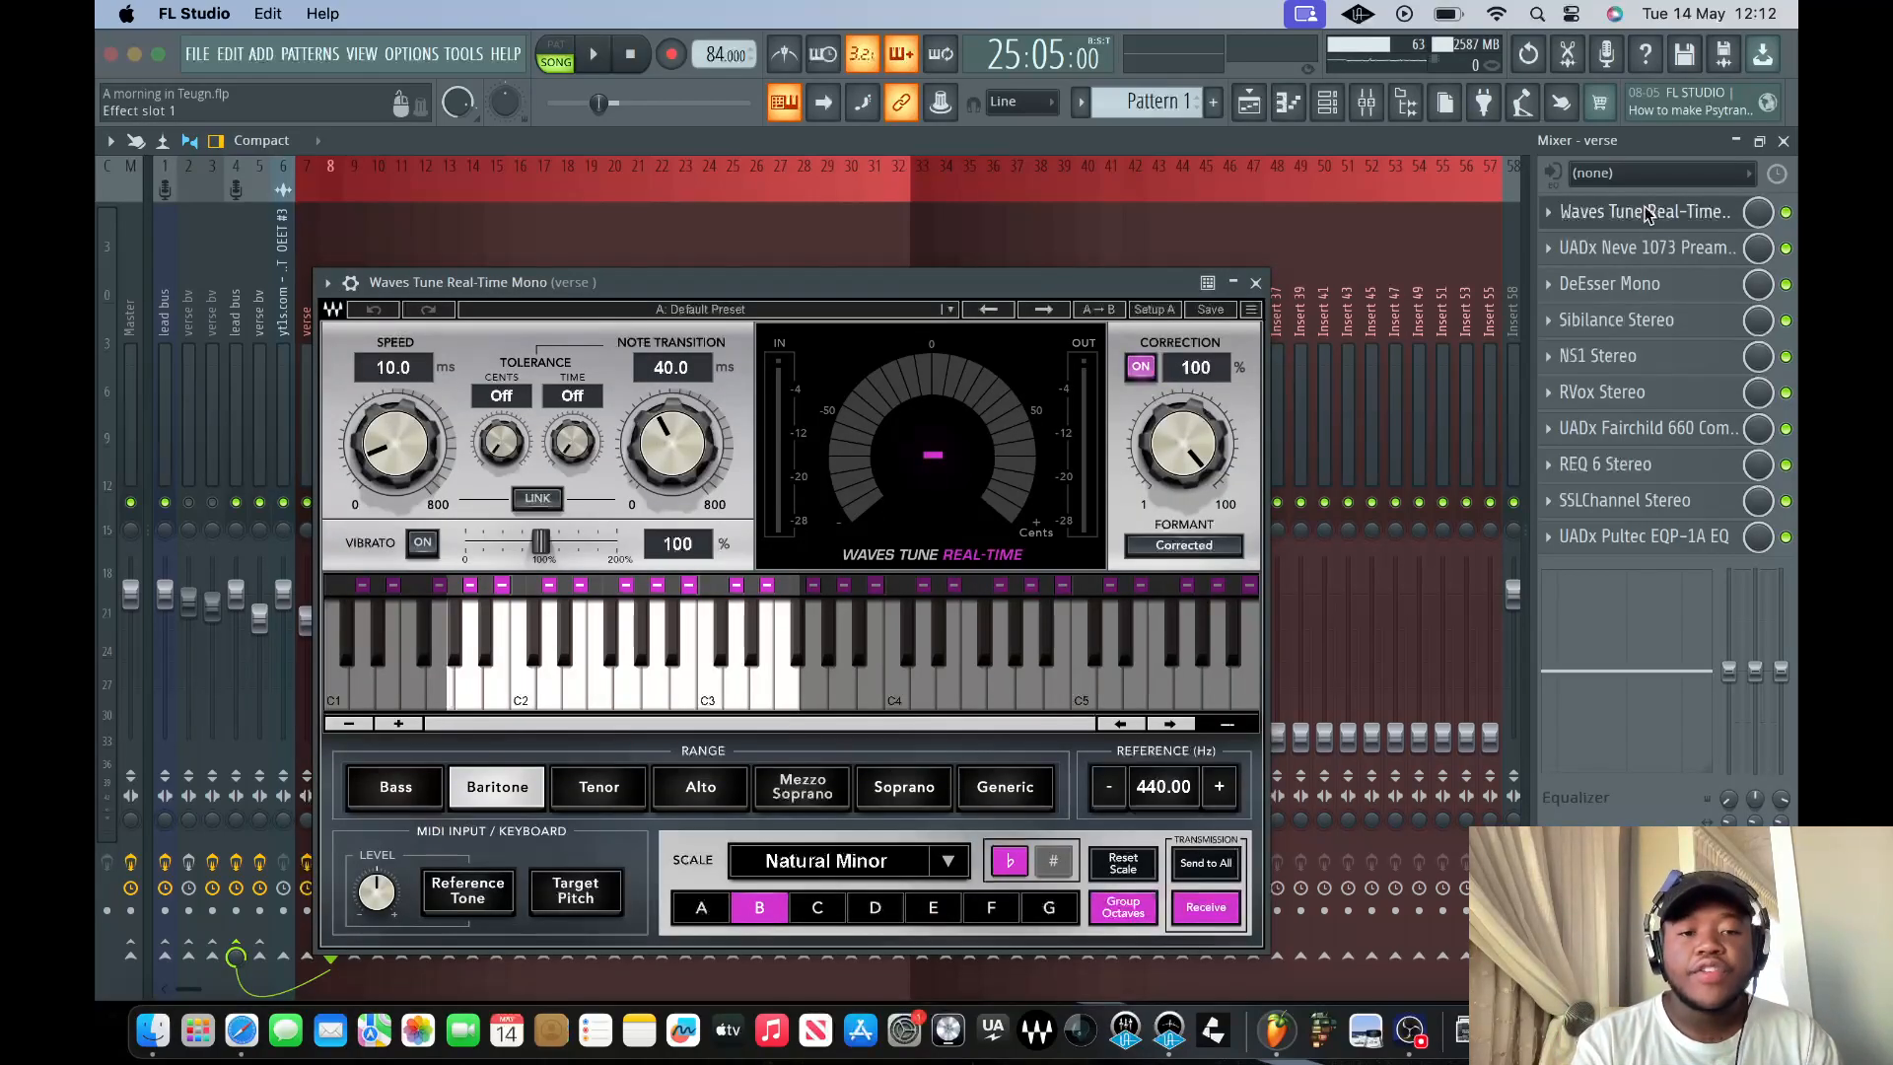
click(1256, 284)
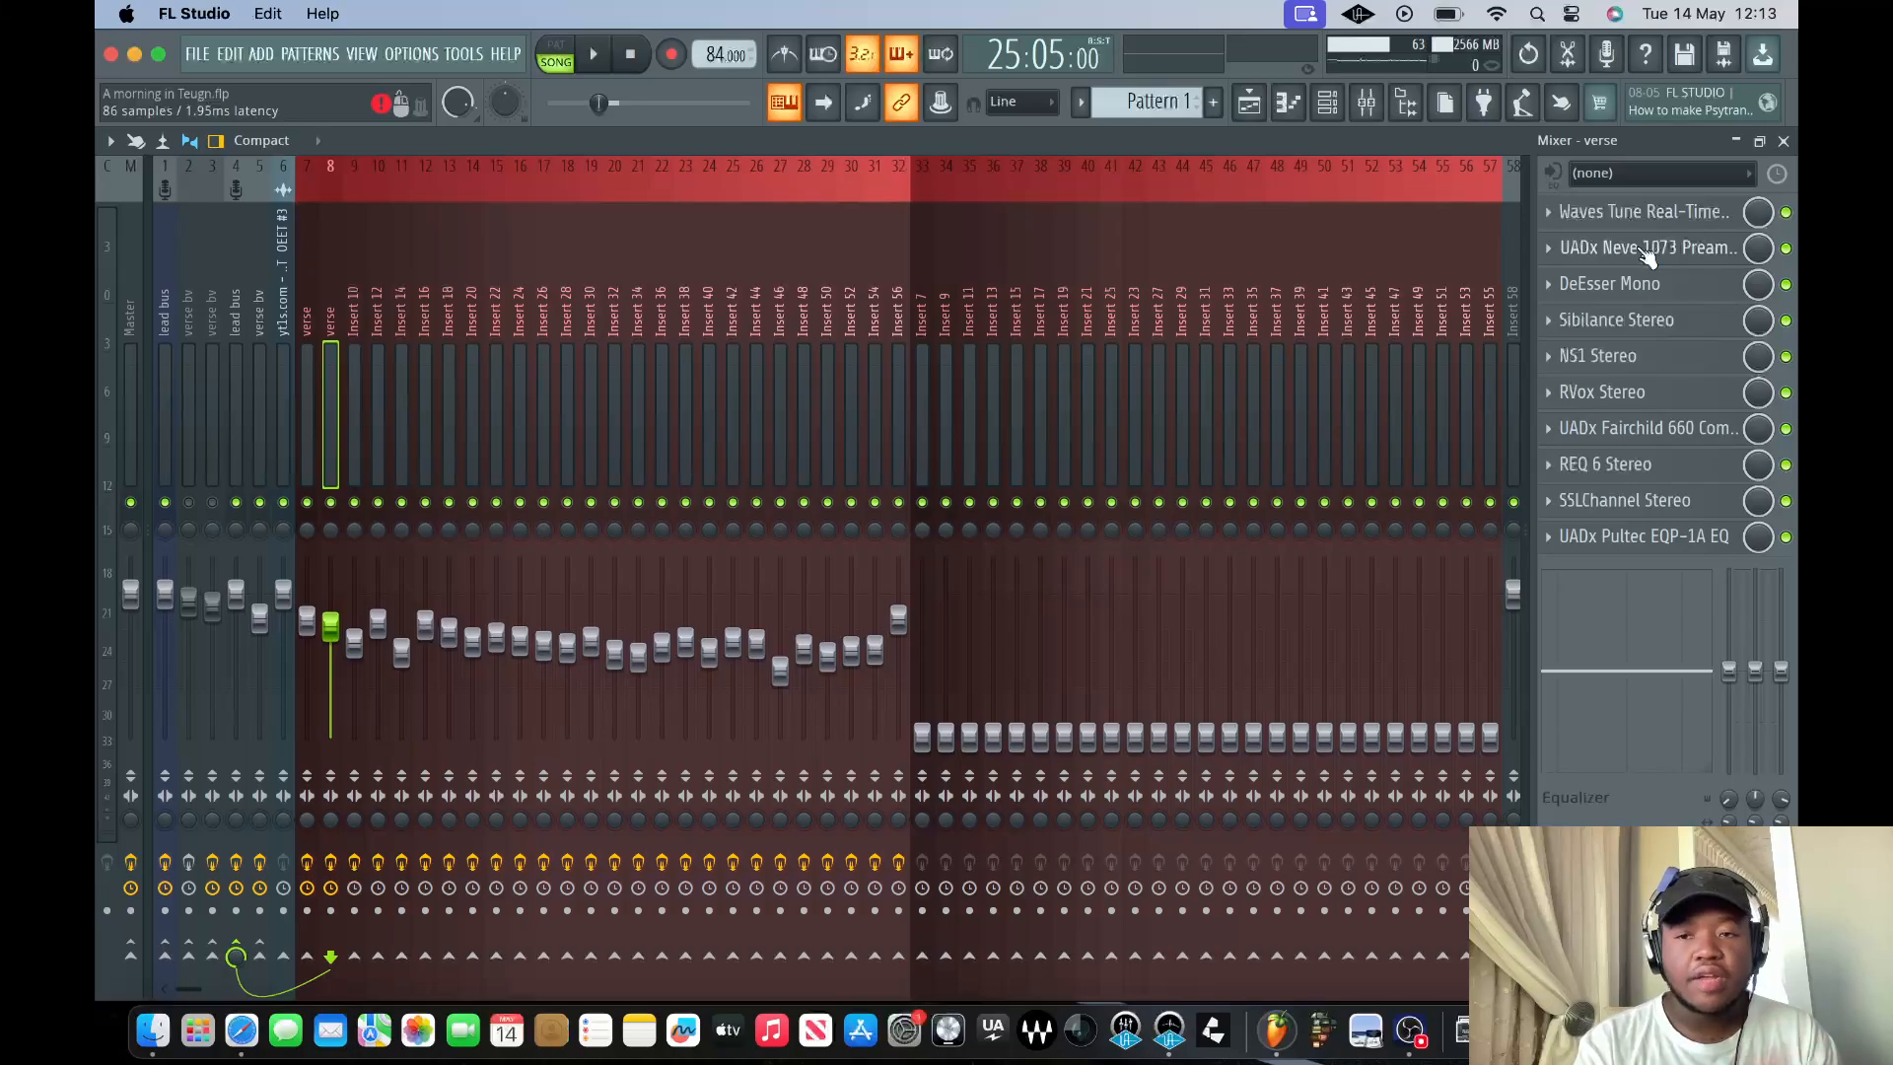
- Examine the UADx Neve 1073 Preamp and EQ on the verse track, checking its line gain
click(1642, 249)
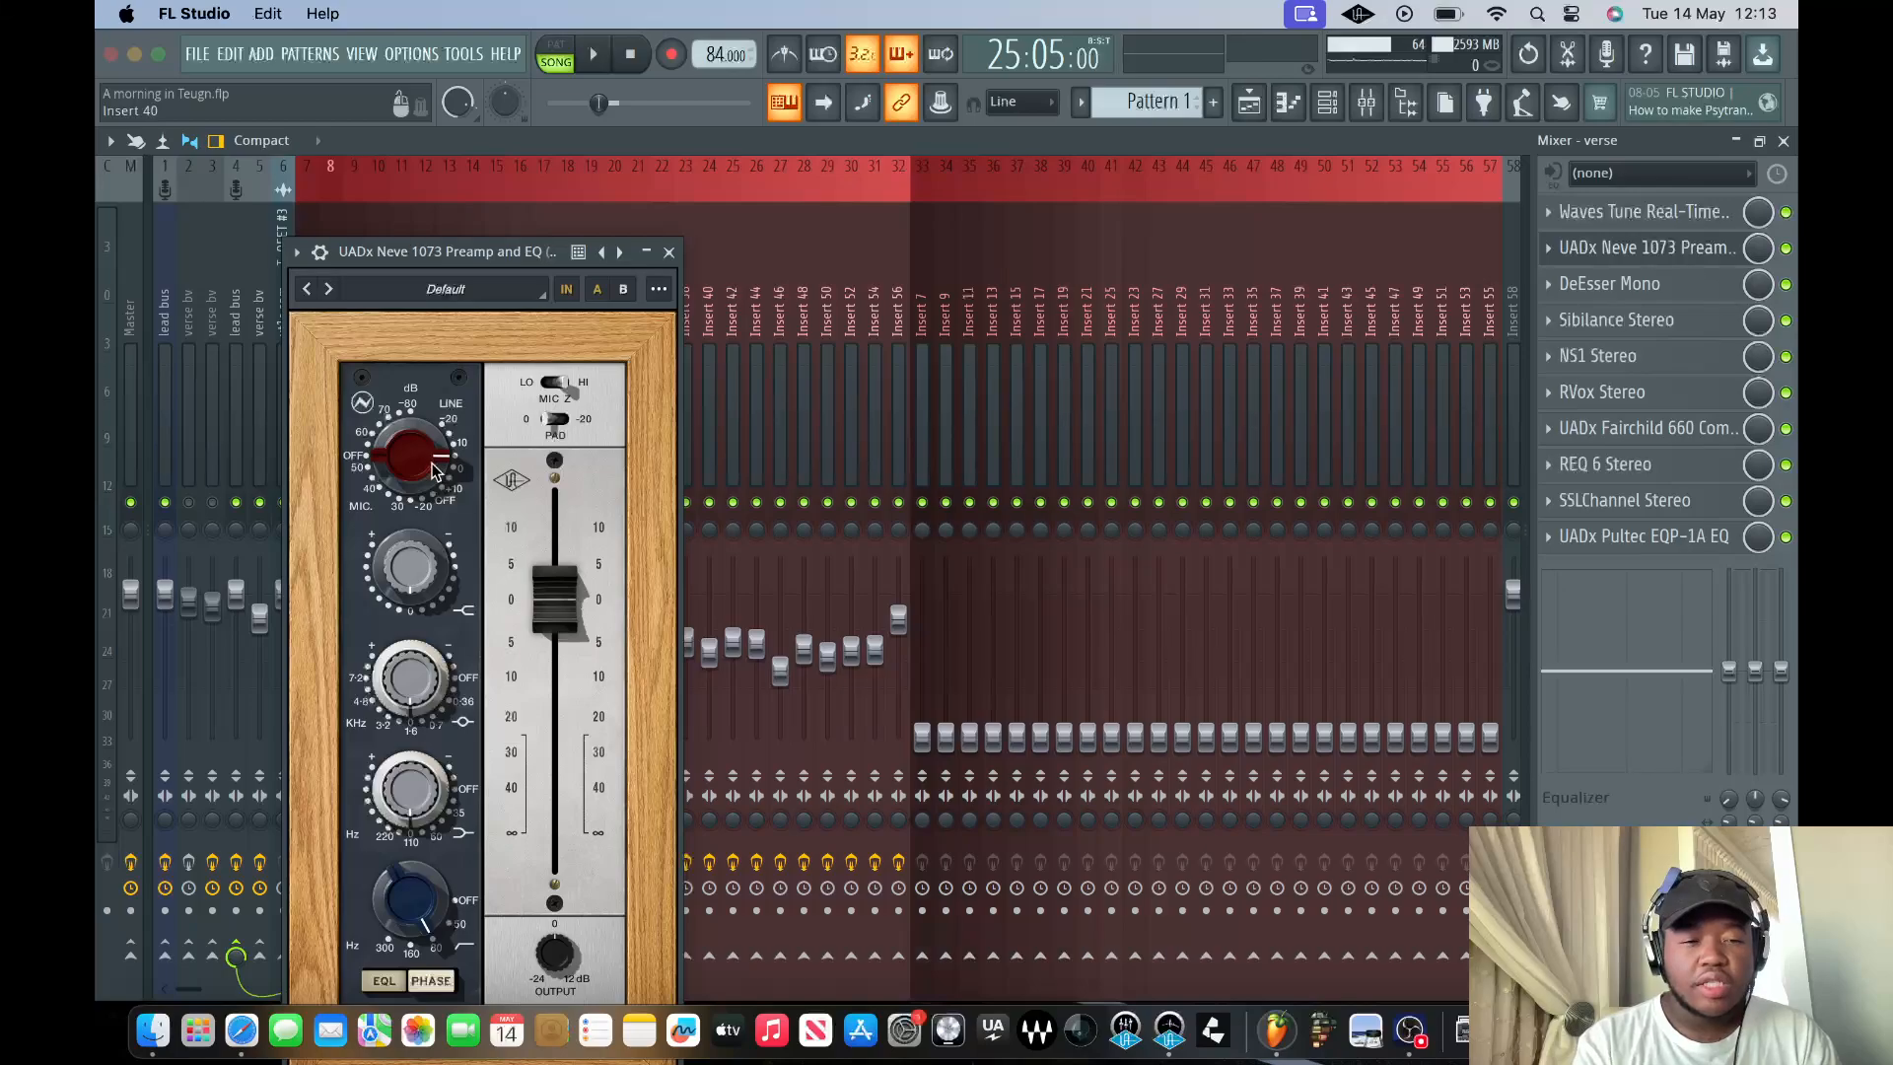
drag(434, 469, 436, 477)
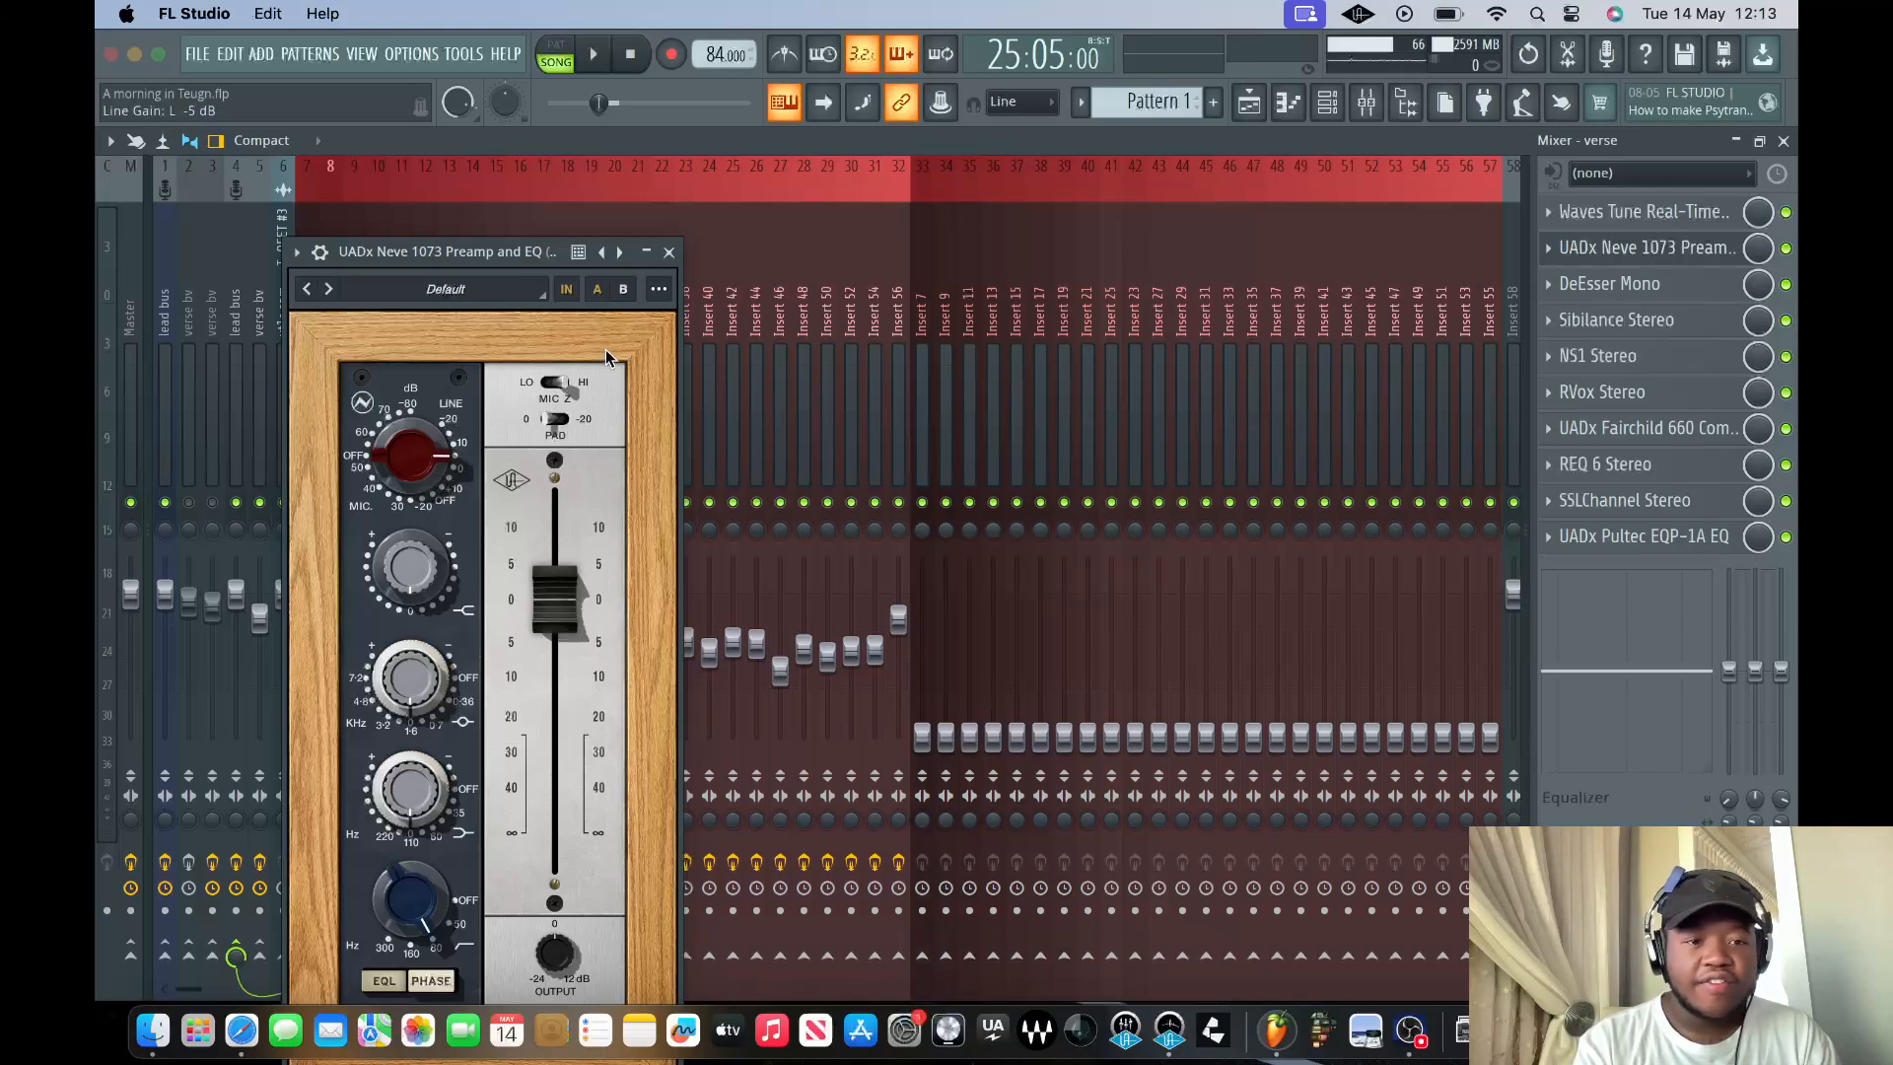
click(672, 254)
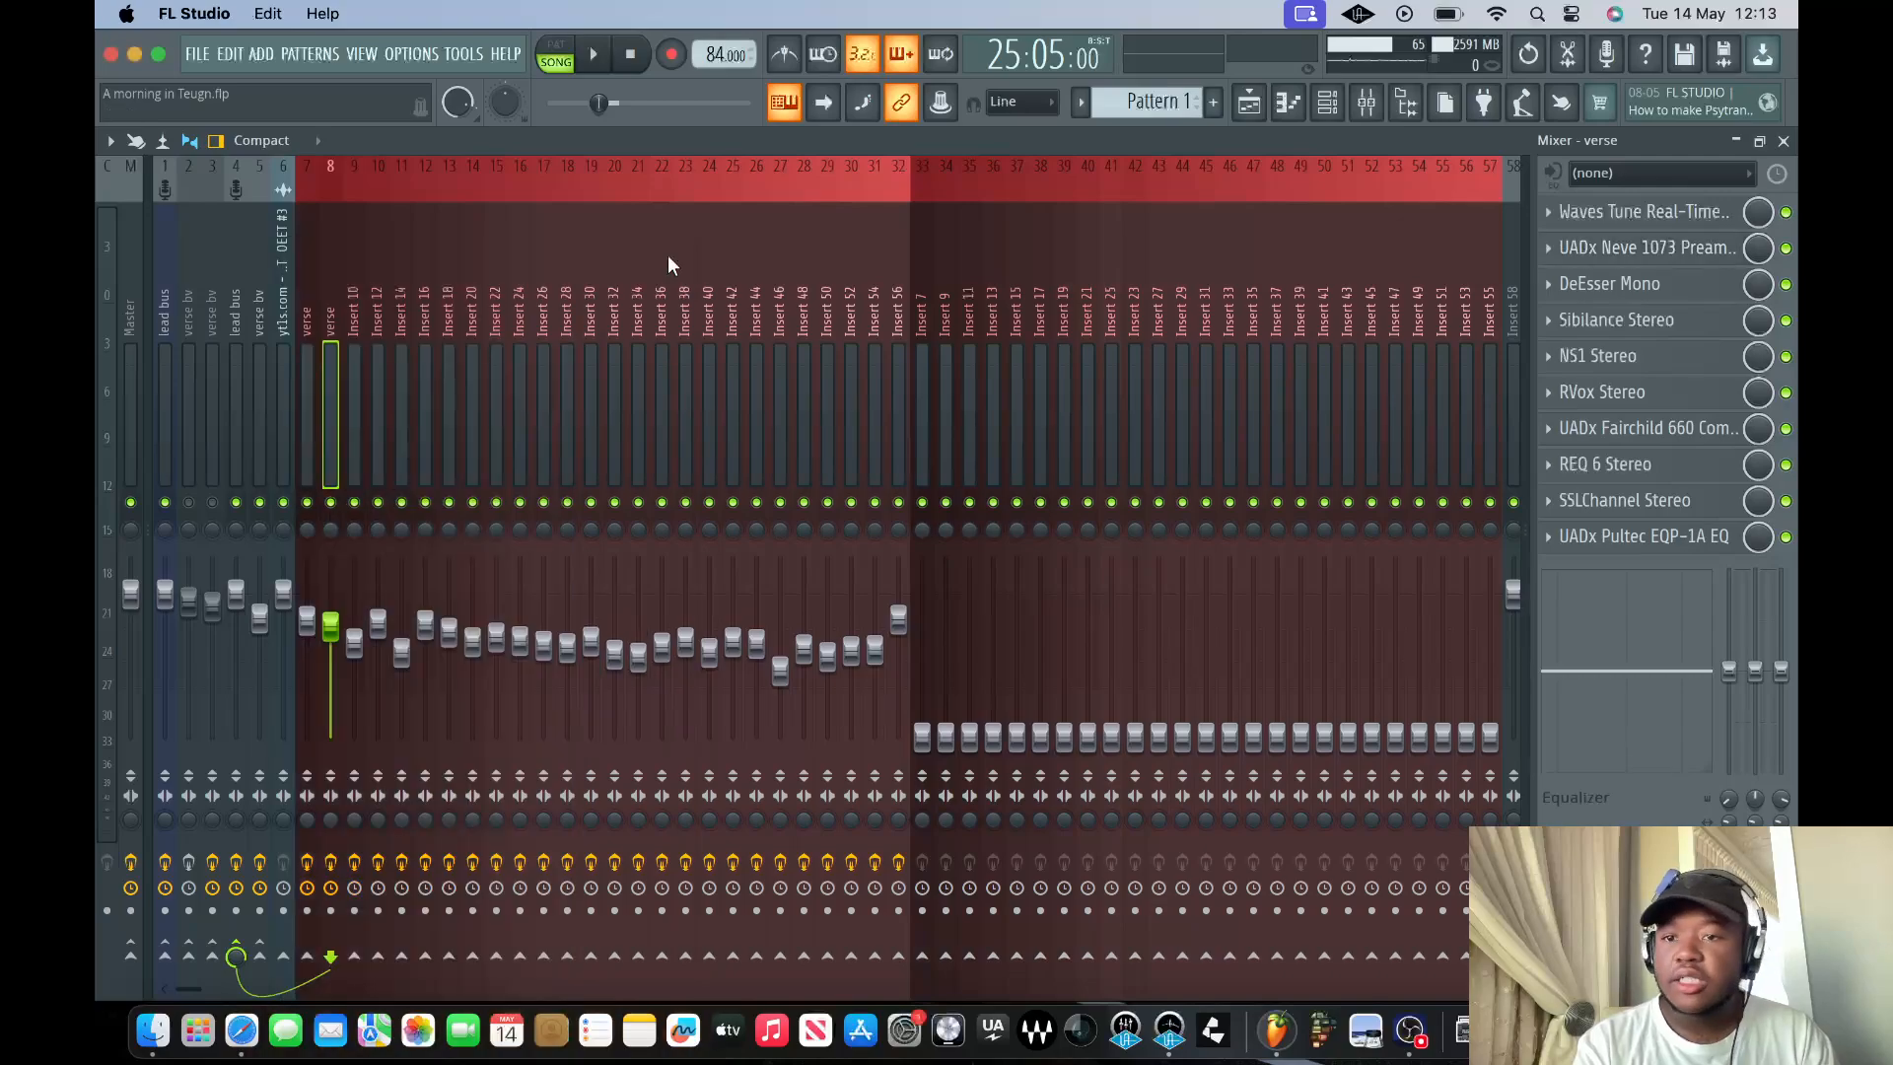
click(1633, 254)
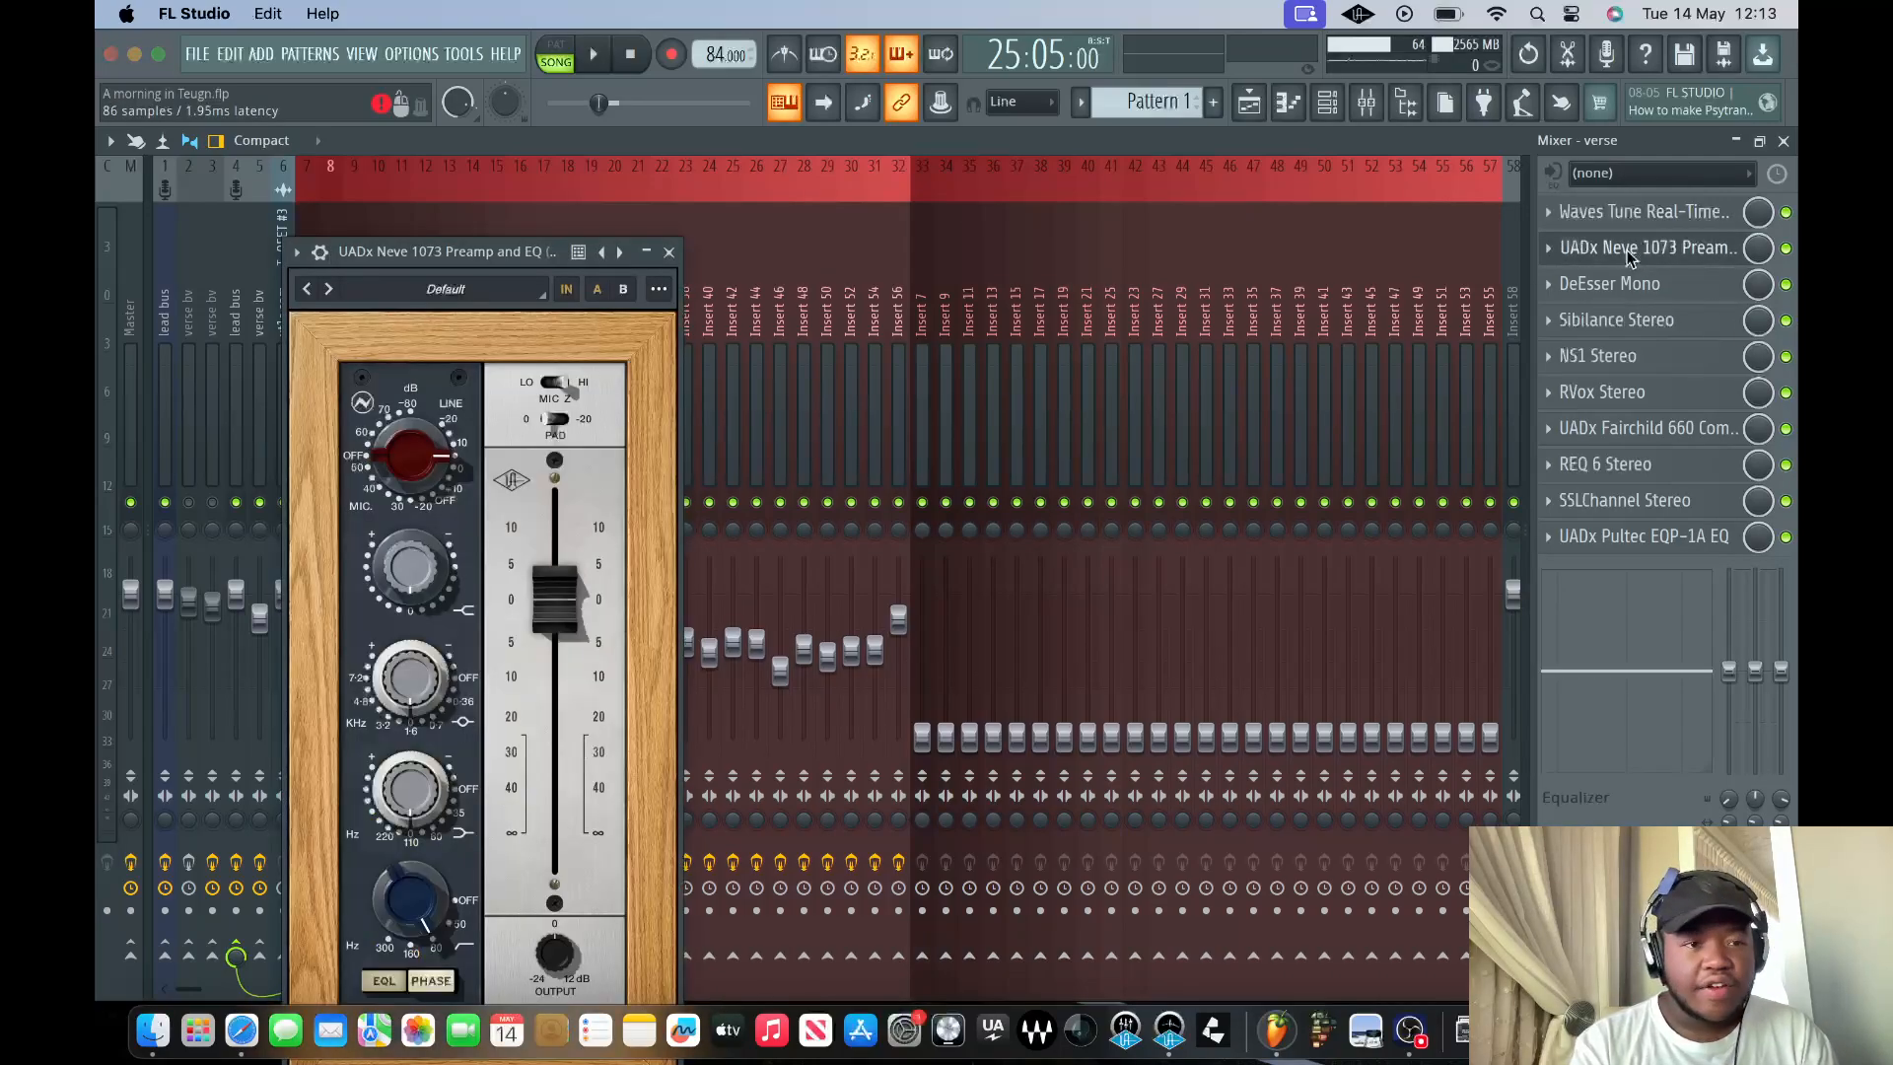
click(663, 250)
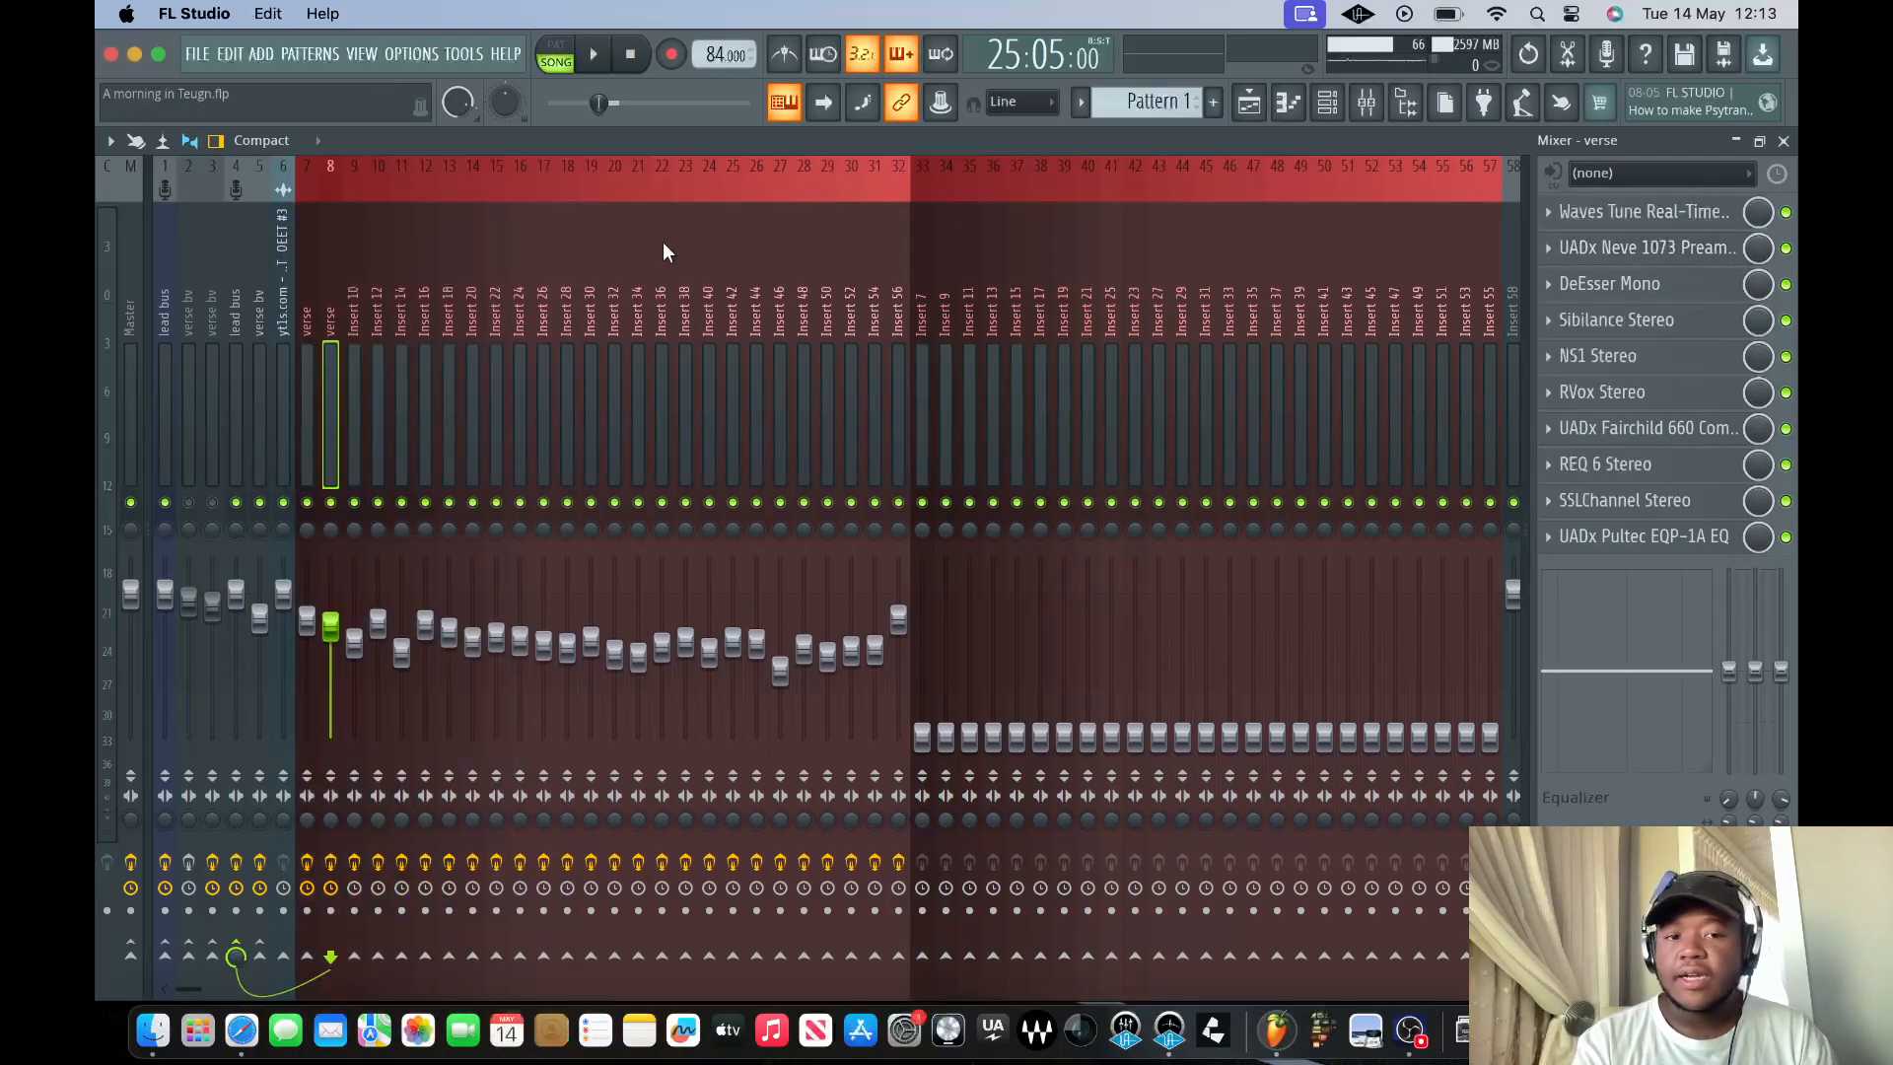
- Examine the DeEsser Mono and Sibilance Stereo settings on the verse track
click(1631, 286)
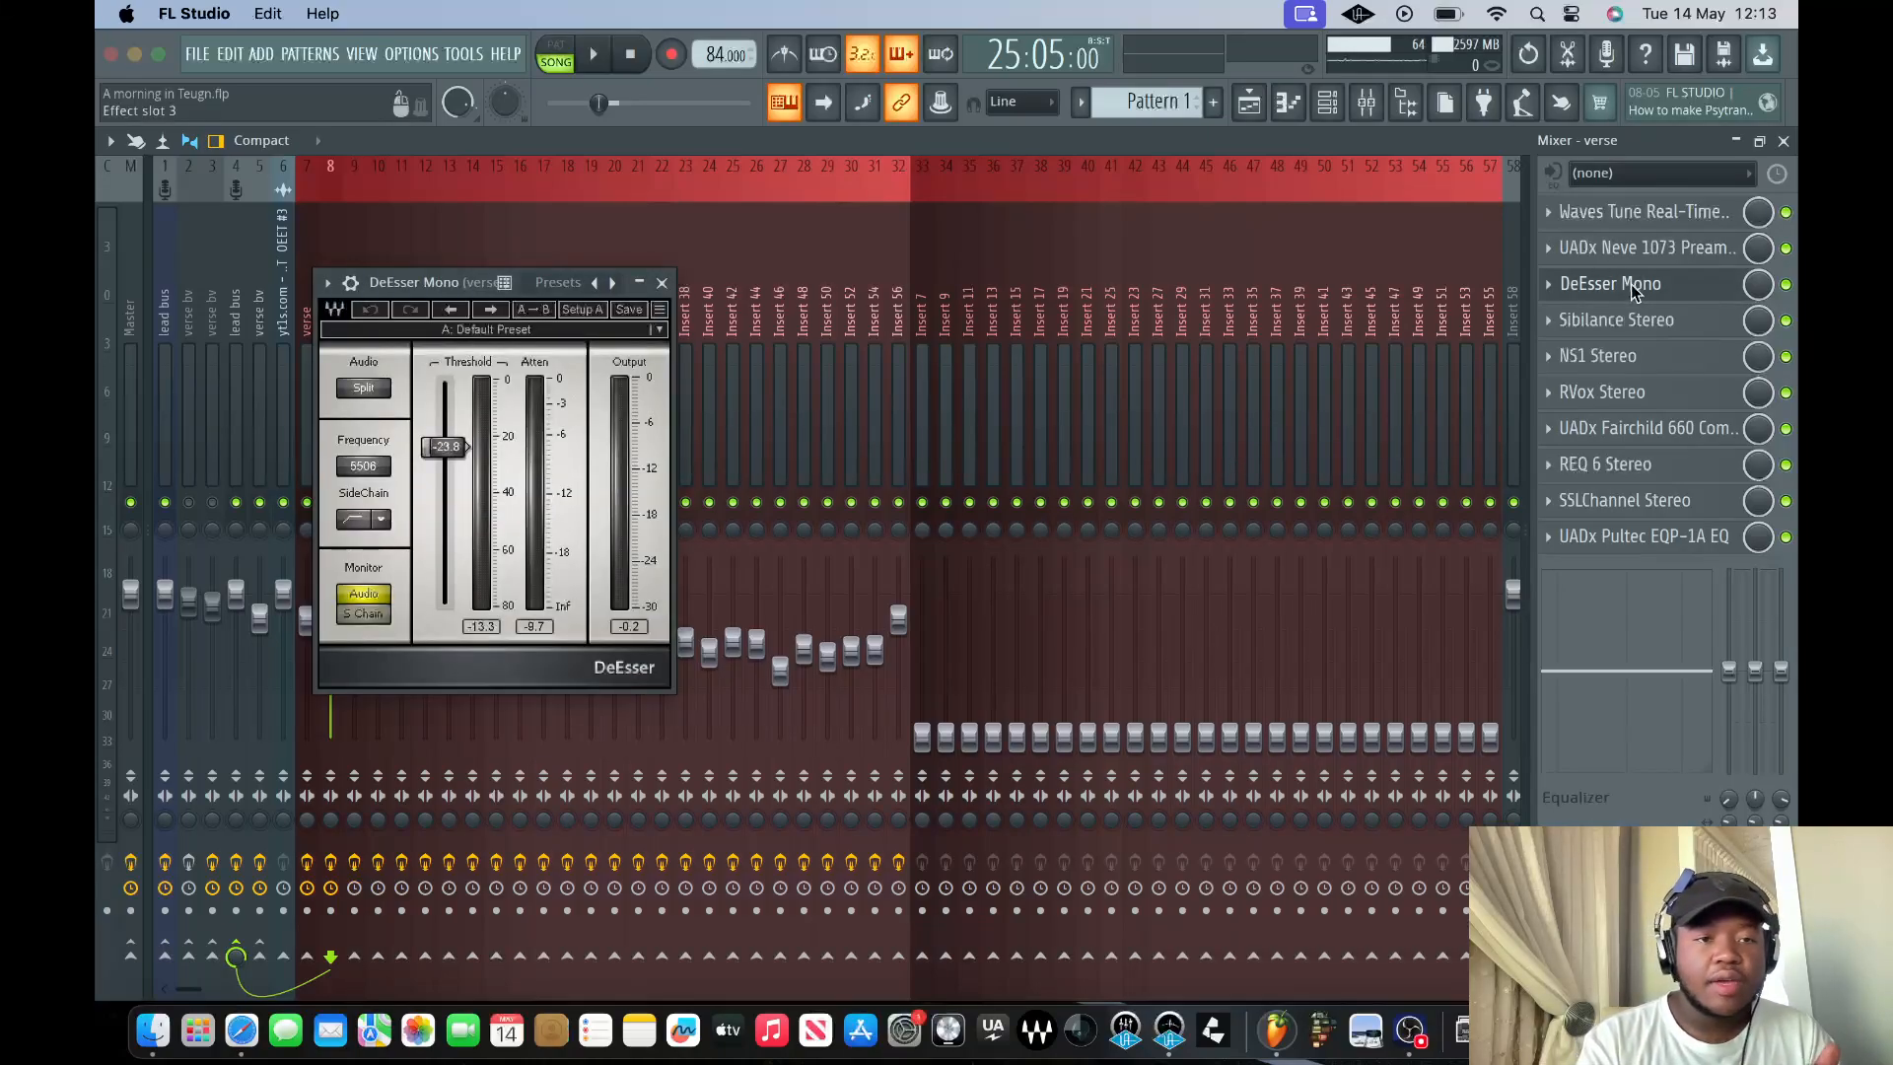
click(662, 283)
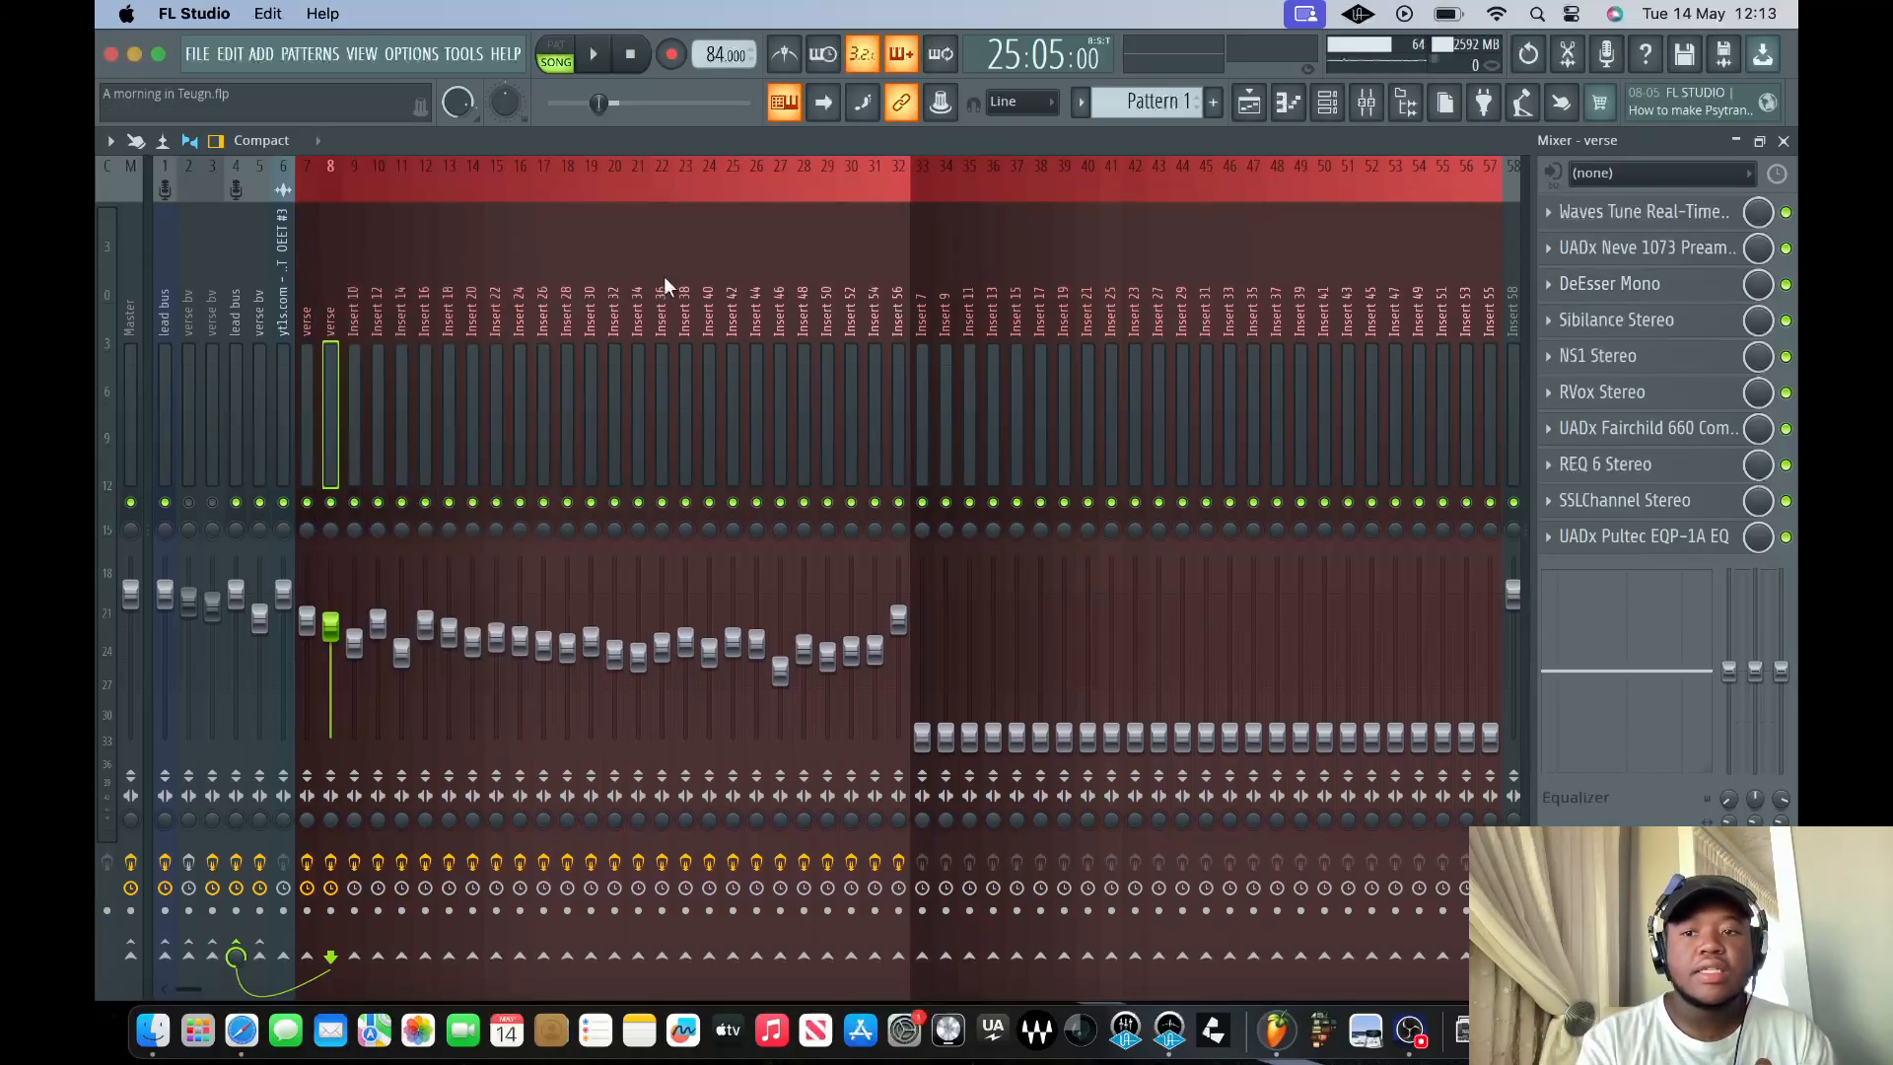
click(1663, 323)
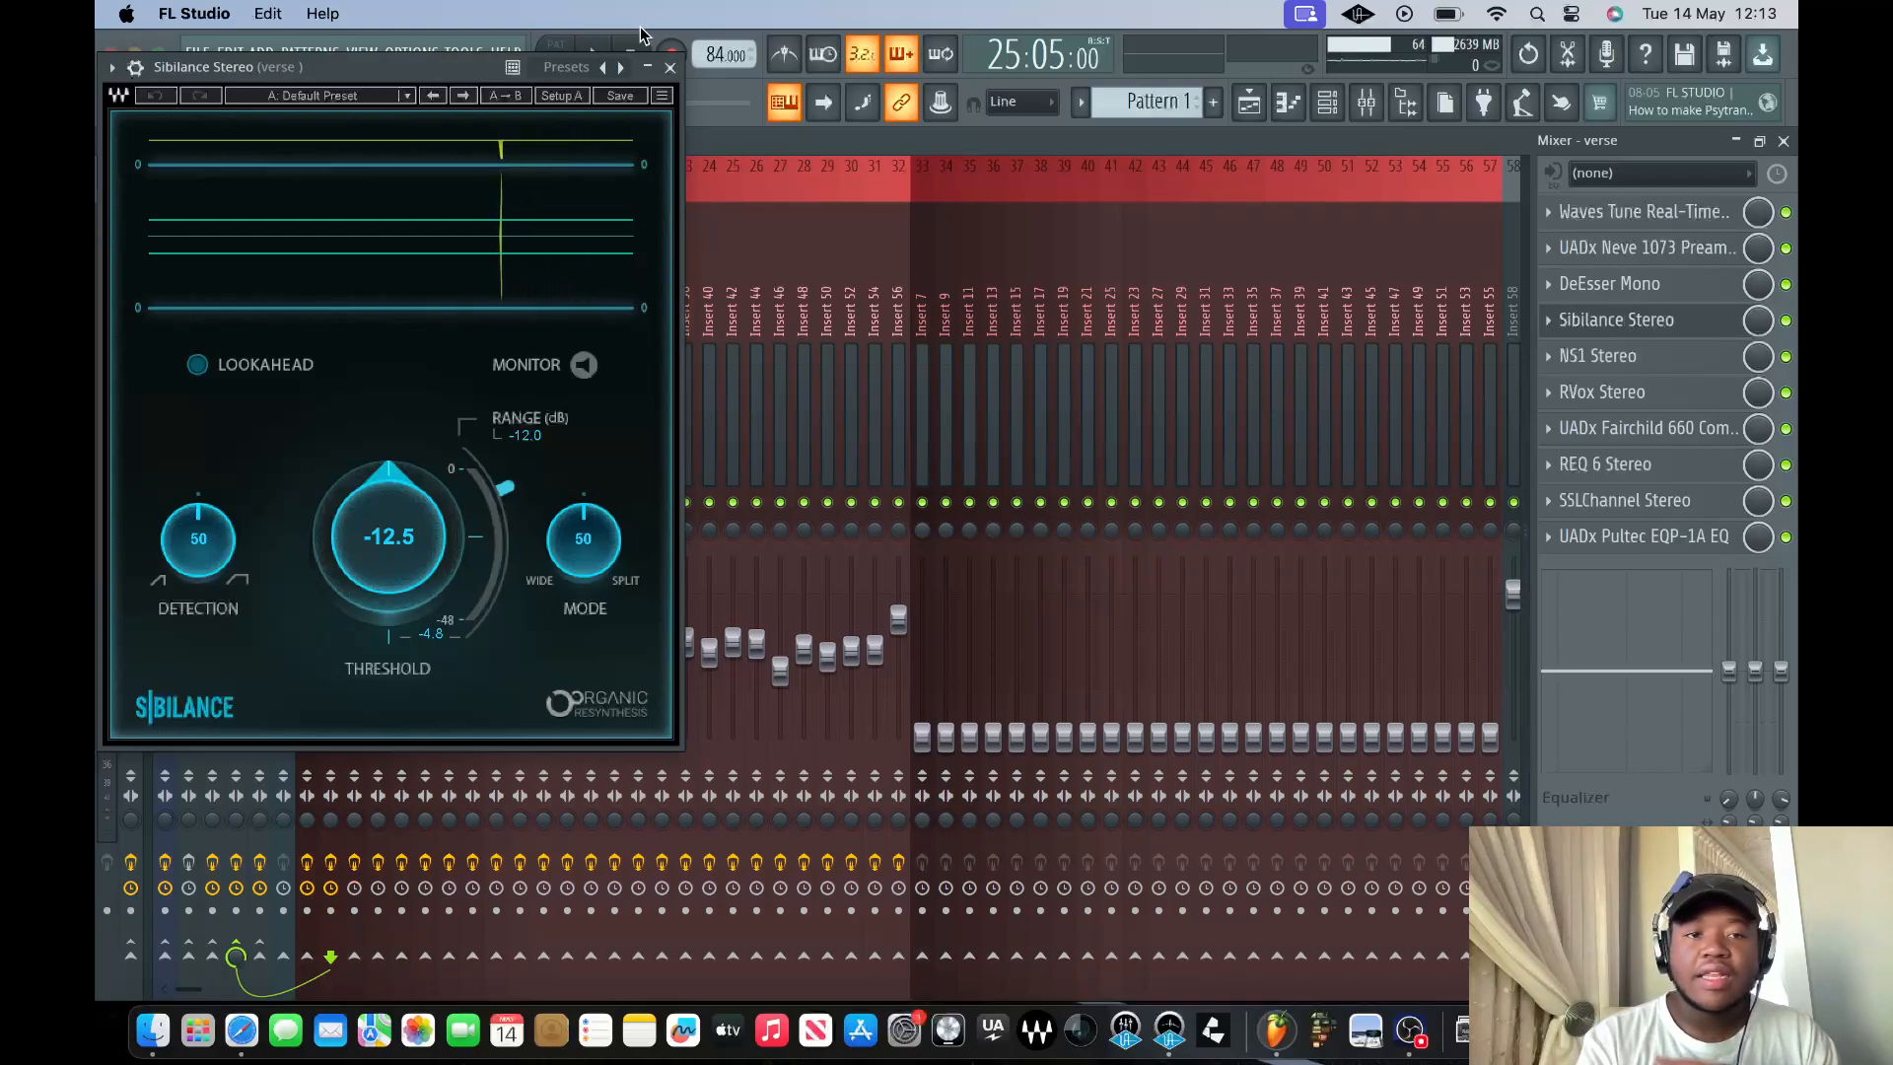
drag(434, 81, 914, 260)
click(1149, 245)
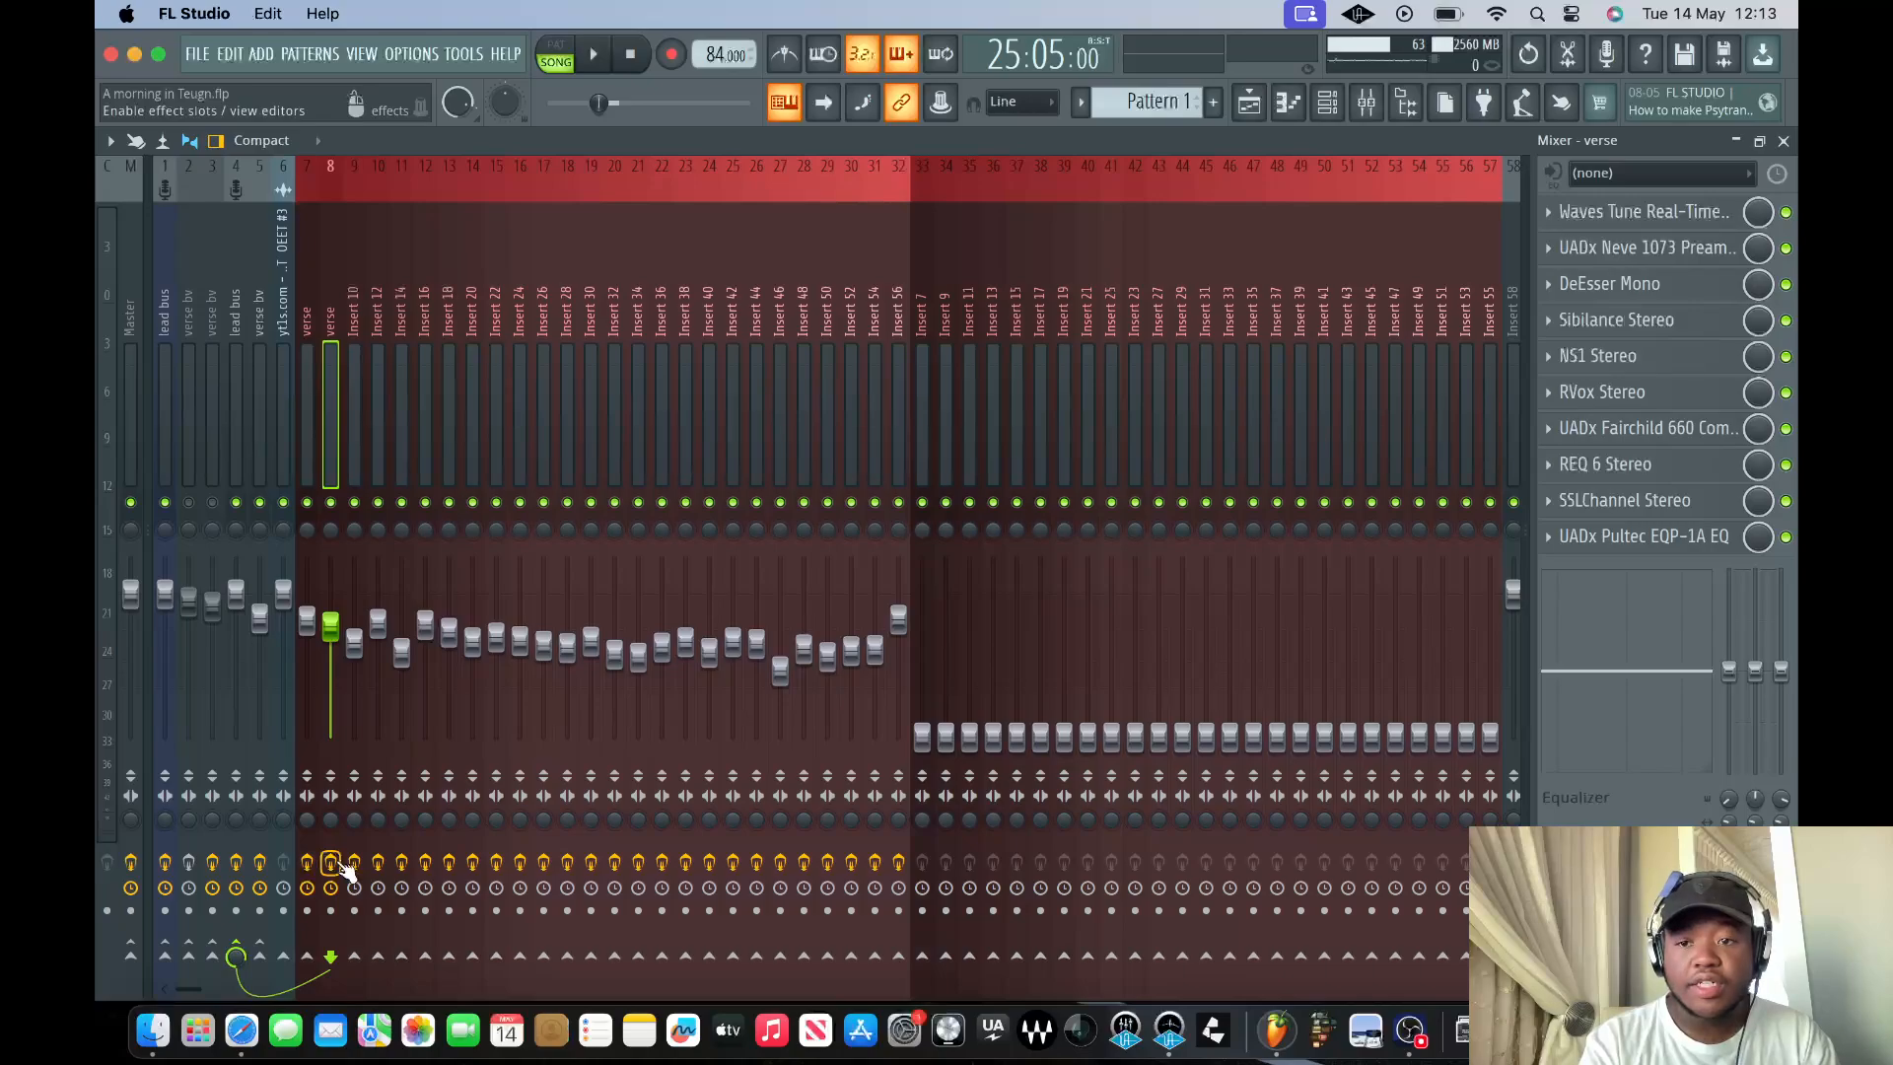
- Play the hook with the second verse track's effect chain bypassed and enabled to compare the processing
key(space)
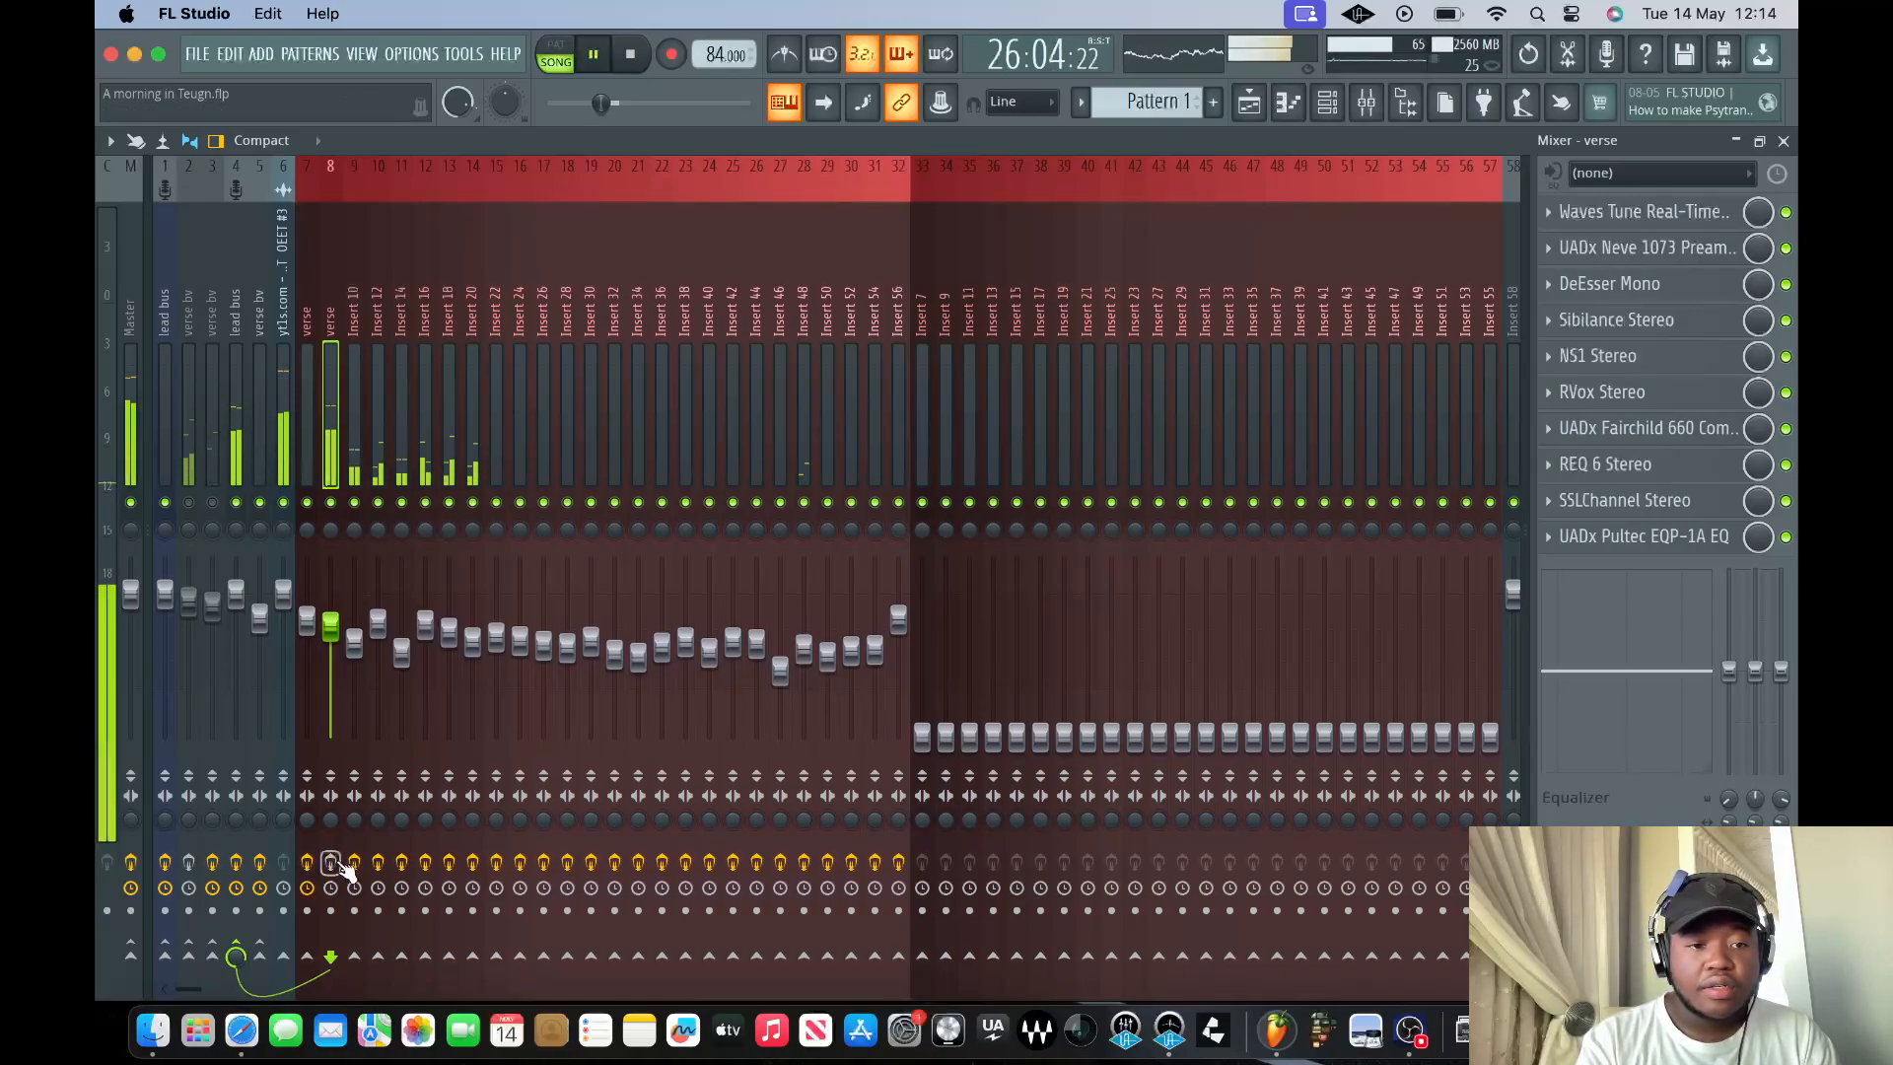
key(space)
key(space)
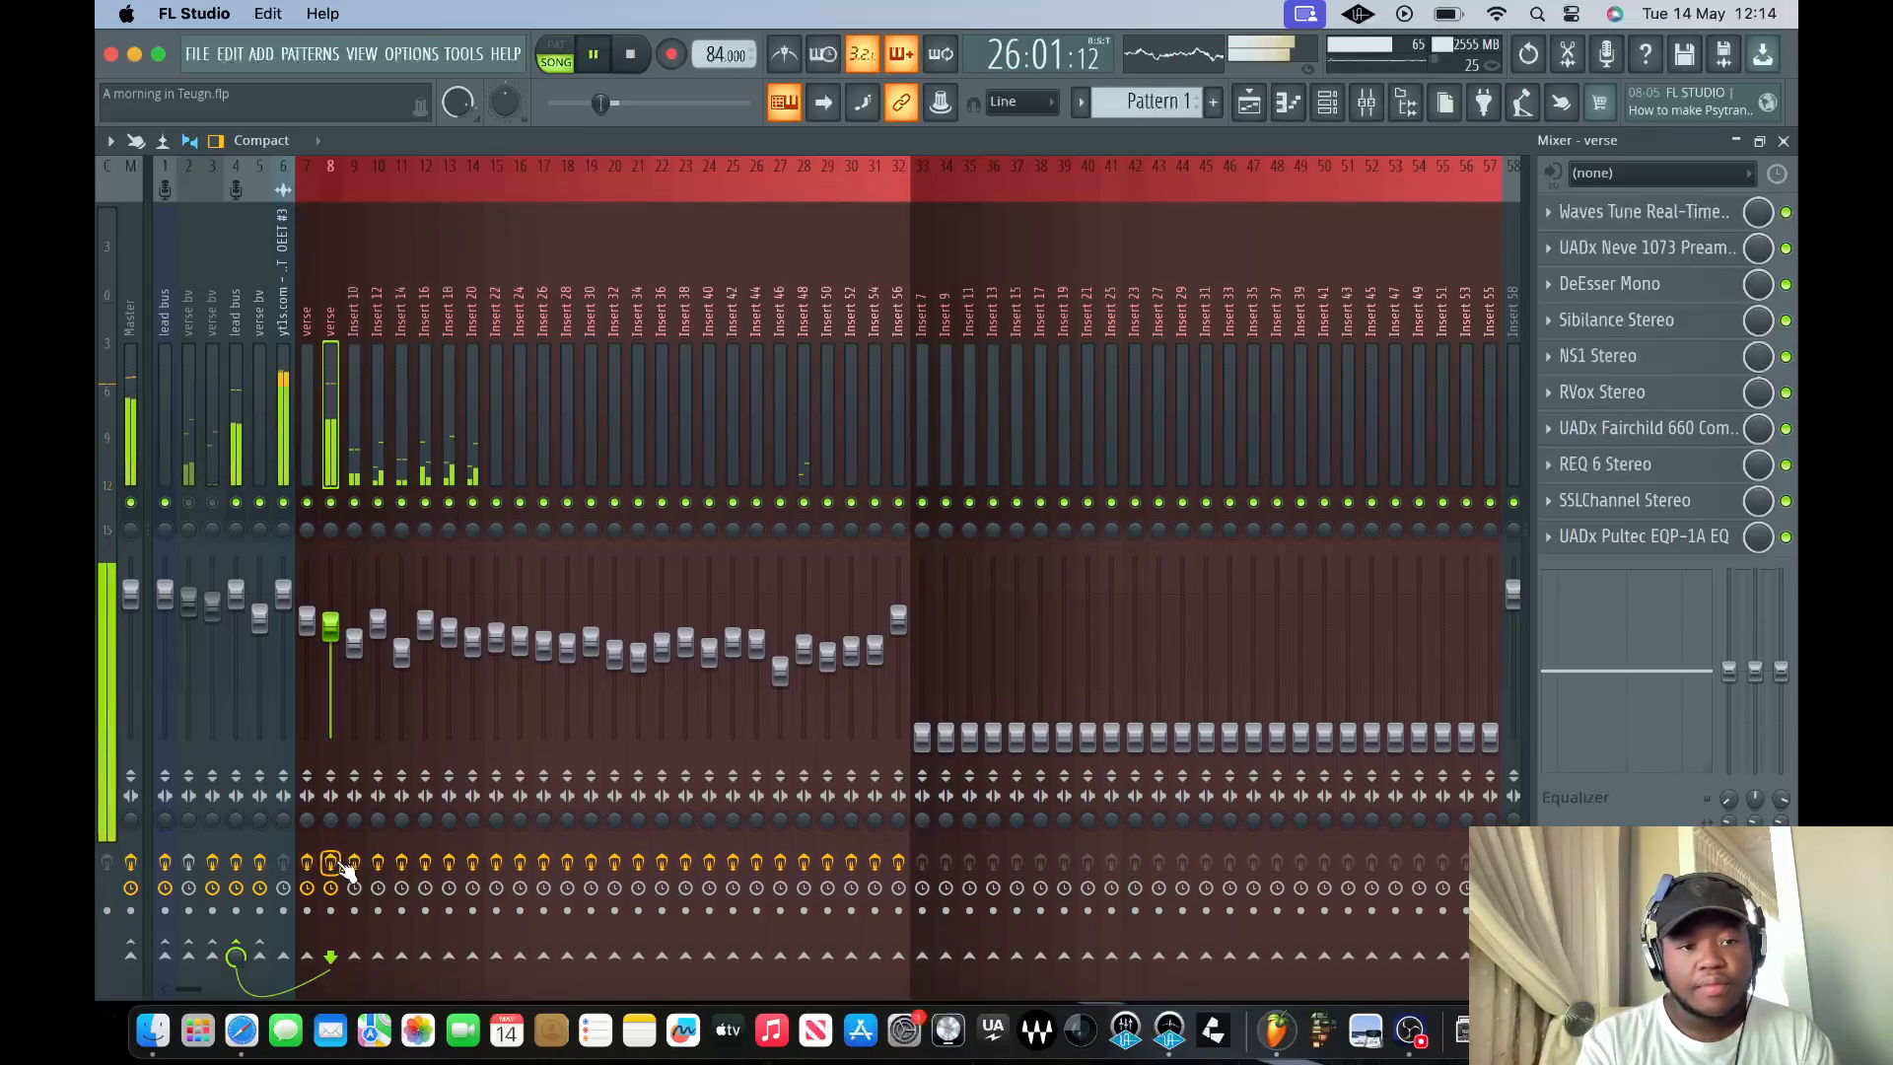
key(space)
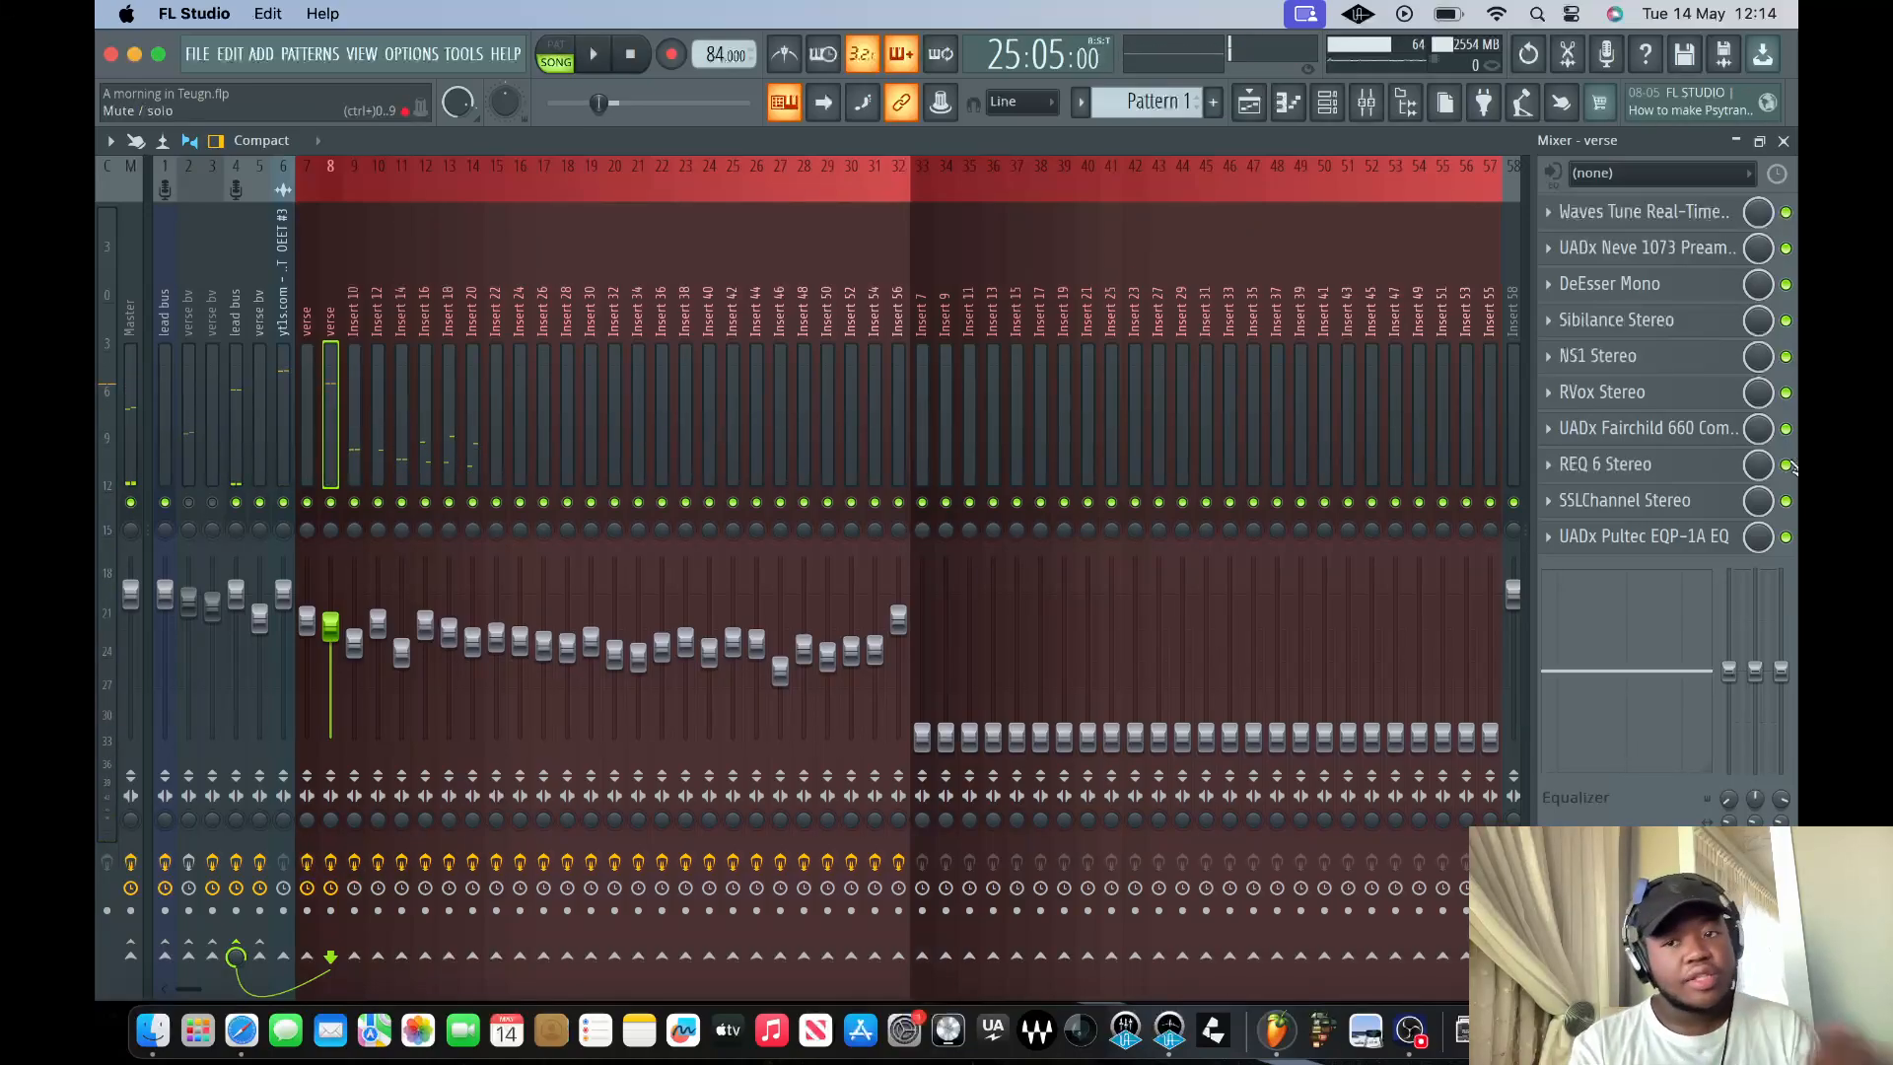
- Examine the NS1 Stereo noise suppressor and RVox Stereo compressor settings on the second verse track
click(1652, 358)
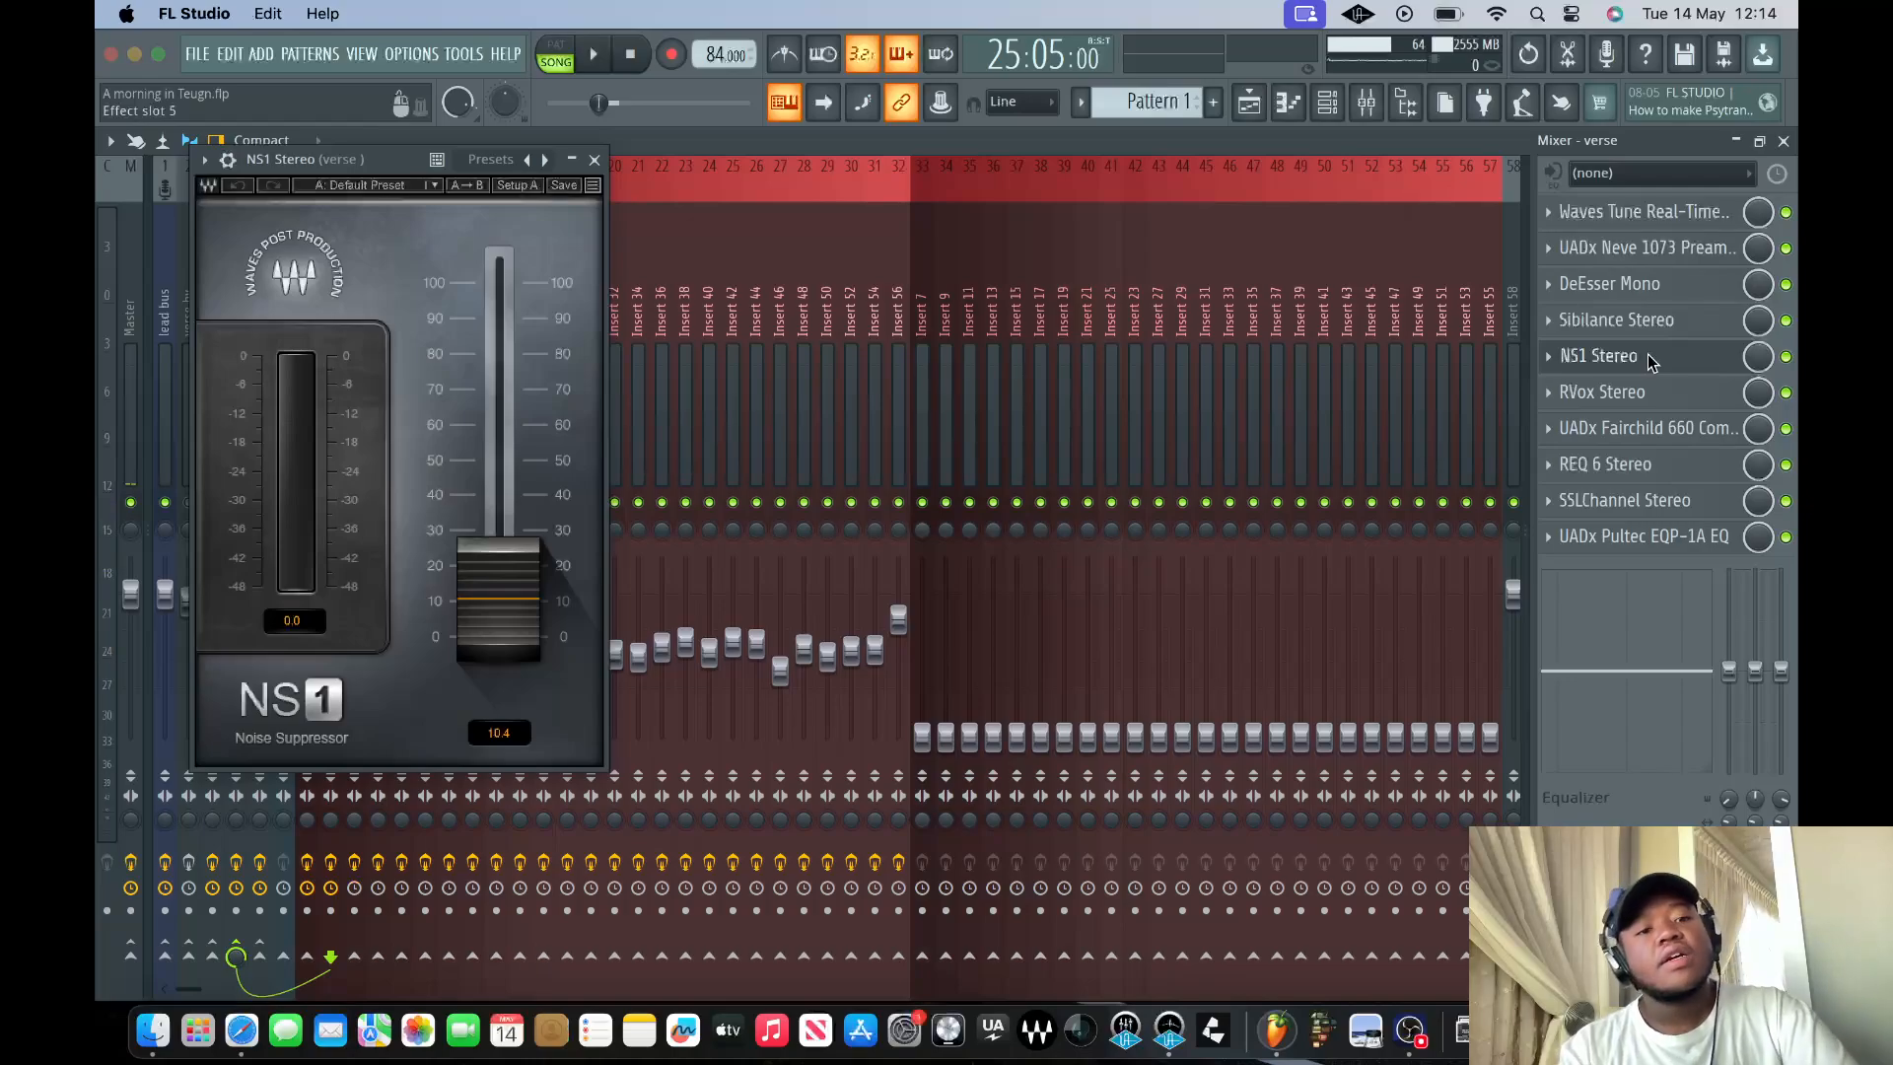
click(595, 161)
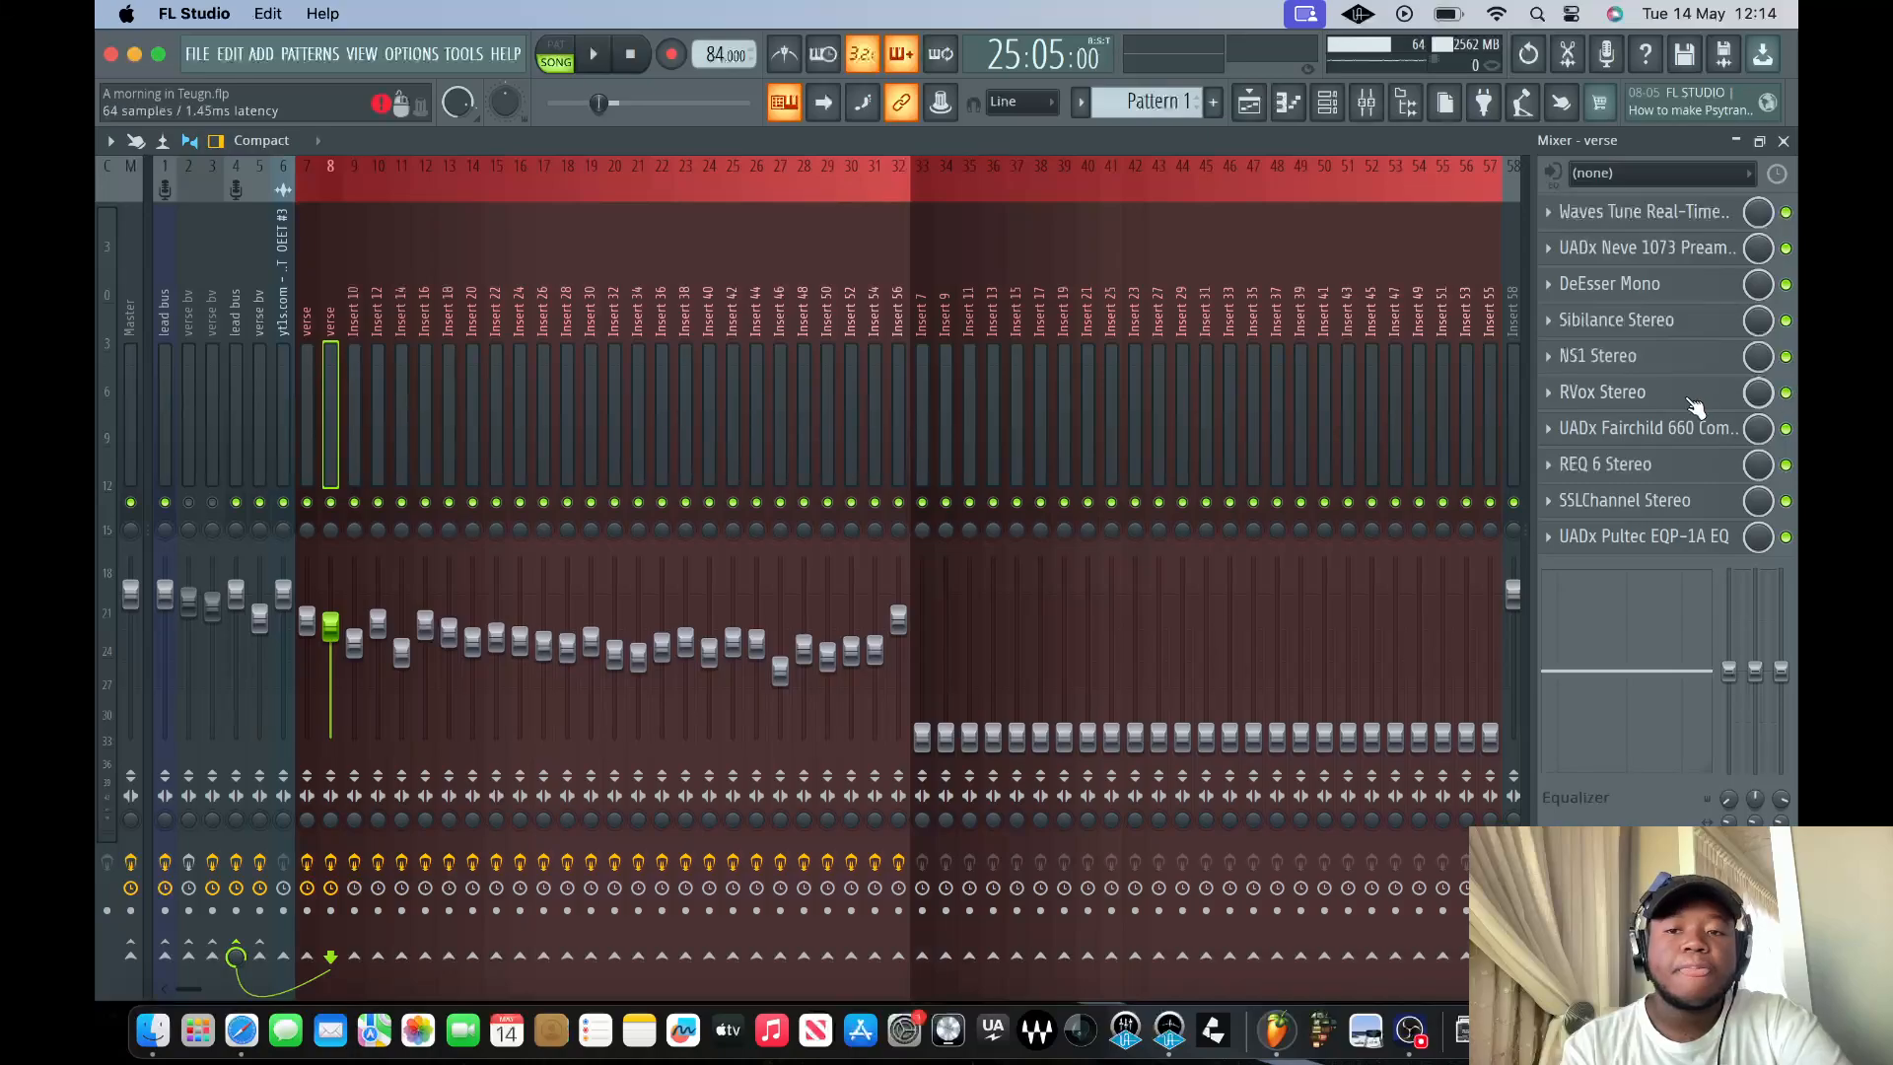
click(1668, 395)
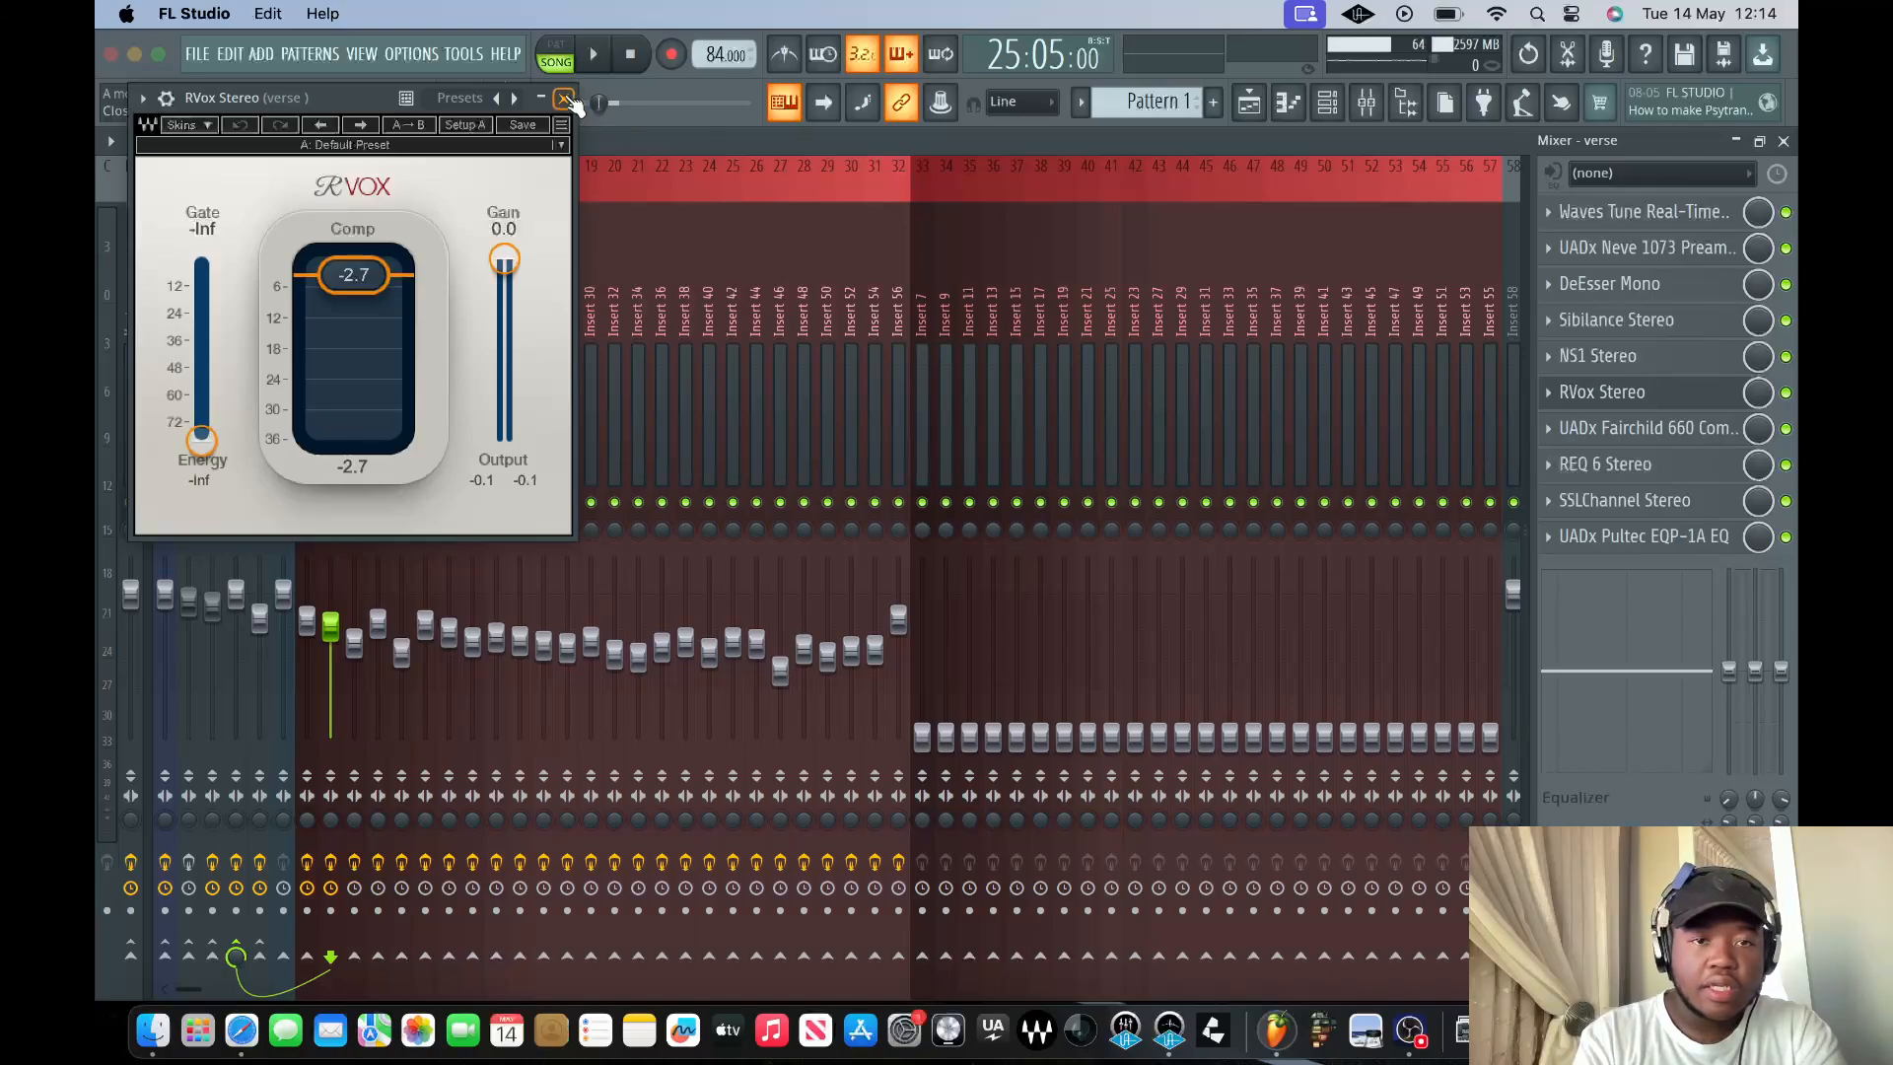
click(1677, 405)
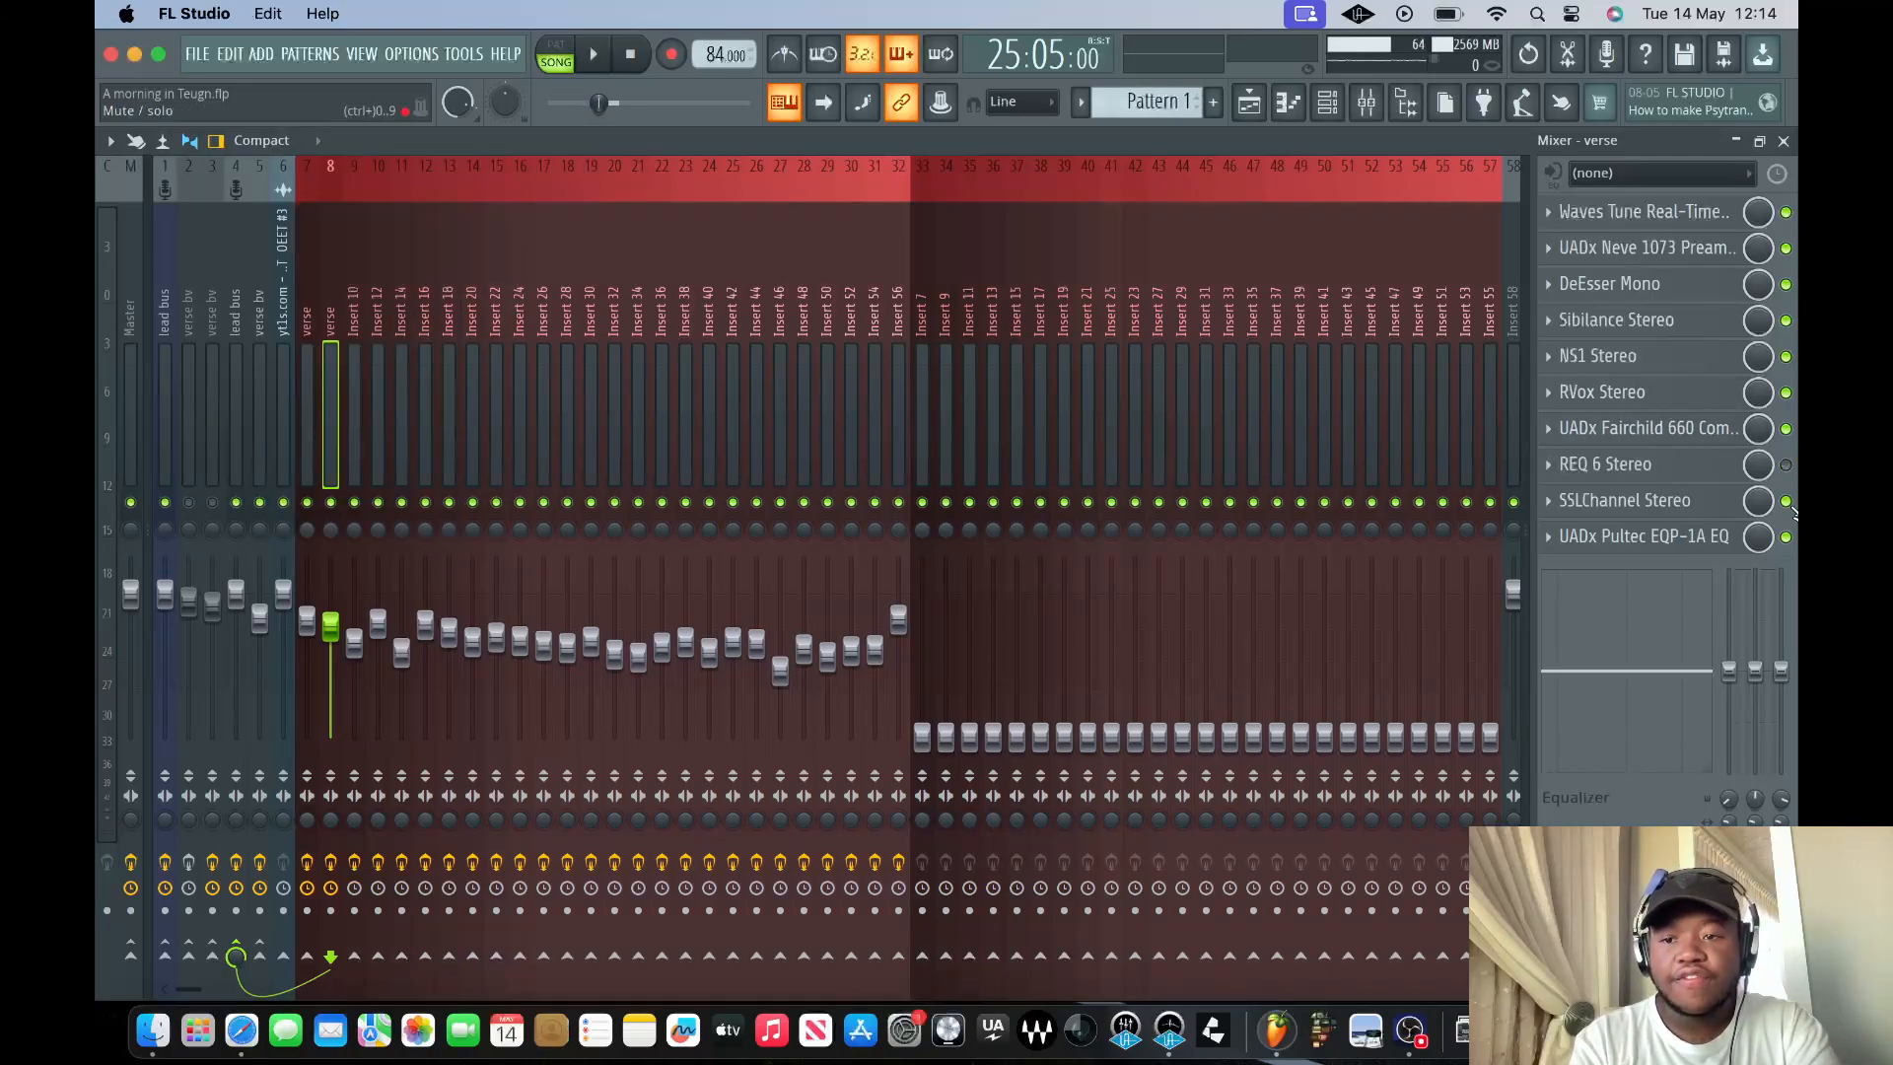
- Bypass the REQ 6, SSLChannel and Pultec EQP-1A on the verse track and play the hook through the UADx Fairchild 660
click(1786, 538)
click(1657, 428)
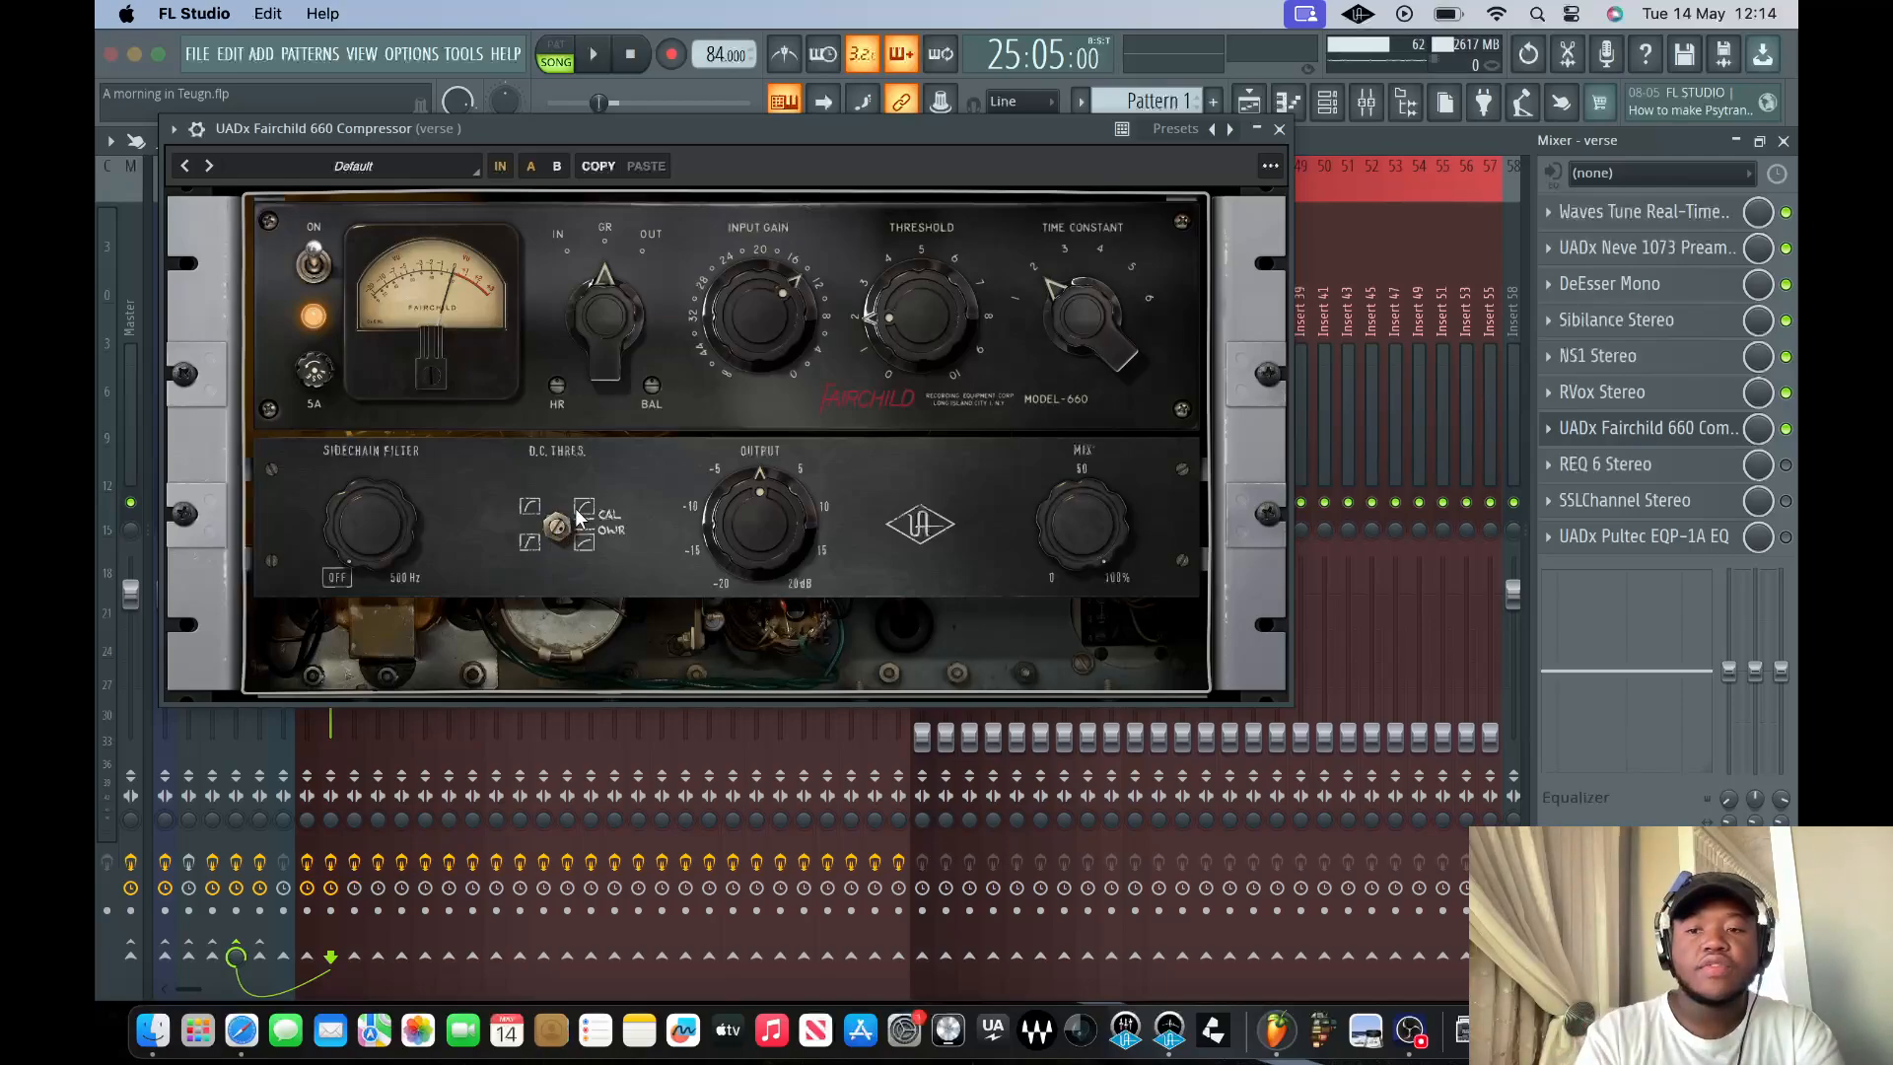
key(space)
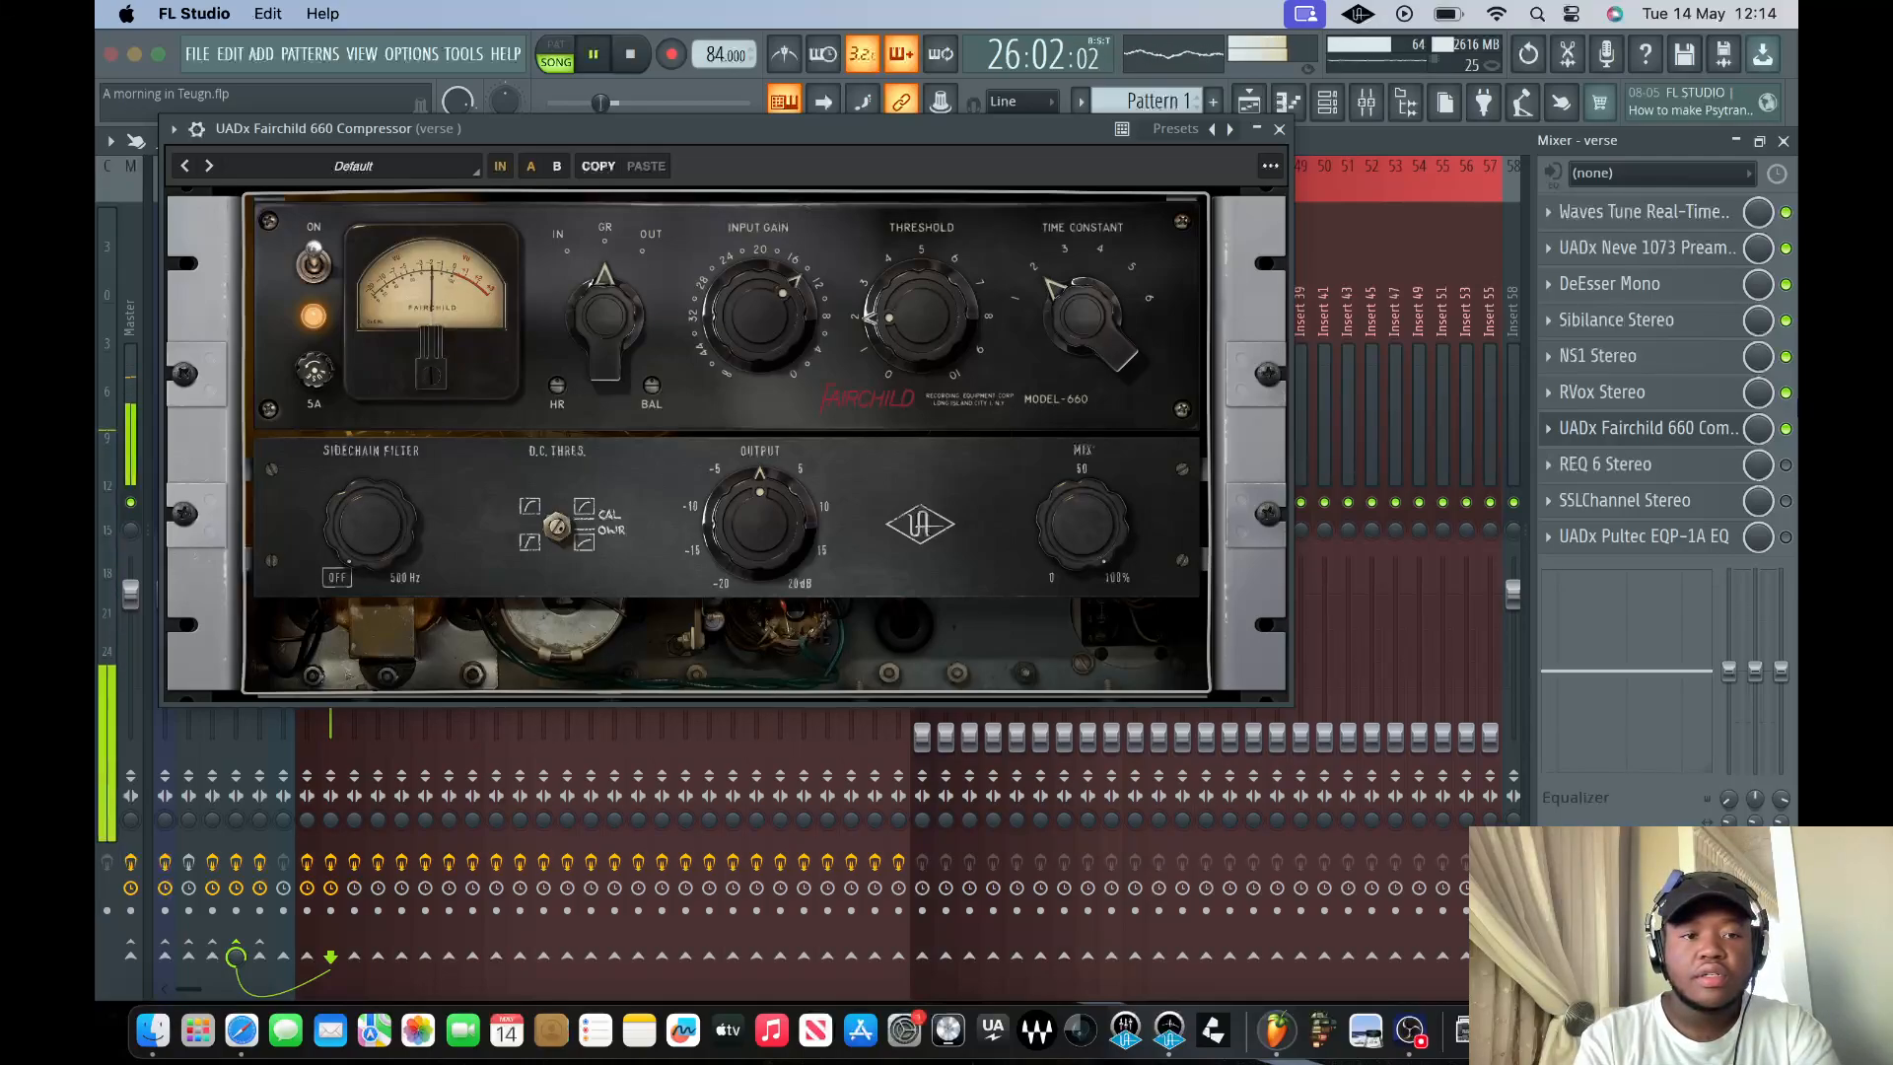
key(space)
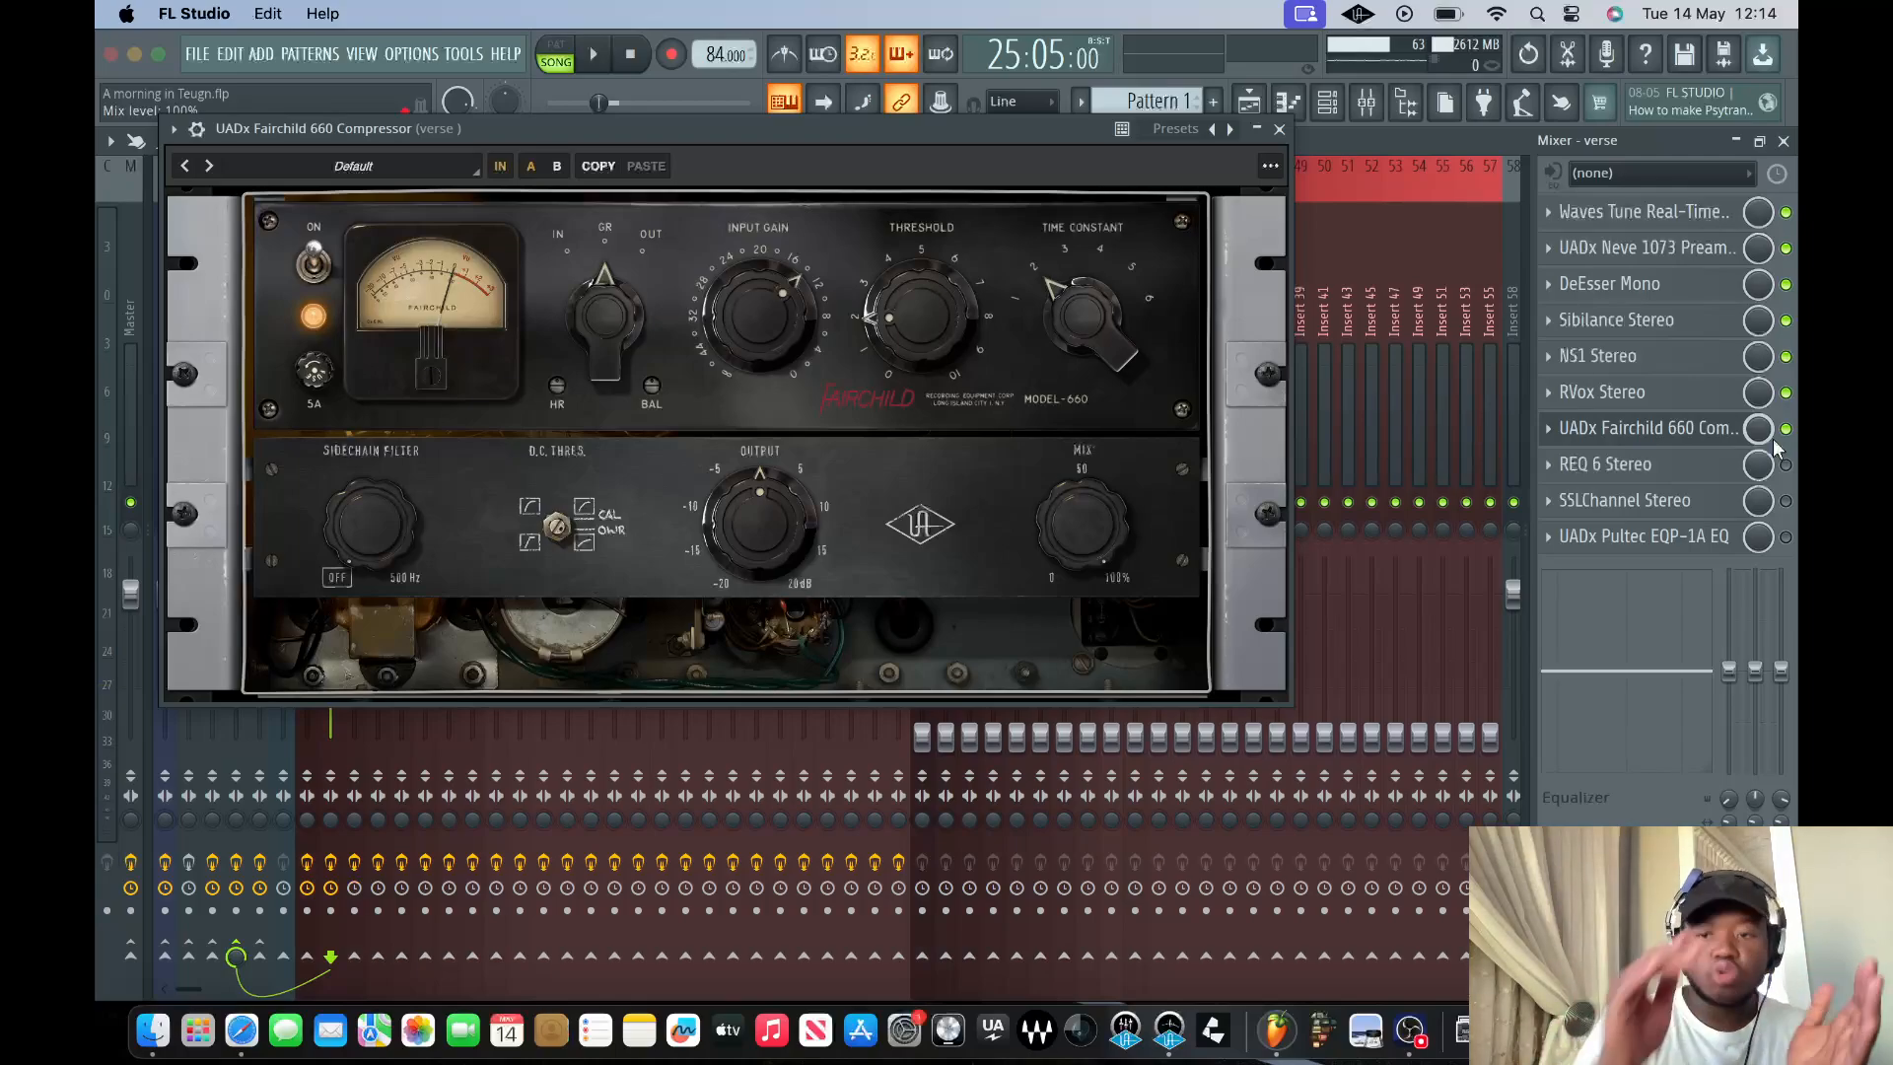
- Compare the hook with the UADx Fairchild 660 Compressor bypassed and re-enabled on the verse track
click(1787, 431)
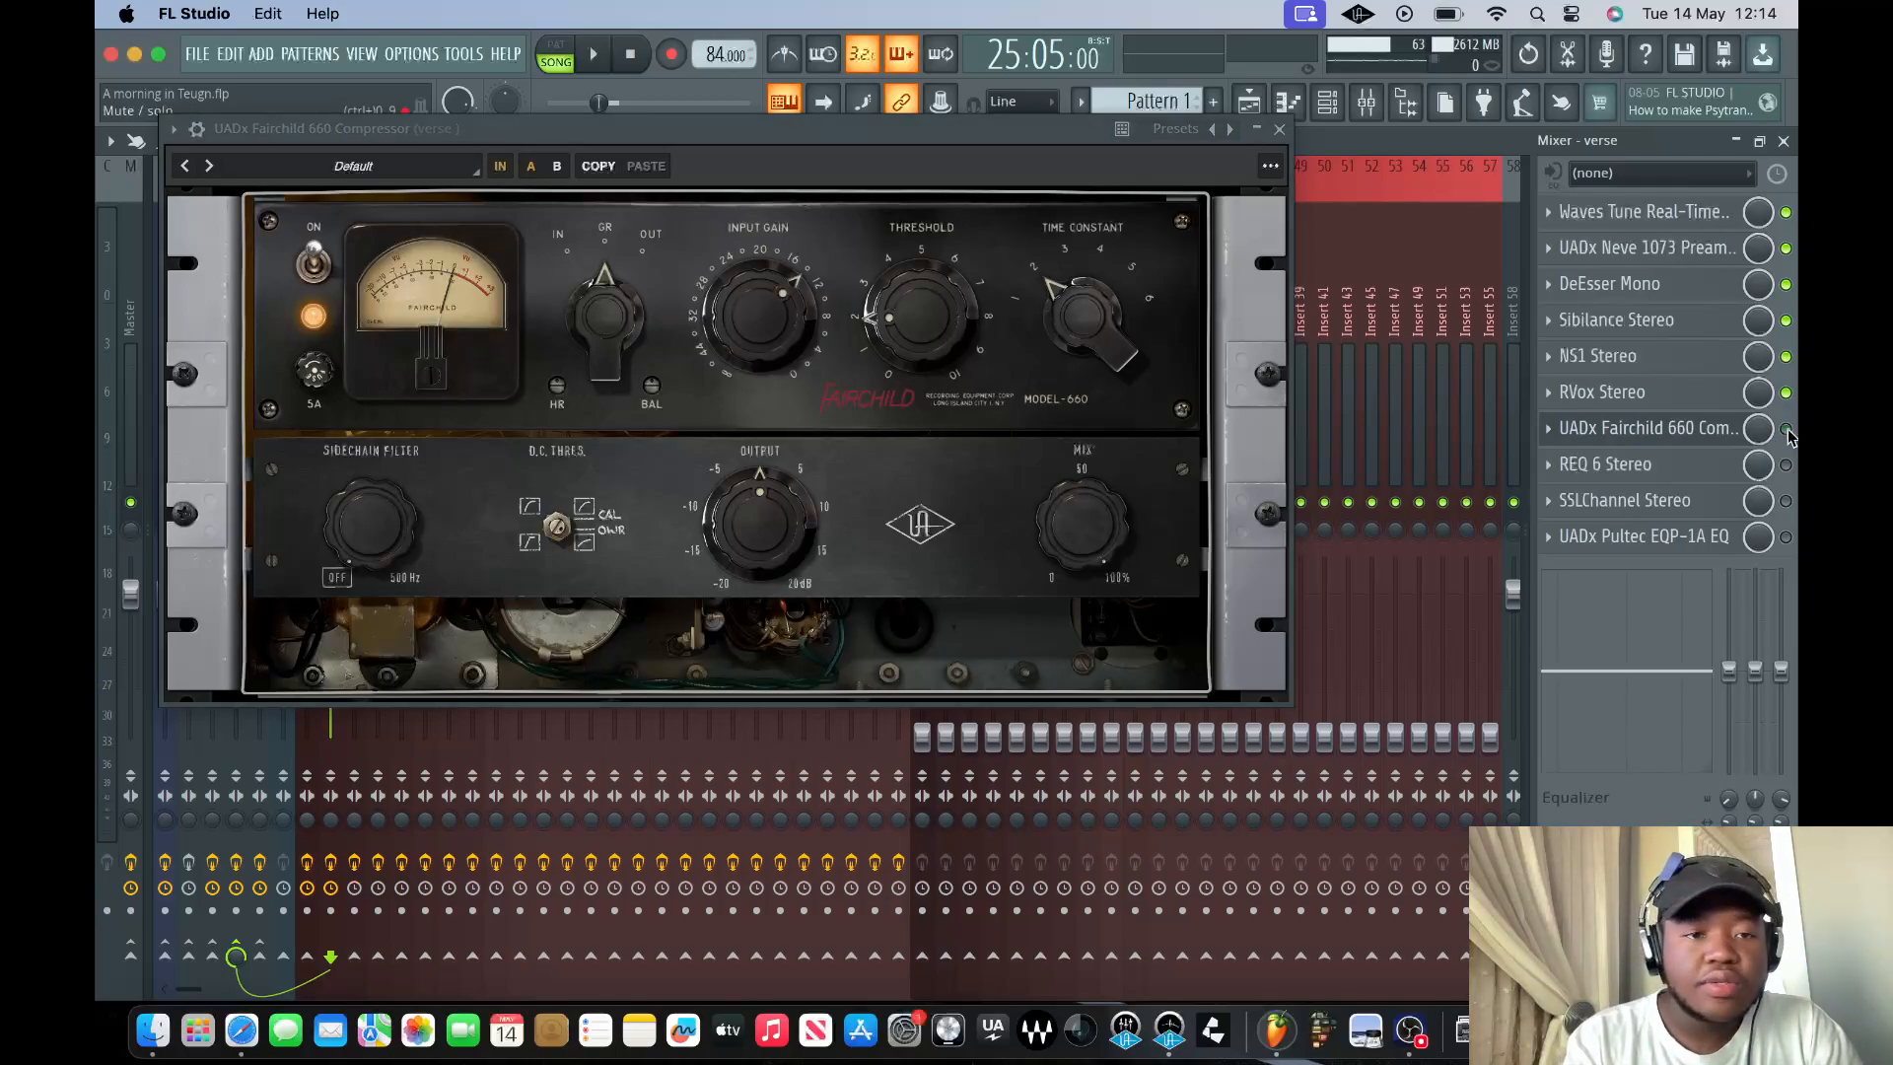
key(space)
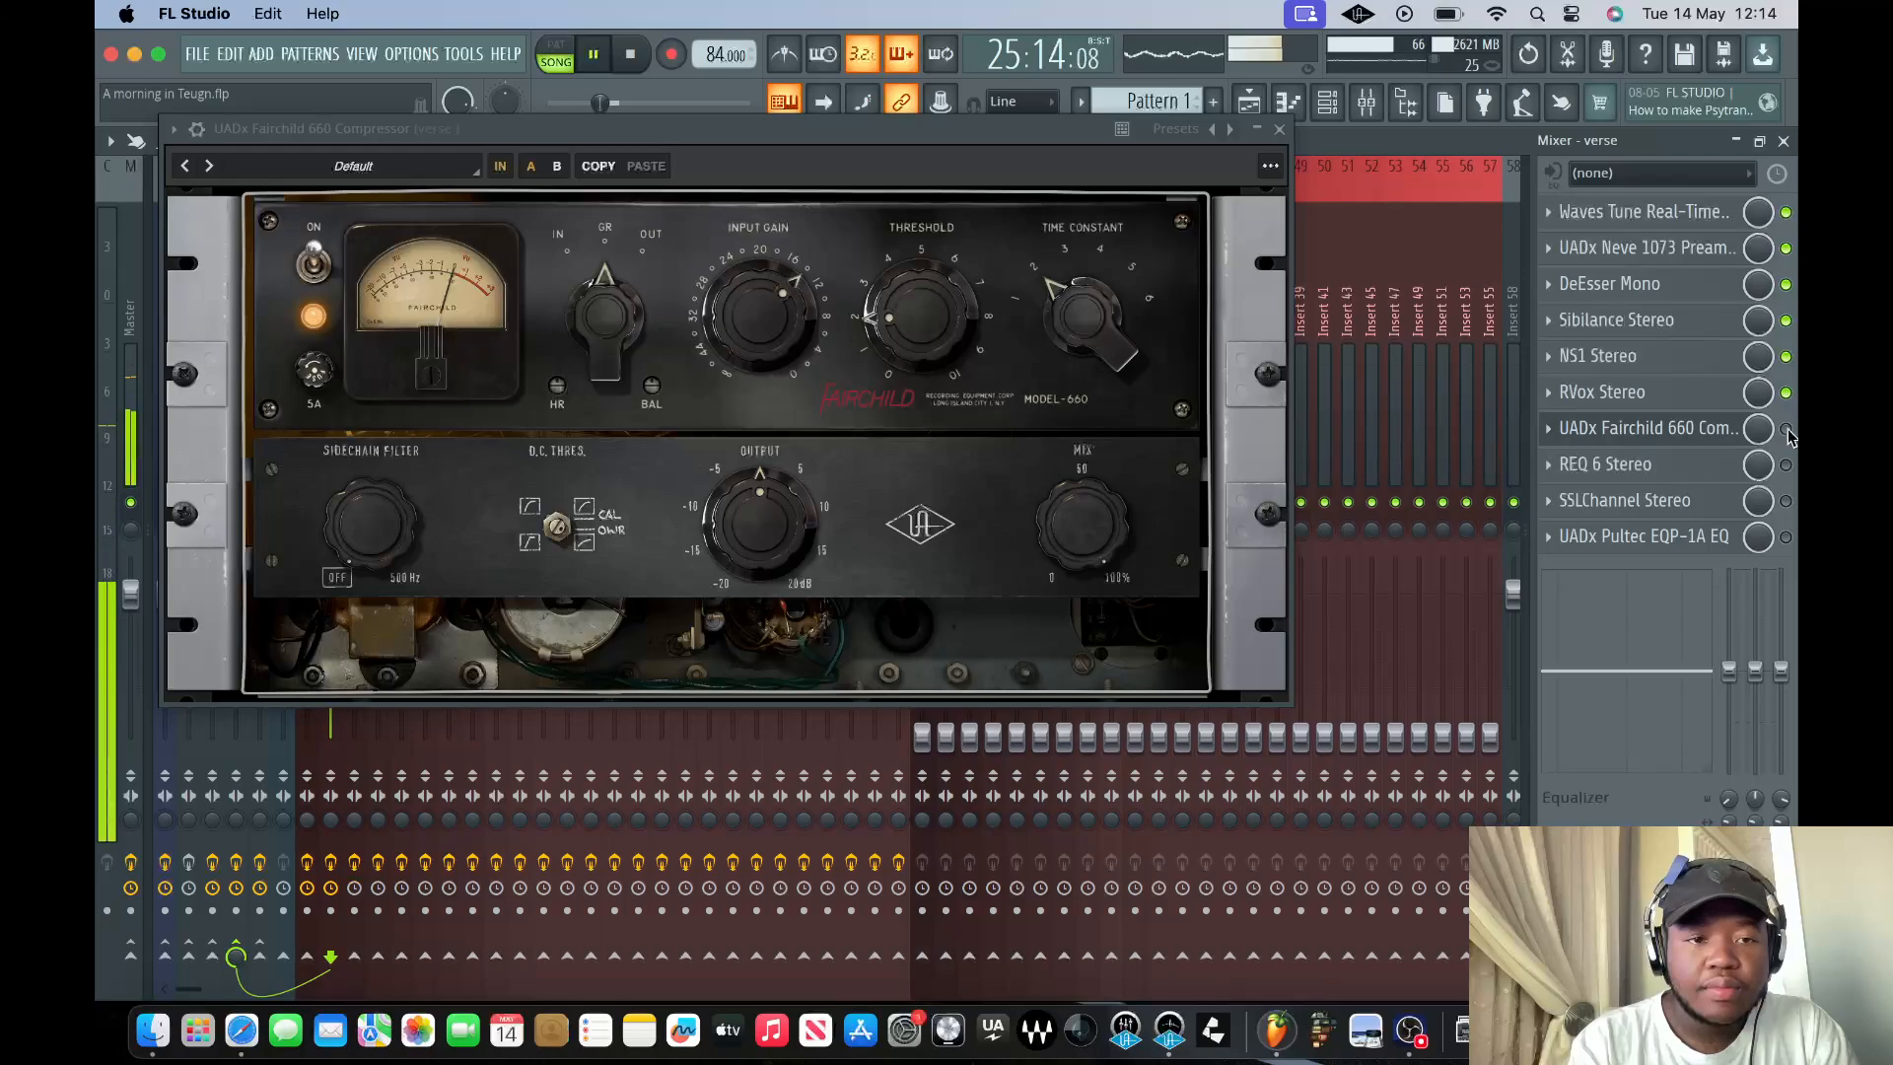
key(space)
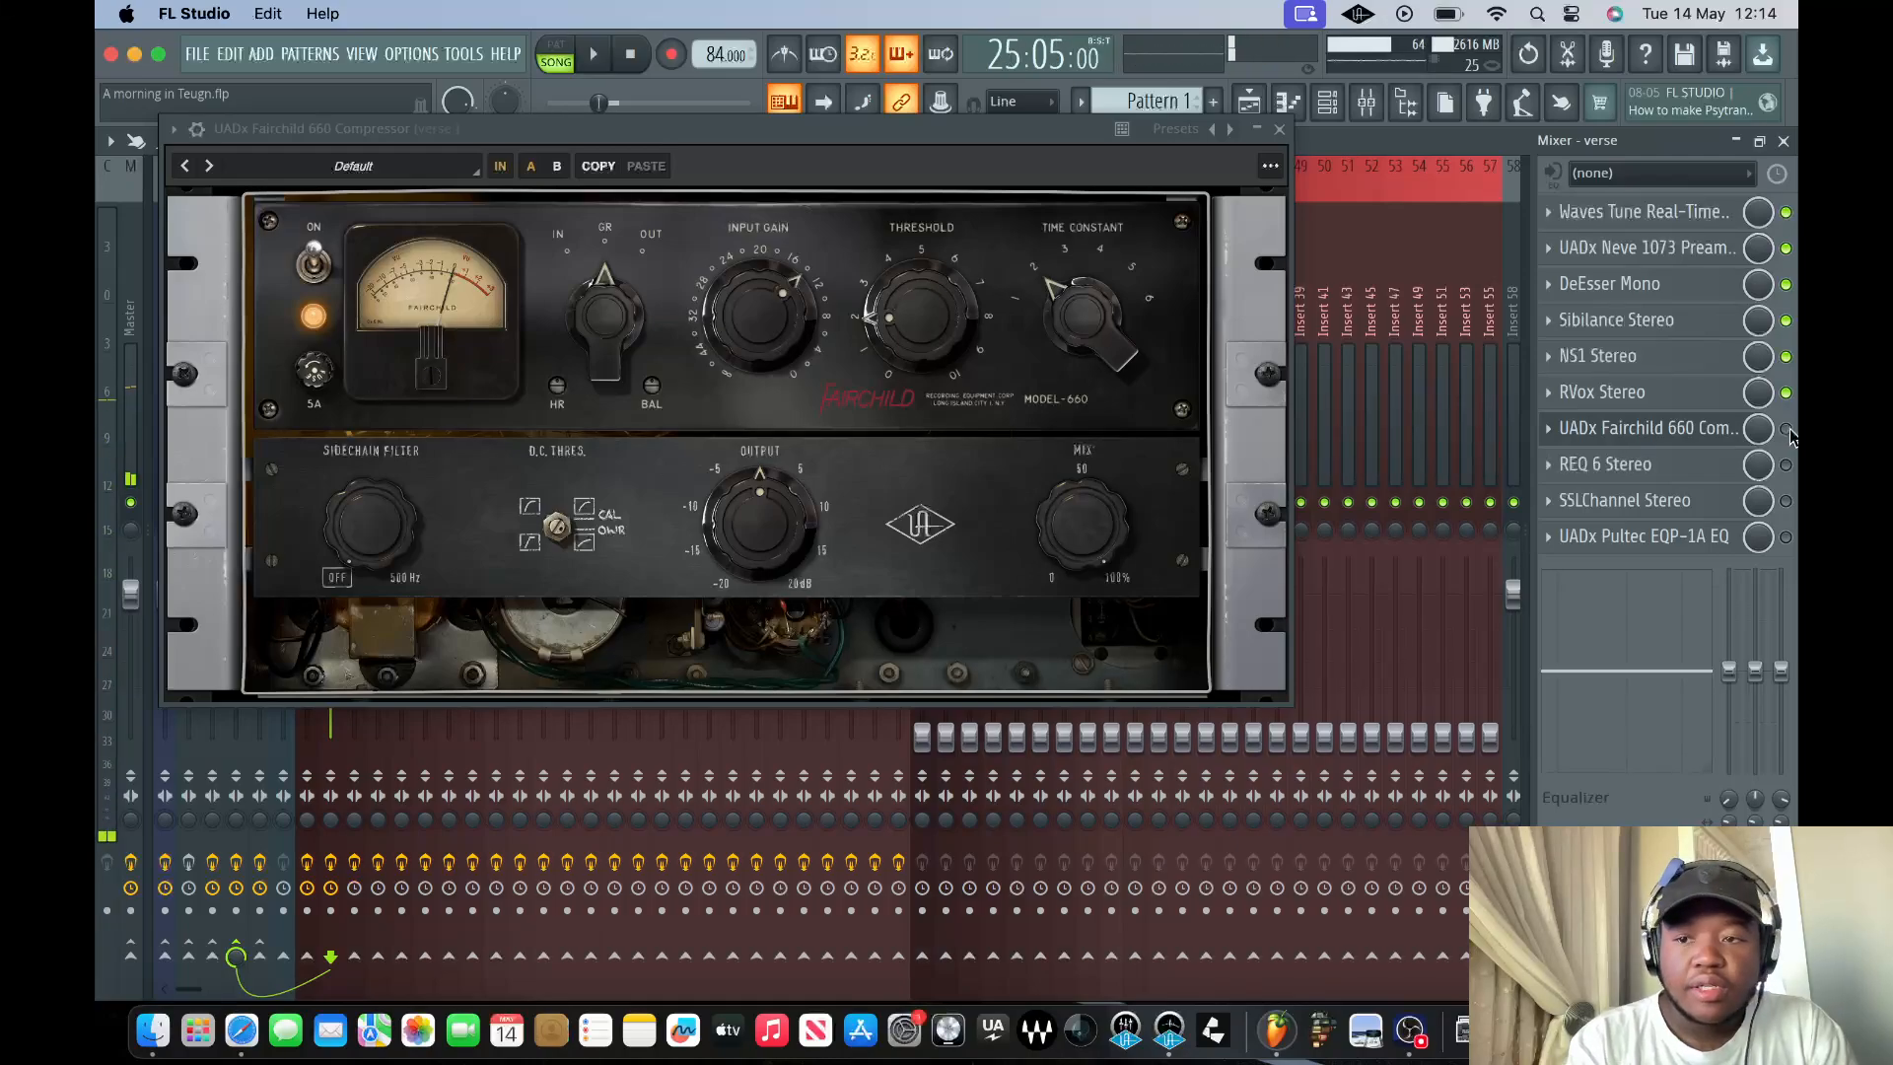
click(1787, 431)
key(space)
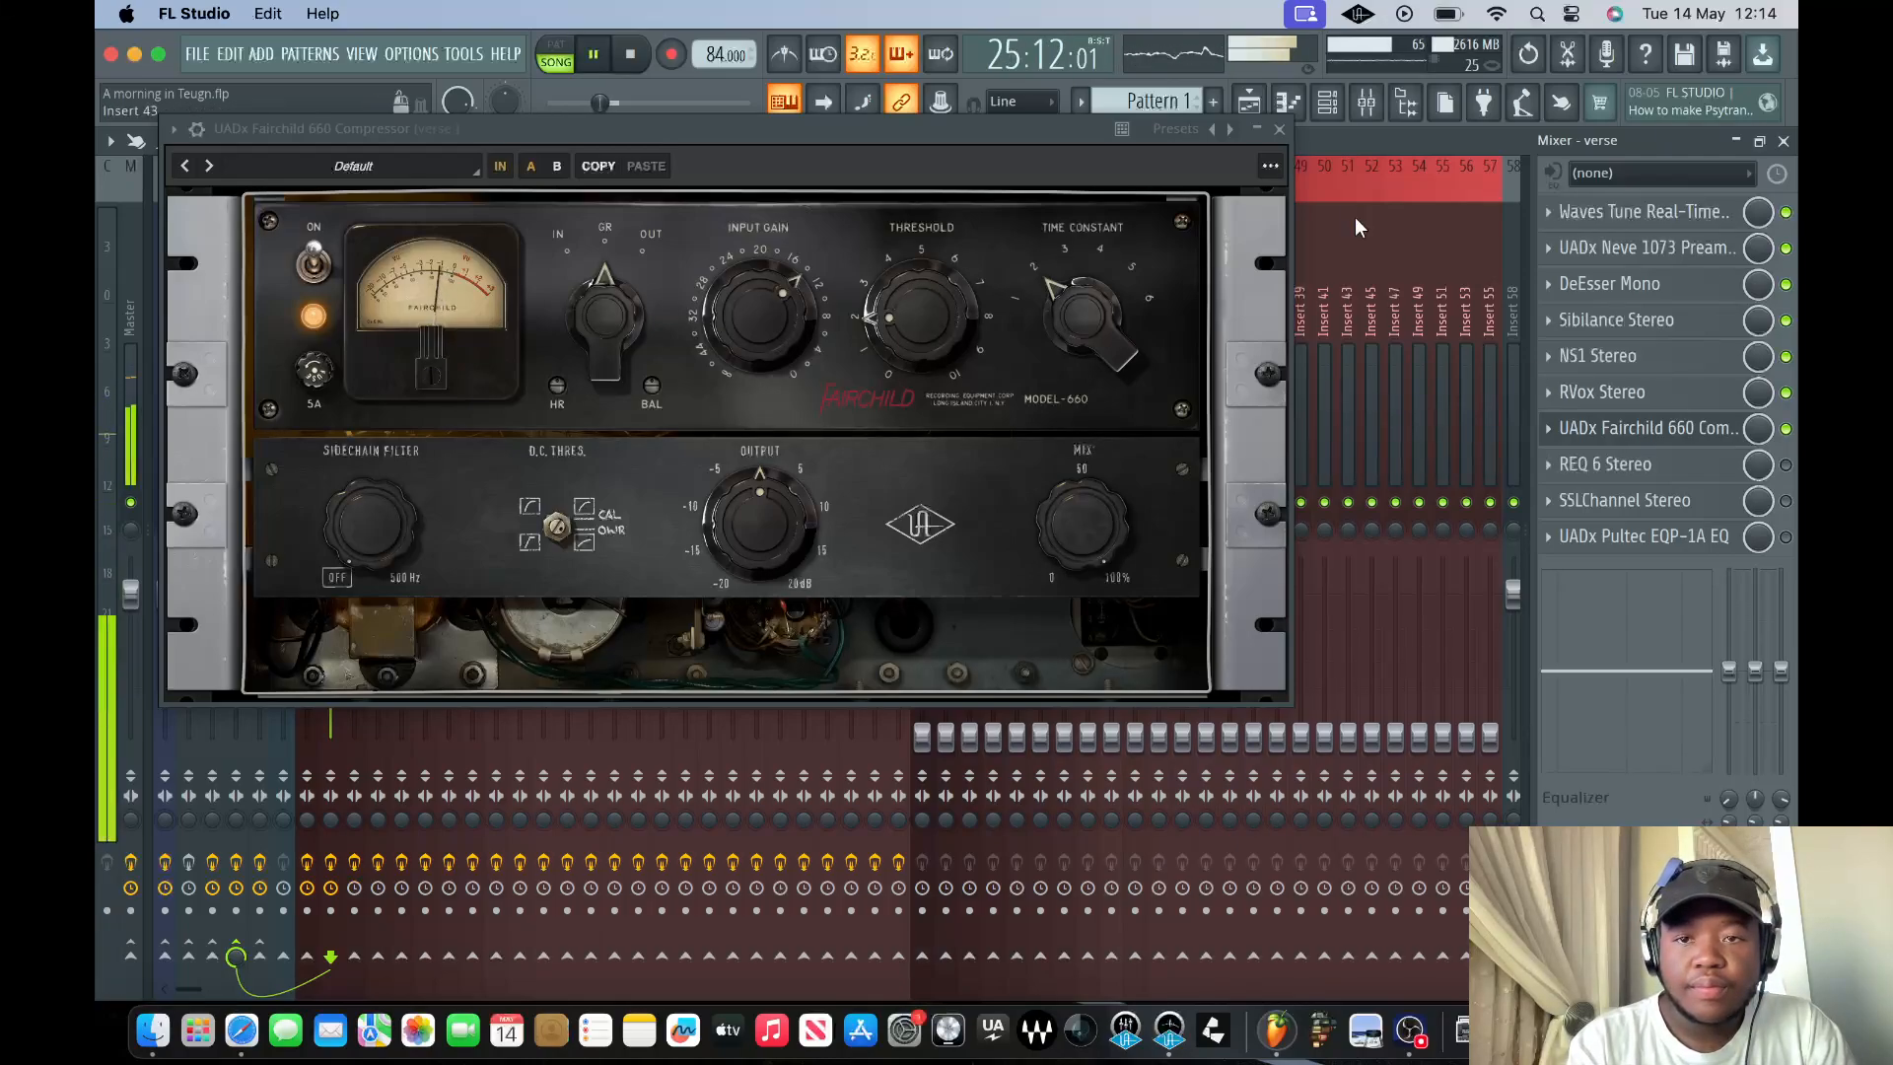
click(1280, 130)
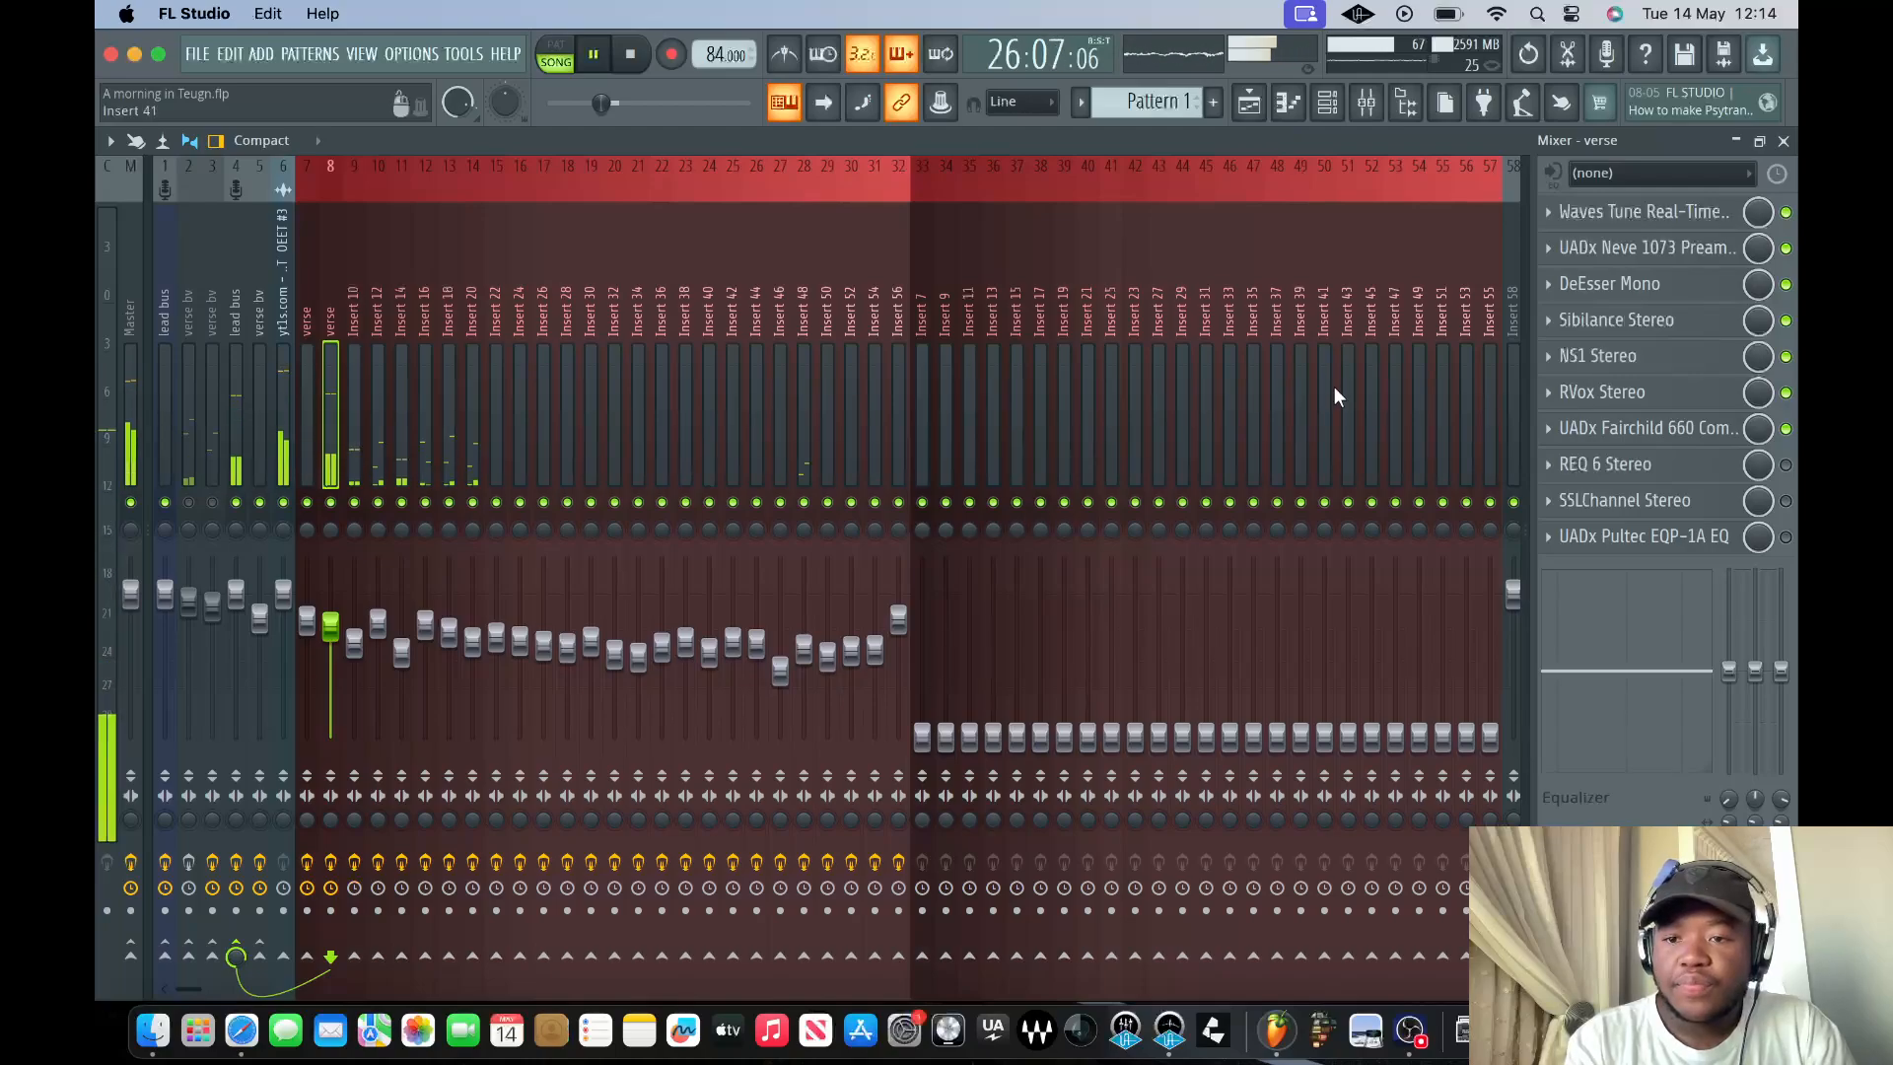
key(space)
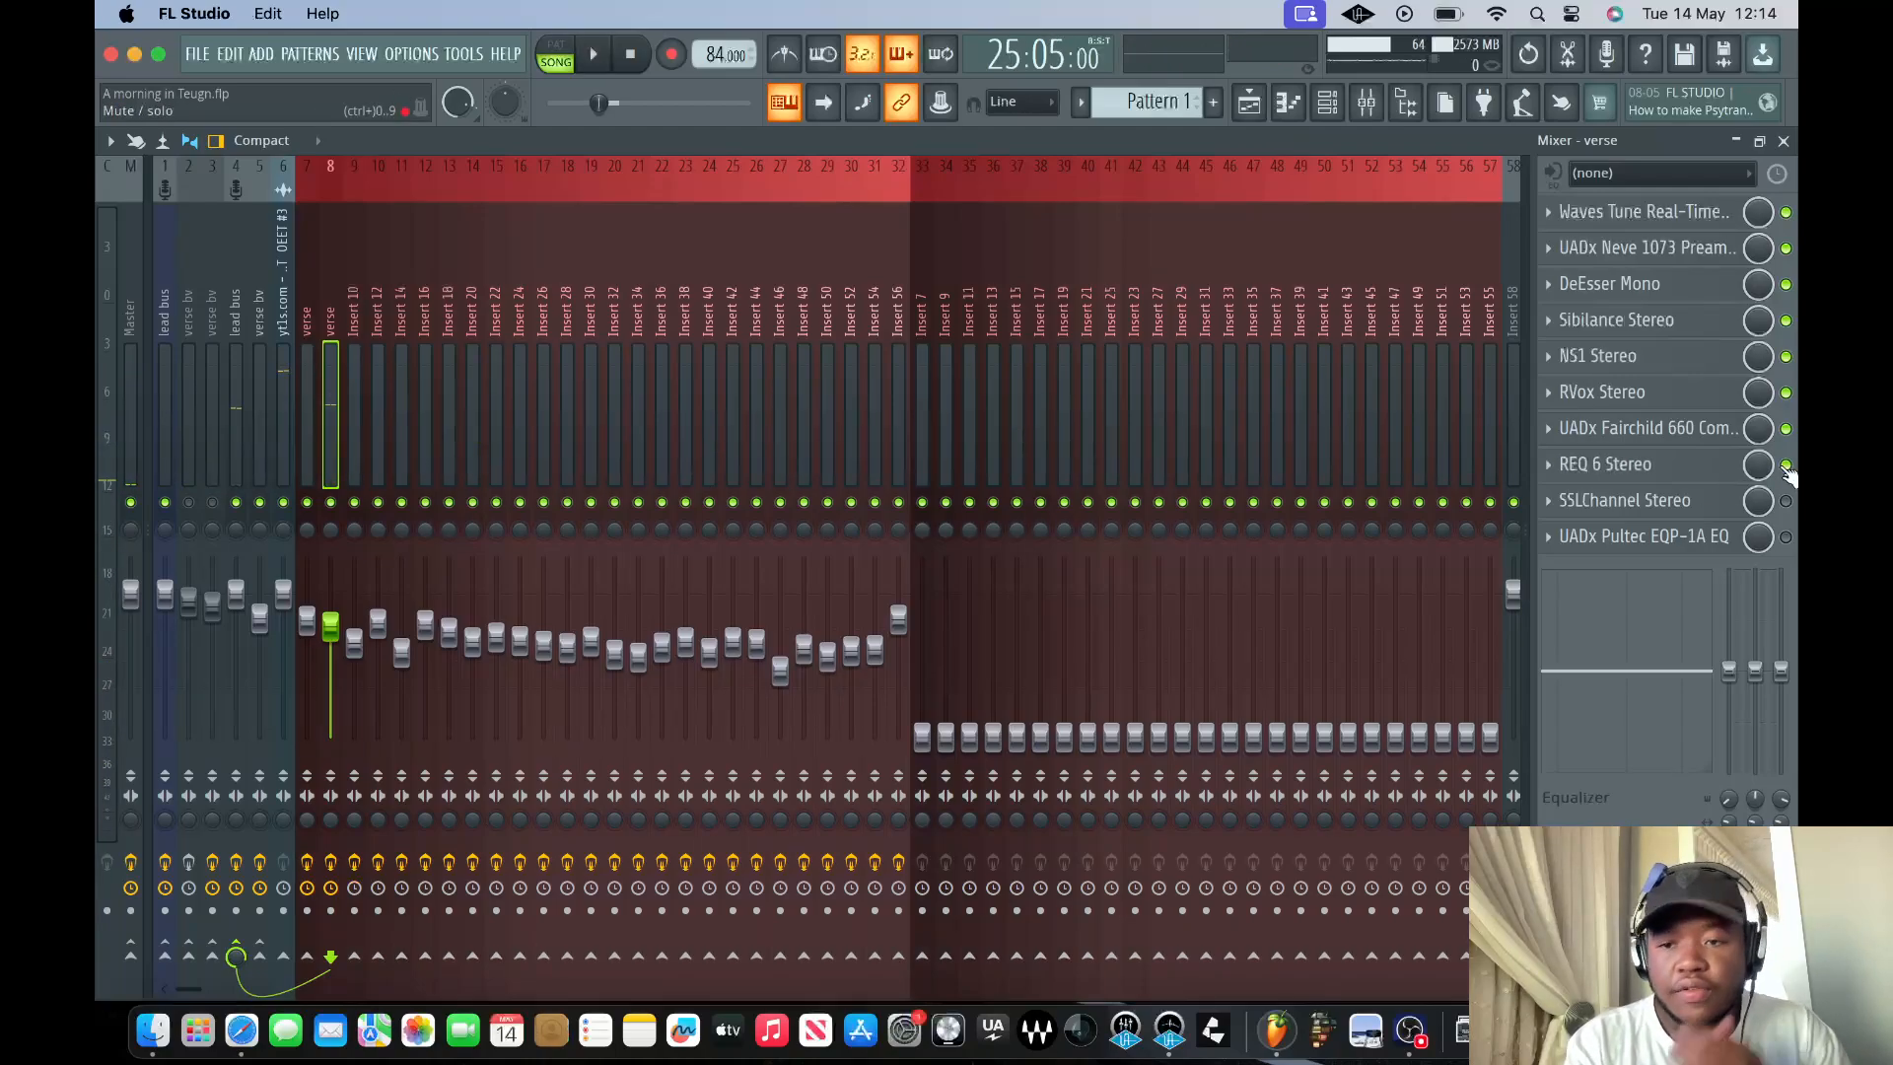
- Examine the REQ 6 Stereo equalizer's bands on the verse track
click(1659, 471)
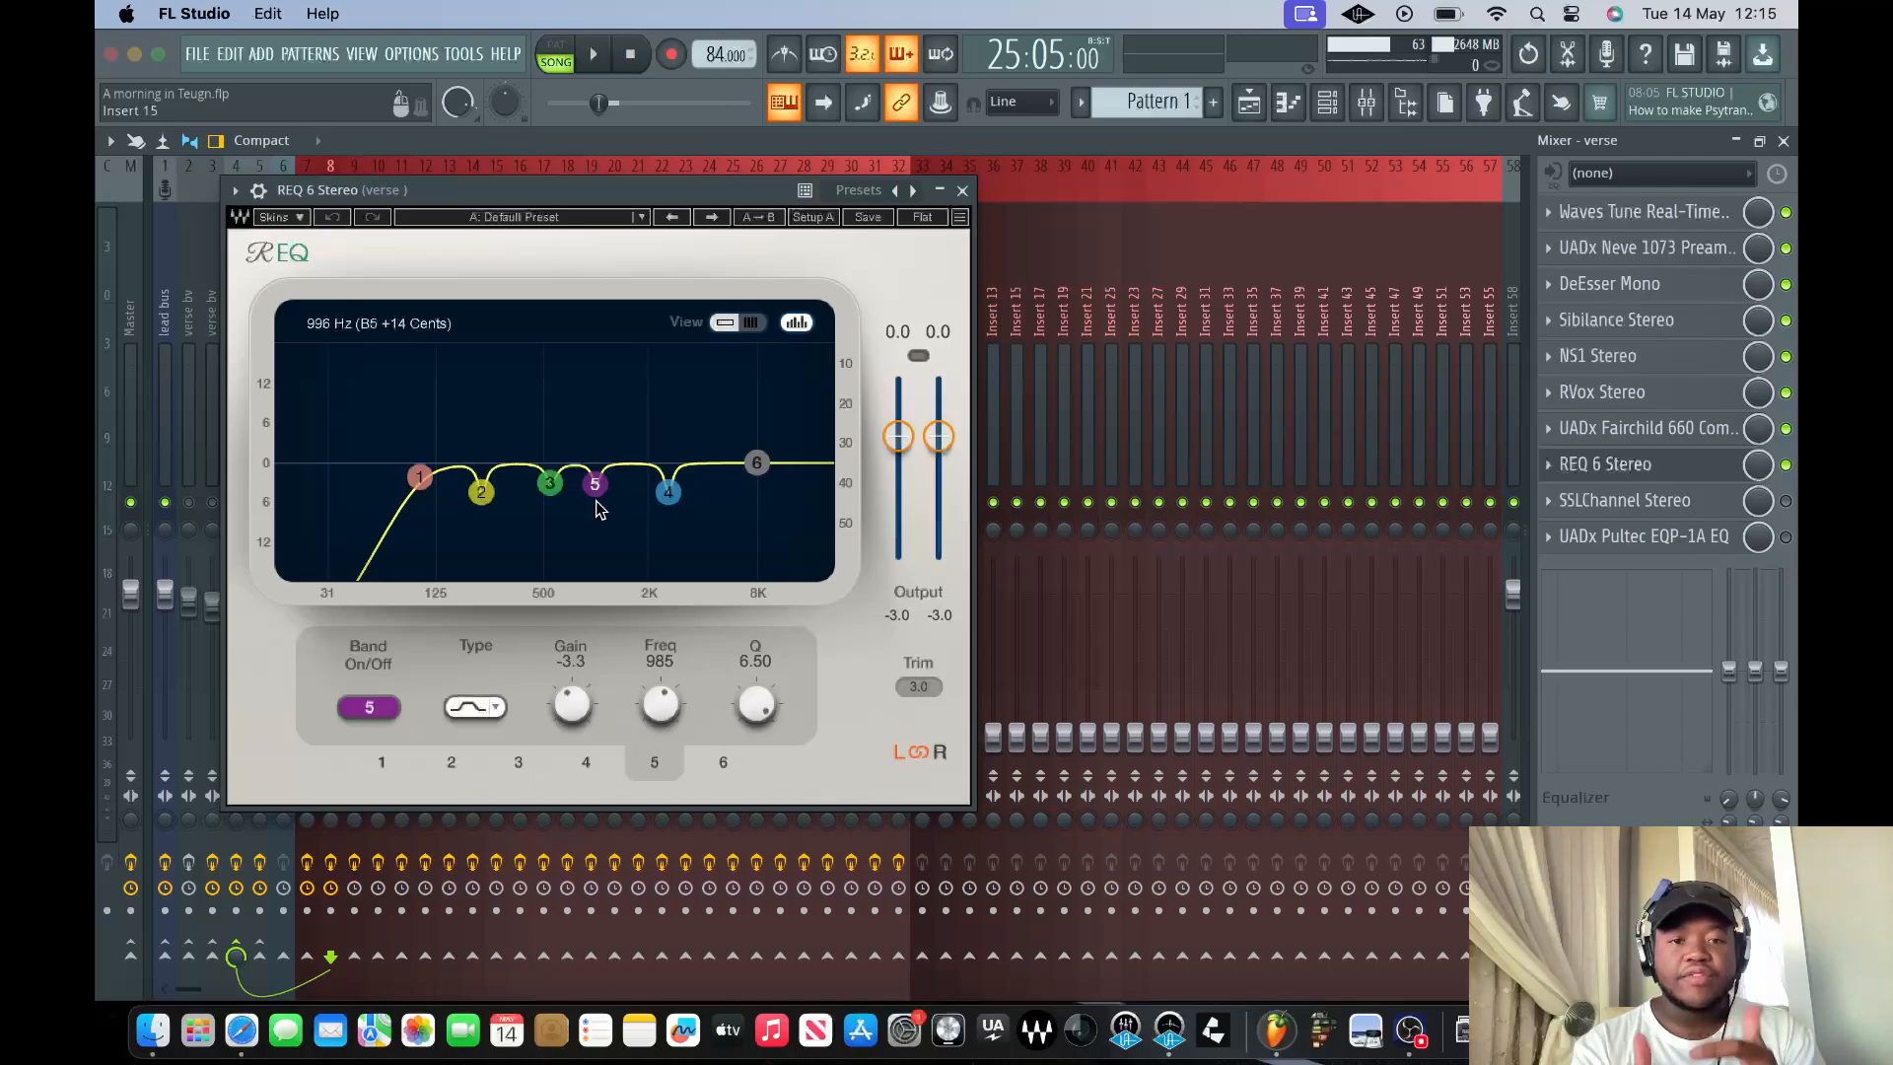
click(964, 190)
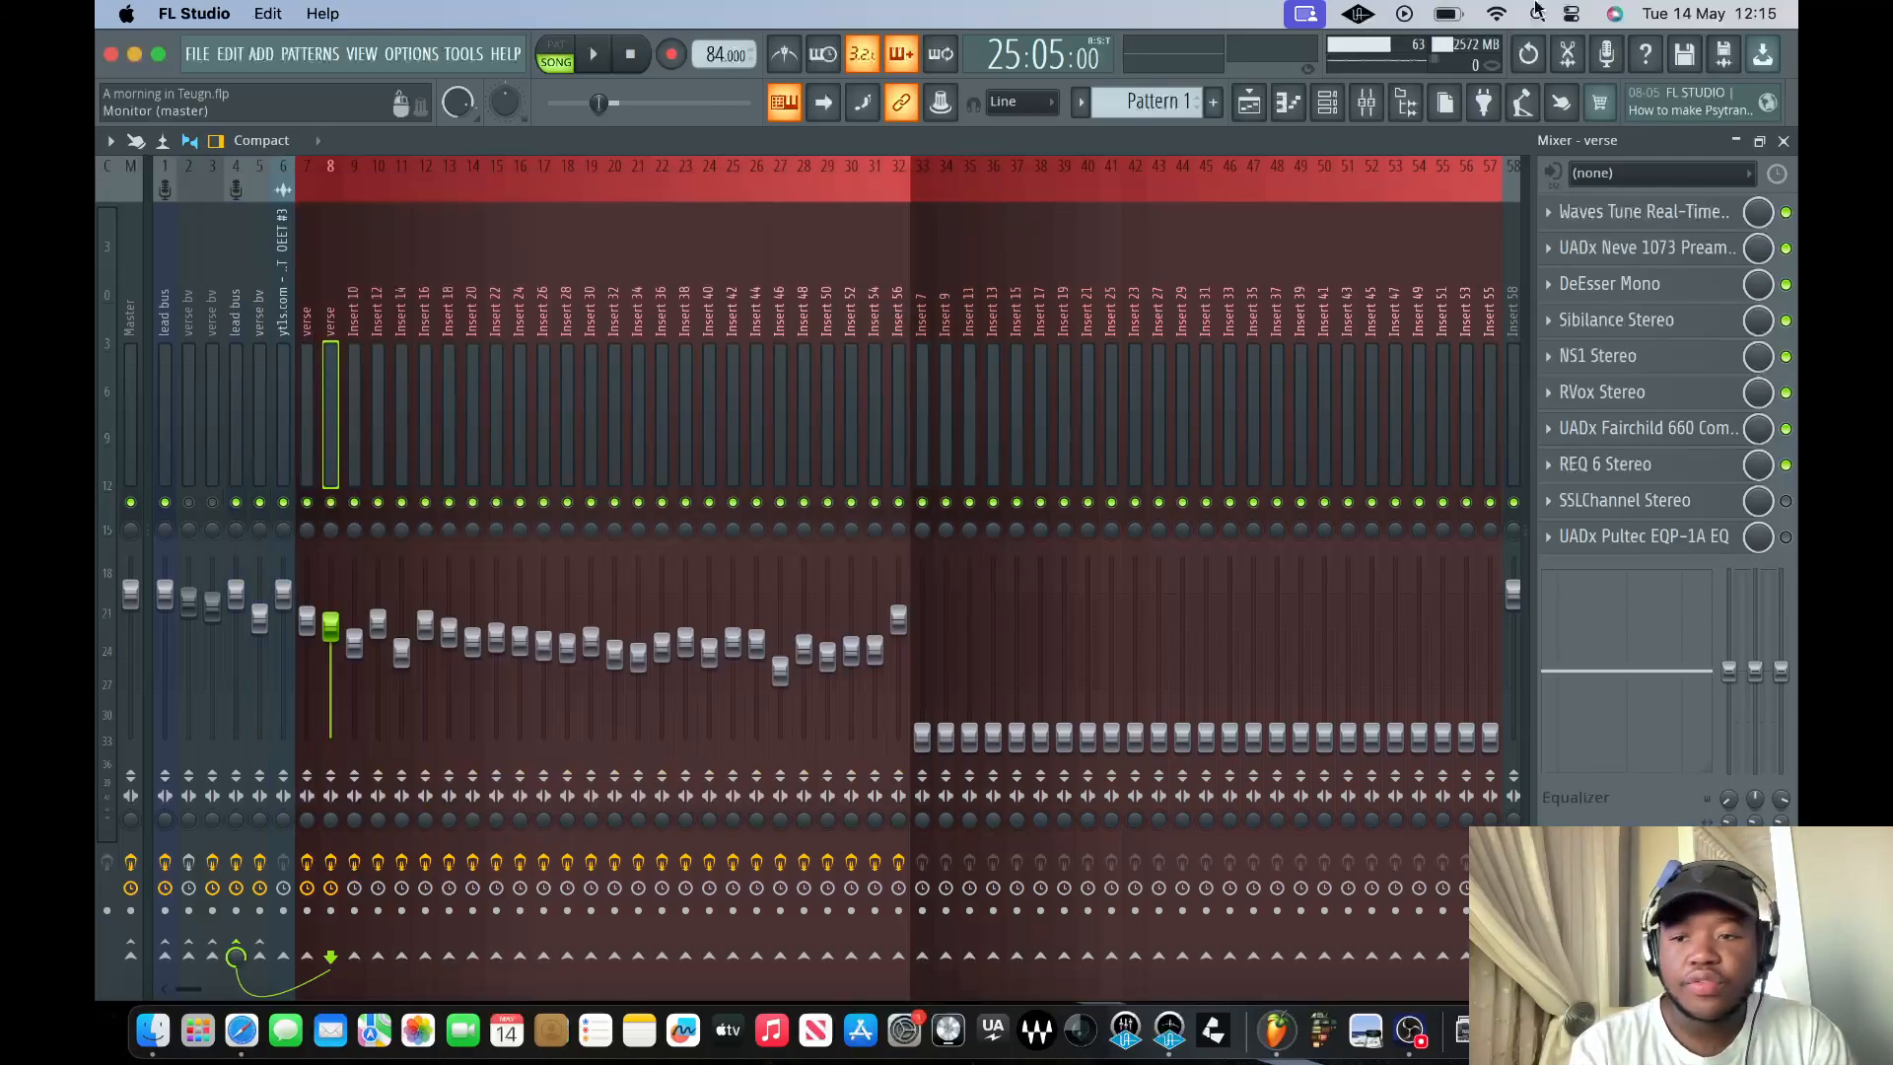
- Re-enable the SSLChannel Stereo on the verse track and play the hook while reviewing its EQ and dynamics settings
click(1786, 501)
click(1641, 500)
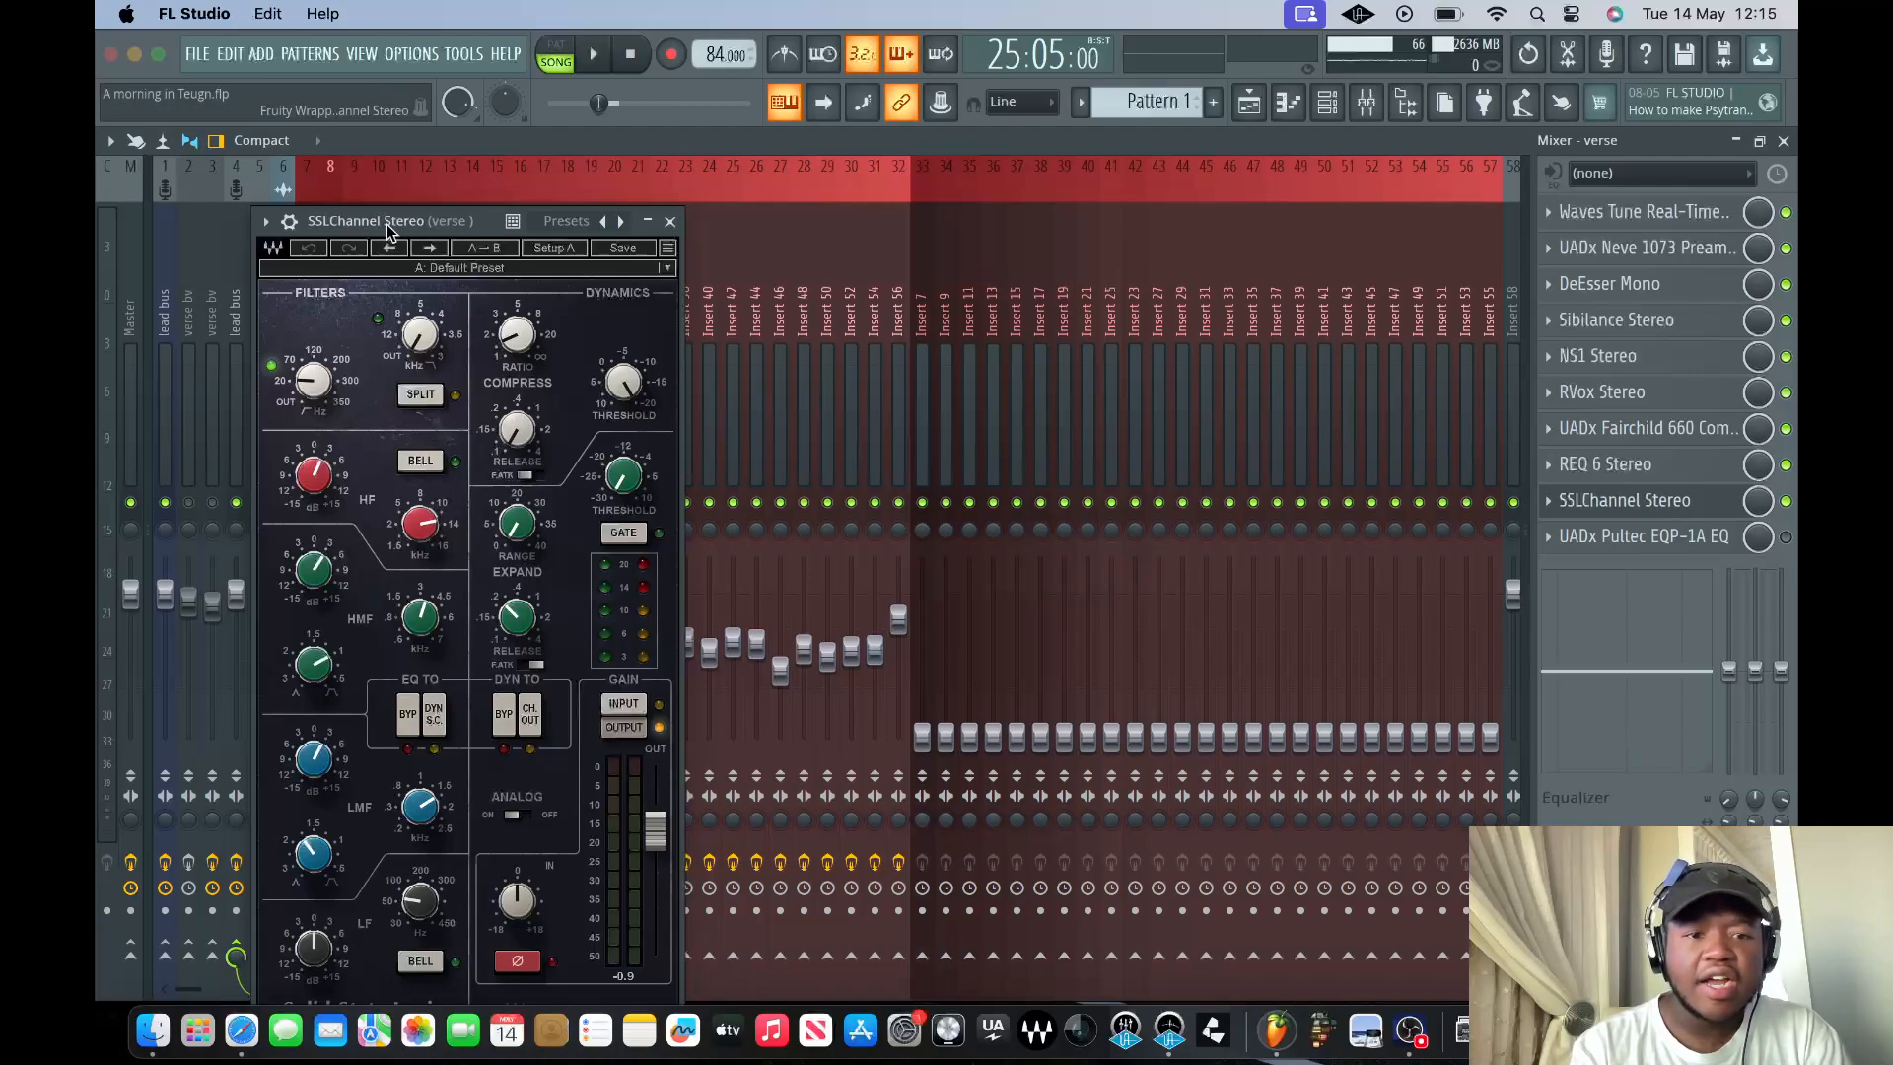
drag(387, 223, 580, 150)
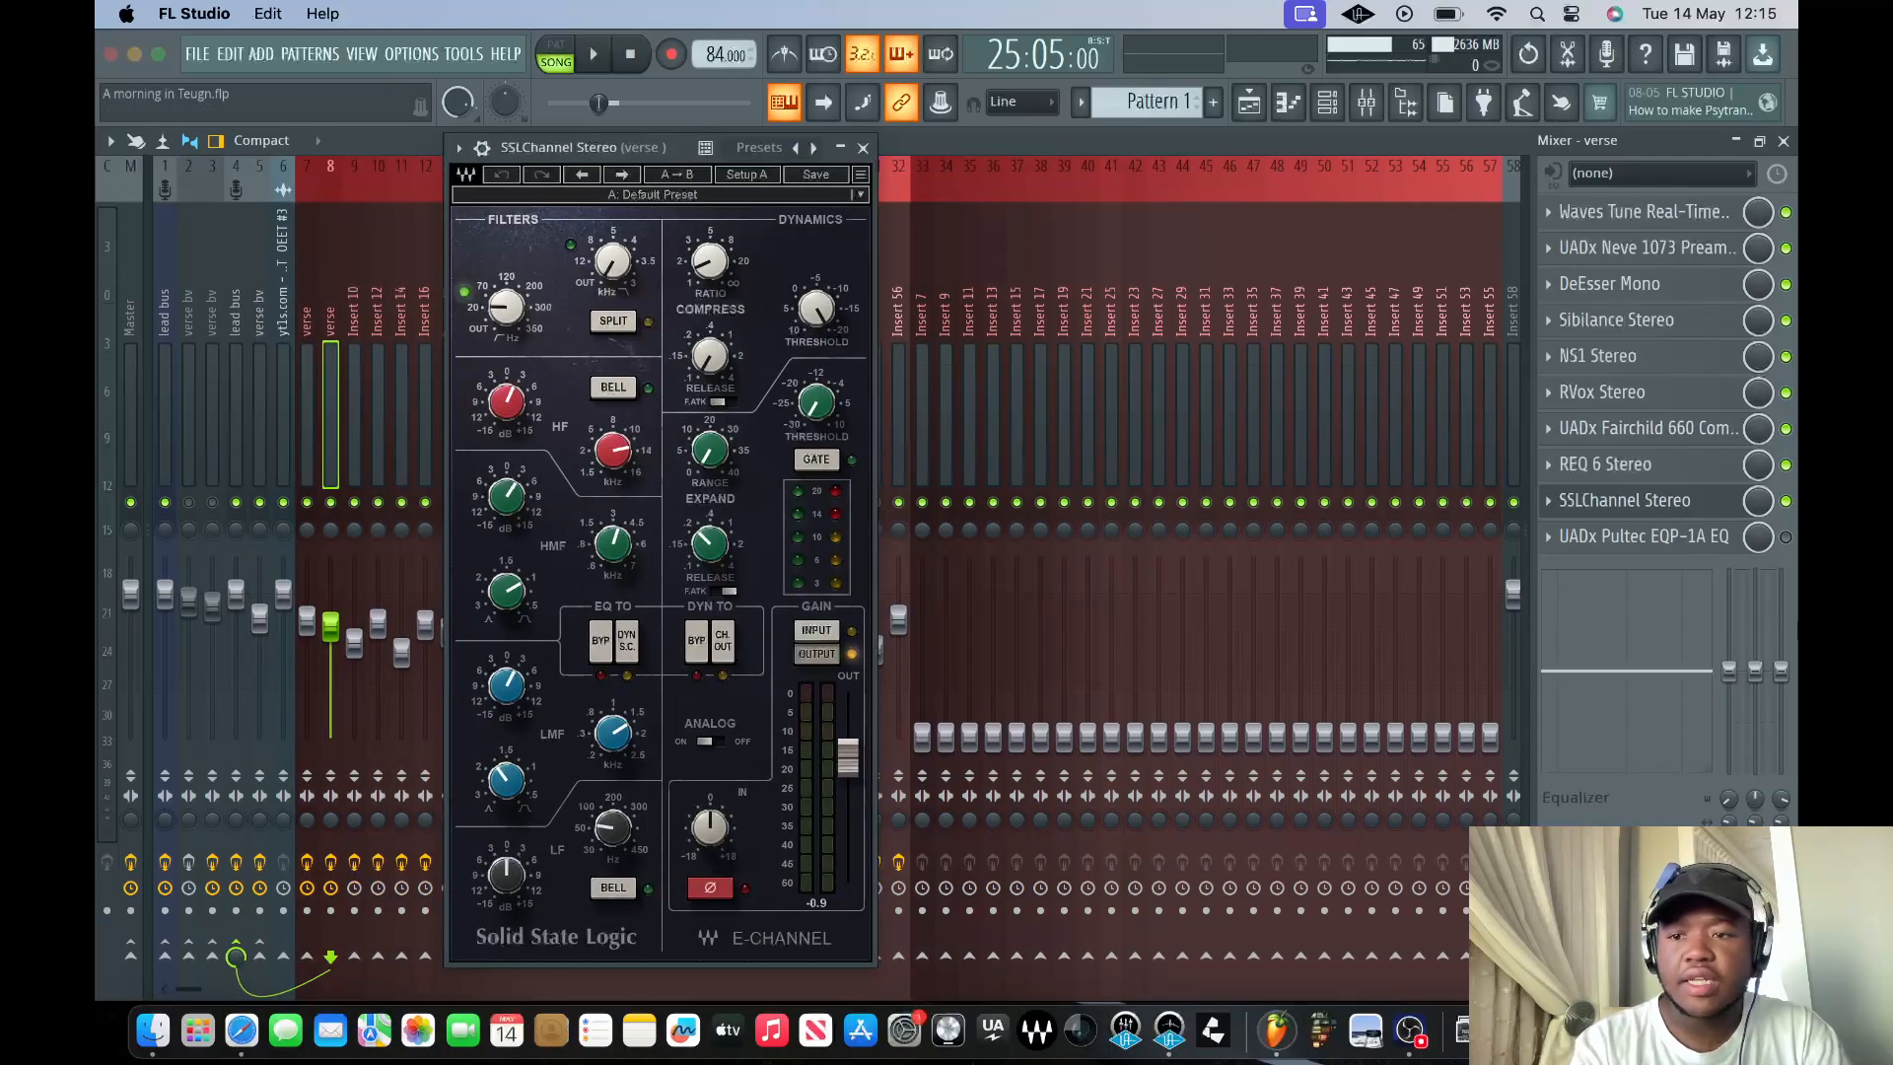
key(space)
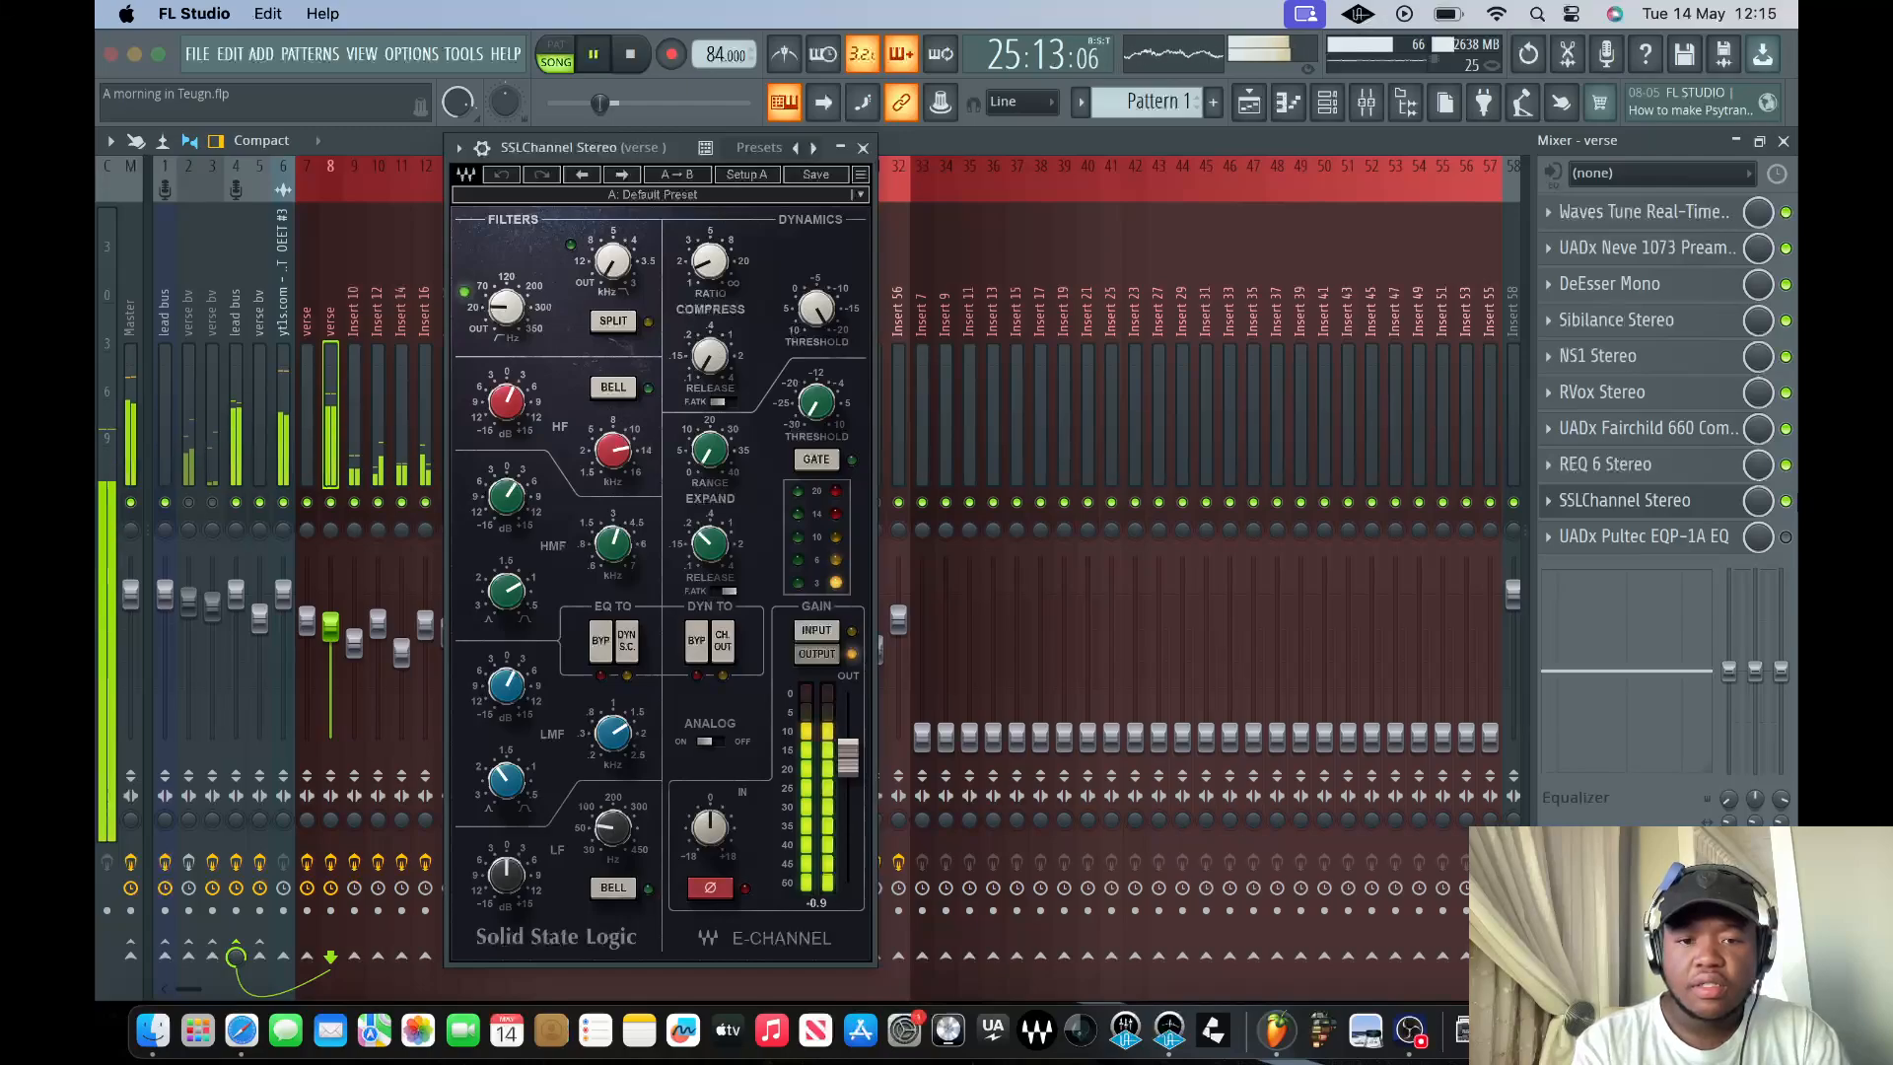
key(space)
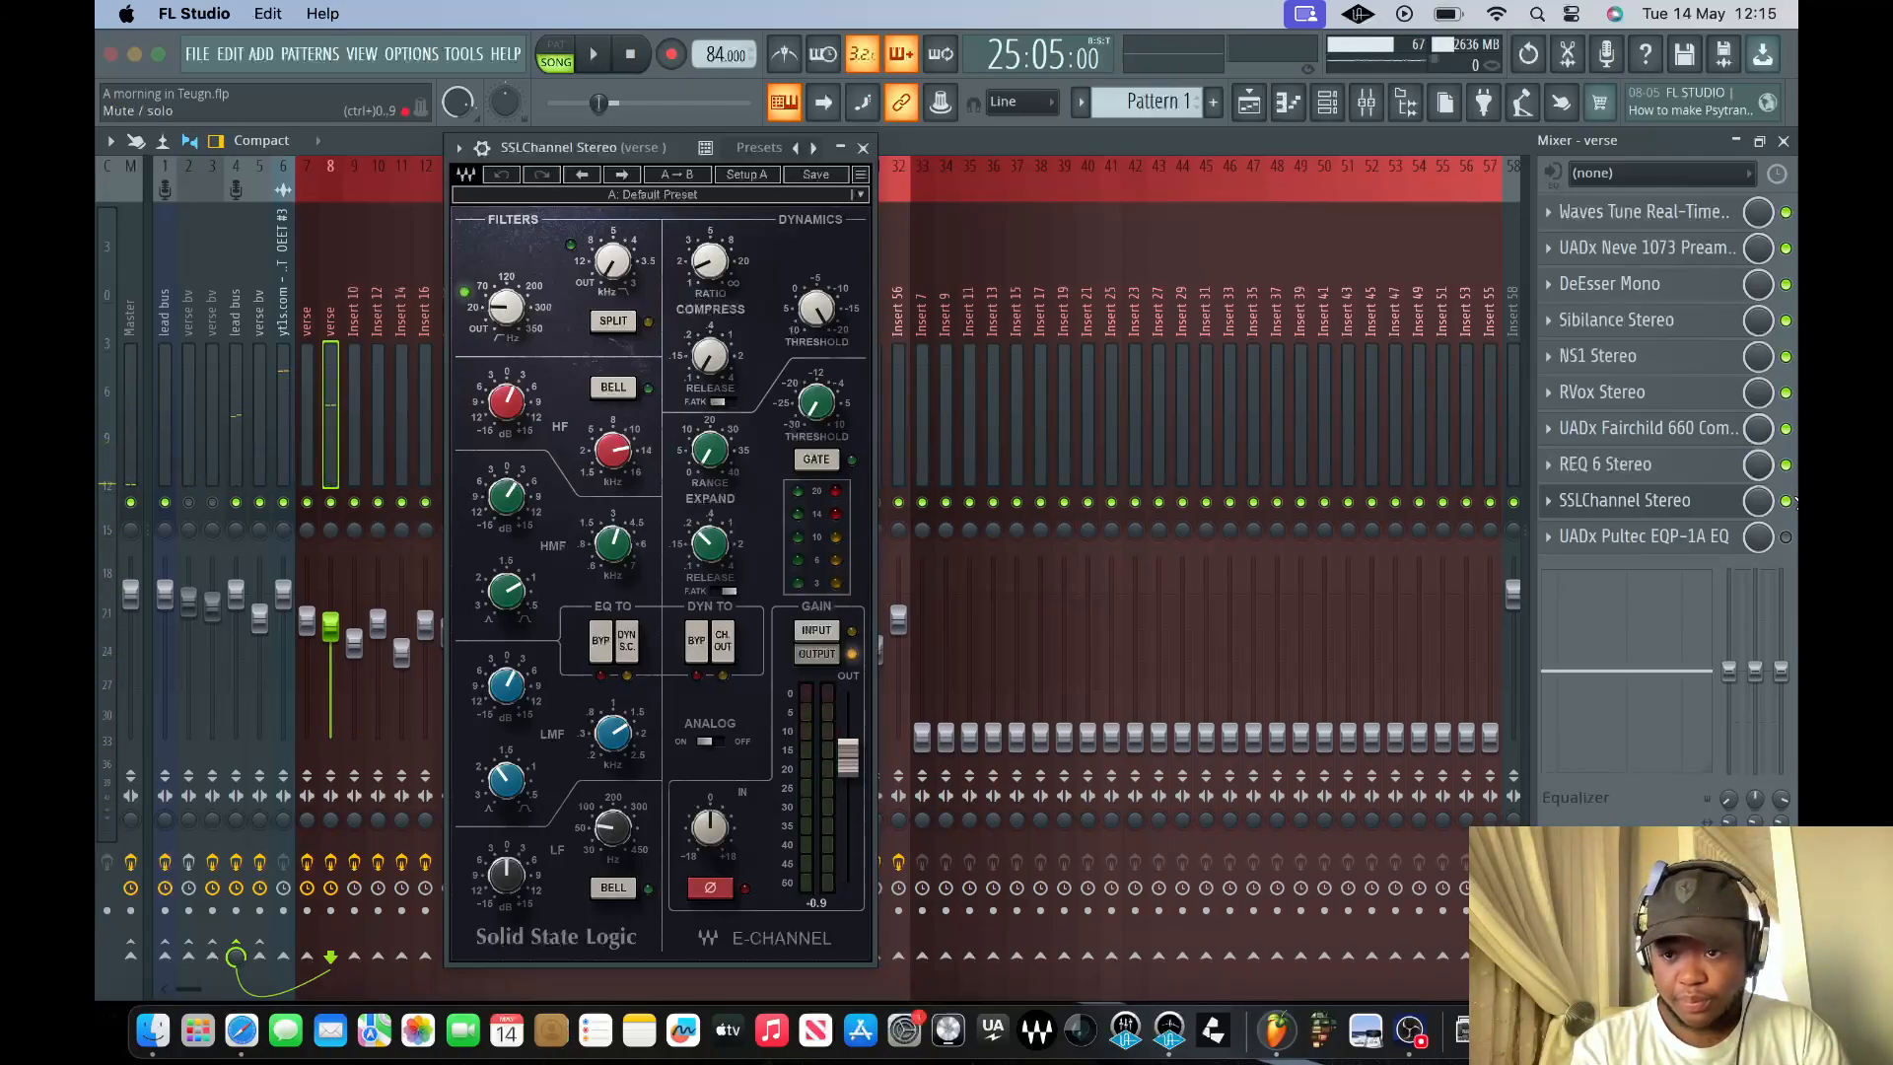
- Compare the hook with the SSLChannel Stereo bypassed and re-enabled during playback
click(1786, 501)
key(space)
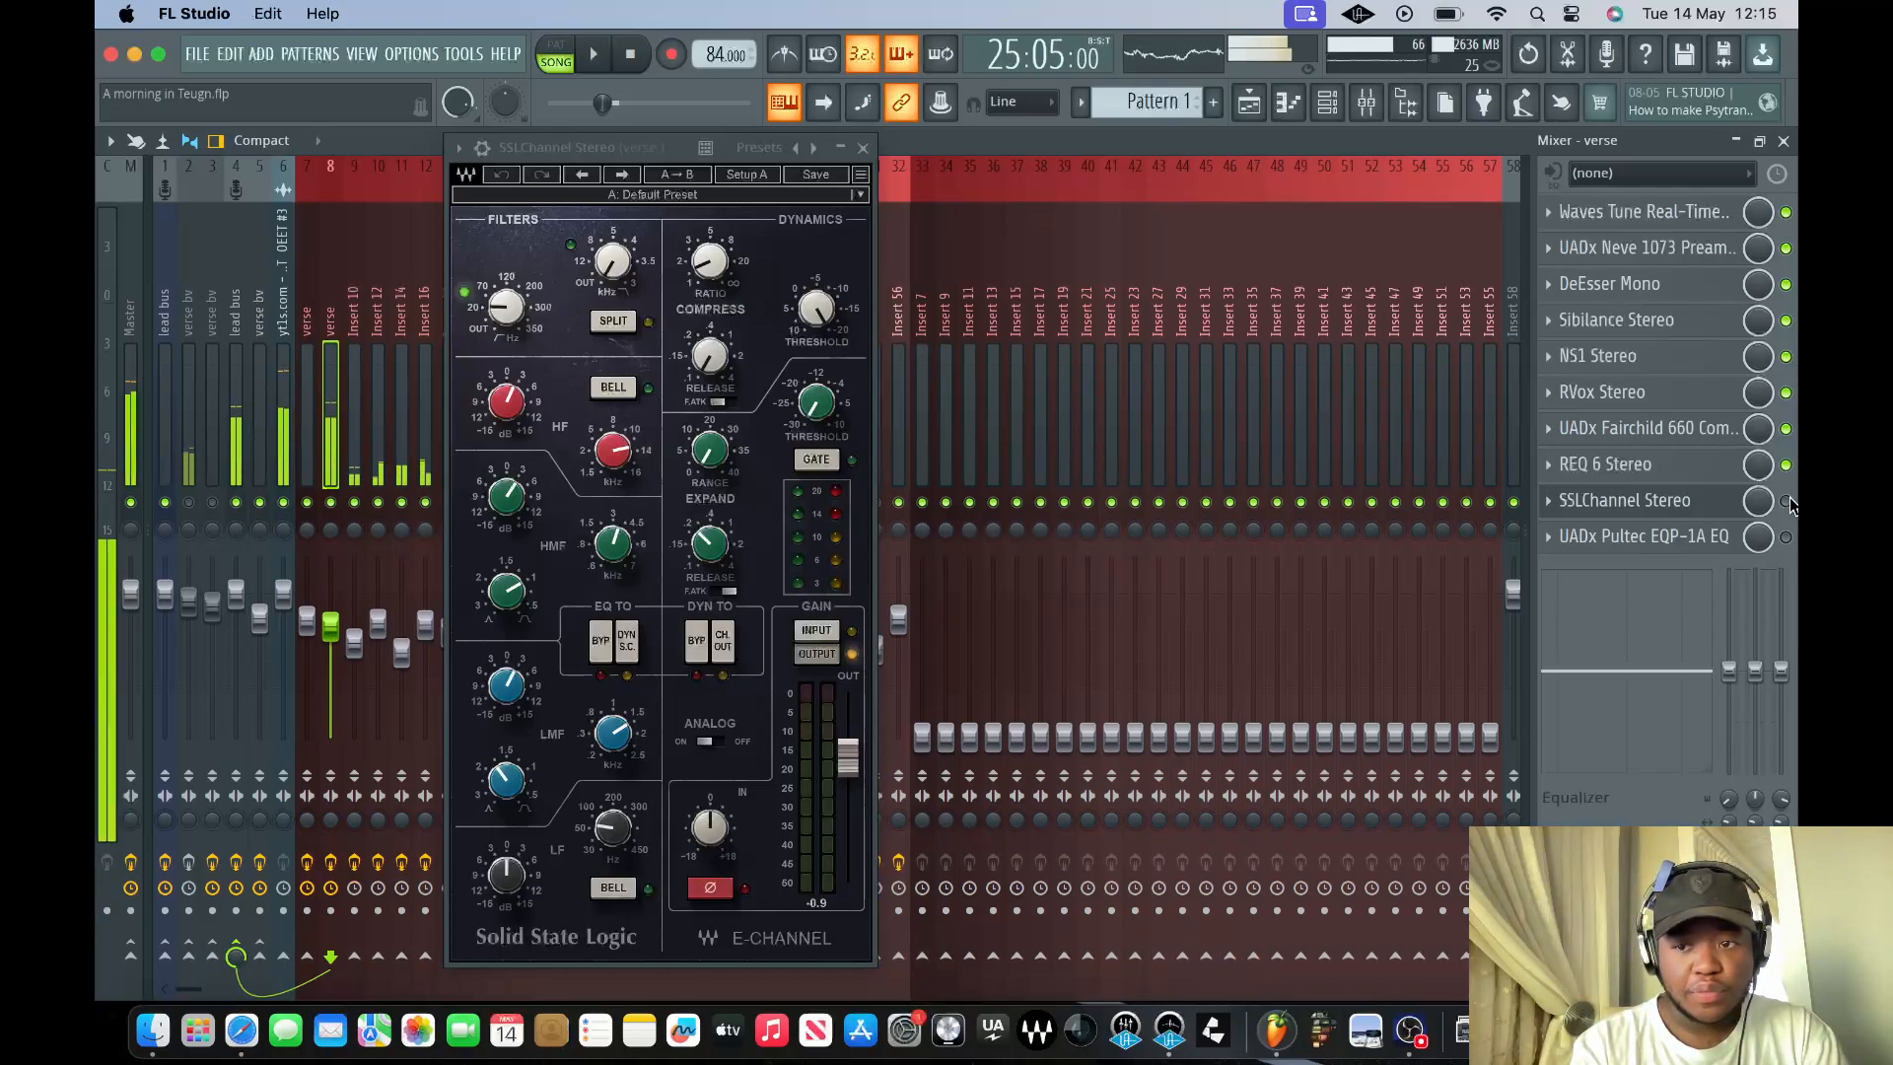
click(1786, 502)
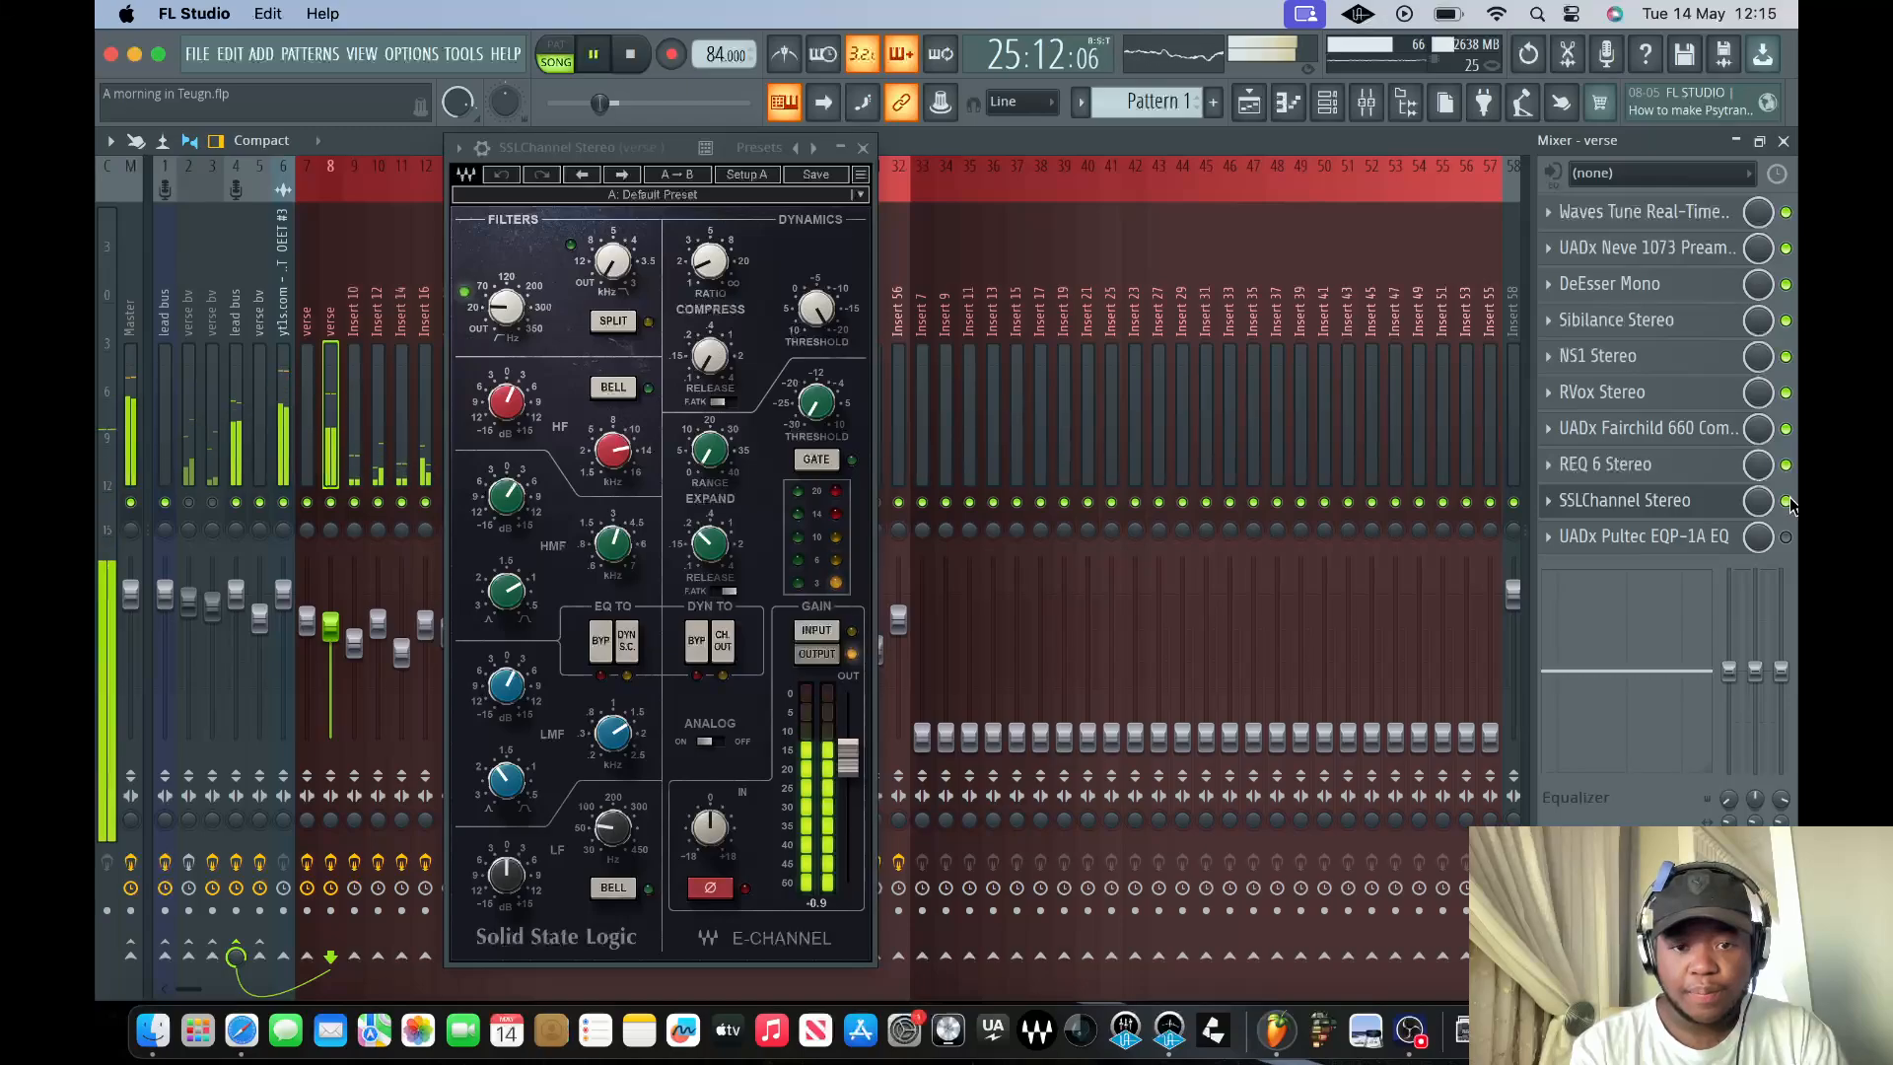
key(space)
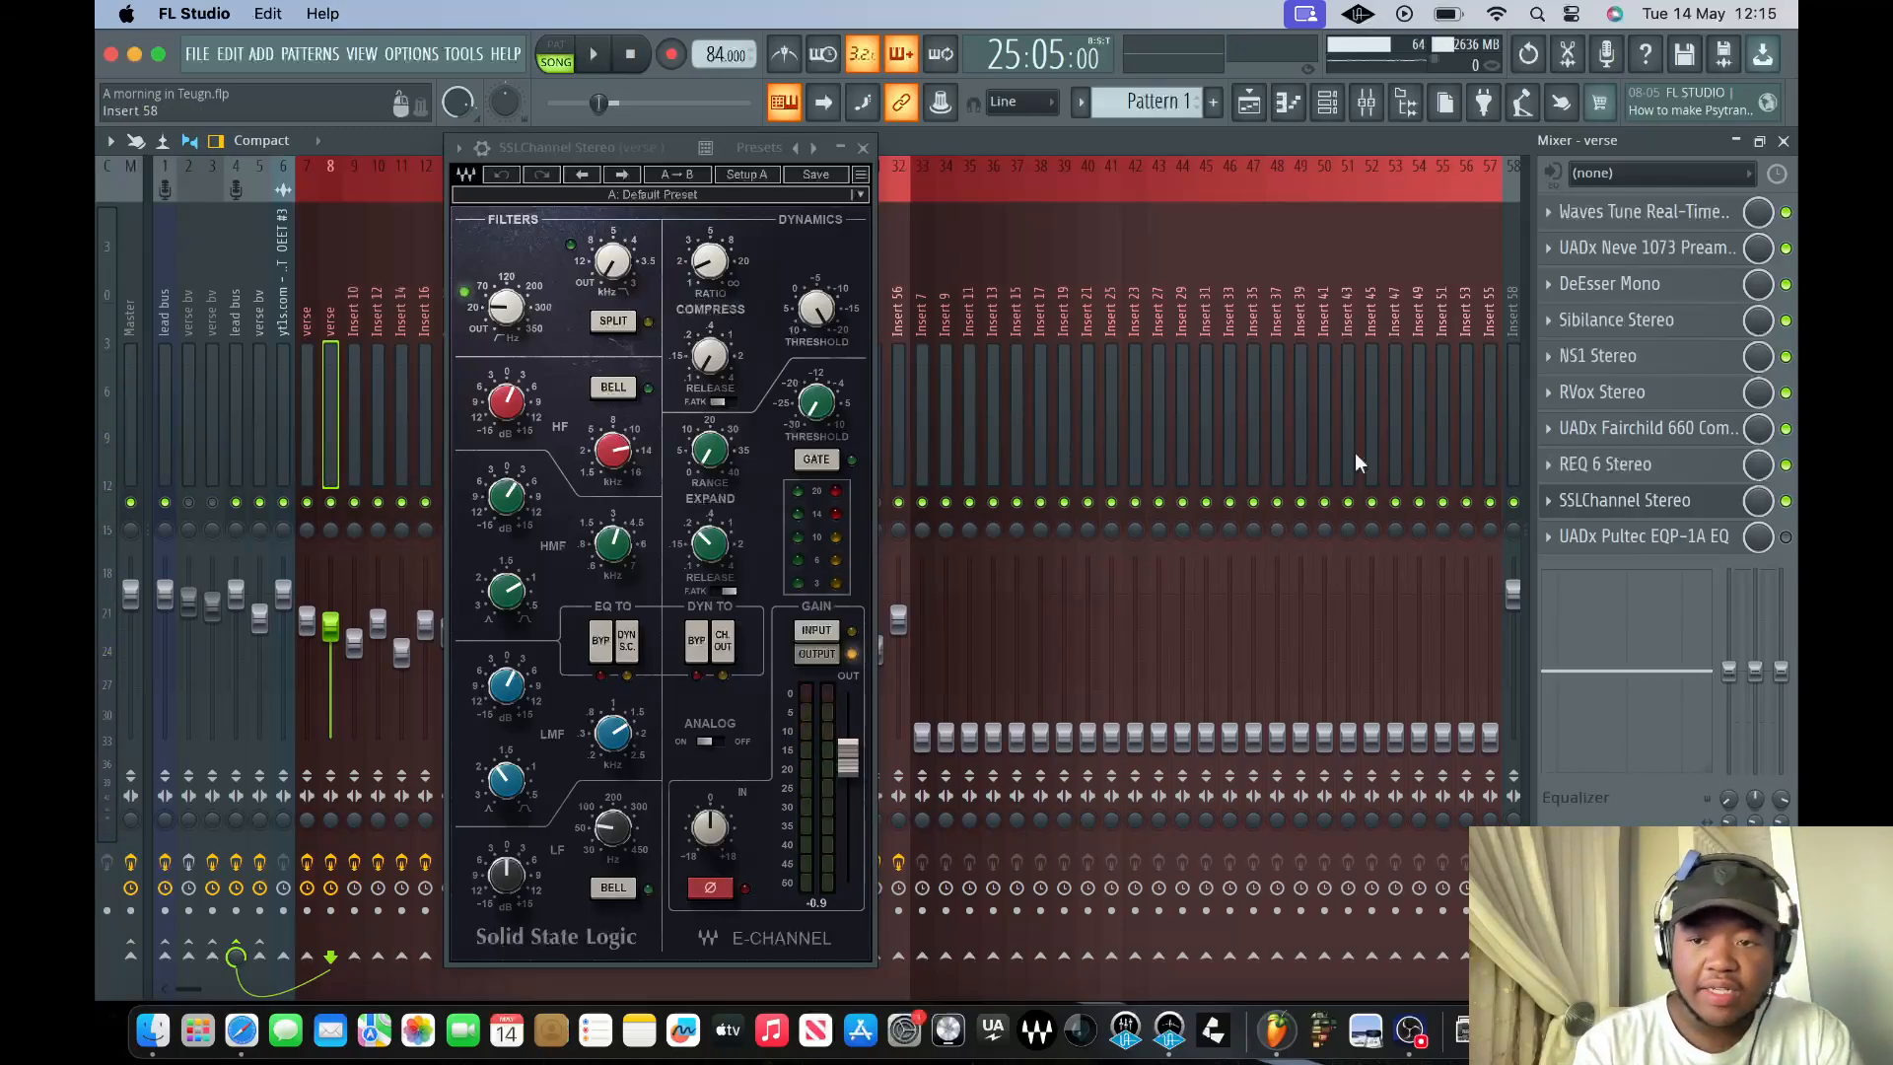
click(863, 148)
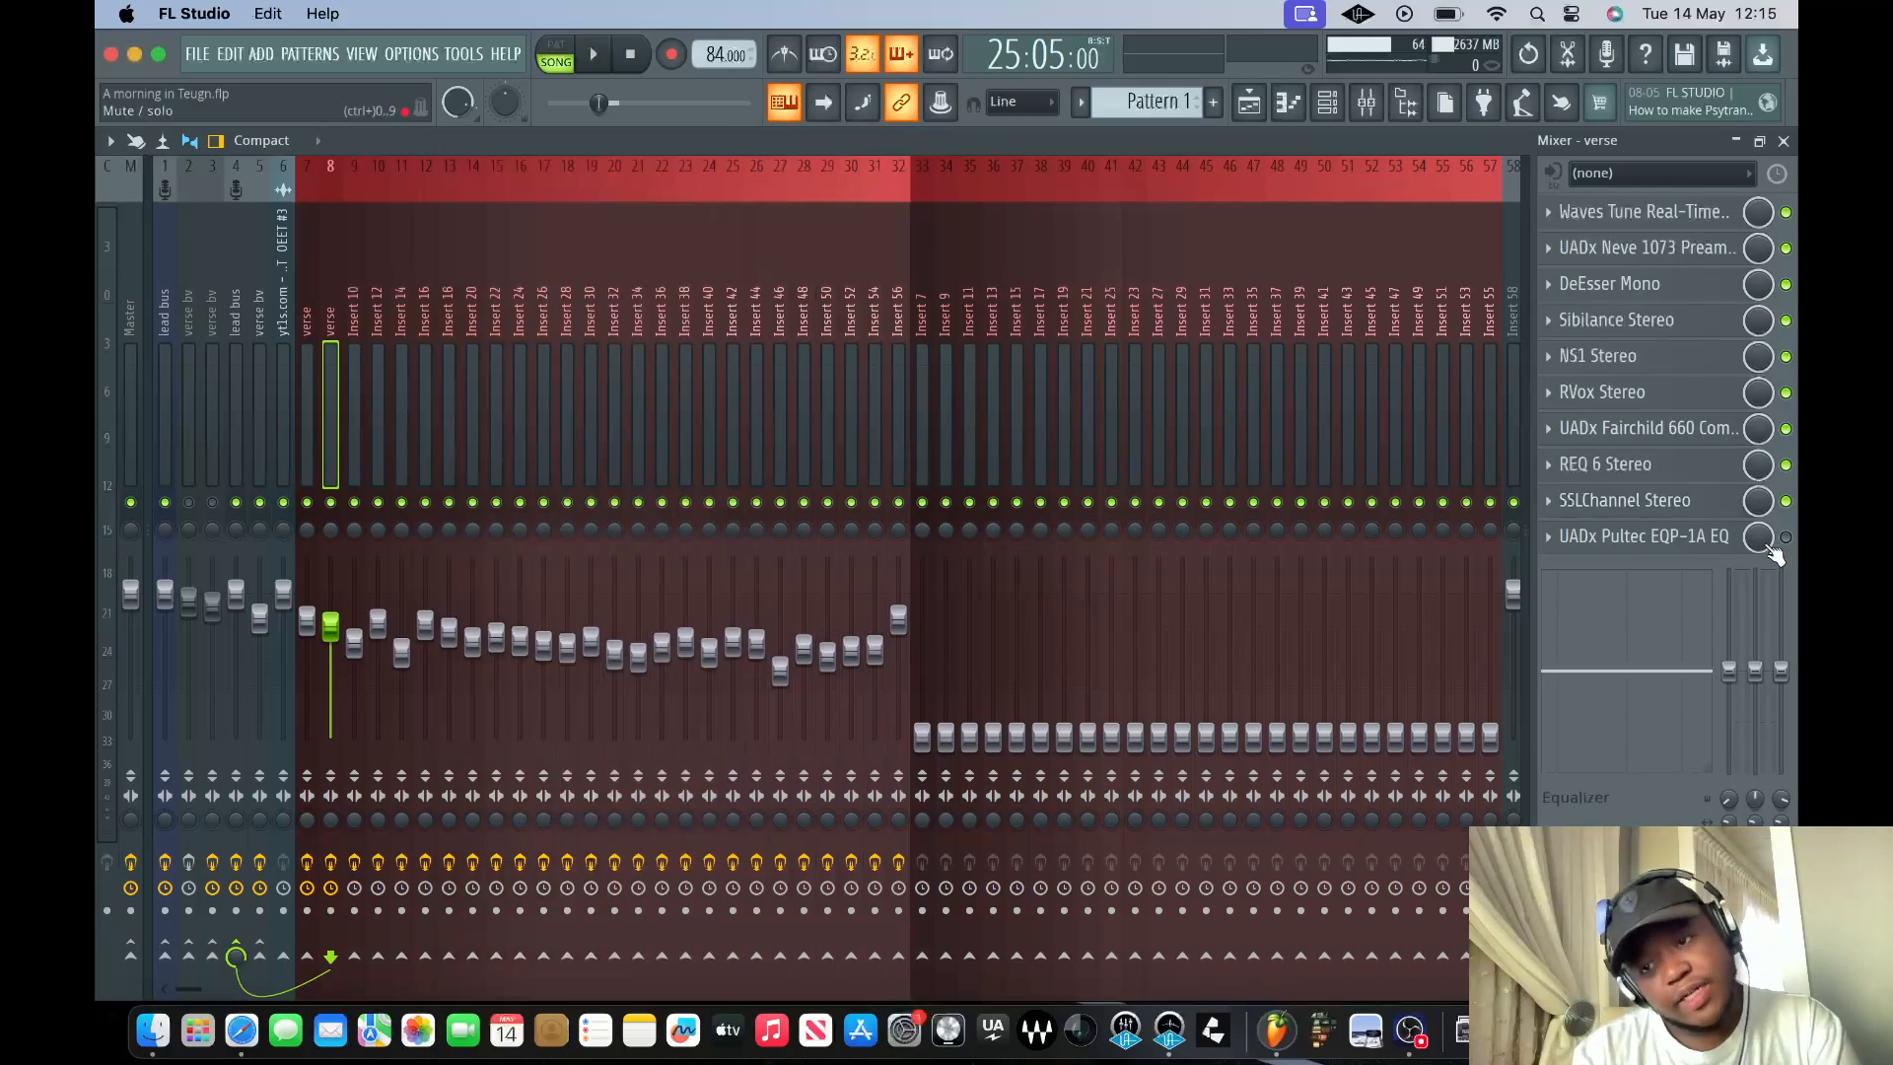
- Re-enable the UADx Pultec EQP-1A EQ on the verse track and examine its low and high frequency settings
click(1785, 538)
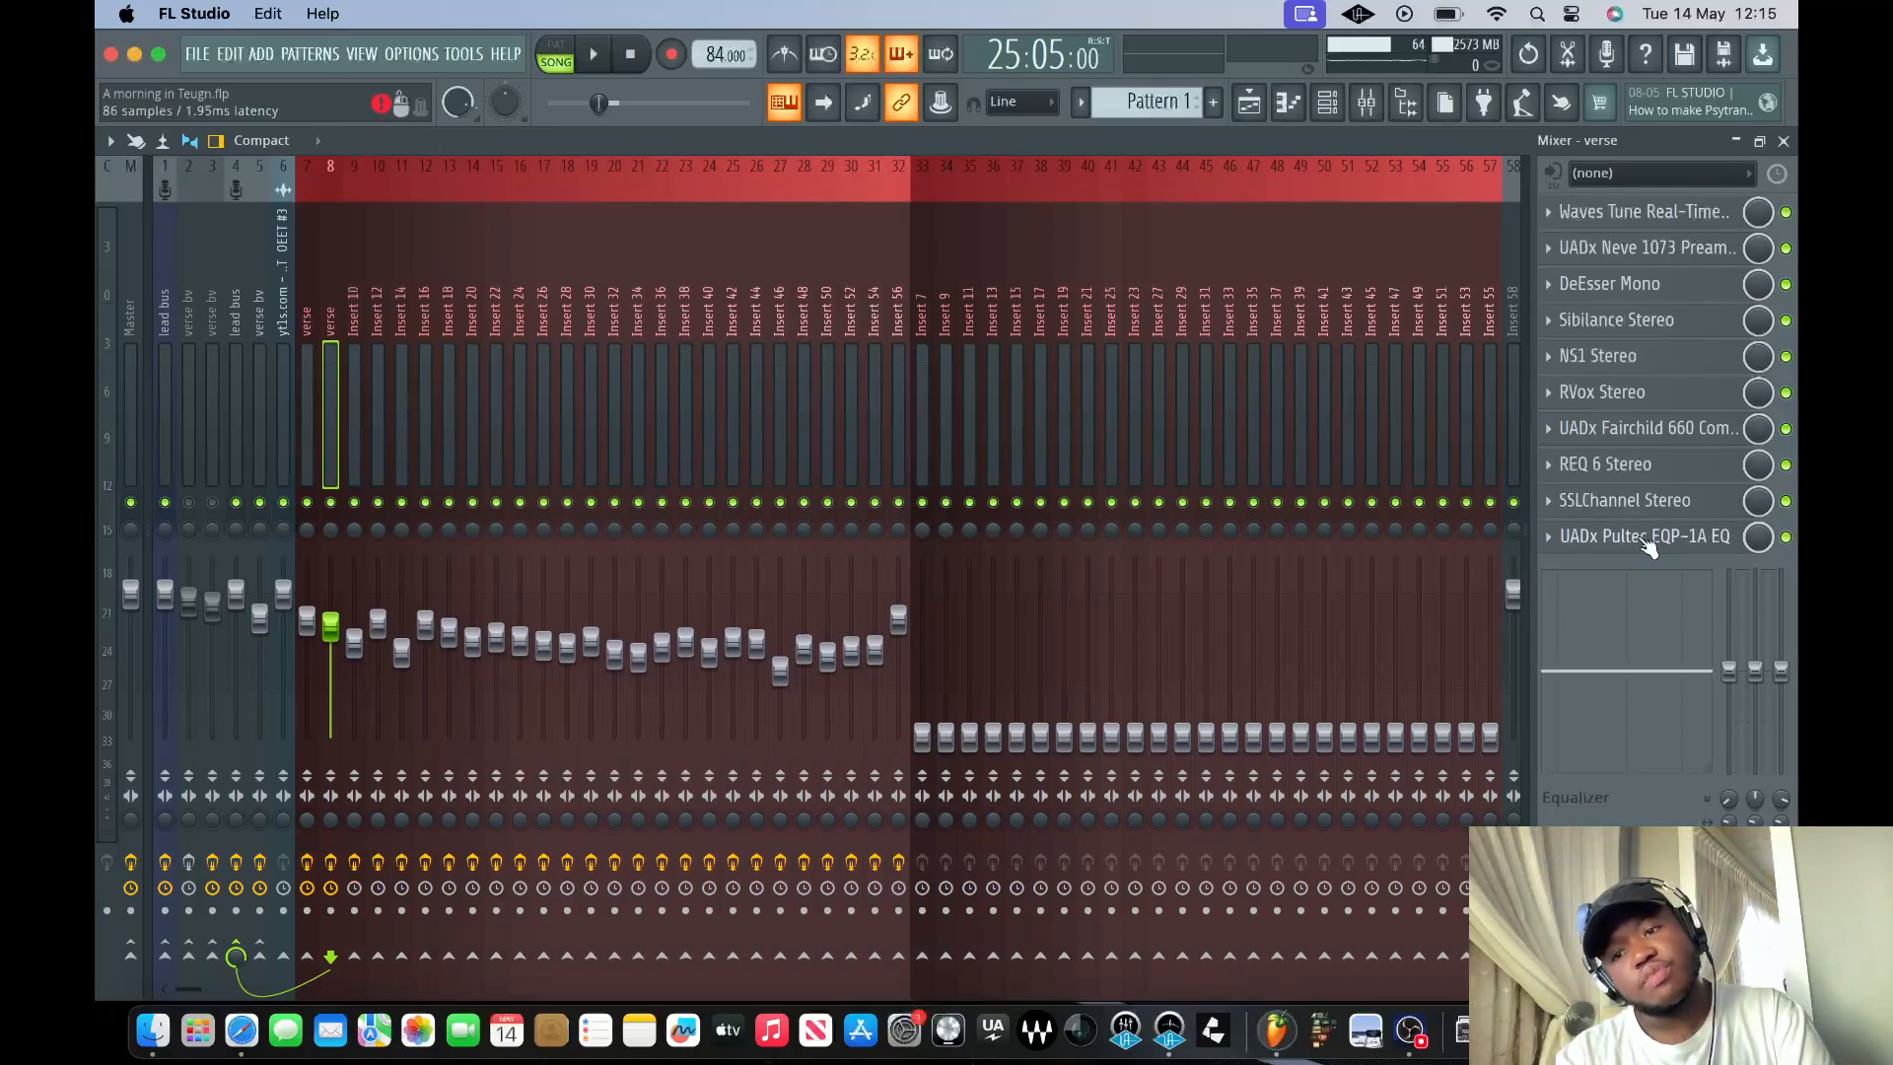
click(1645, 538)
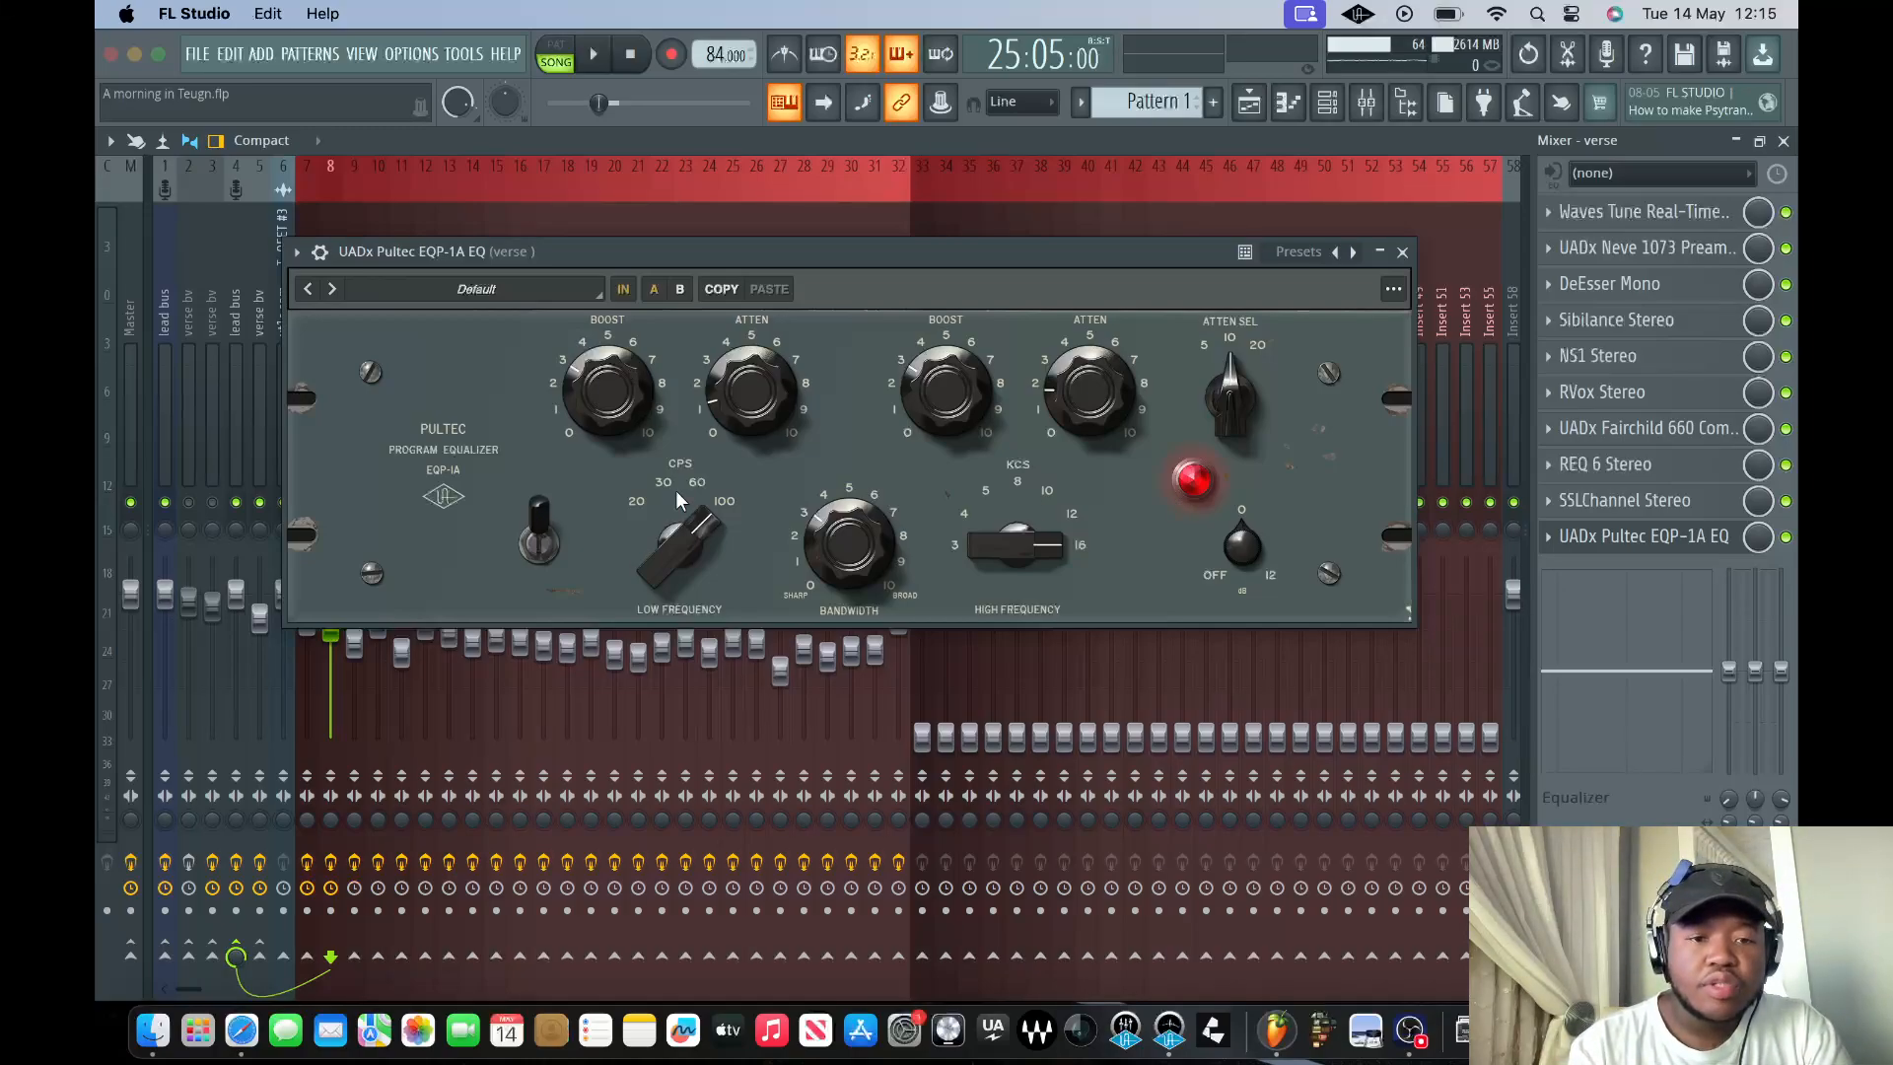
mouse_move(700, 528)
mouse_down()
mouse_move(687, 561)
mouse_move(705, 503)
mouse_up()
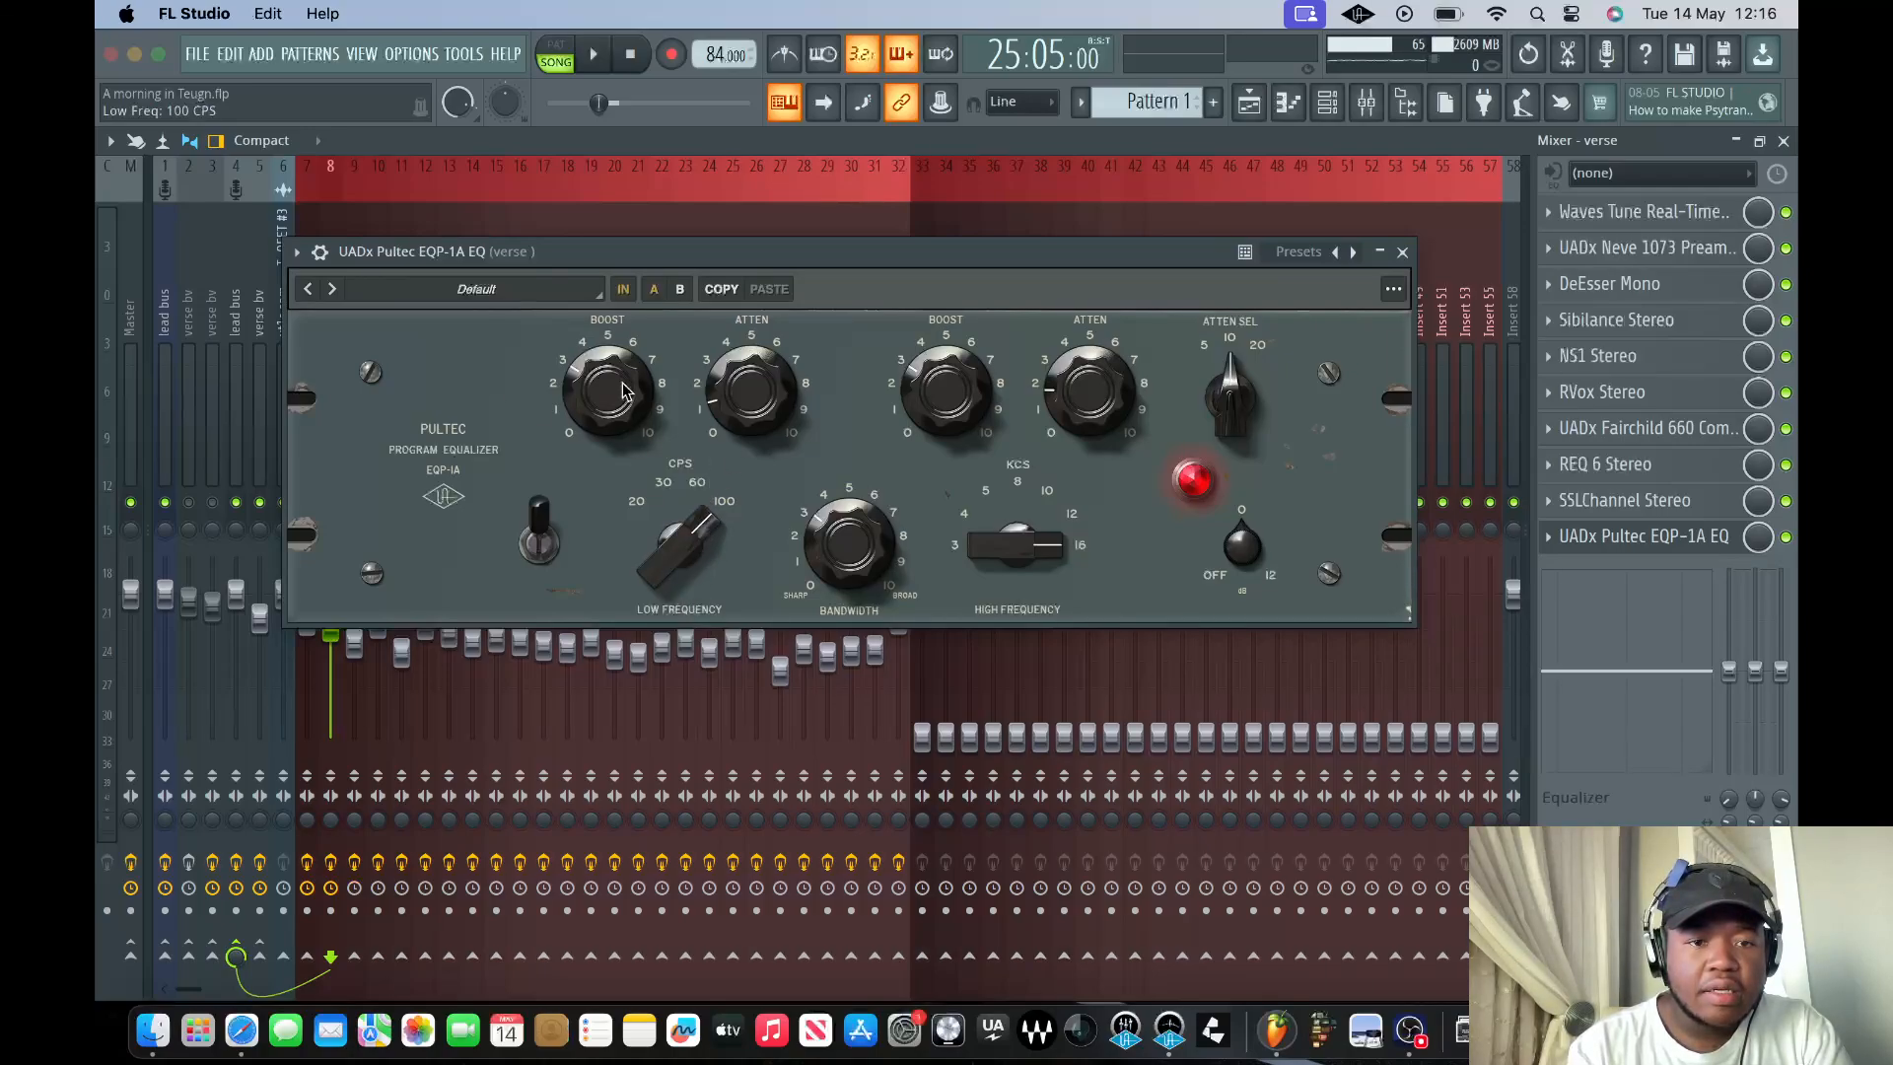
drag(598, 378, 593, 390)
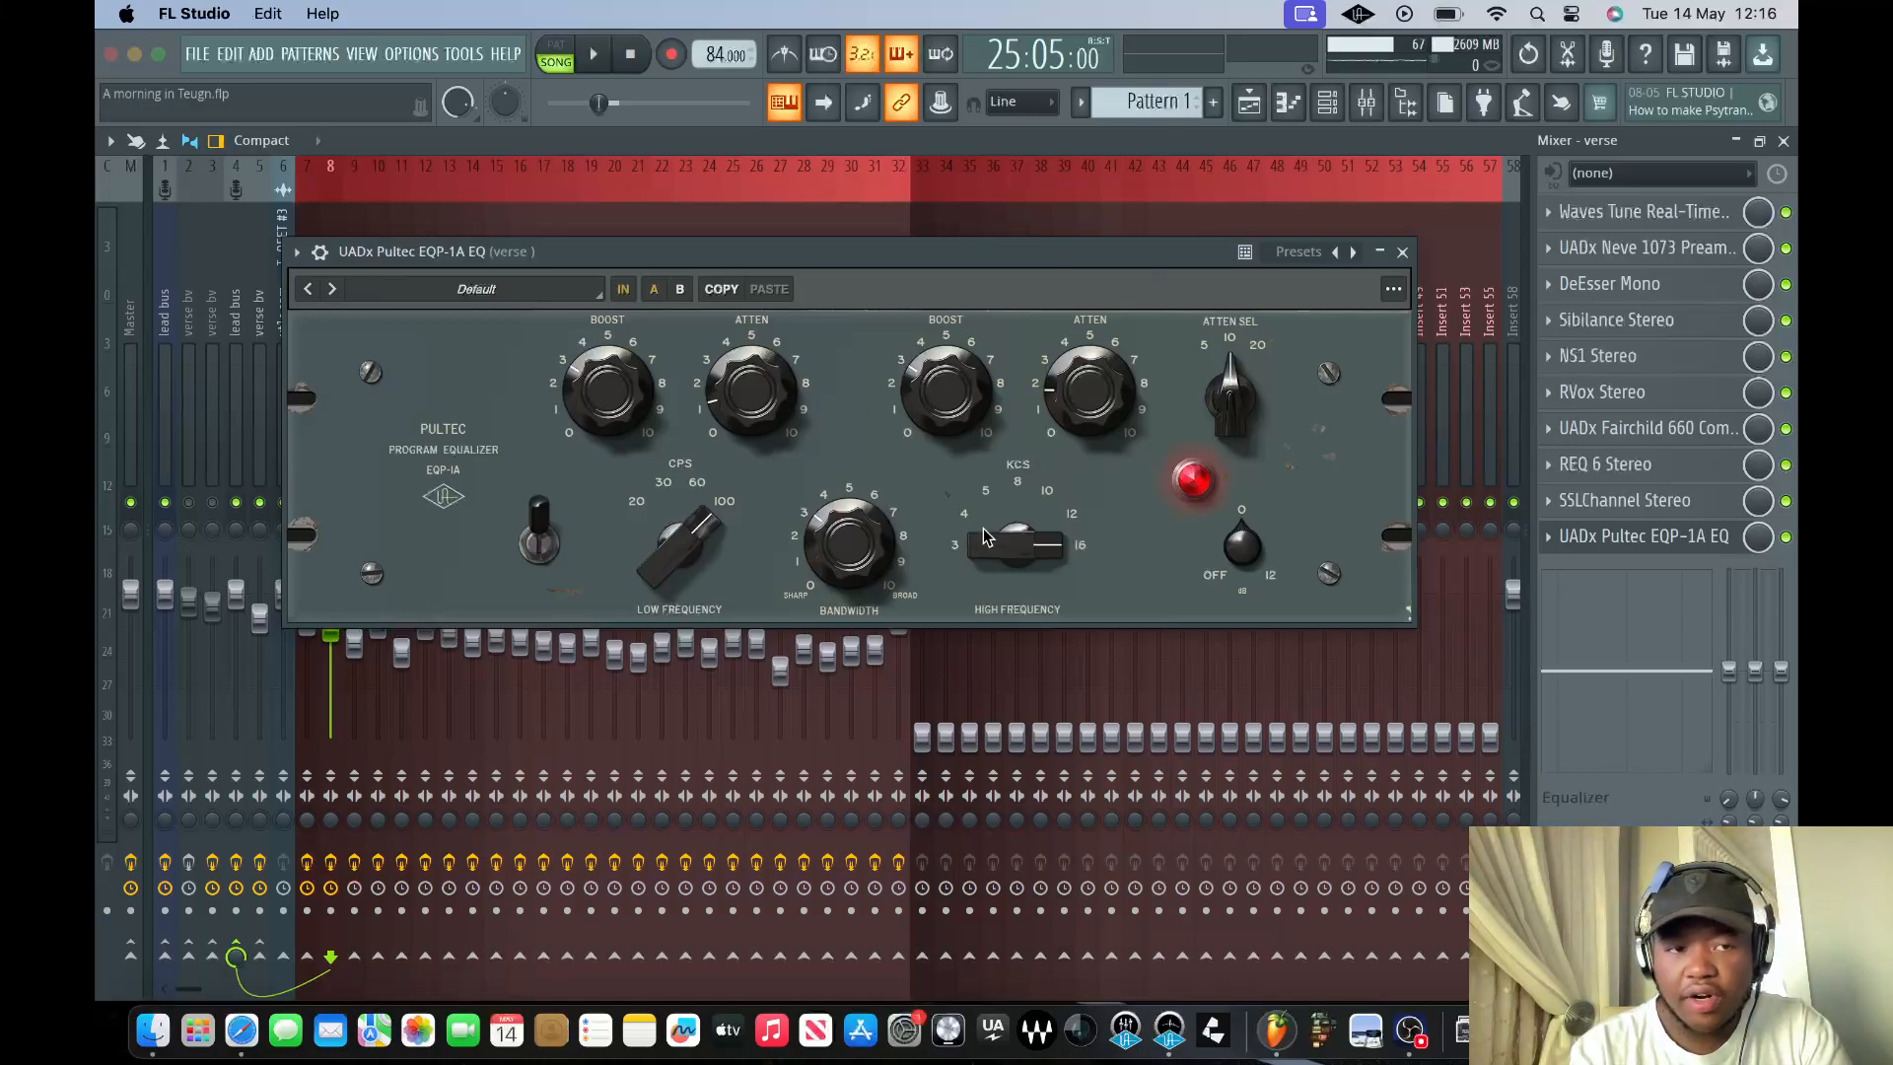
drag(983, 537, 1019, 481)
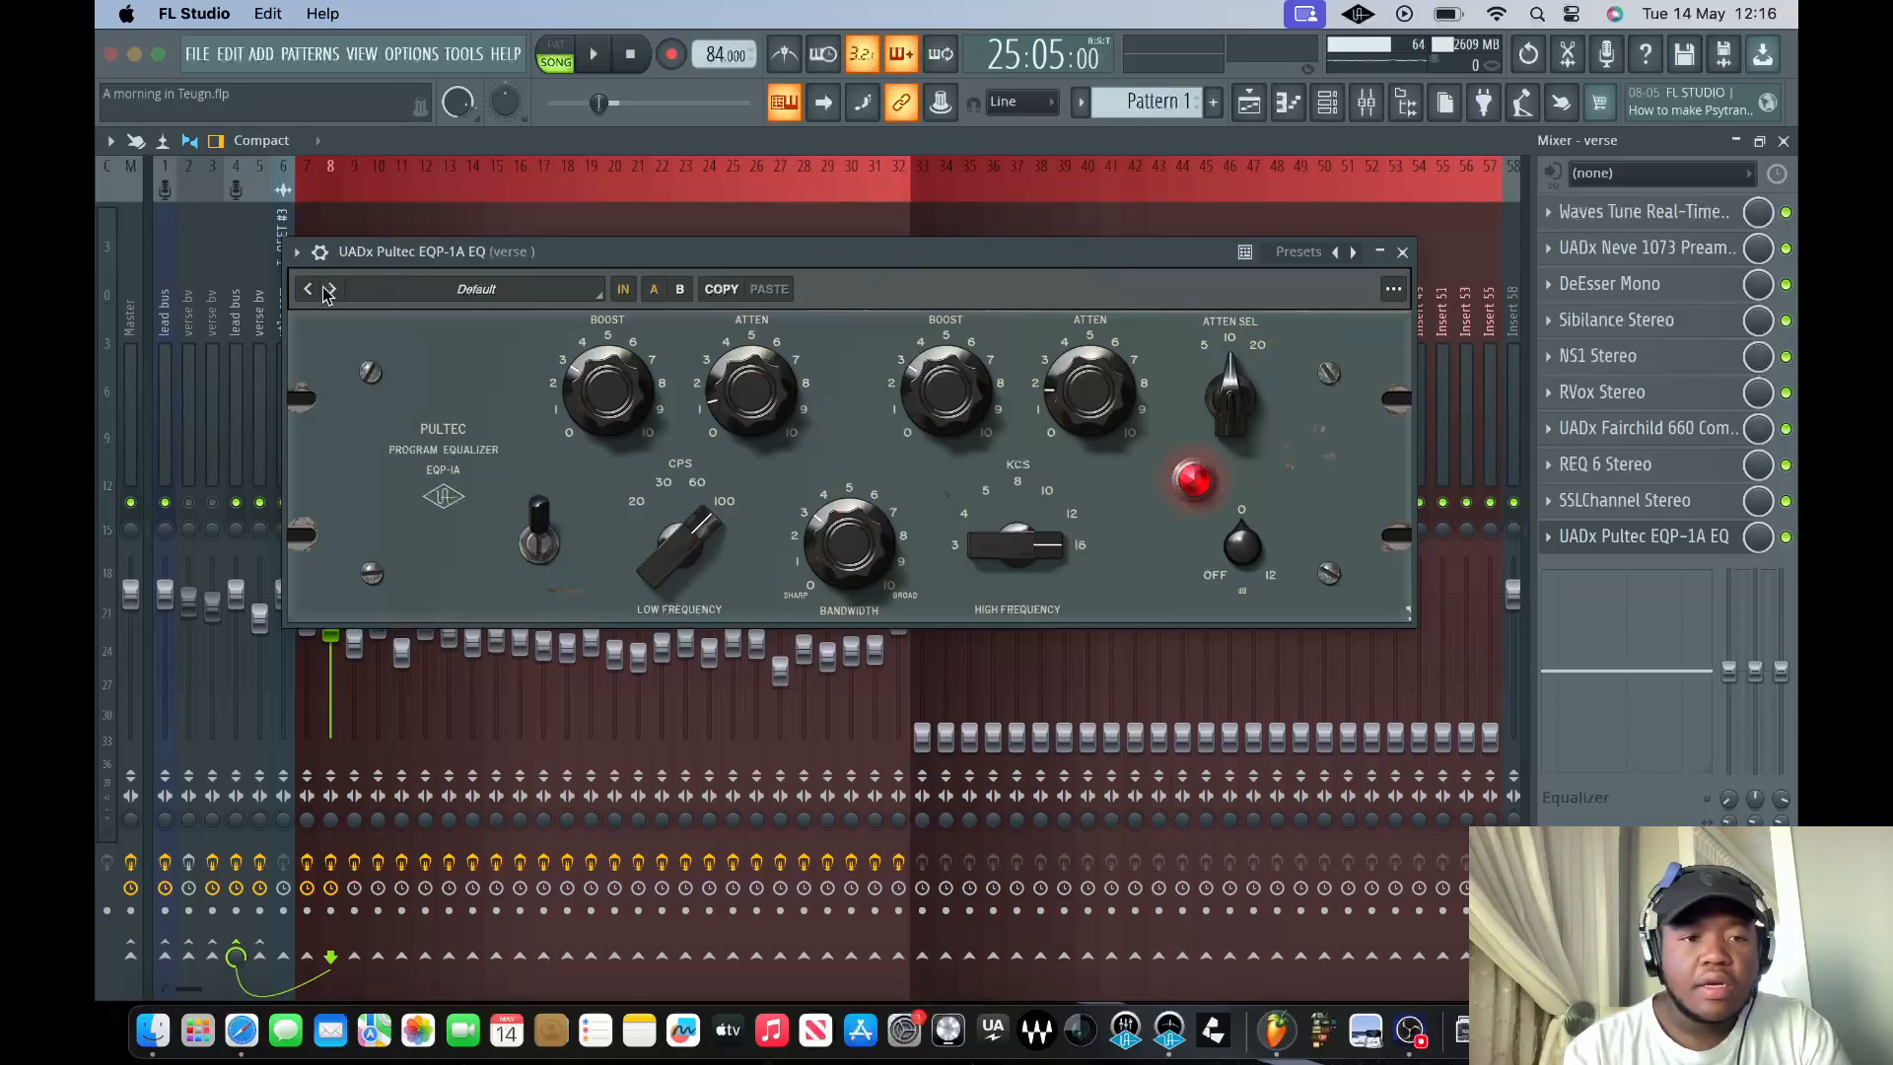
click(1402, 253)
- Play the hook with the Pultec EQP-1A EQ enabled and bypassed to compare its effect on the verse track
key(space)
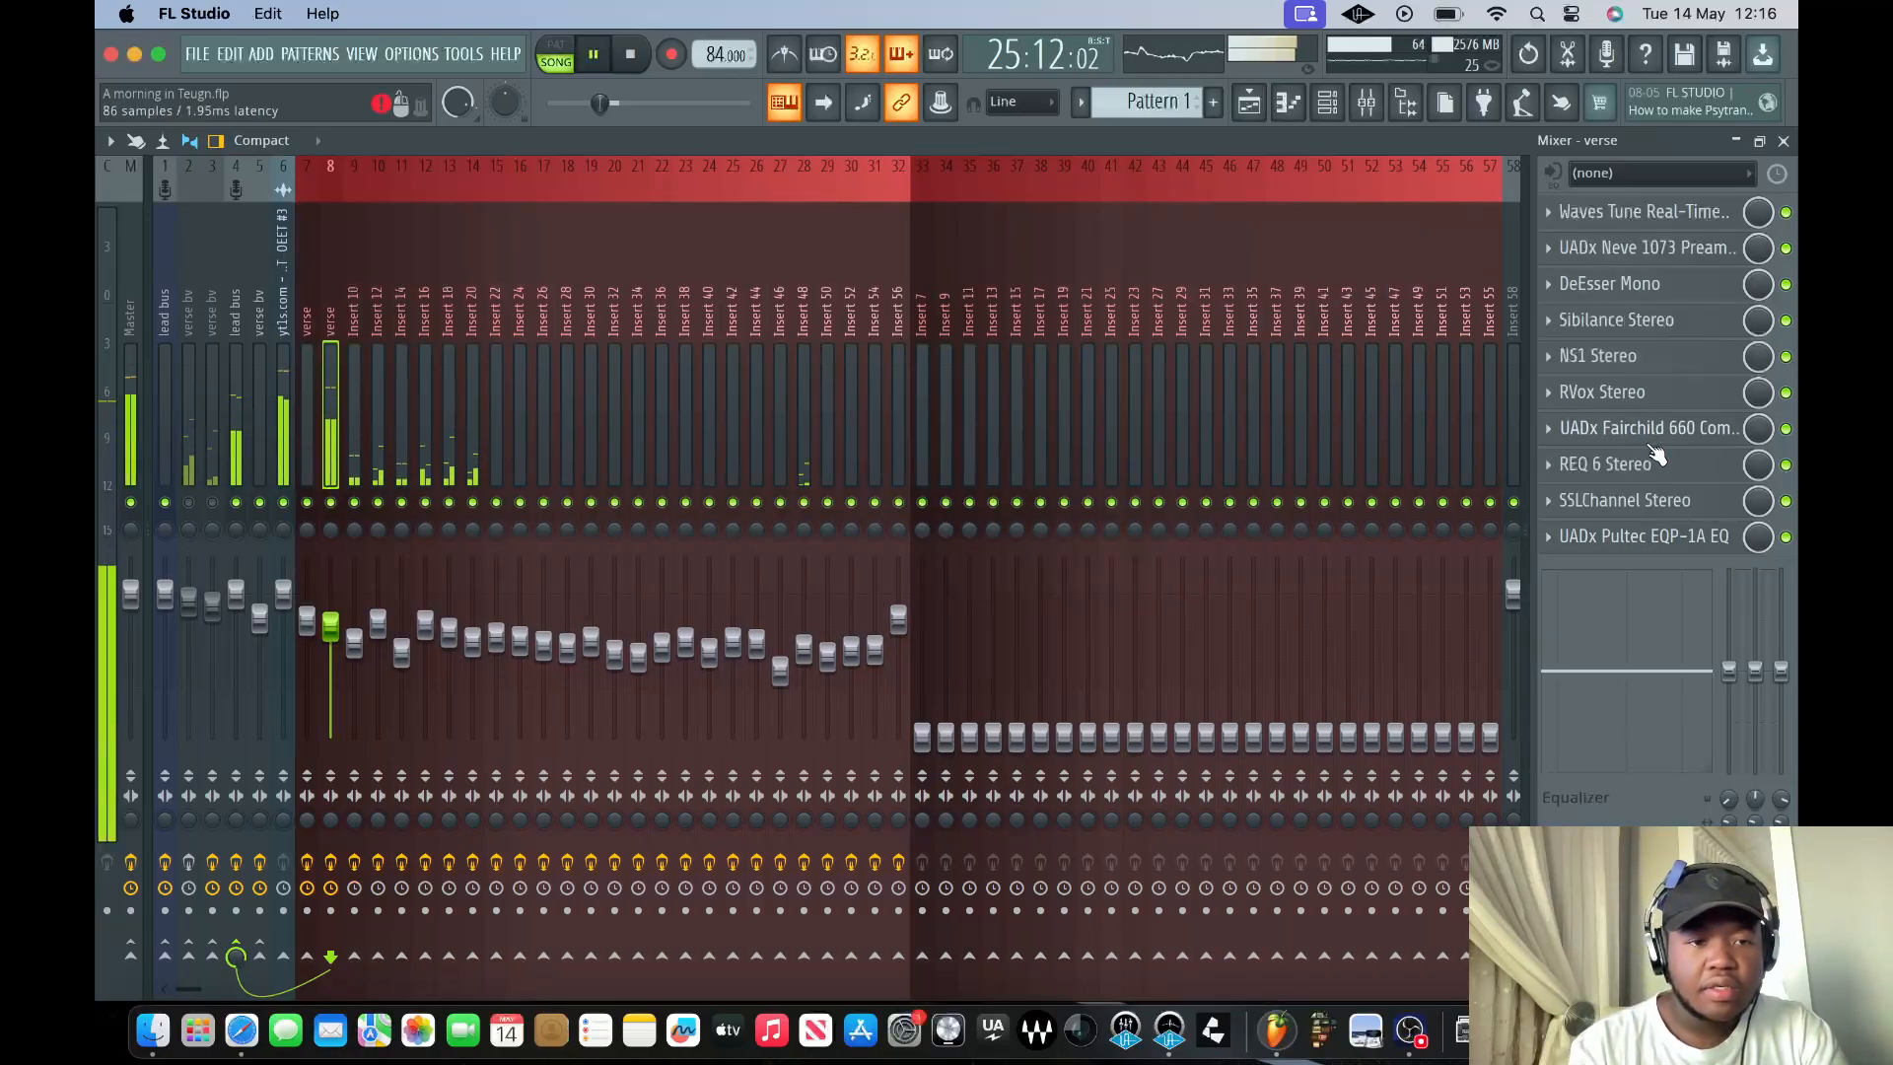
key(space)
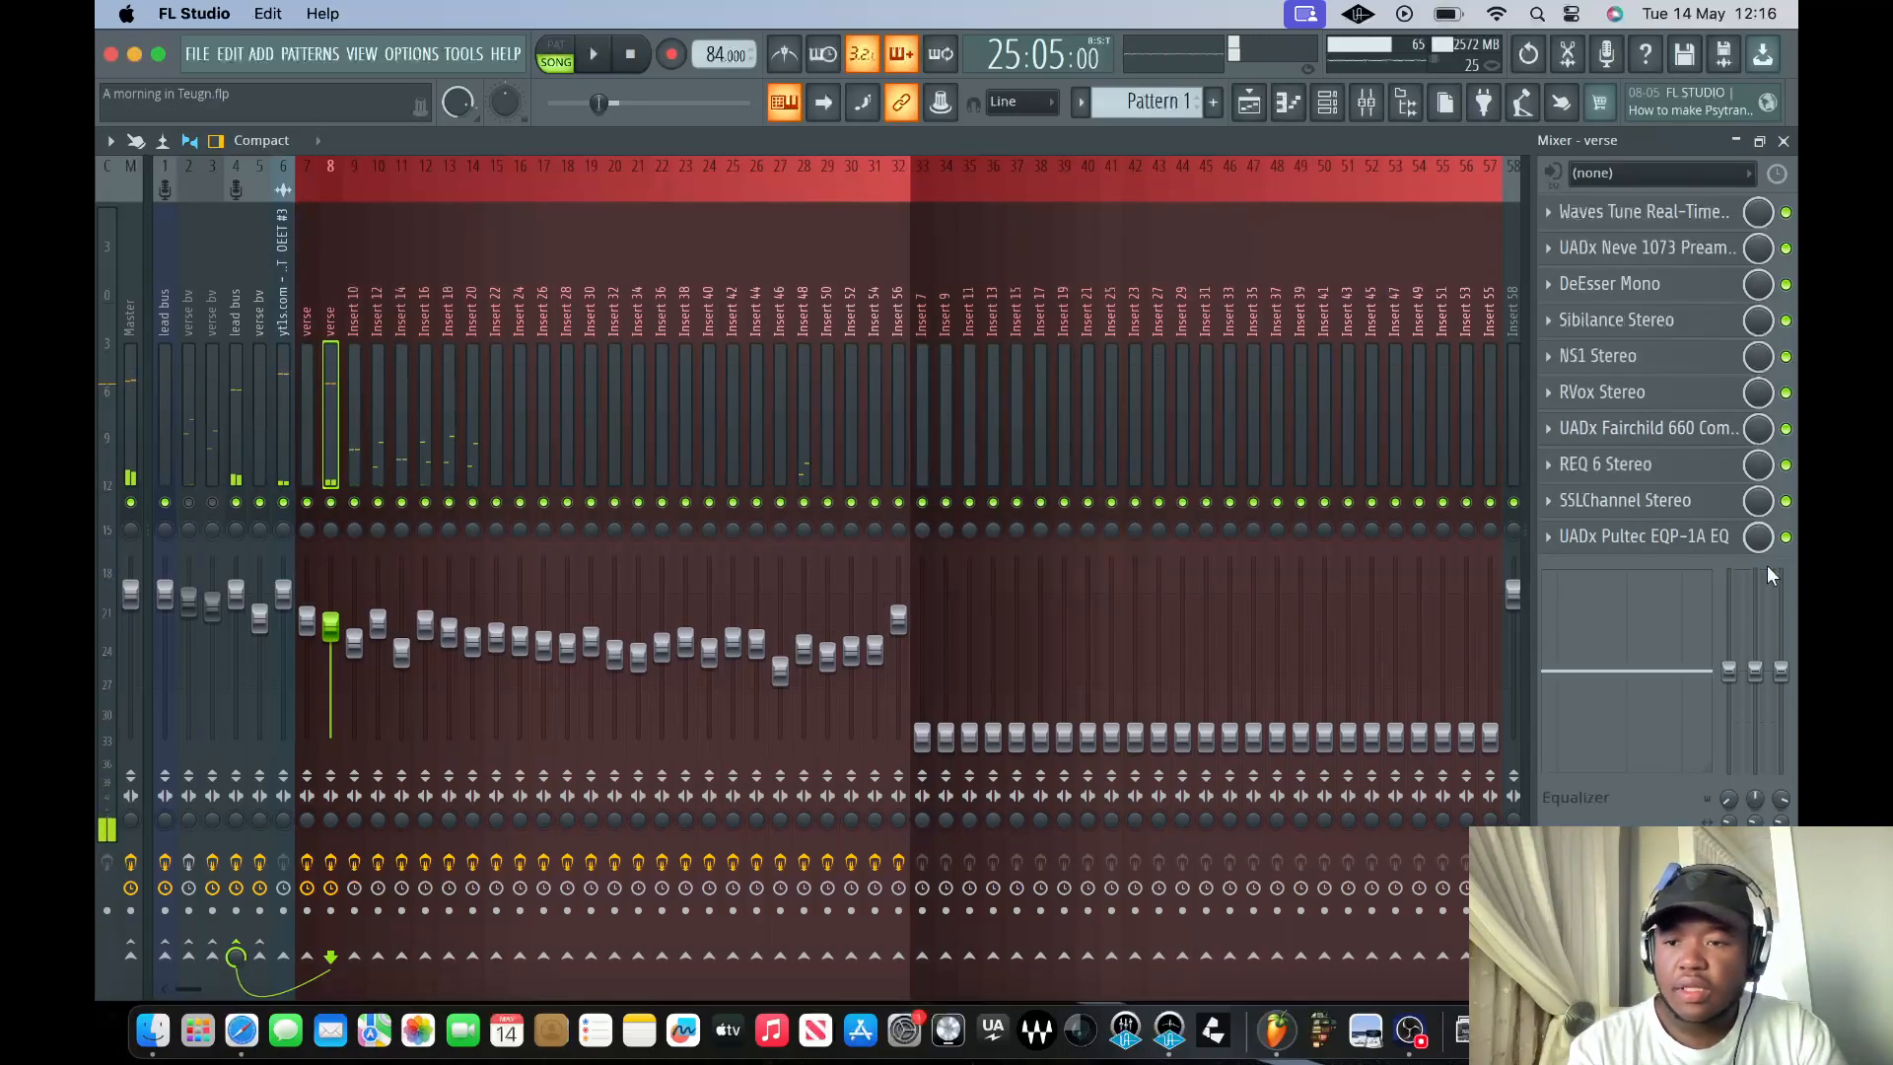
key(space)
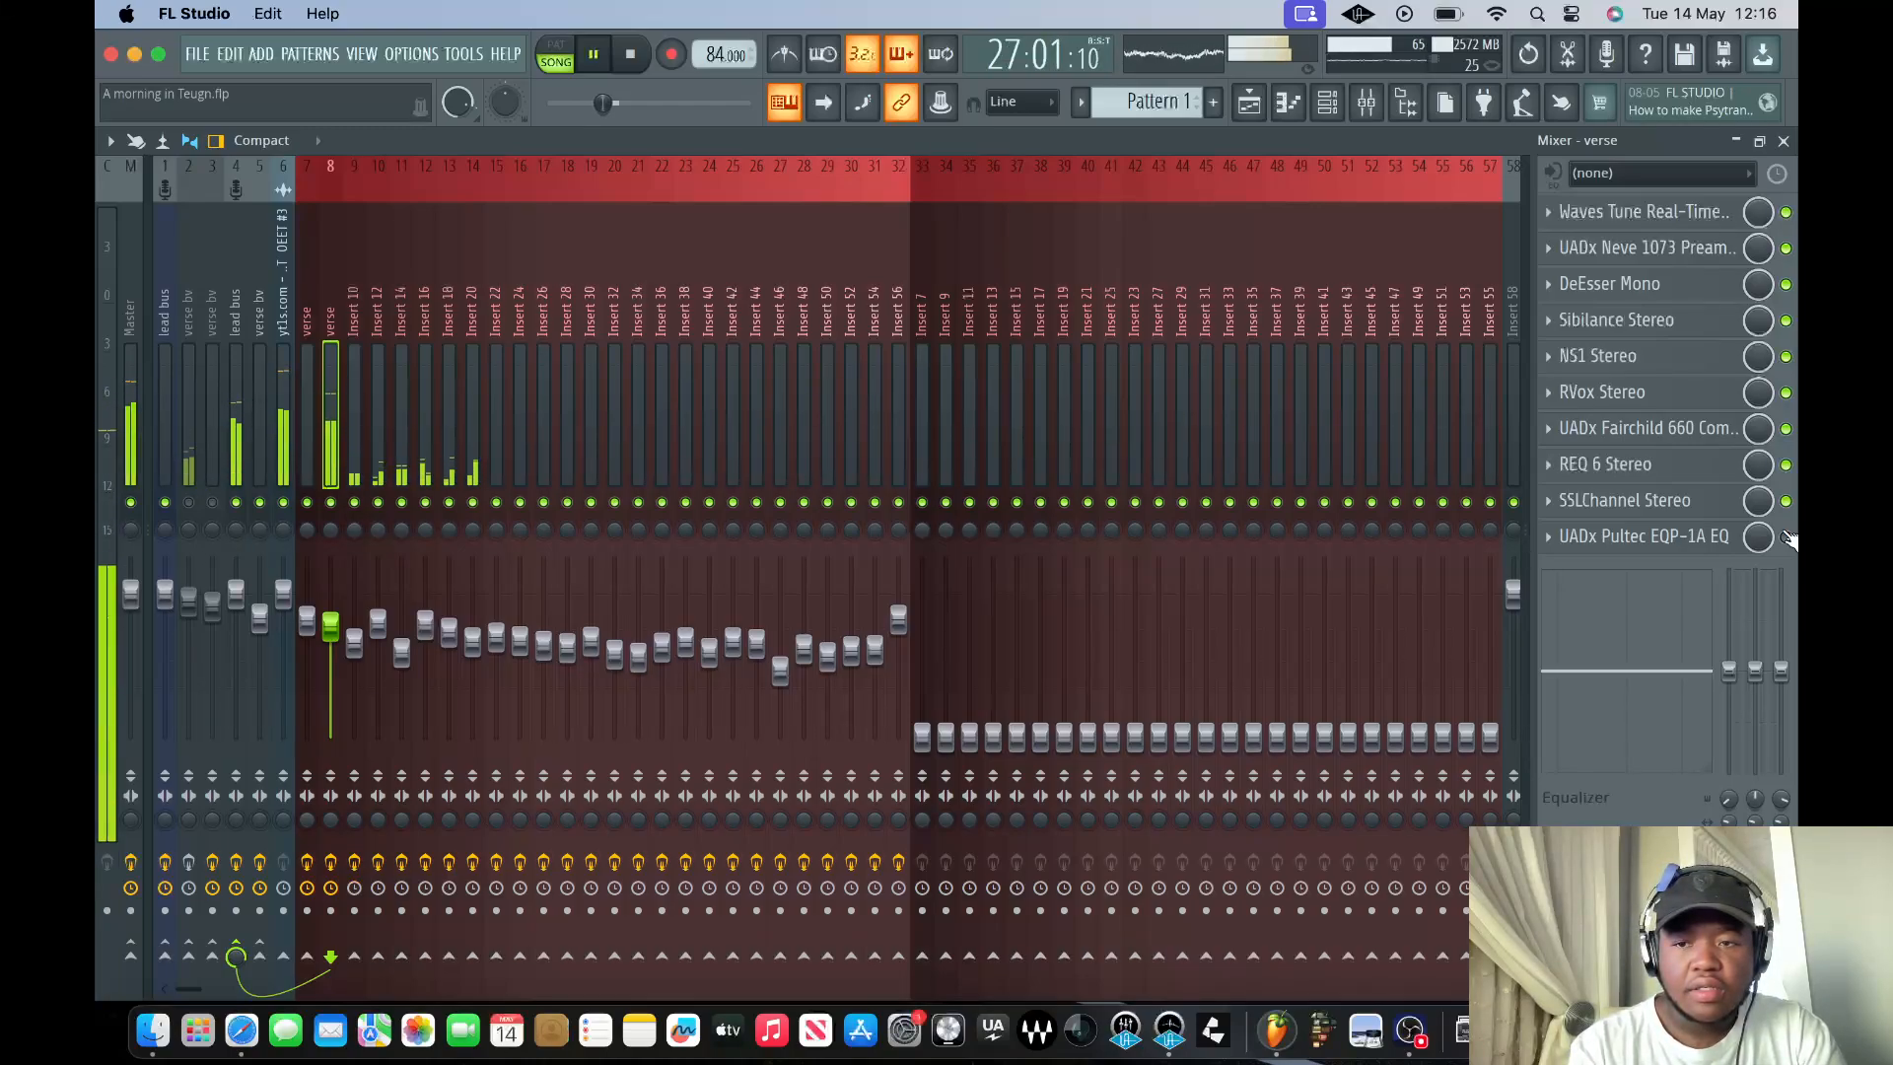
key(space)
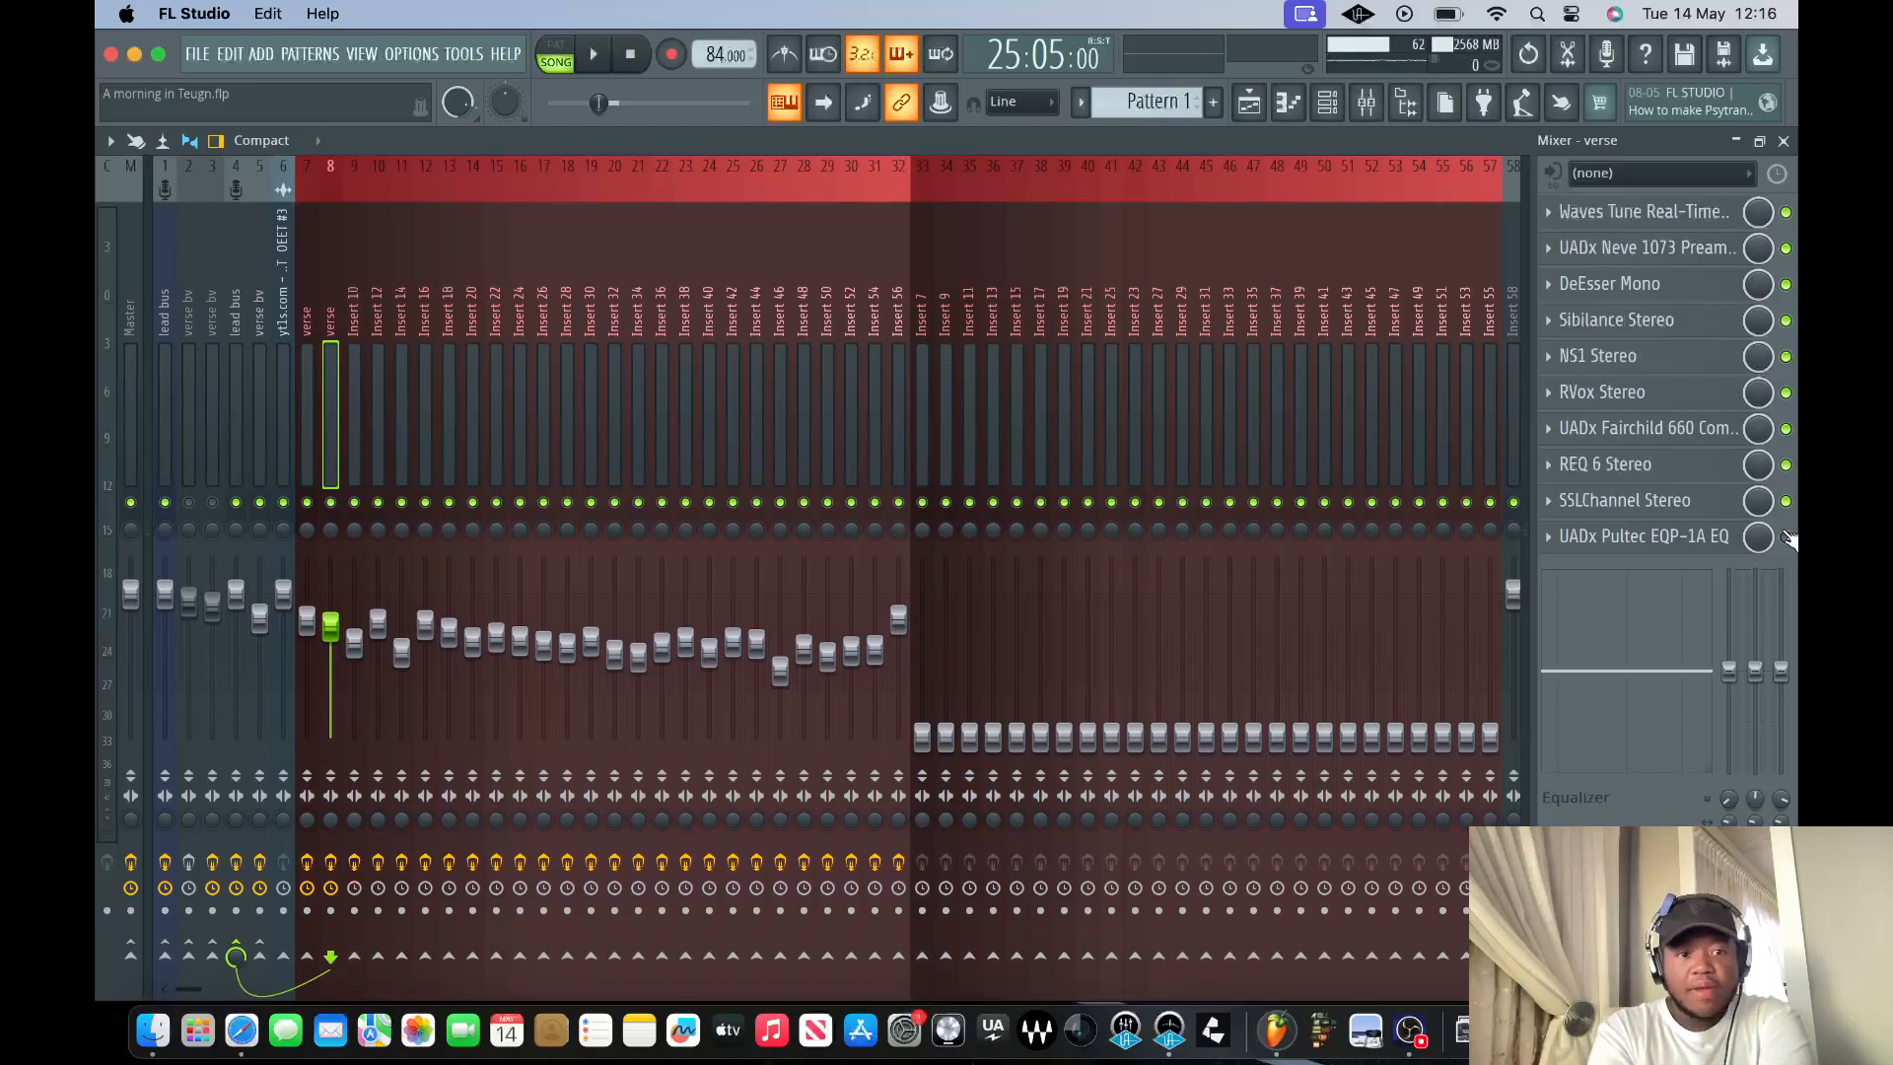
- Mute the hook lead vocal on mixer track 8 and unmute the verse bv bus on track 2
click(425, 394)
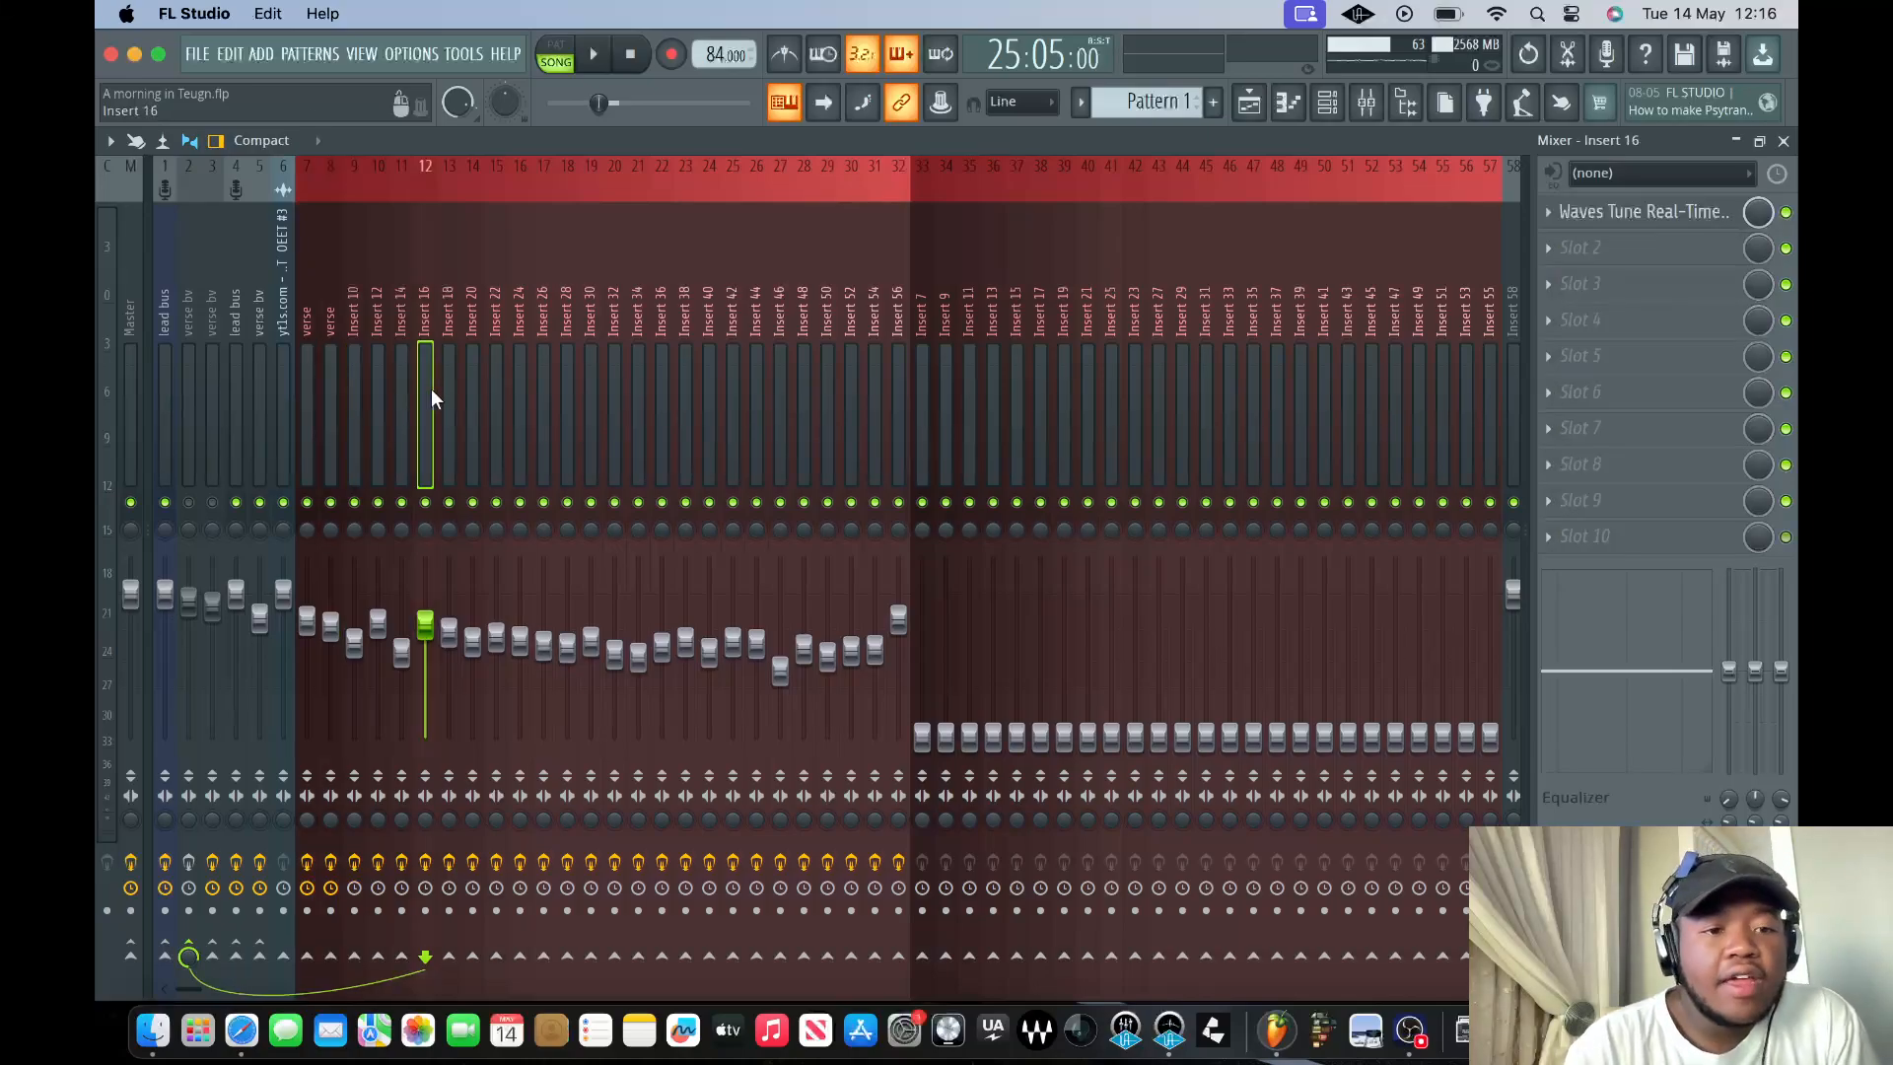
click(330, 502)
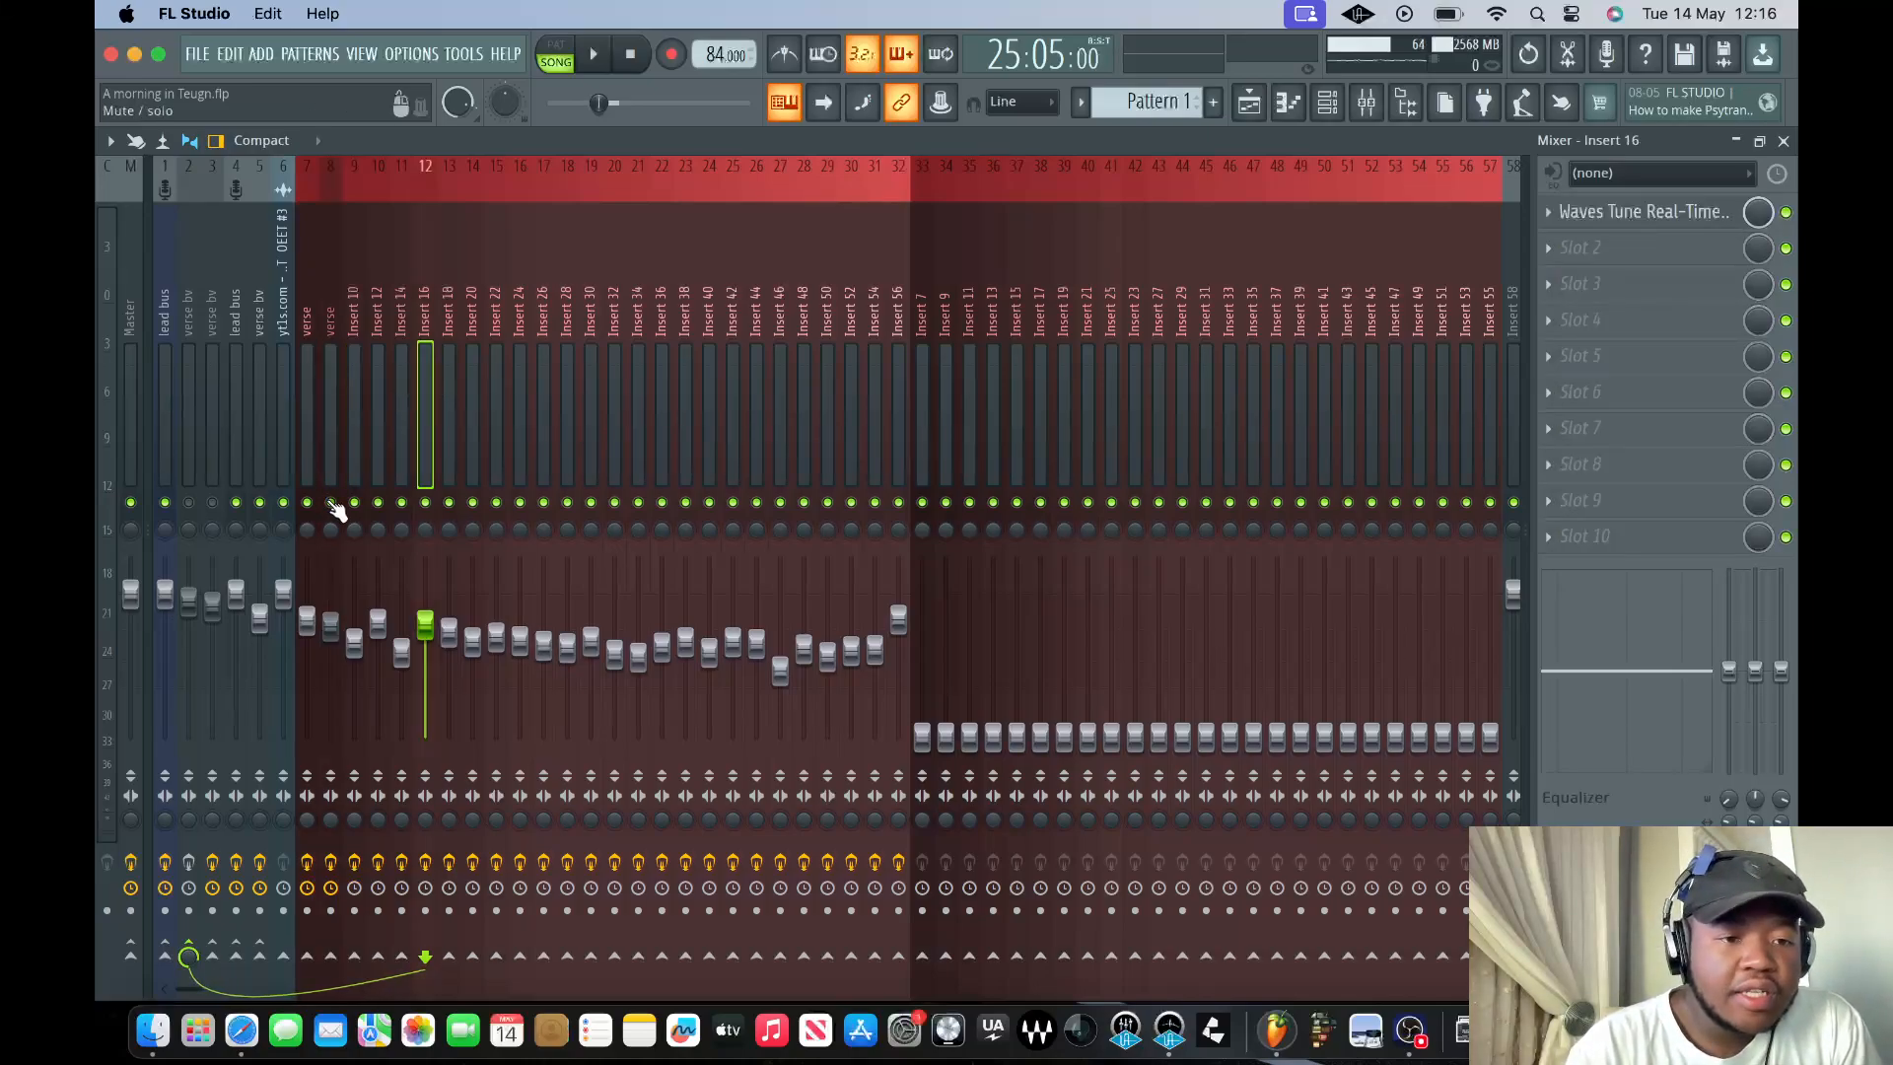
click(188, 502)
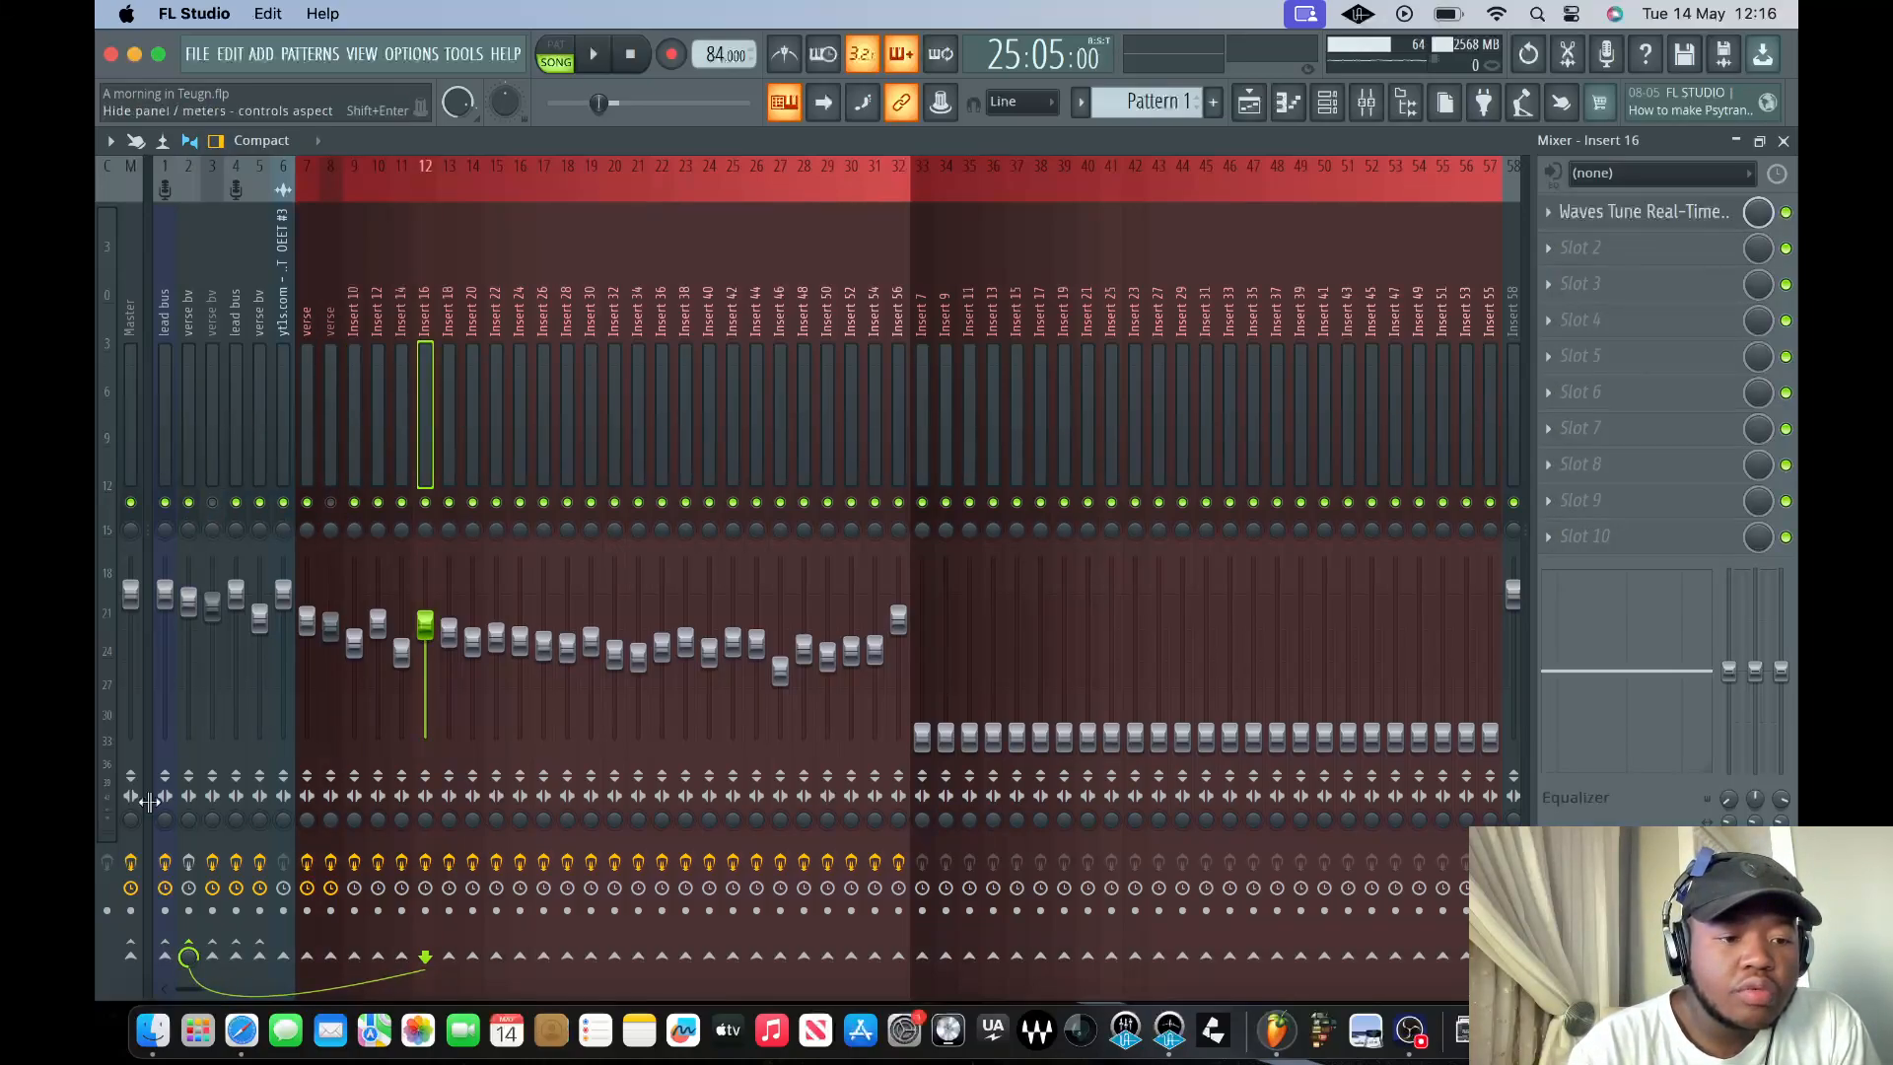
- Step through the hook backing vocal inserts to examine their plugin slots and bus routing
key(Right)
key(Right)
key(Right)
key(Right)
key(Right)
key(Right)
key(Right)
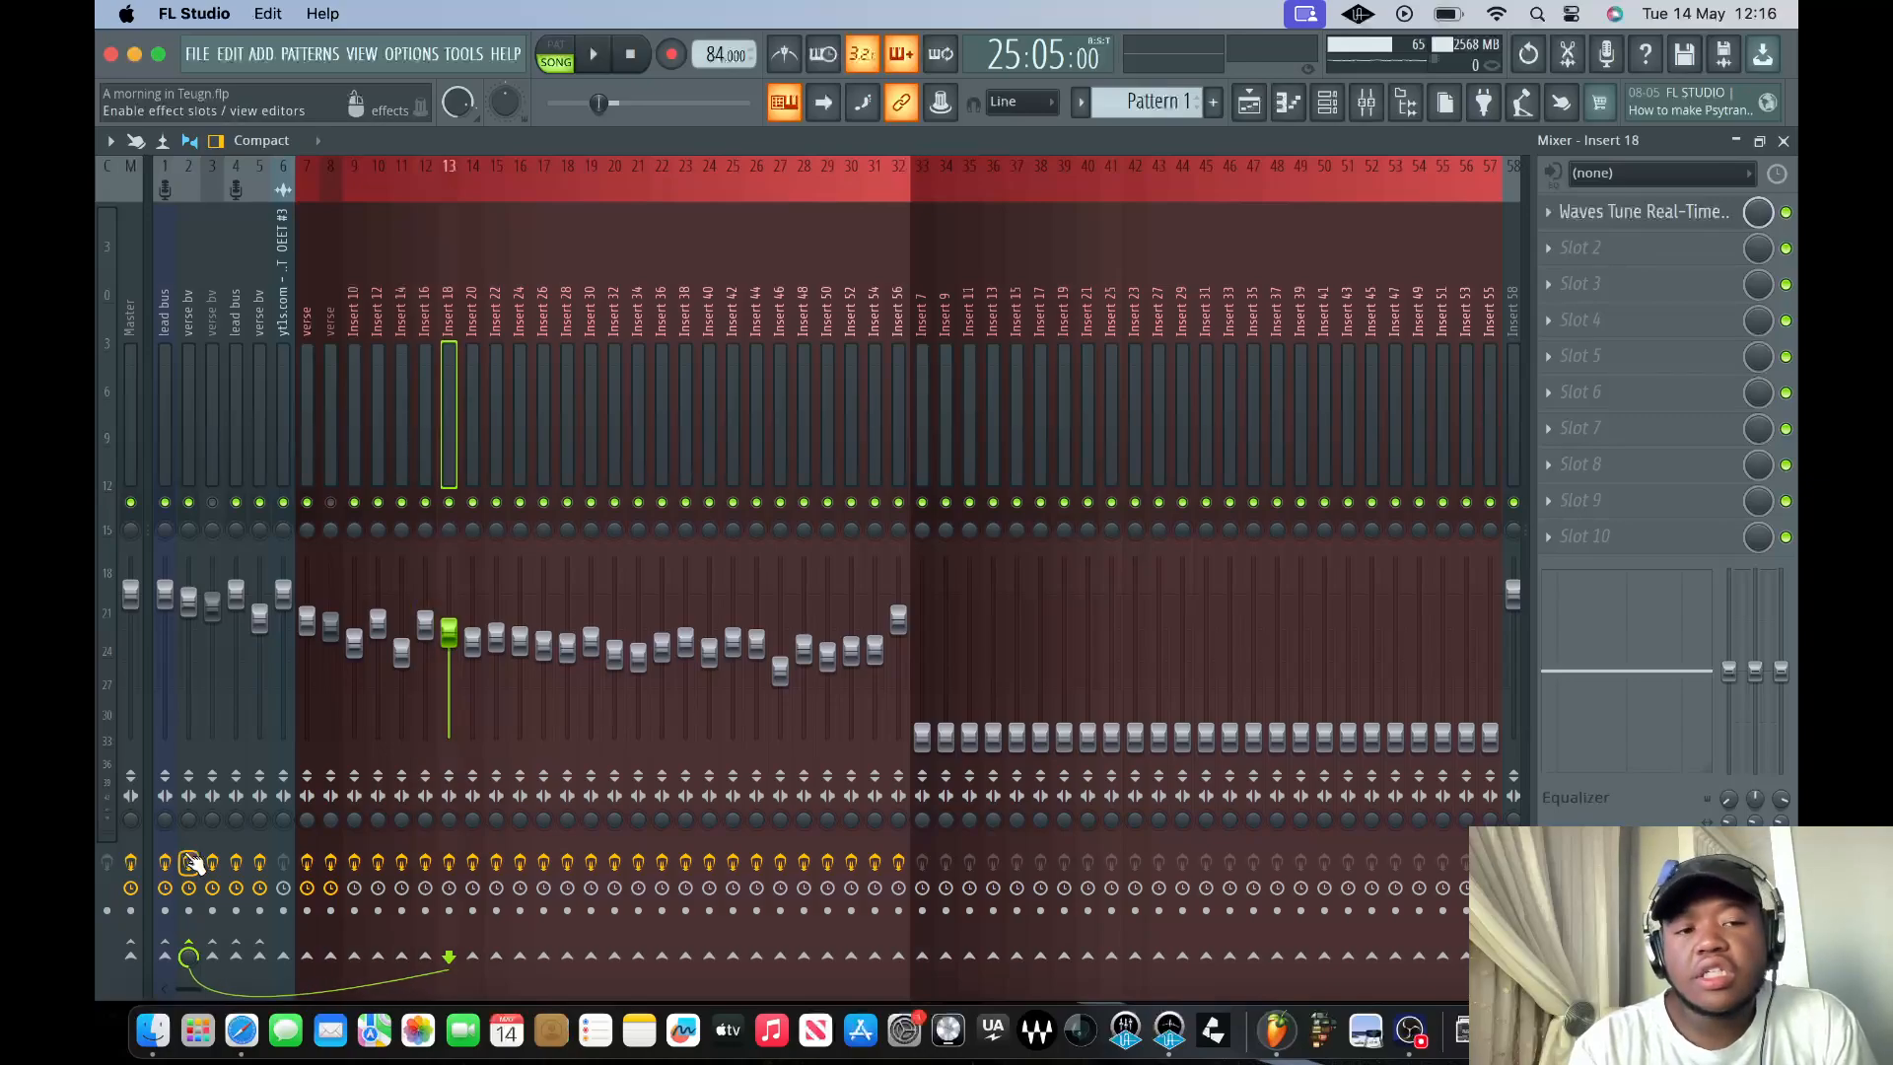
key(Left)
key(Left)
key(Left)
key(Left)
key(Left)
key(Left)
key(Left)
key(Left)
key(Left)
key(Left)
key(Left)
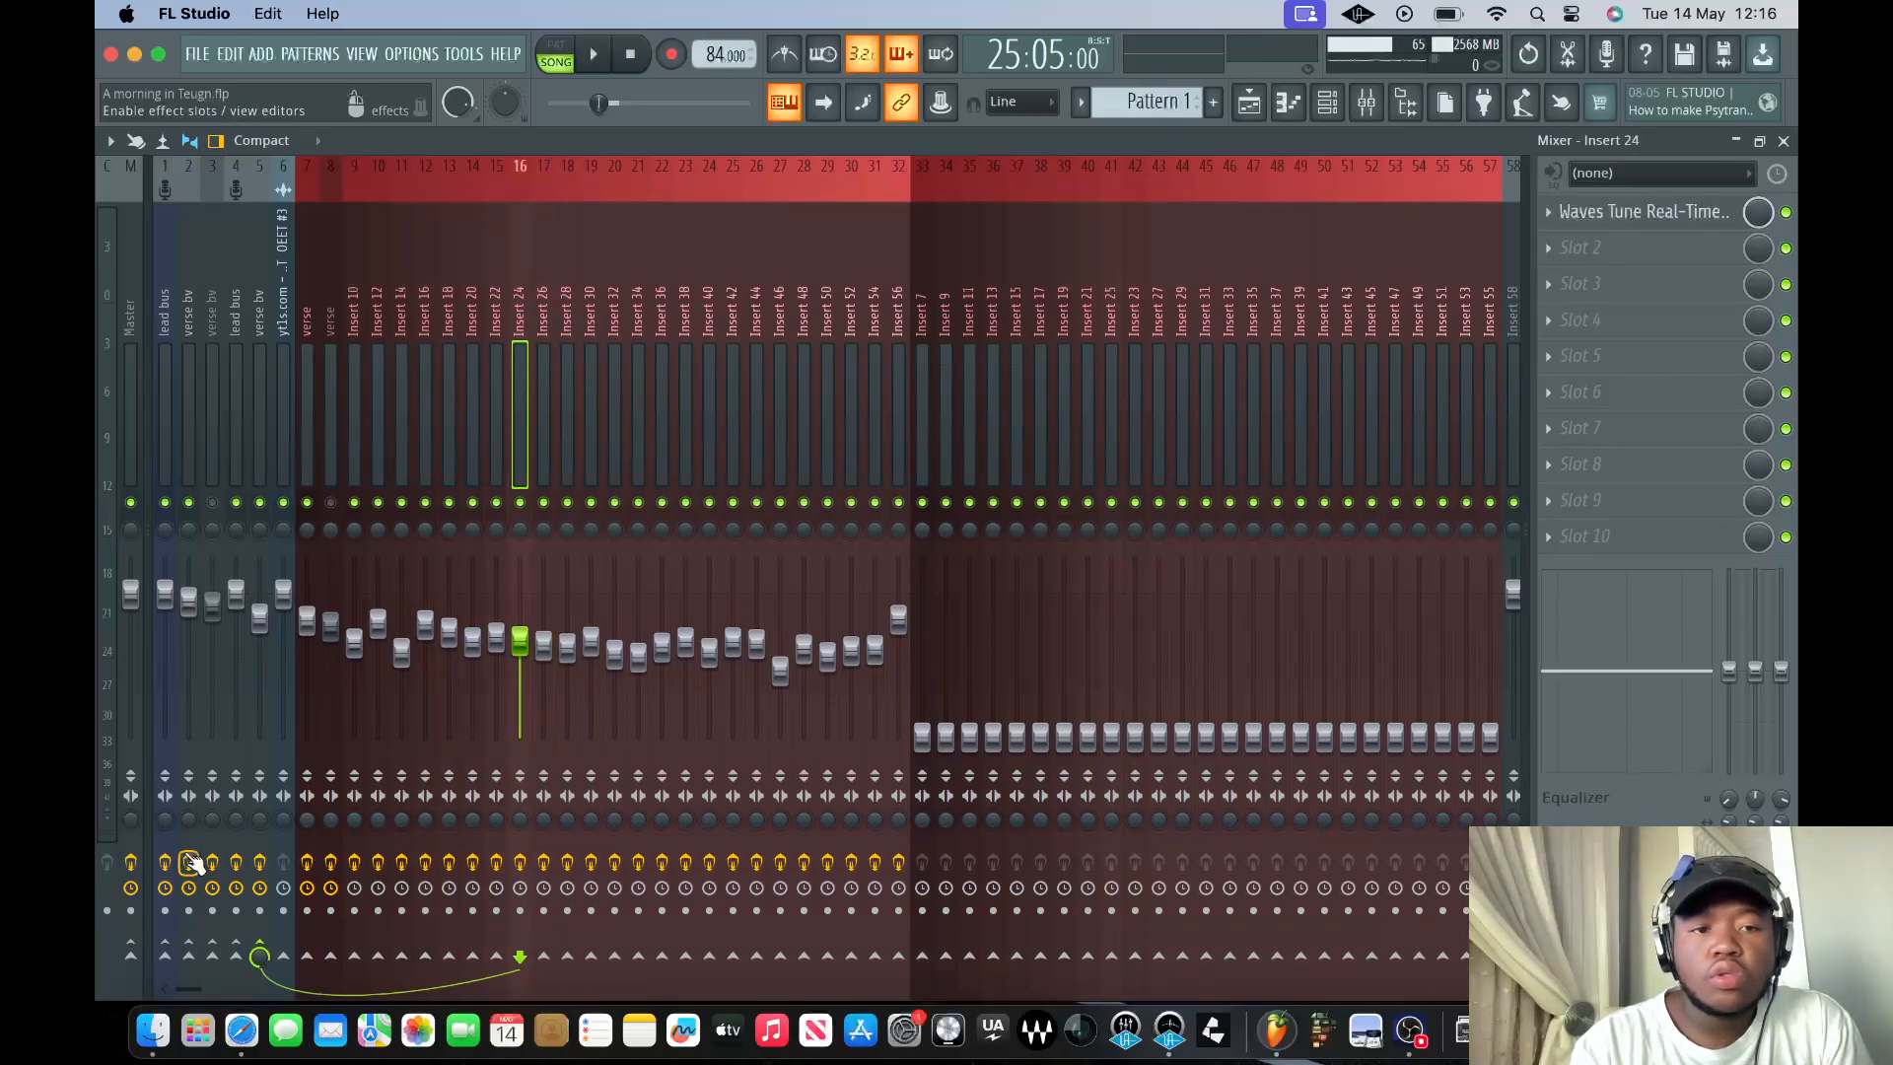
- Select the verse bv bus on track 2 and play the hook's backing vocals without the lead
key(Left)
key(Left)
key(Left)
key(Left)
key(Left)
key(Left)
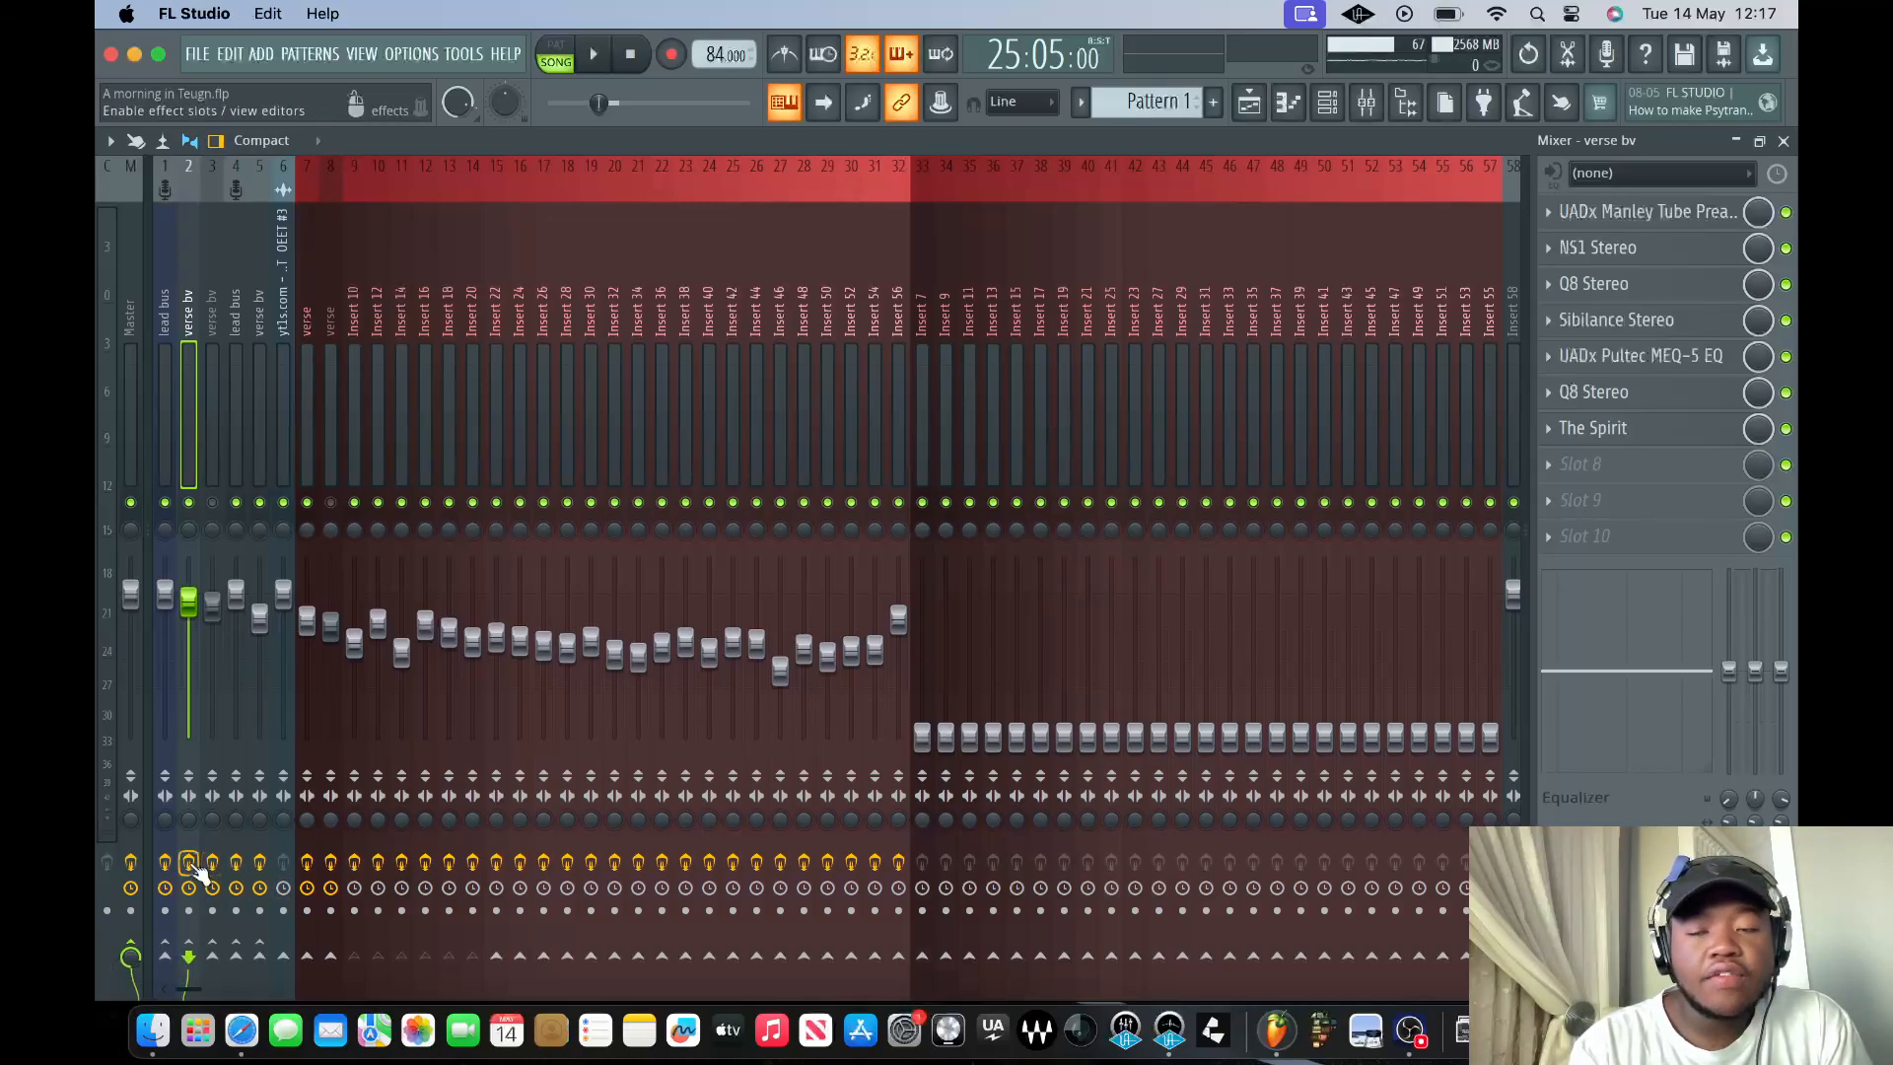
key(space)
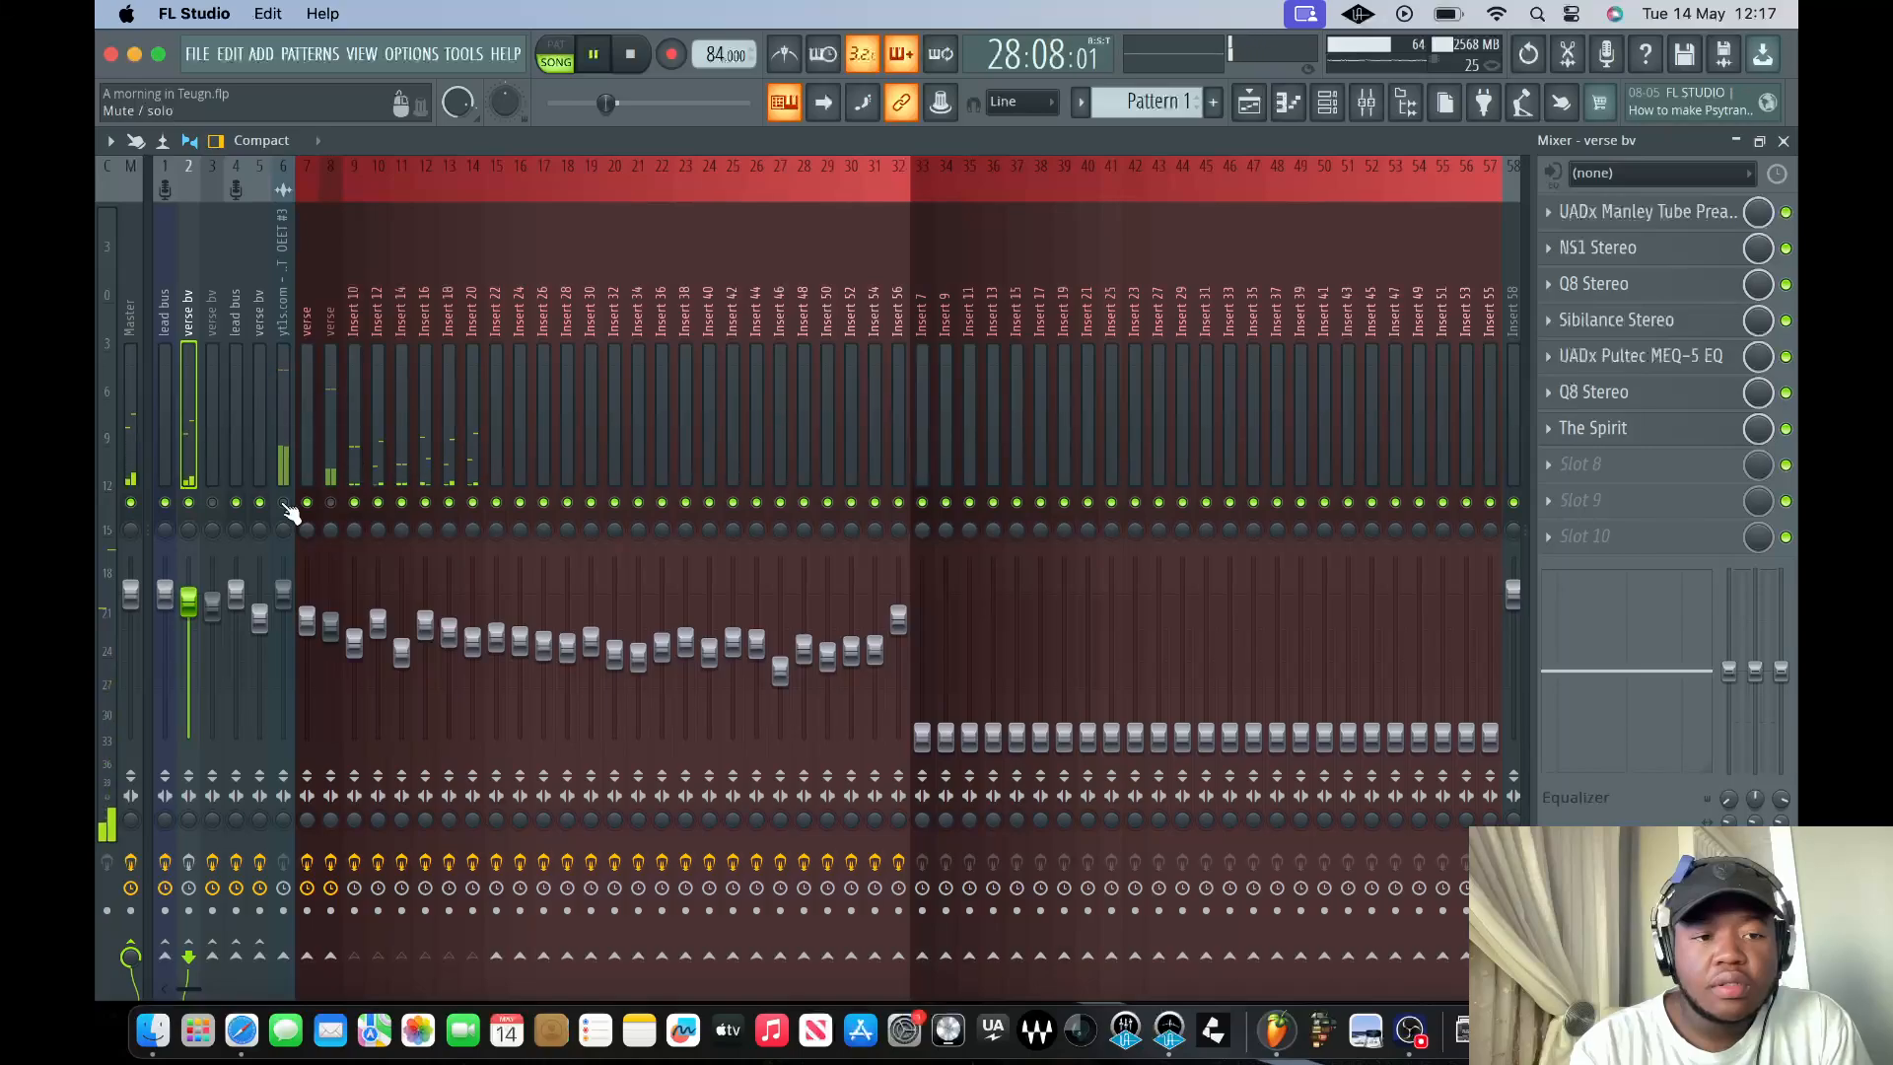
key(space)
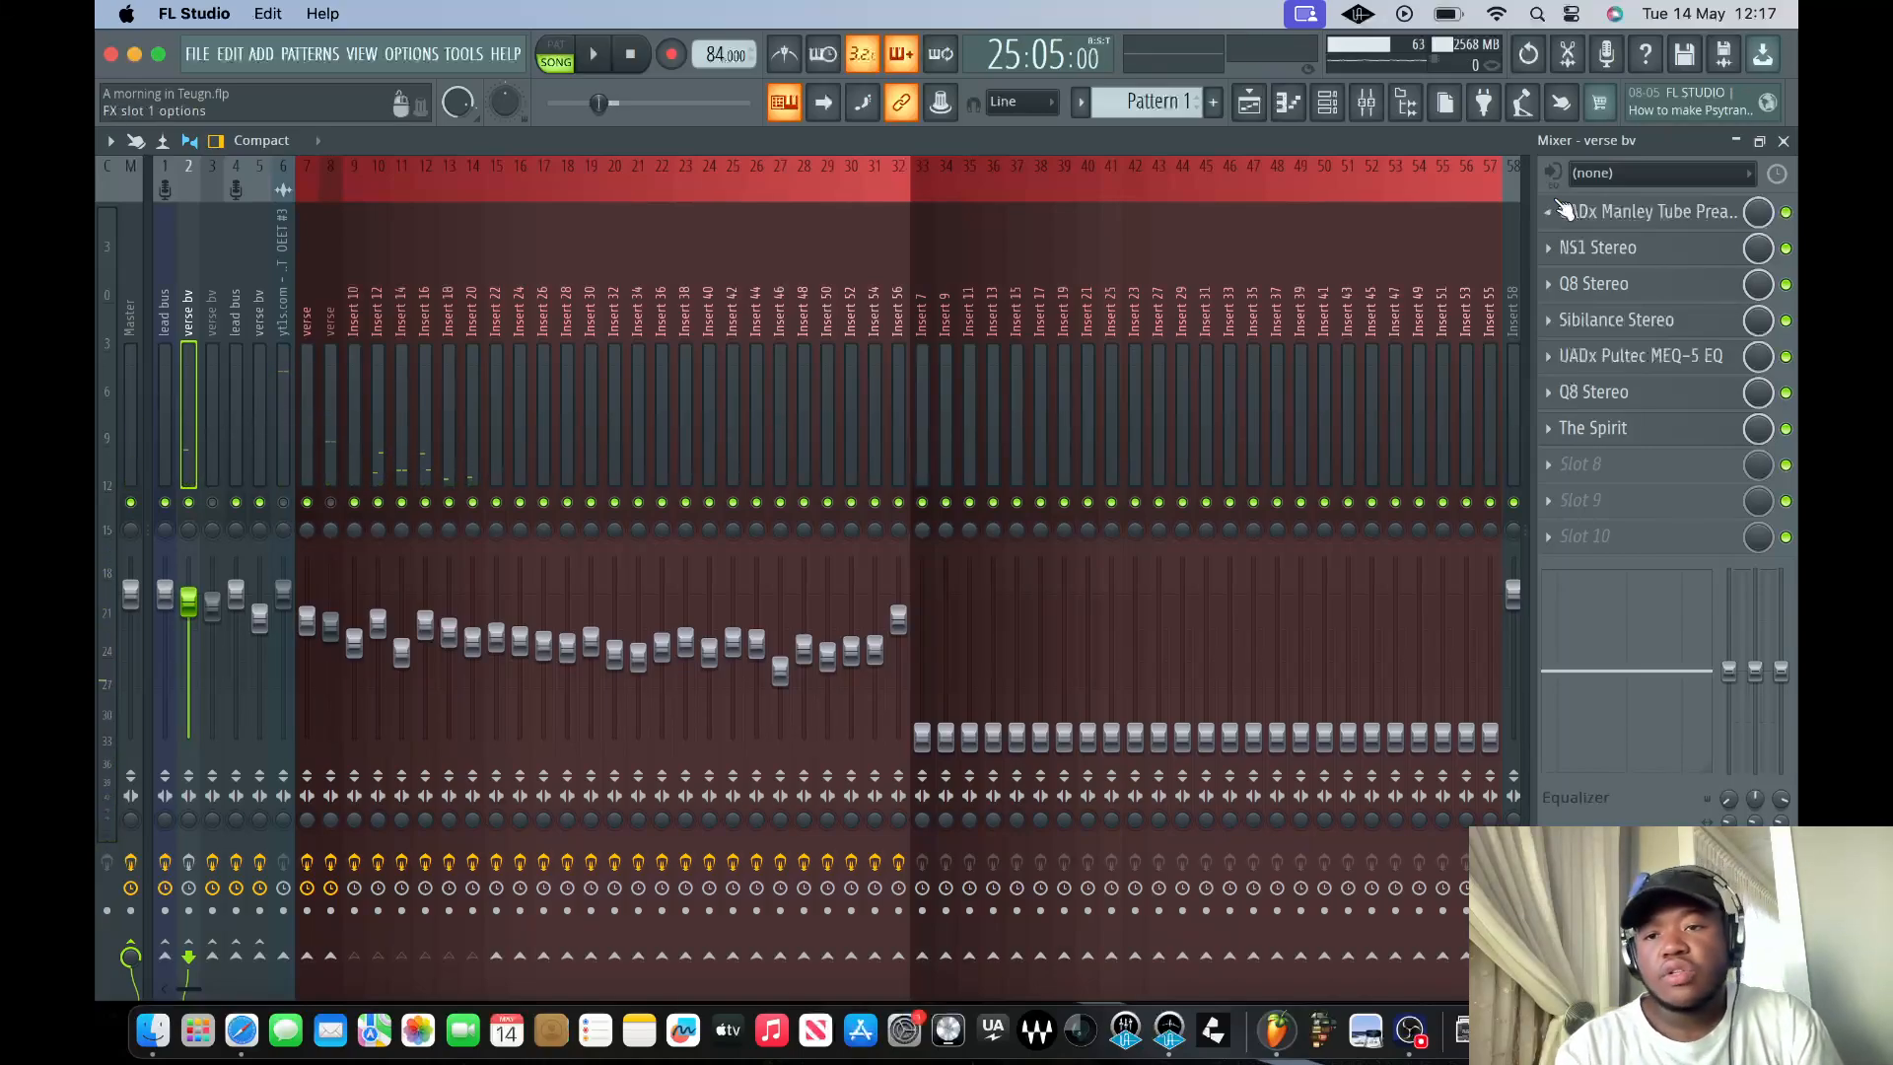
- Set the gain of the UADx Manley Tube Preamp on the verse bv bus to 55 dB
click(1671, 223)
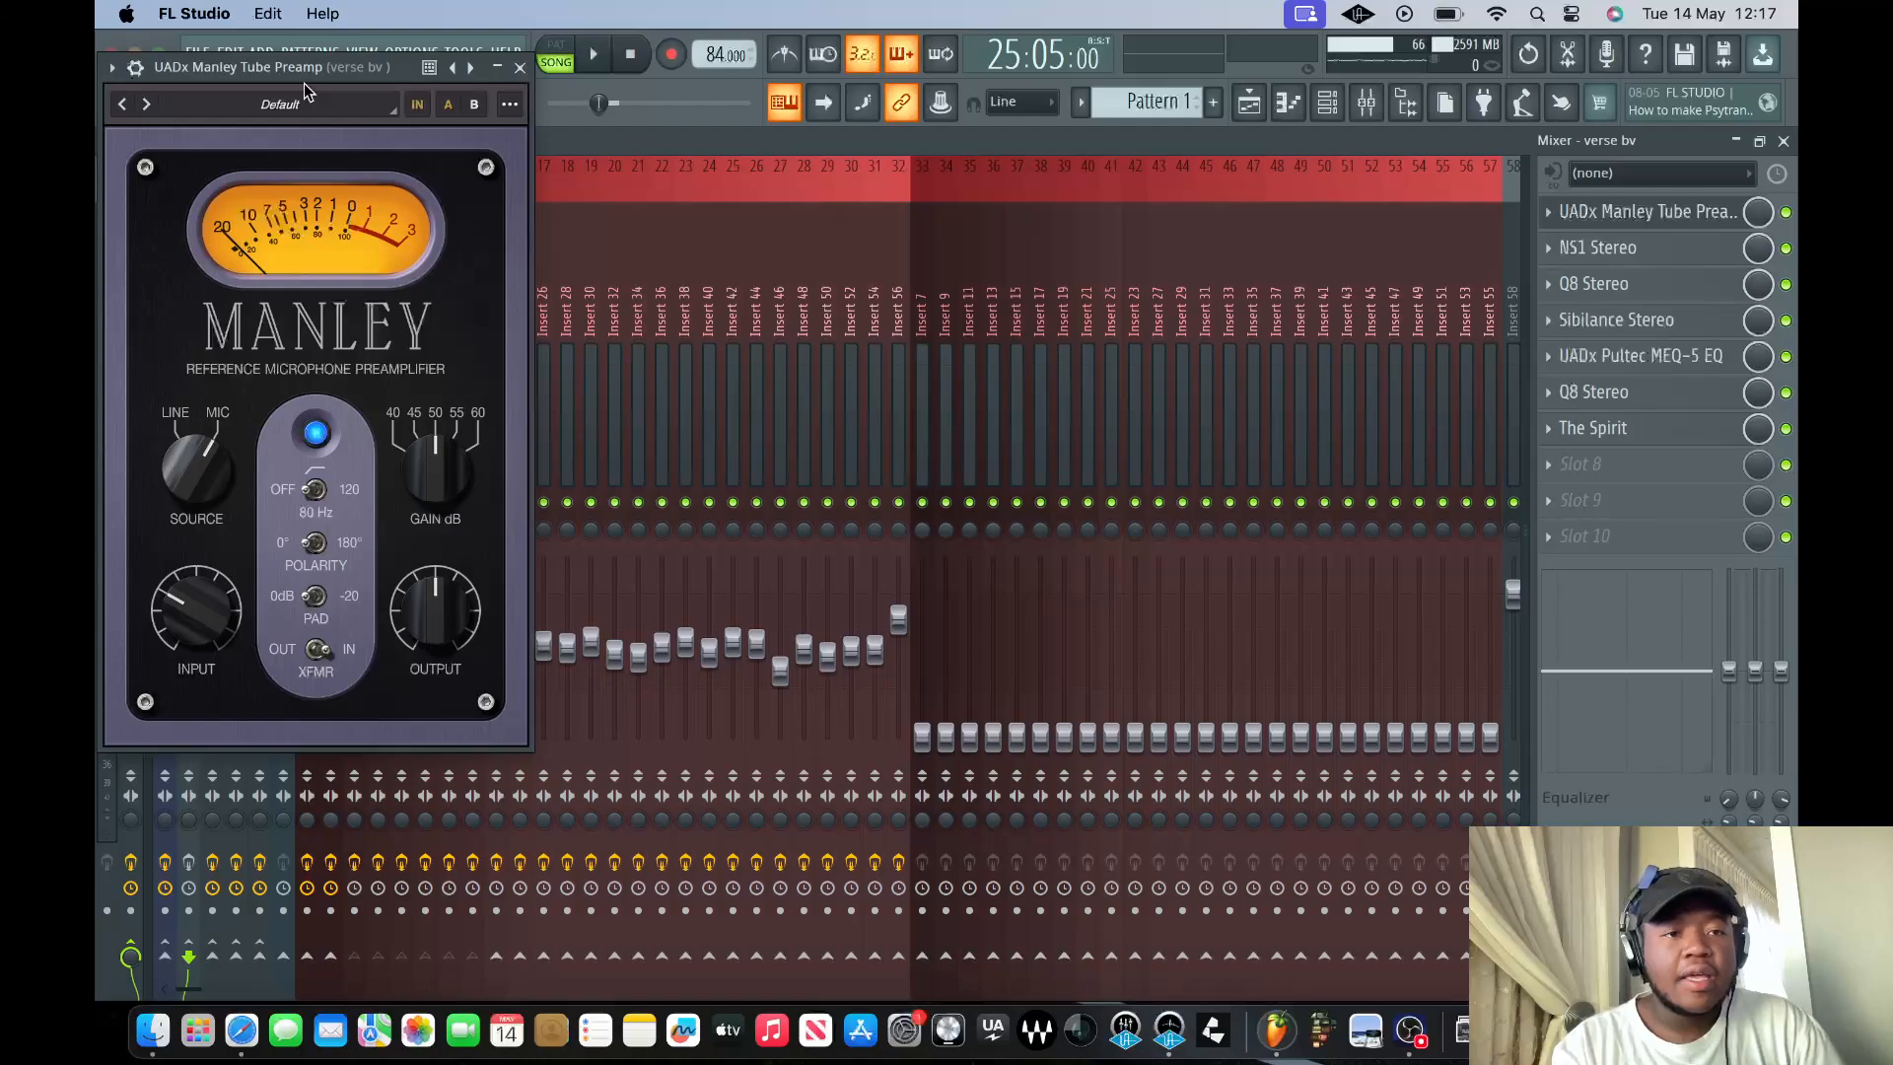
drag(316, 67, 812, 315)
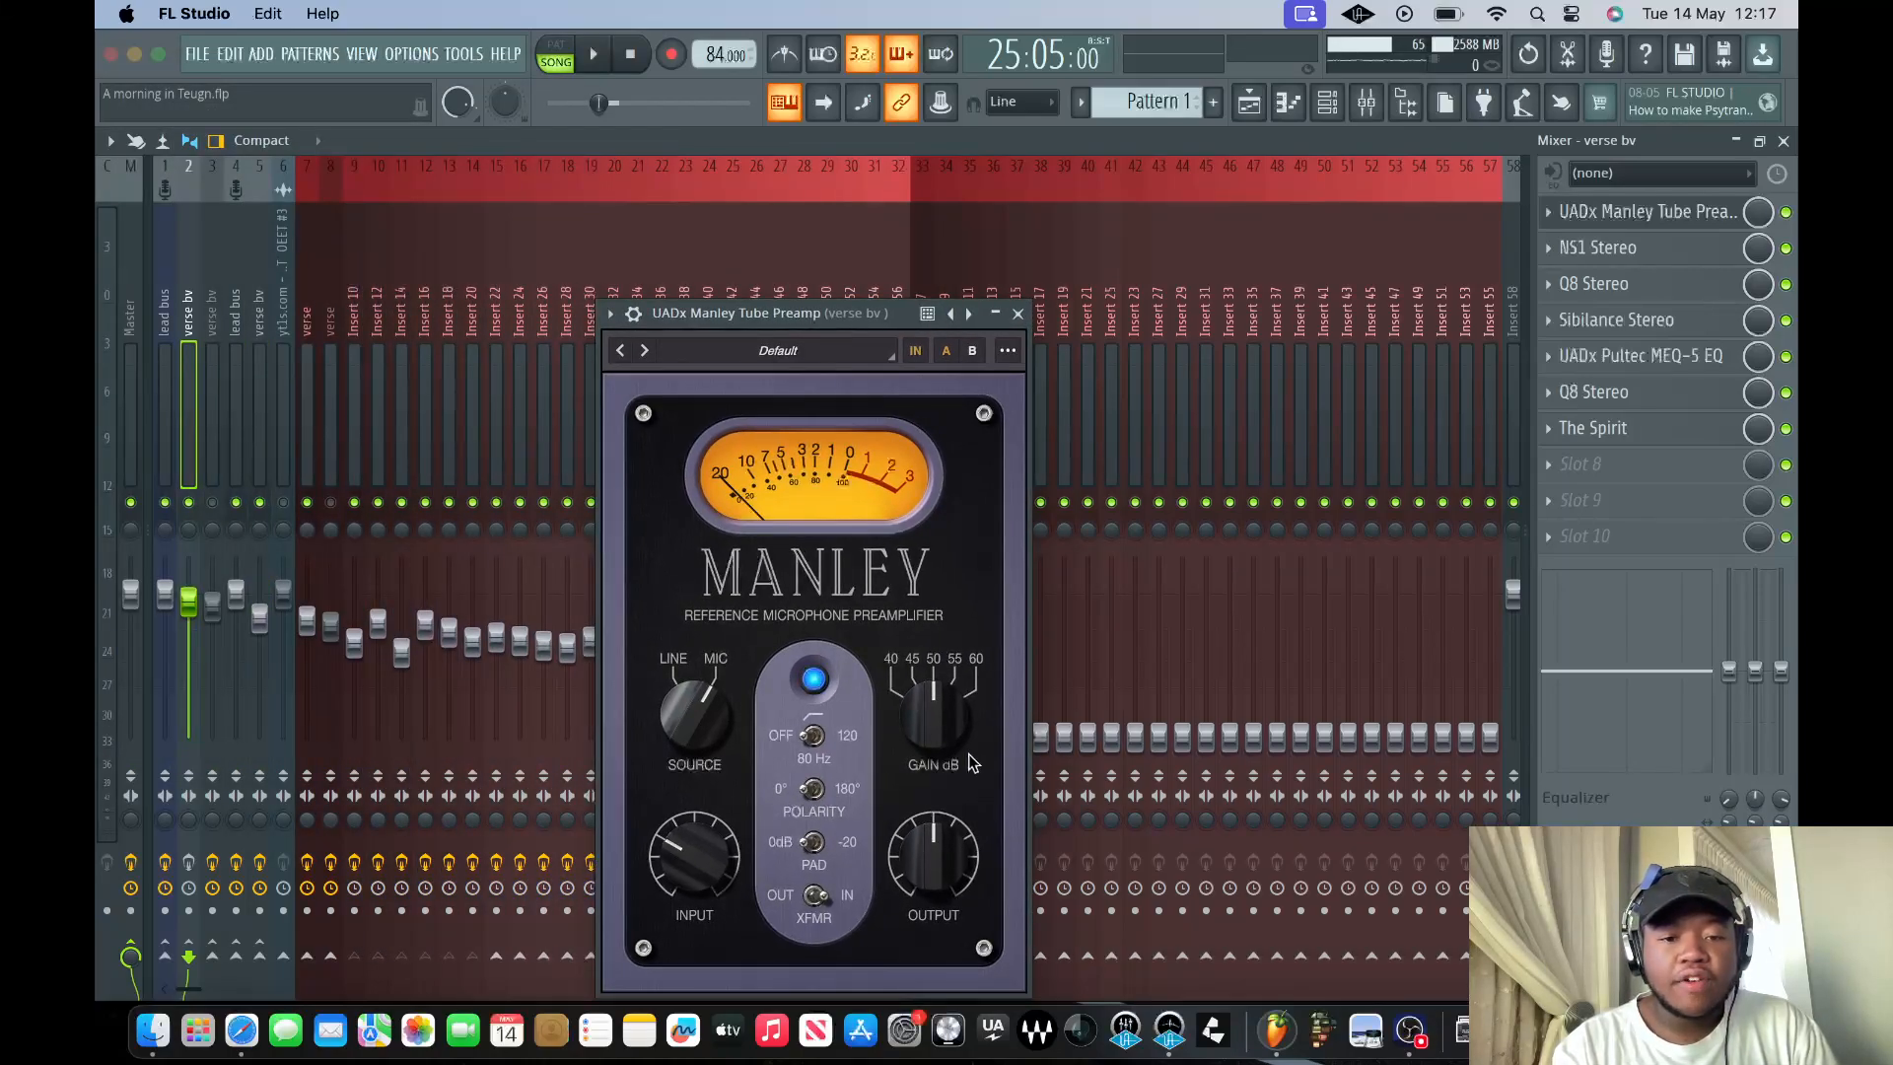
drag(952, 730, 953, 668)
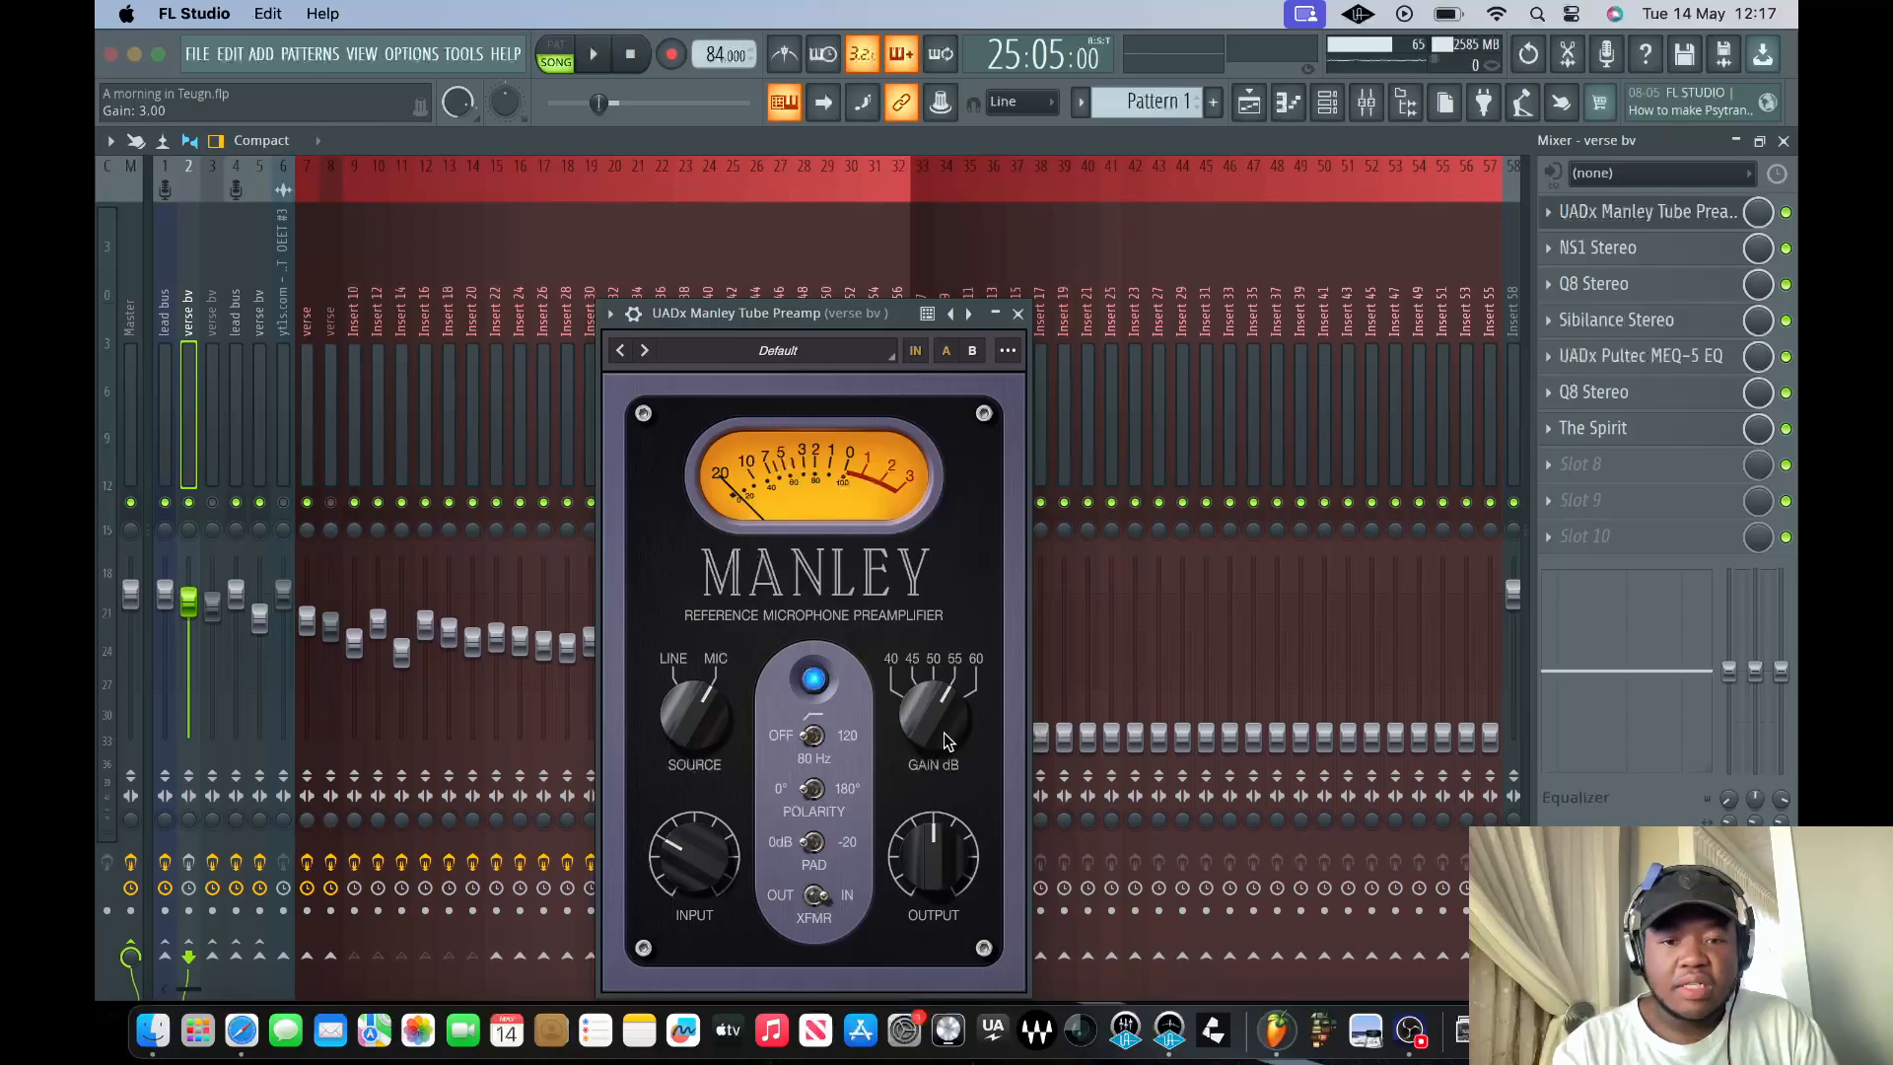
drag(945, 712, 951, 690)
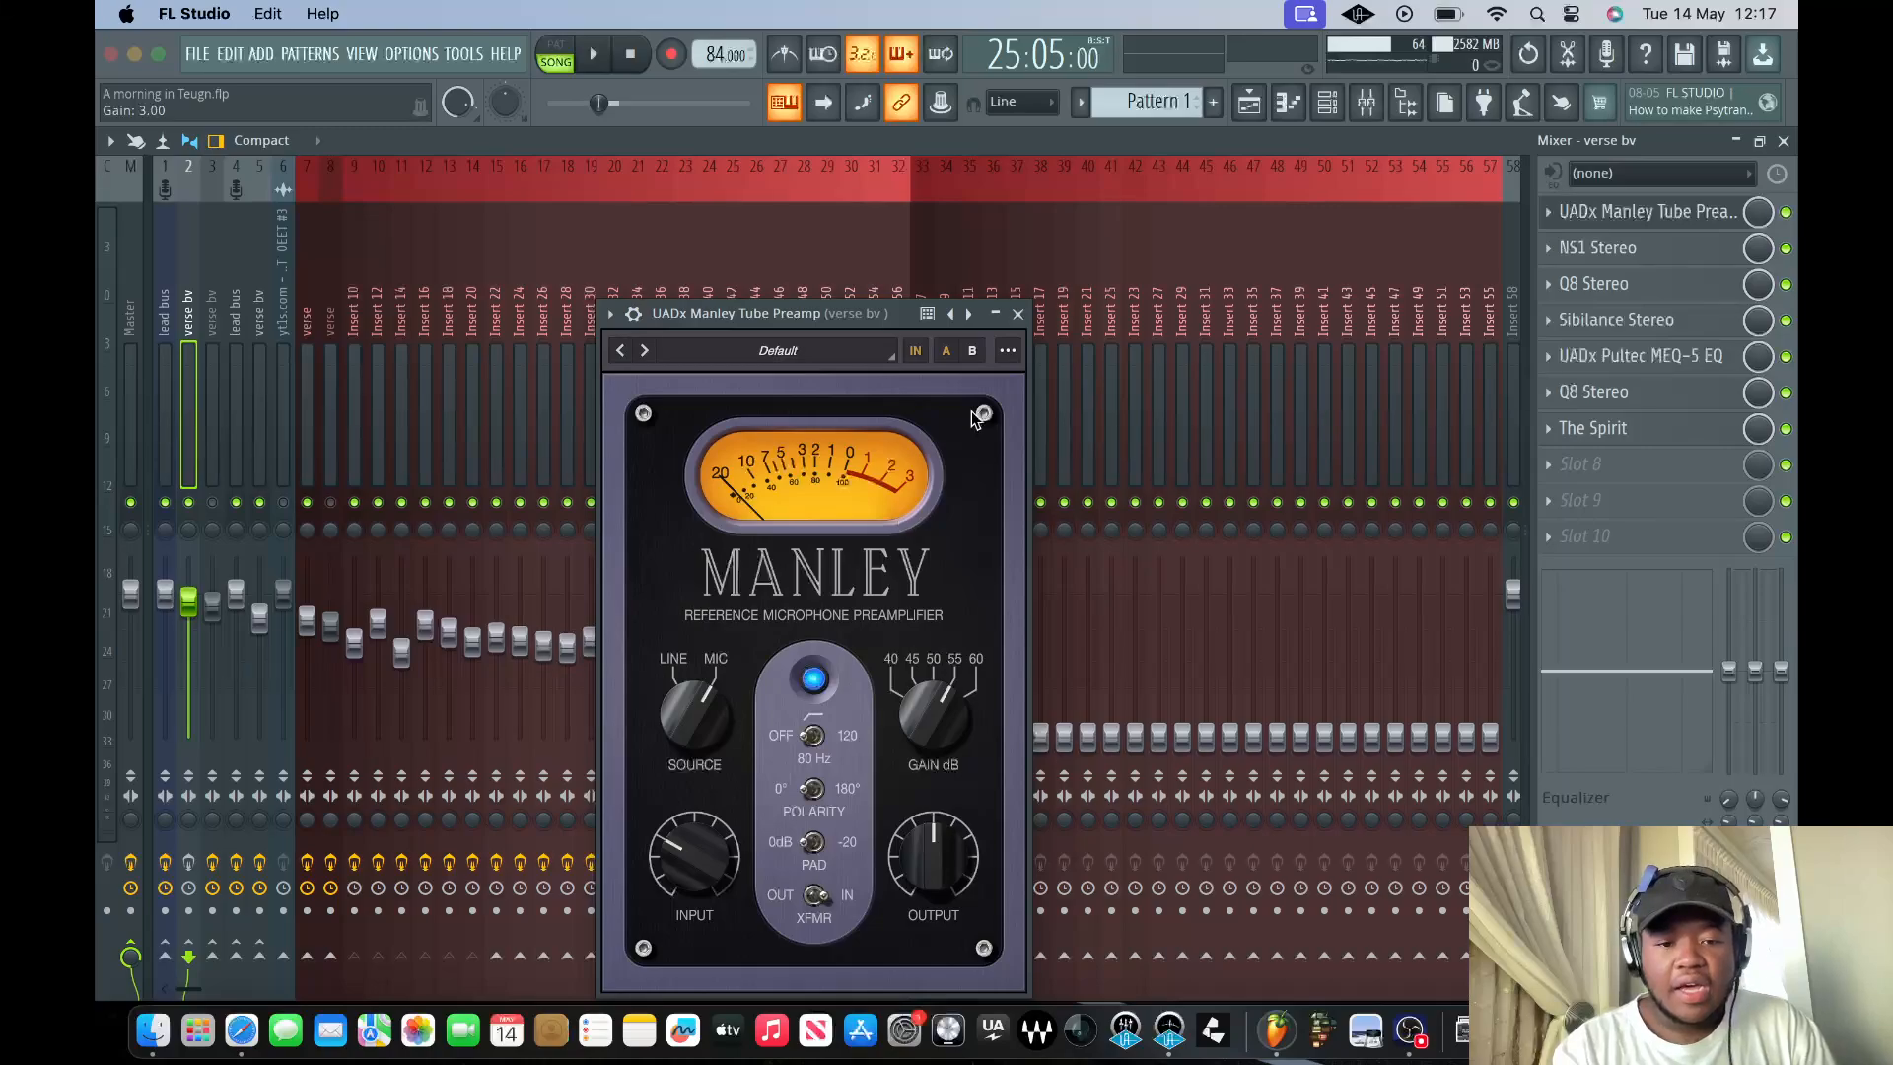
click(1018, 312)
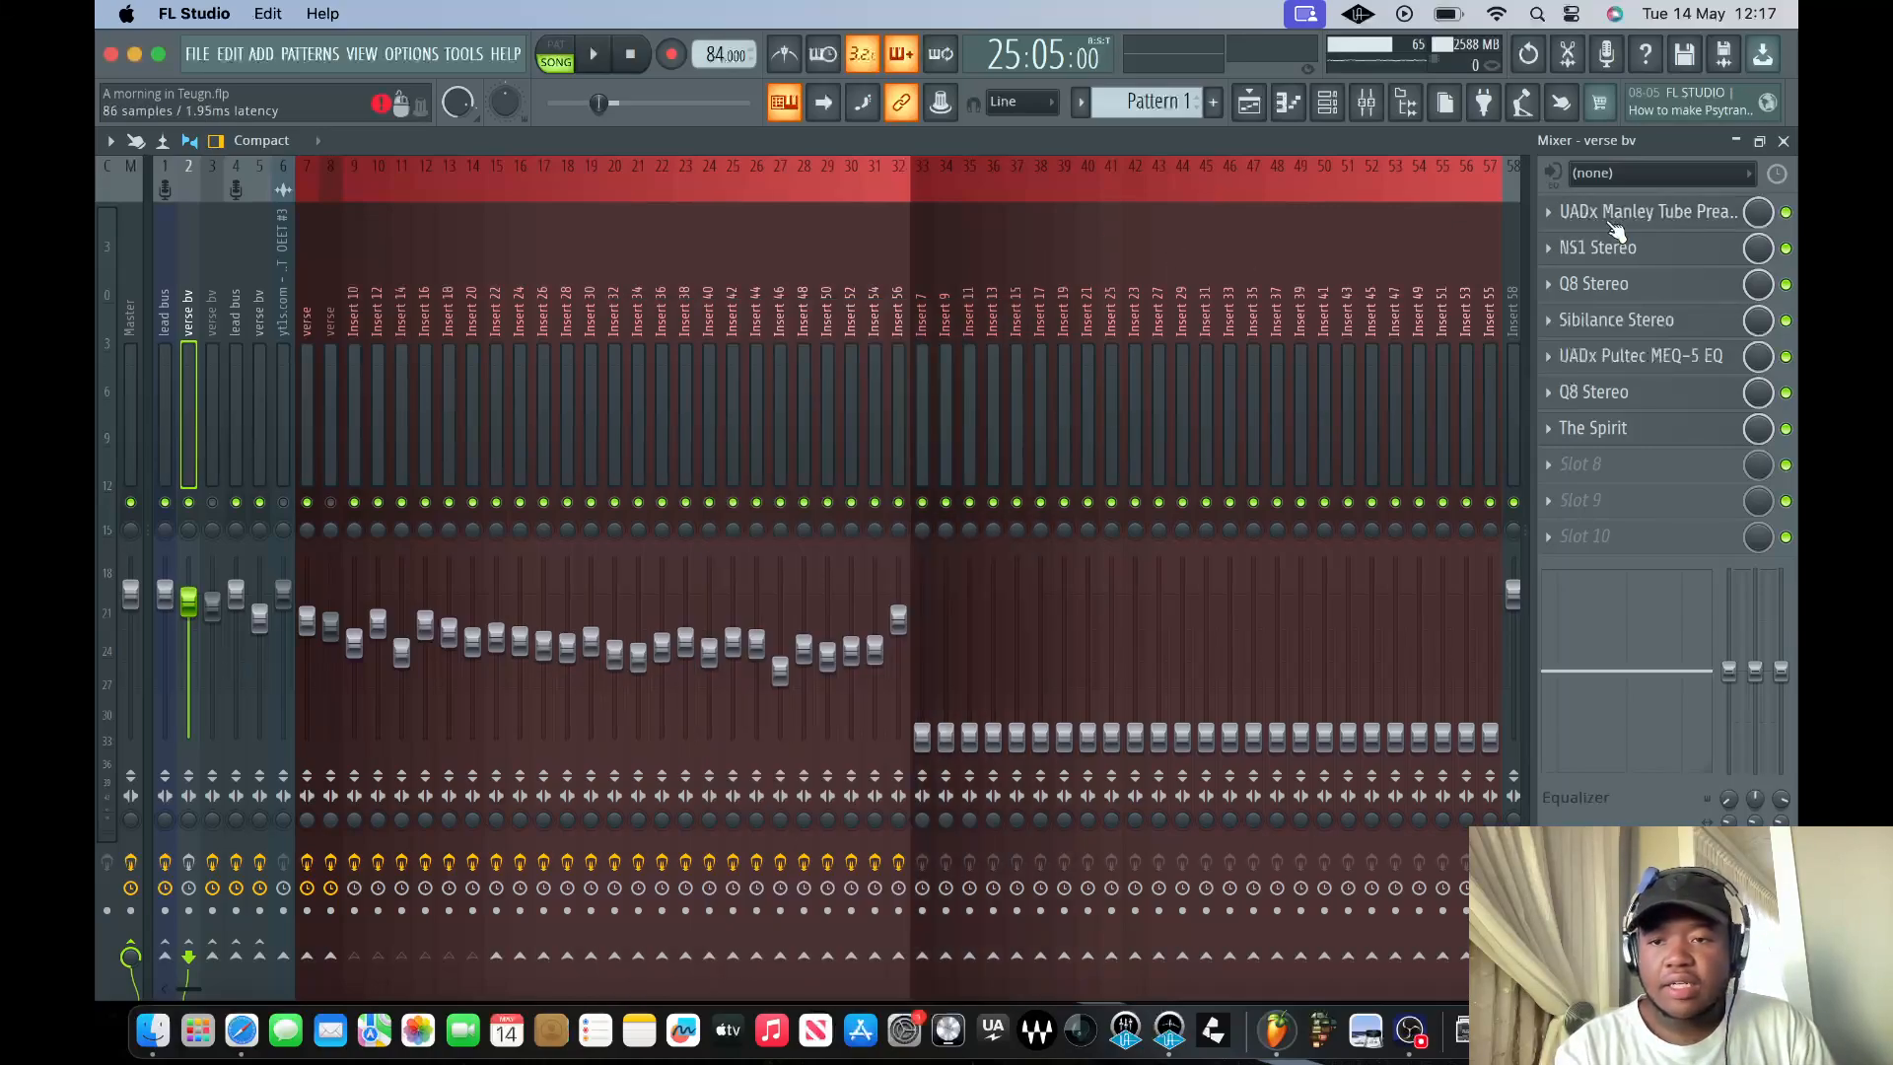
- Examine the NS1 noise suppressor and the first Q8 equalizer settings on the verse bv bus
click(1603, 247)
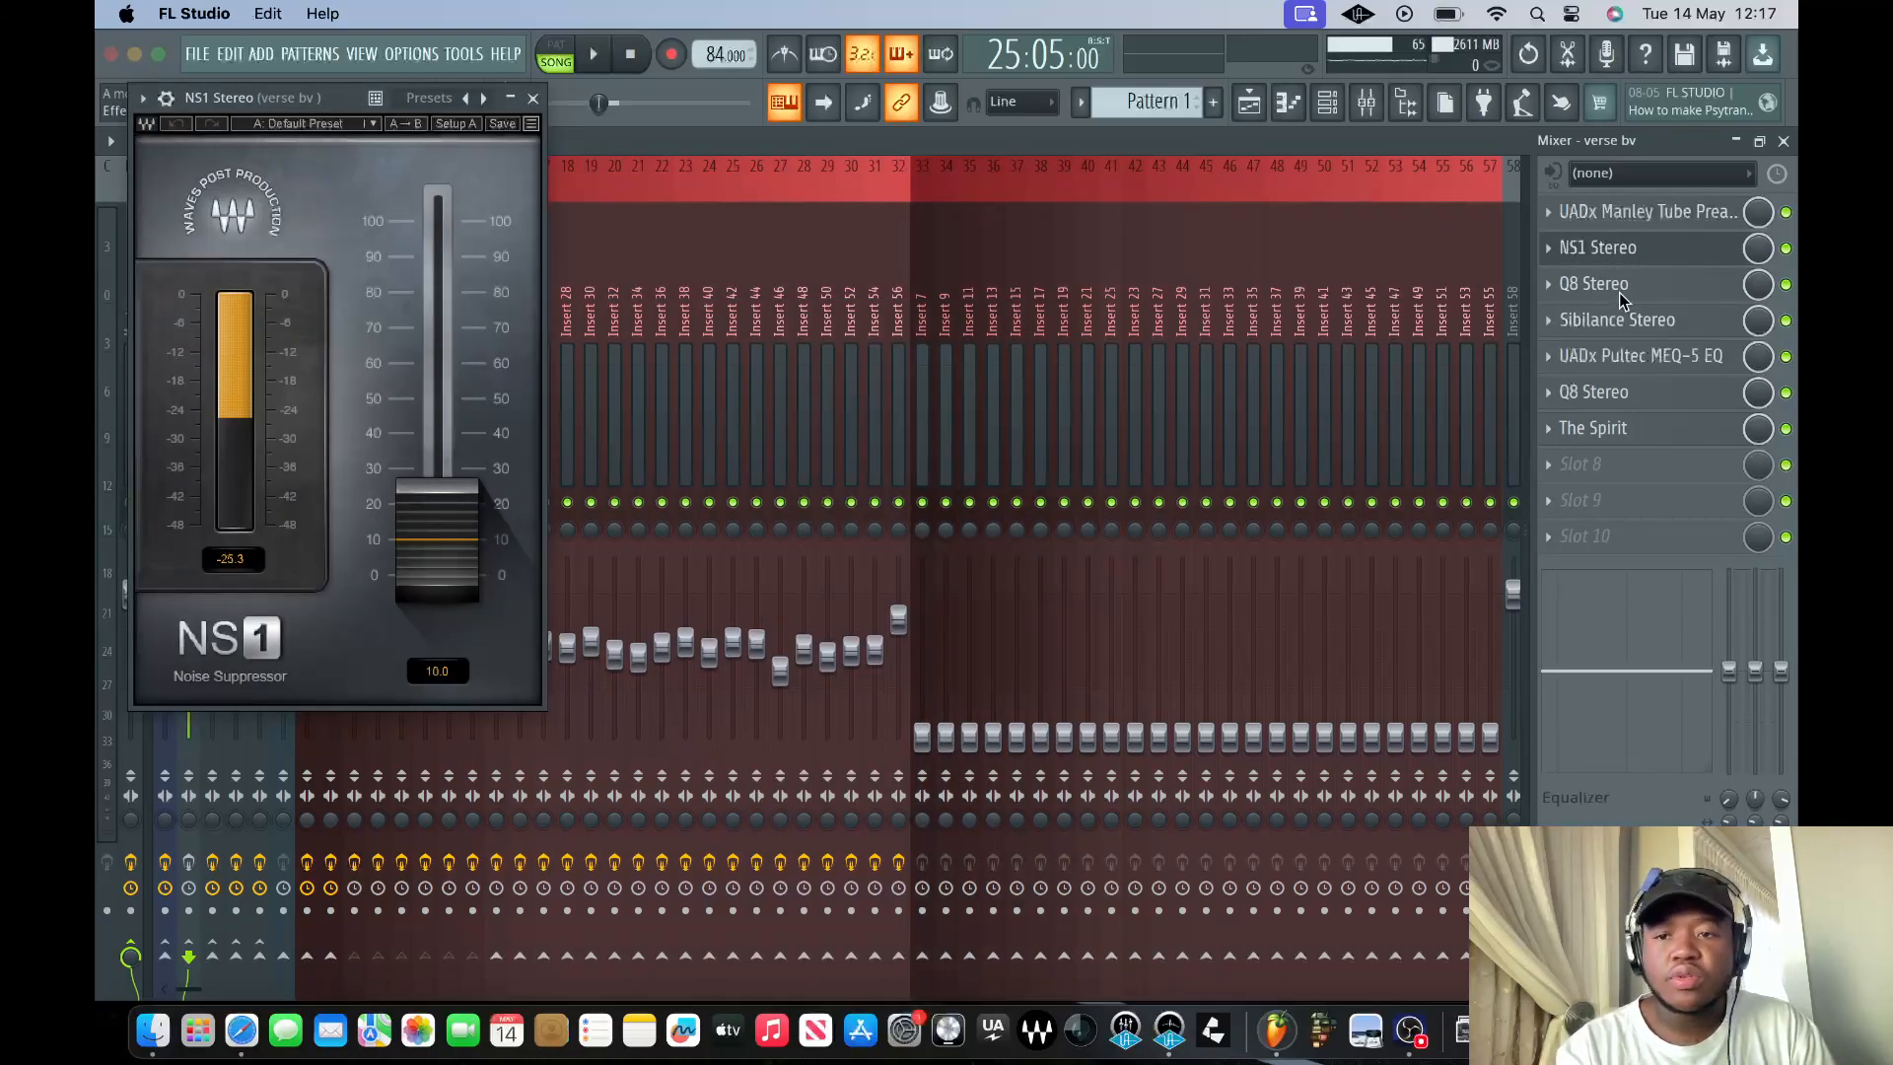
click(1622, 293)
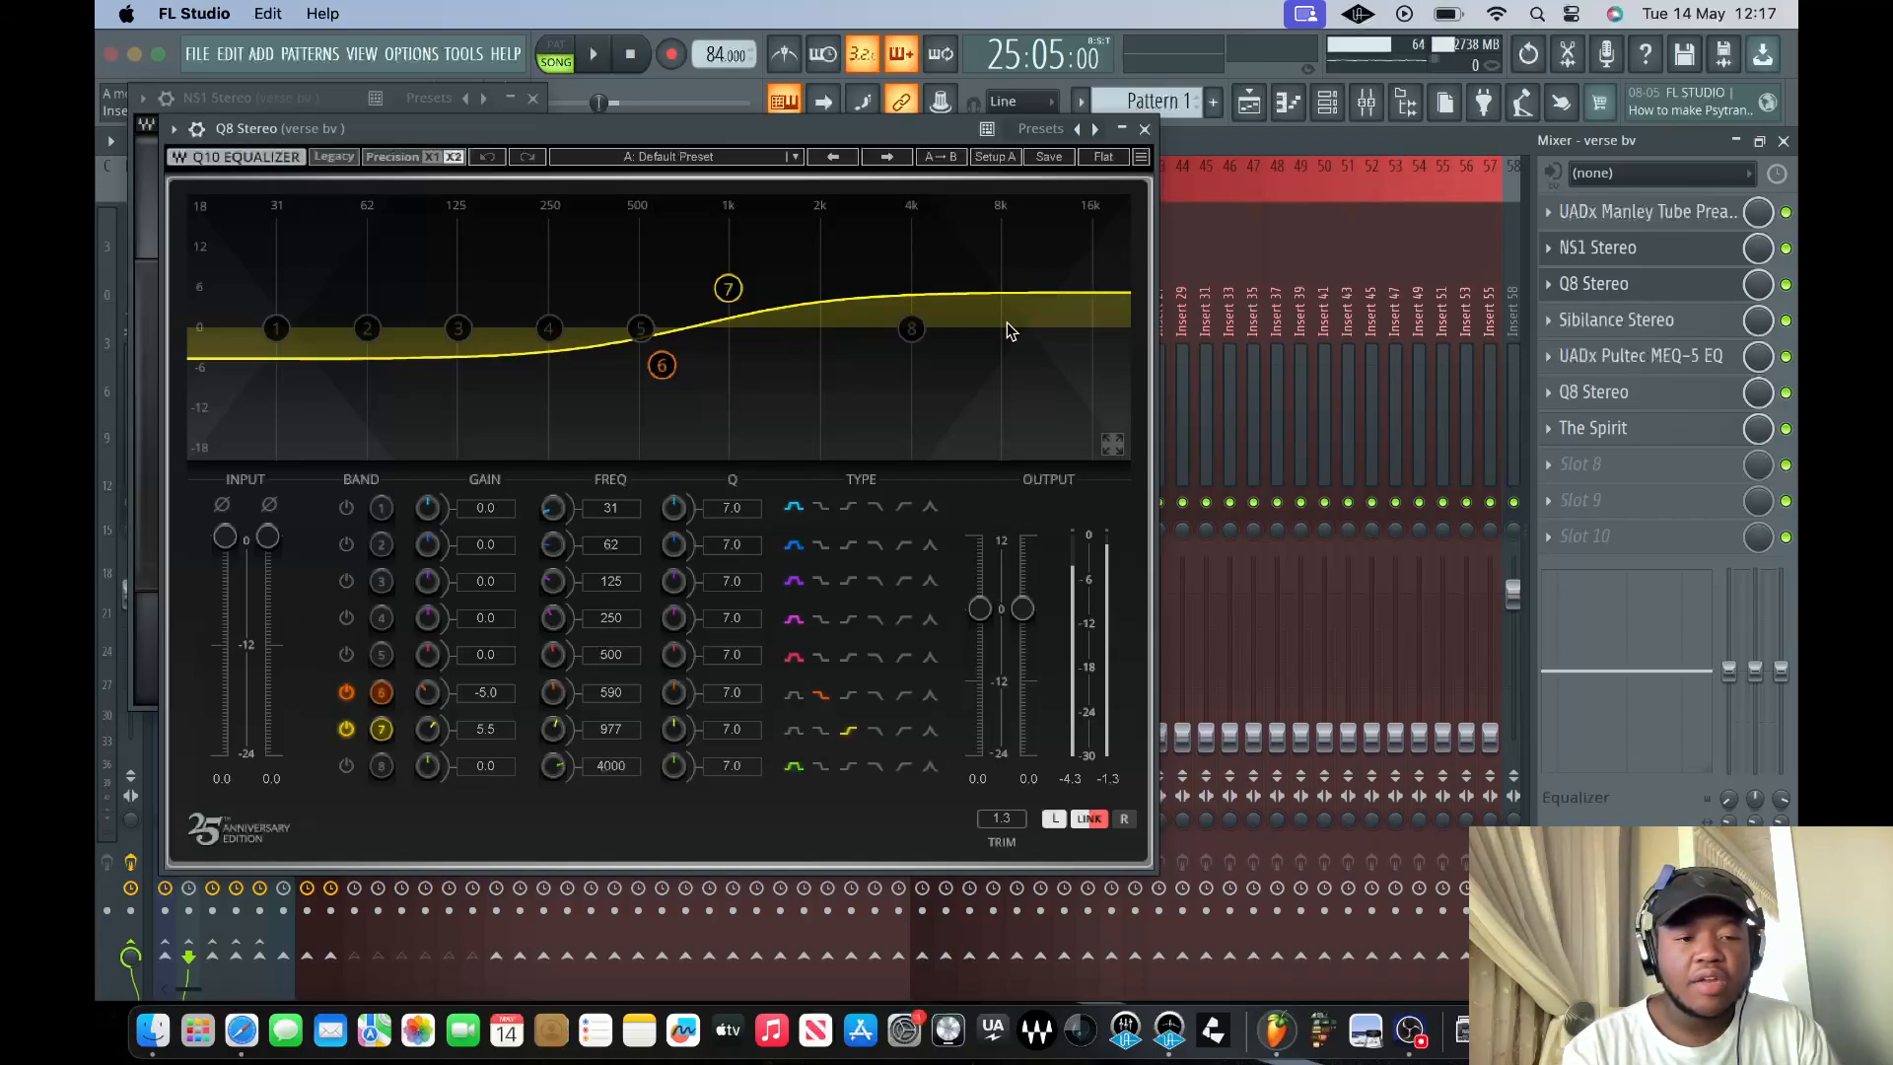
click(1144, 129)
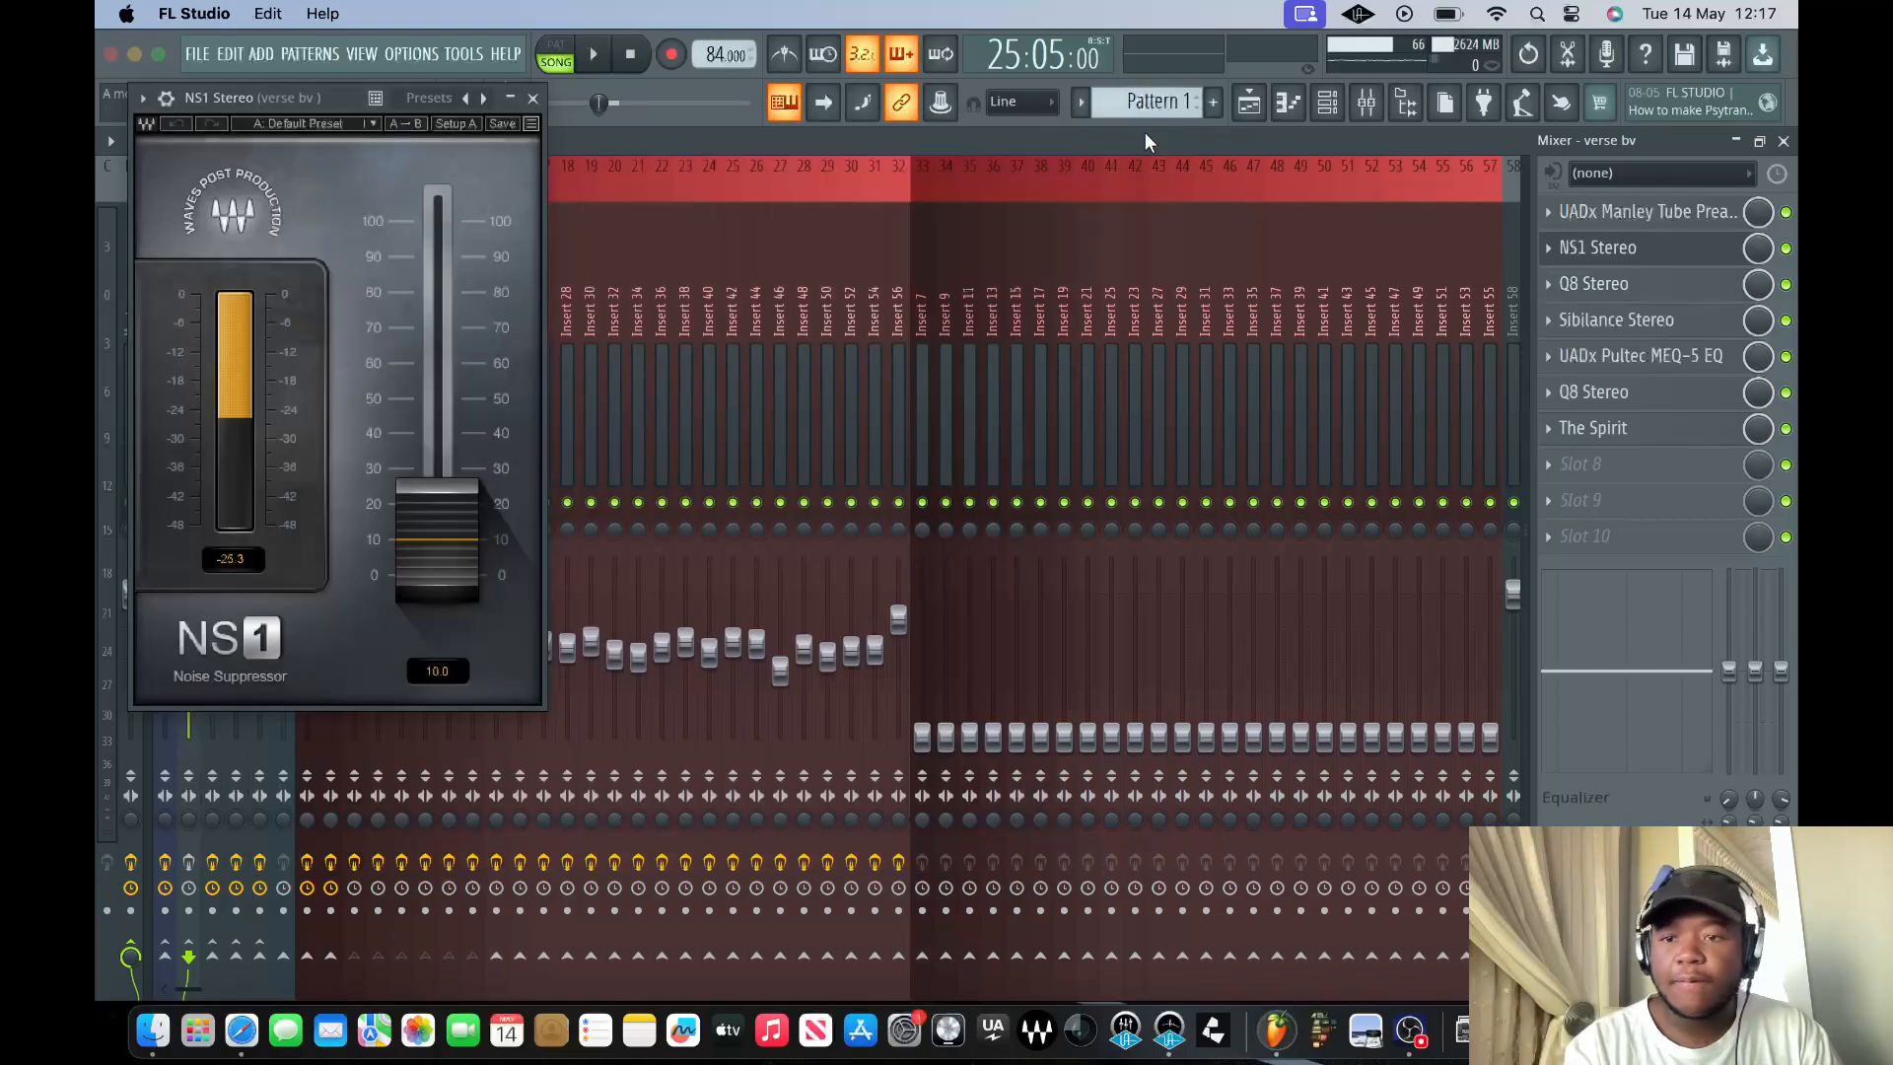
- Examine the Sibilance Stereo and UADx Pultec MEQ-5 EQ settings on the verse bv bus
click(1613, 325)
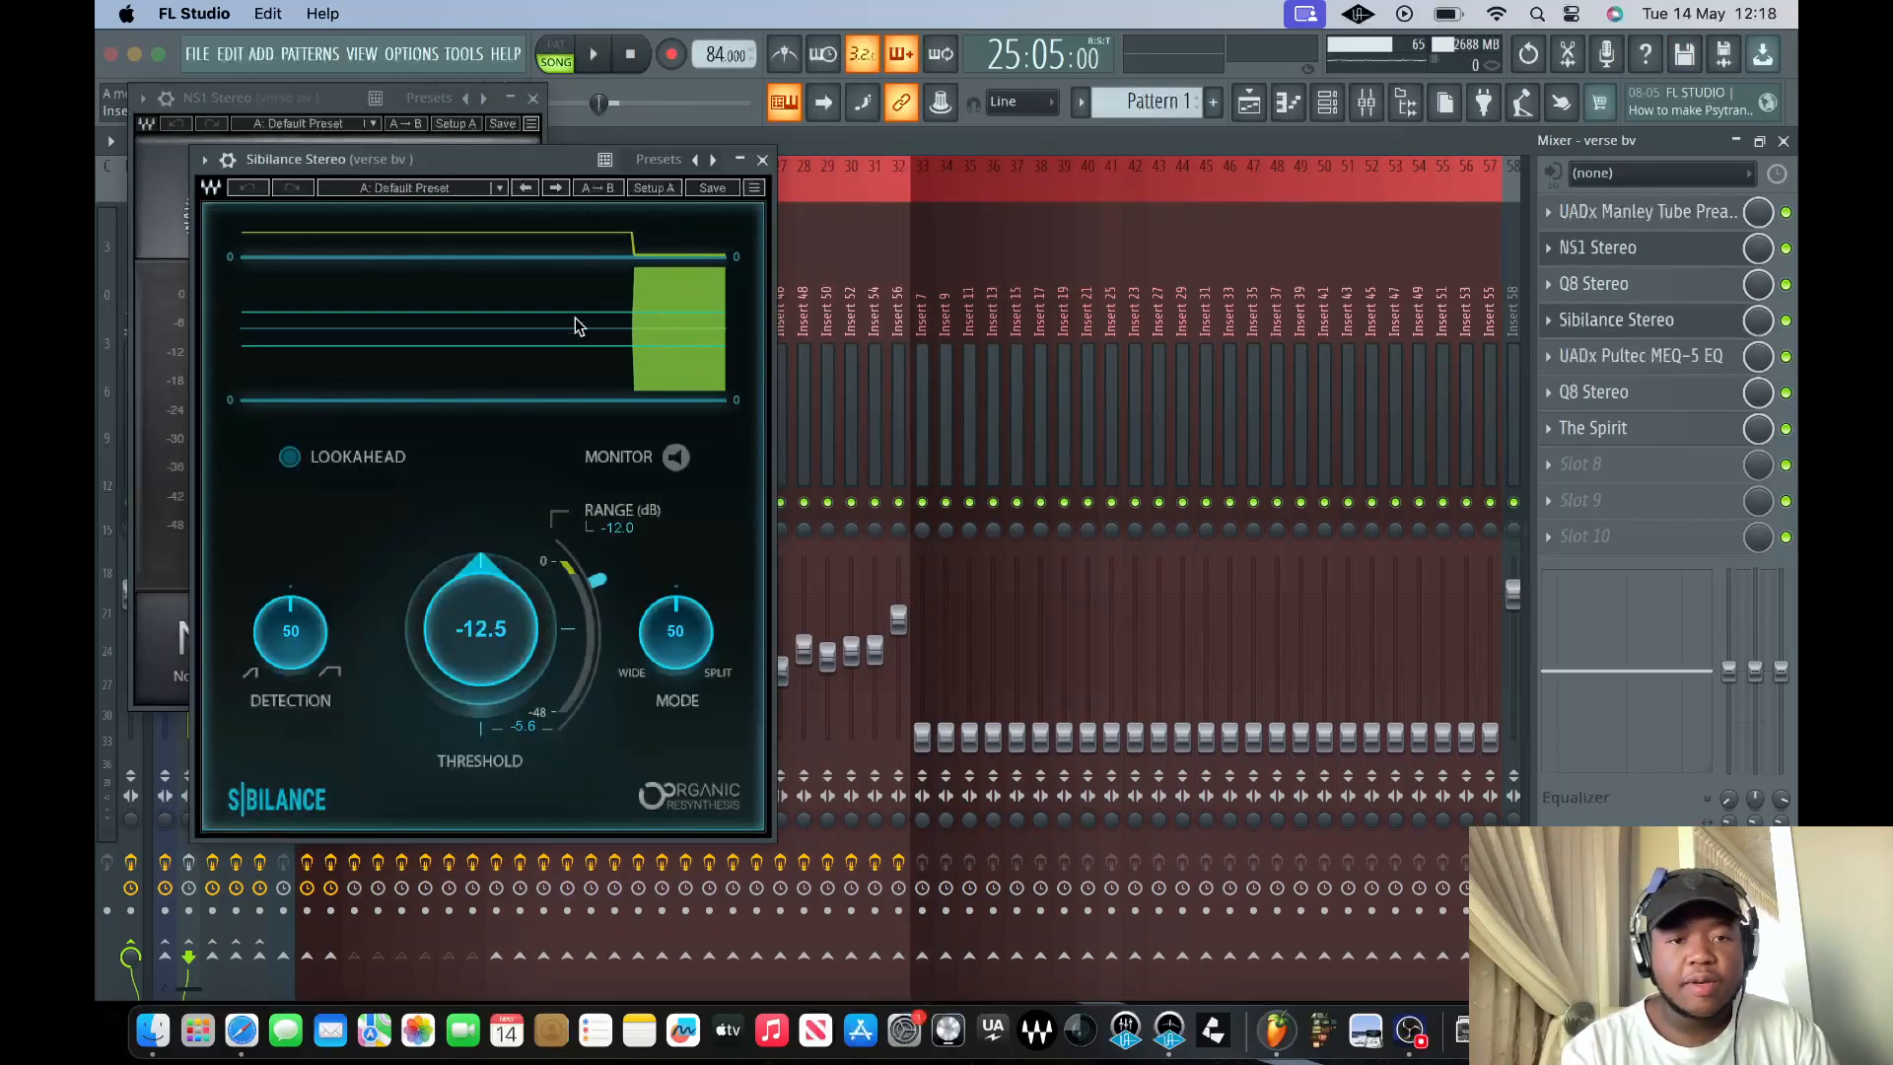
click(535, 99)
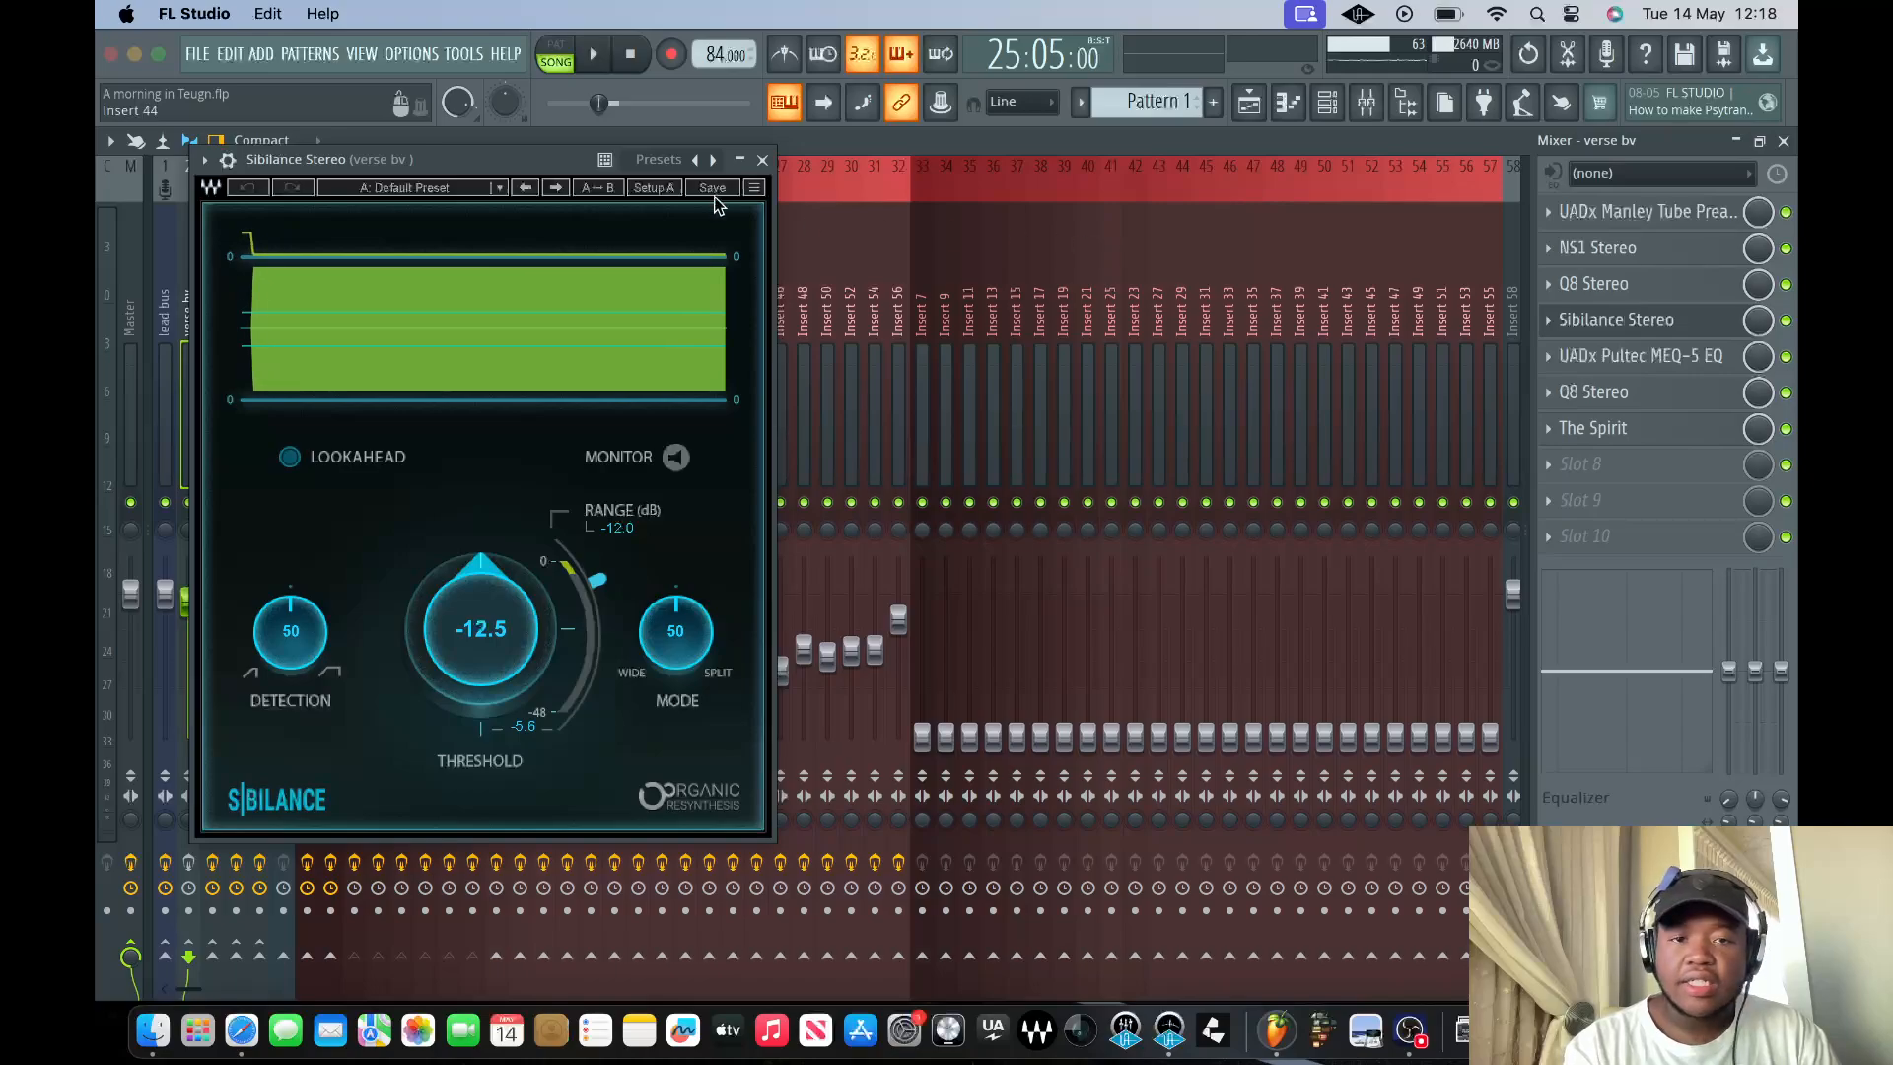
click(763, 161)
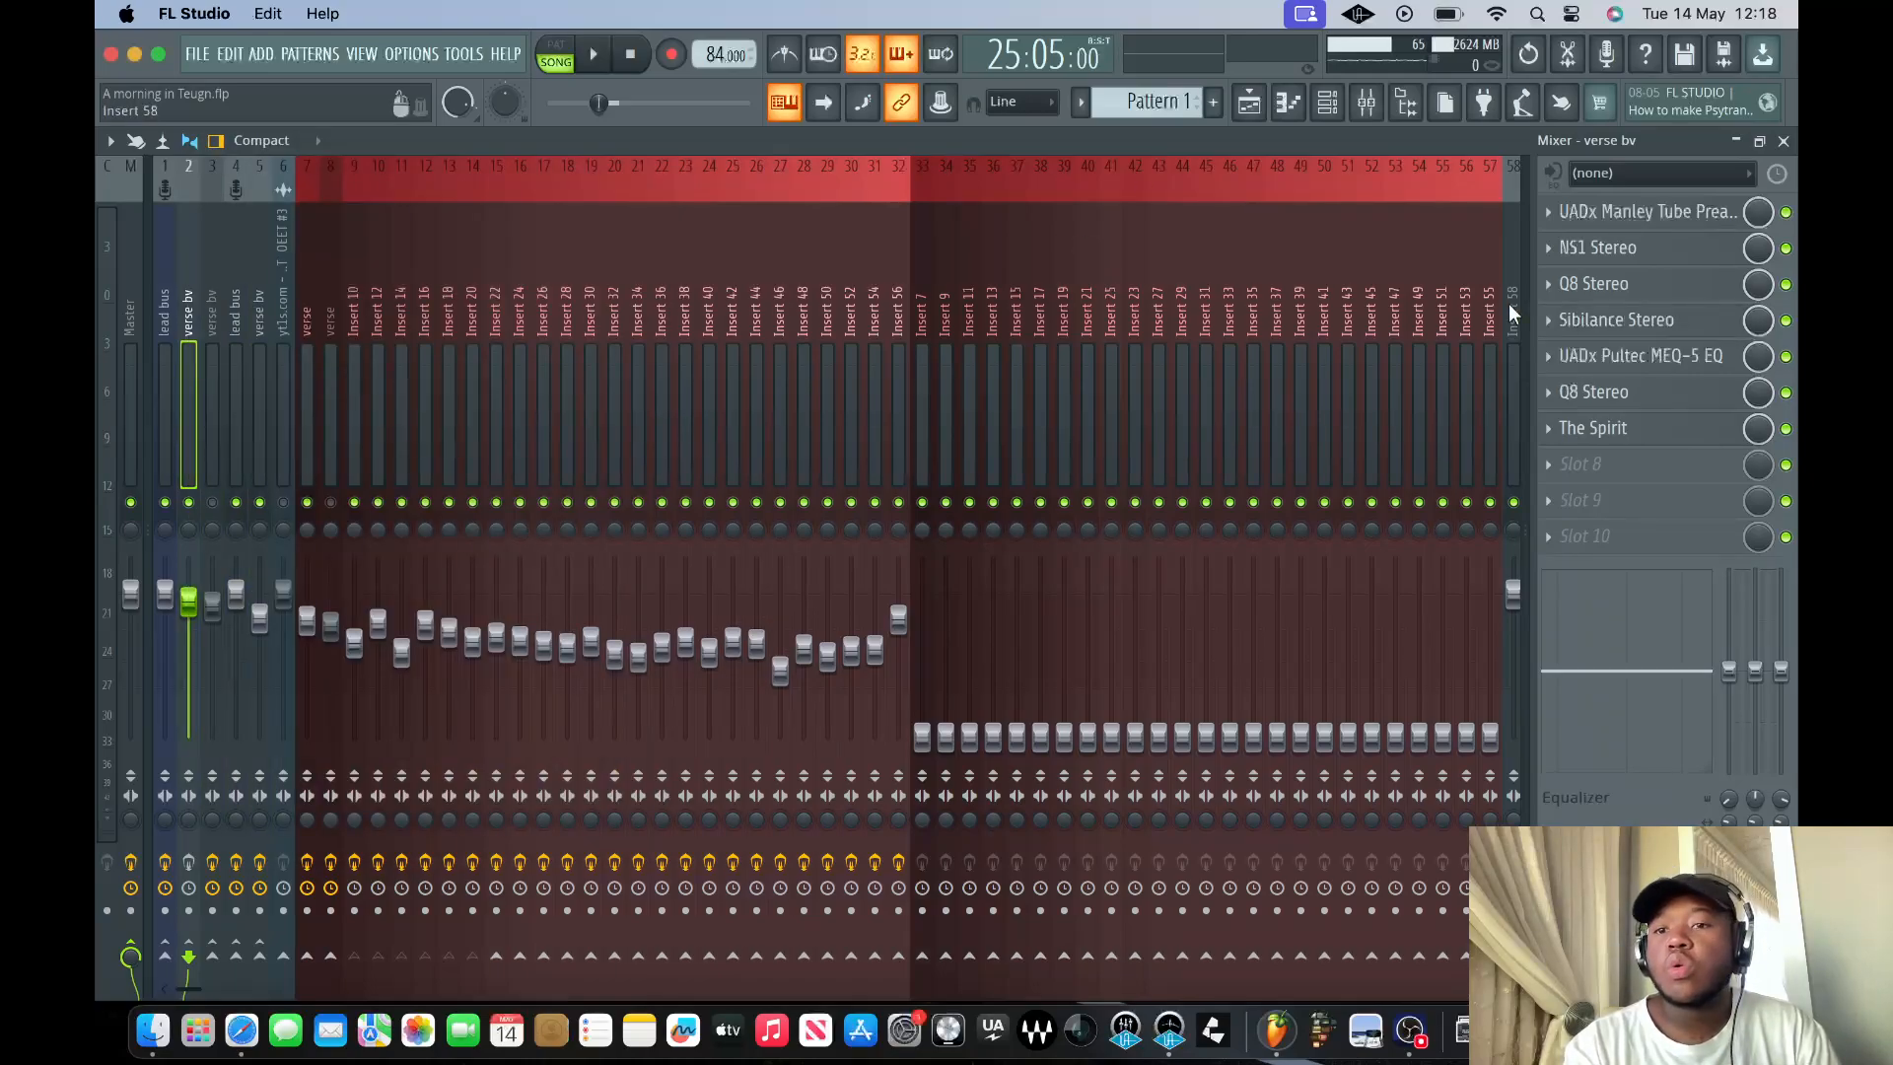
click(1644, 357)
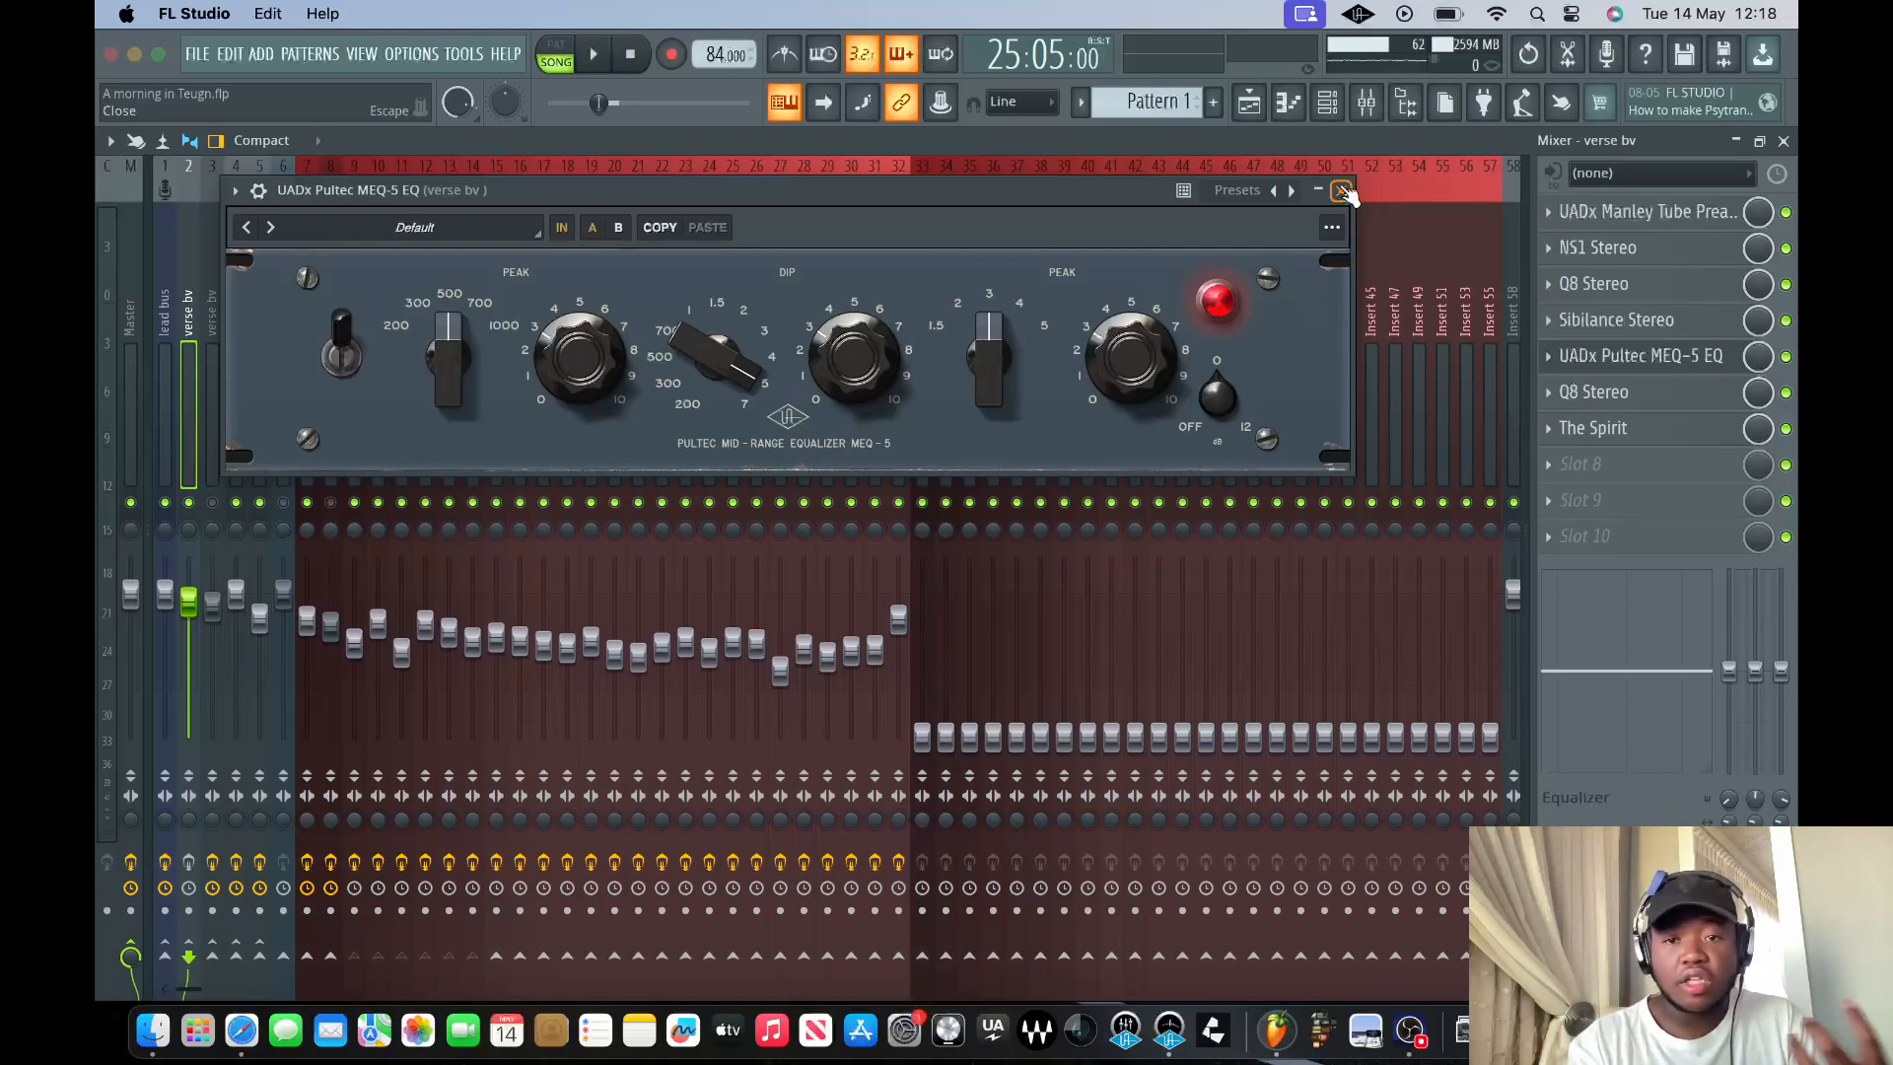
click(1343, 191)
- Set band 8 of the second Q8 equalizer on the verse bv bus to 17.4 dB gain at 16553 Hz
click(1629, 389)
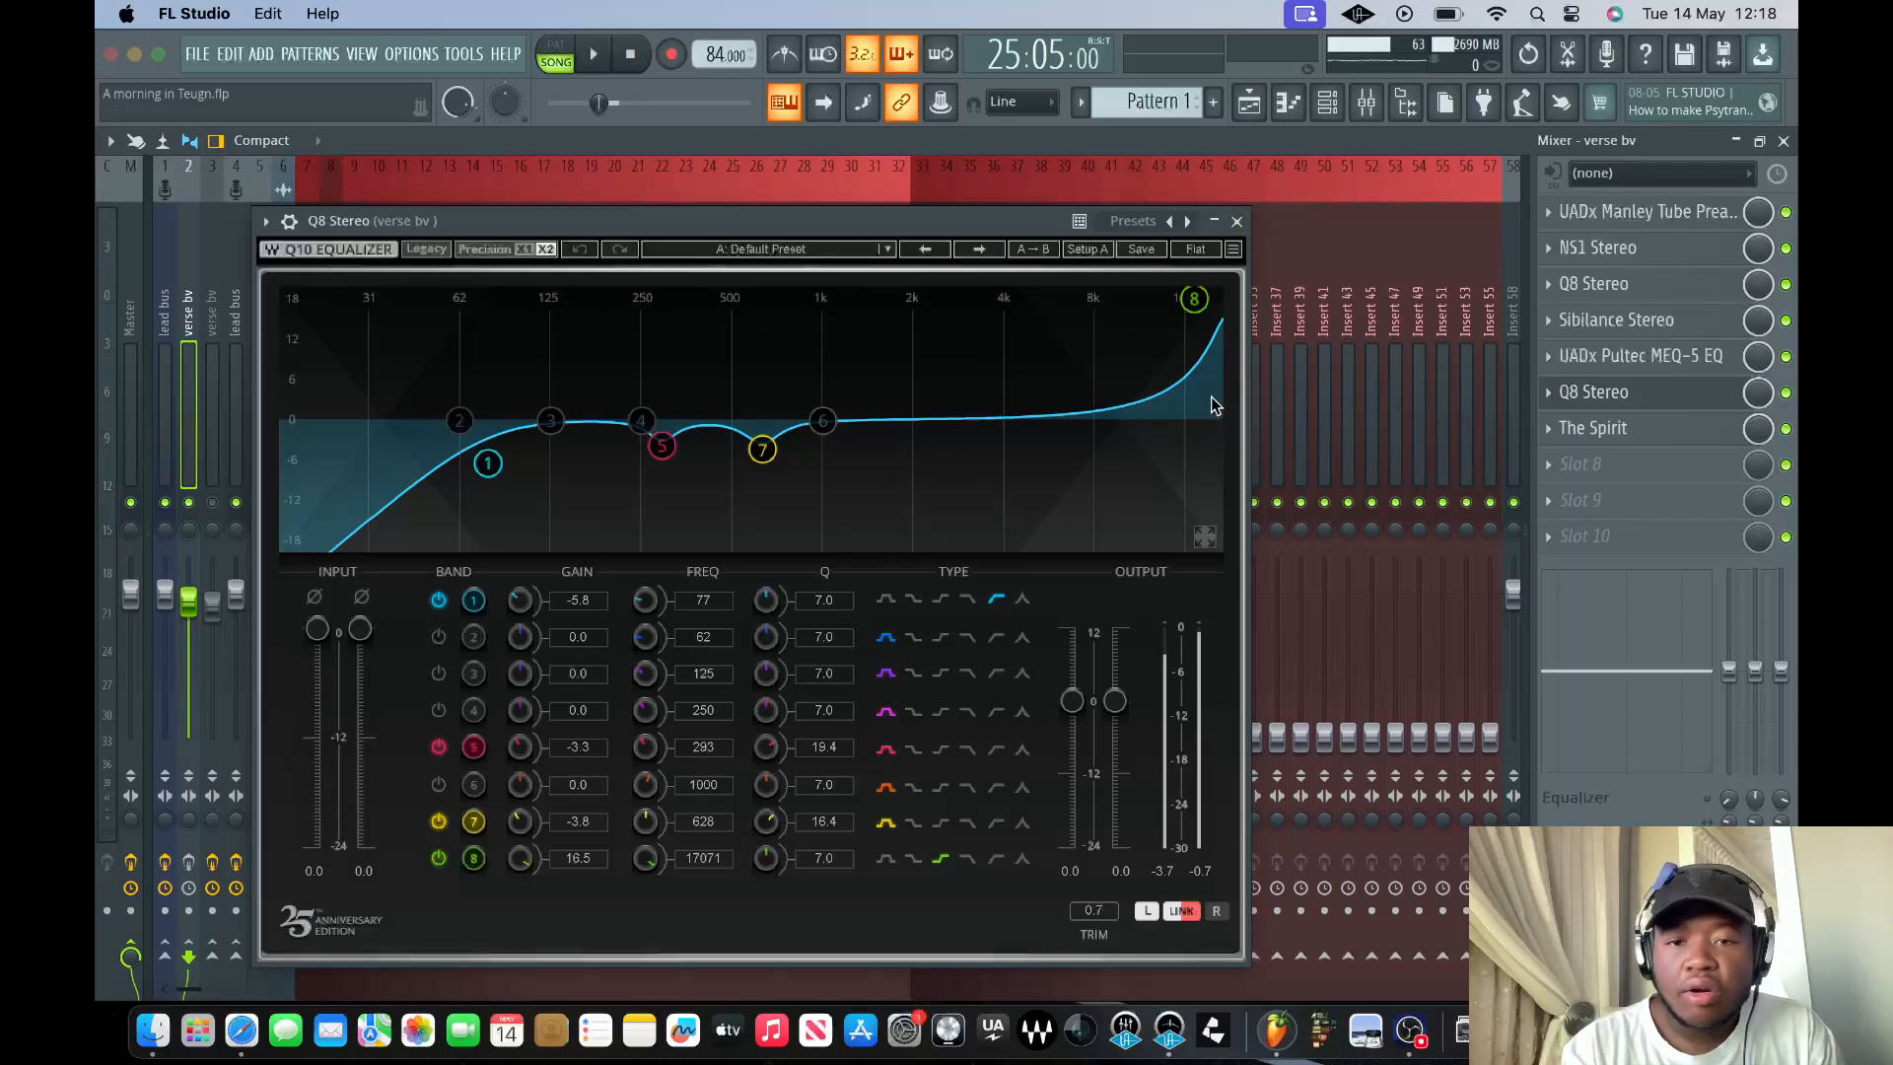
mouse_move(1193, 298)
mouse_down()
mouse_move(1205, 326)
mouse_move(1216, 294)
mouse_move(1184, 293)
mouse_up()
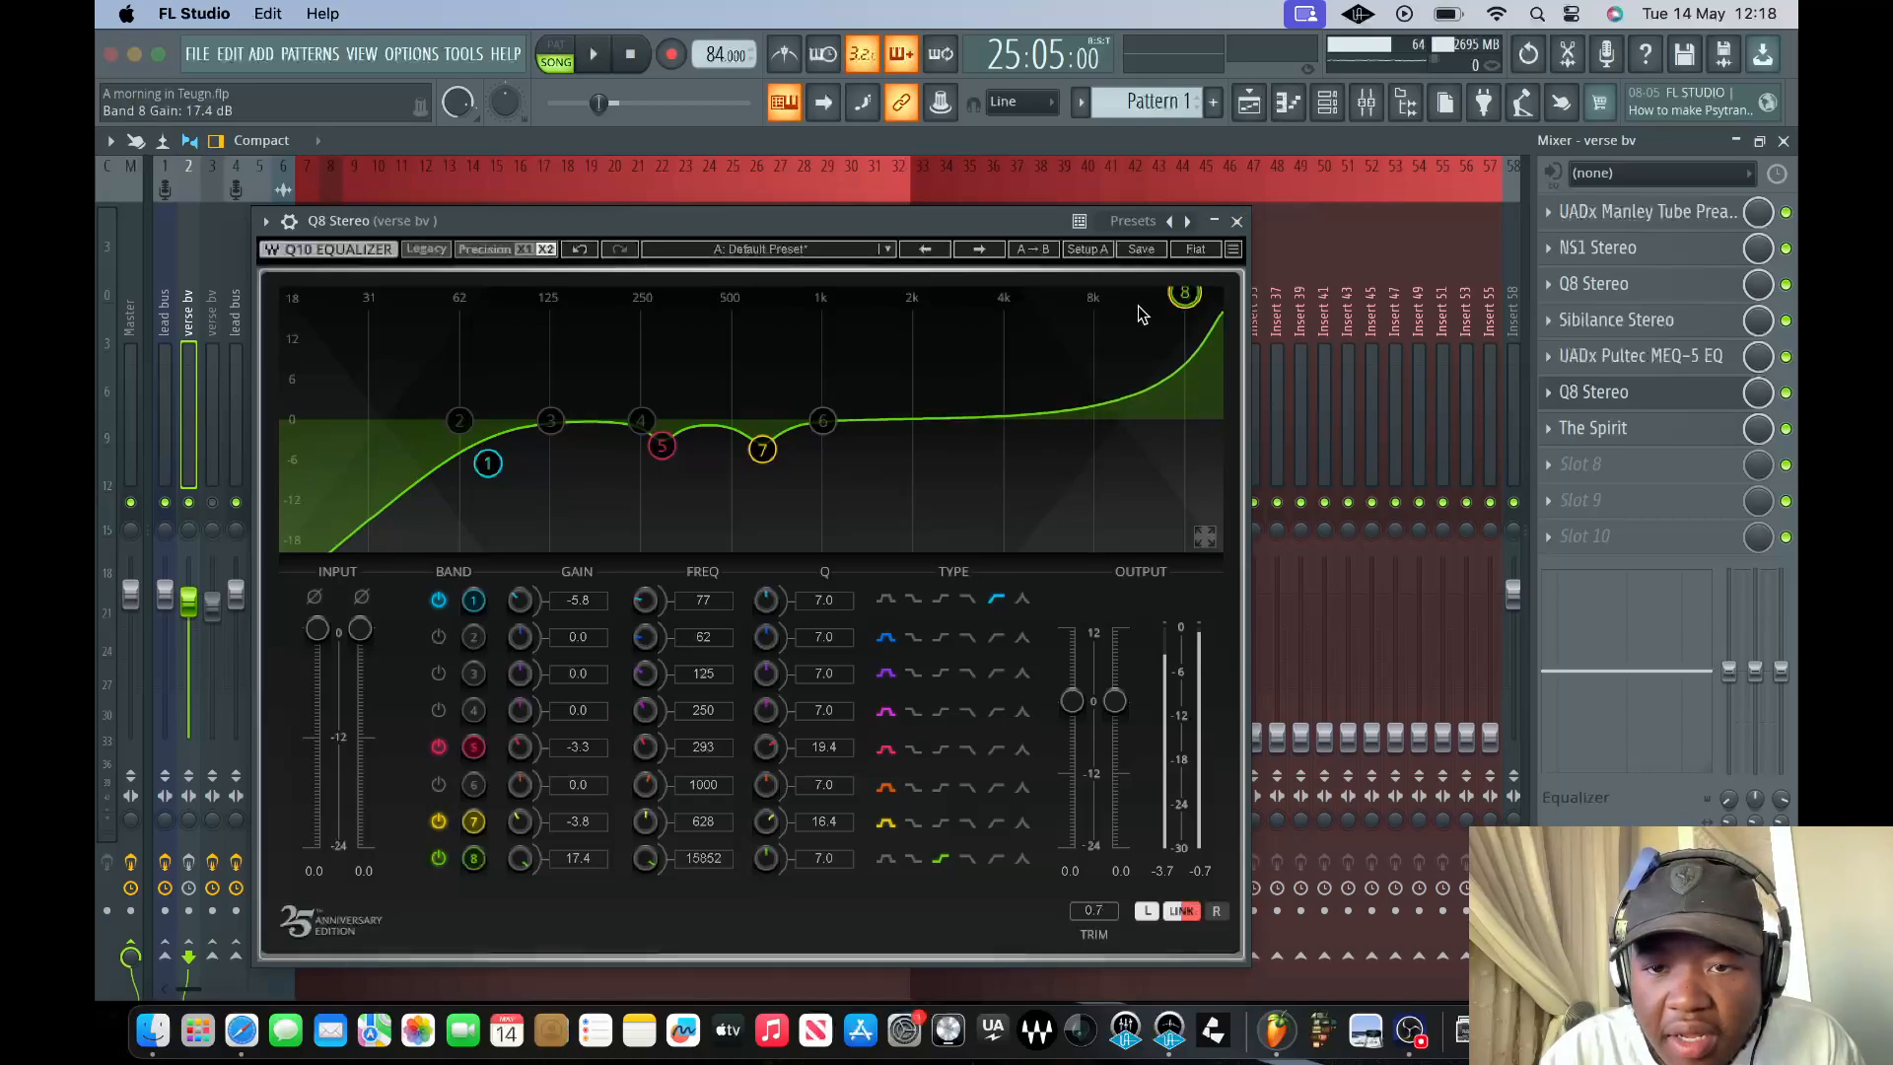
drag(1184, 293, 1189, 293)
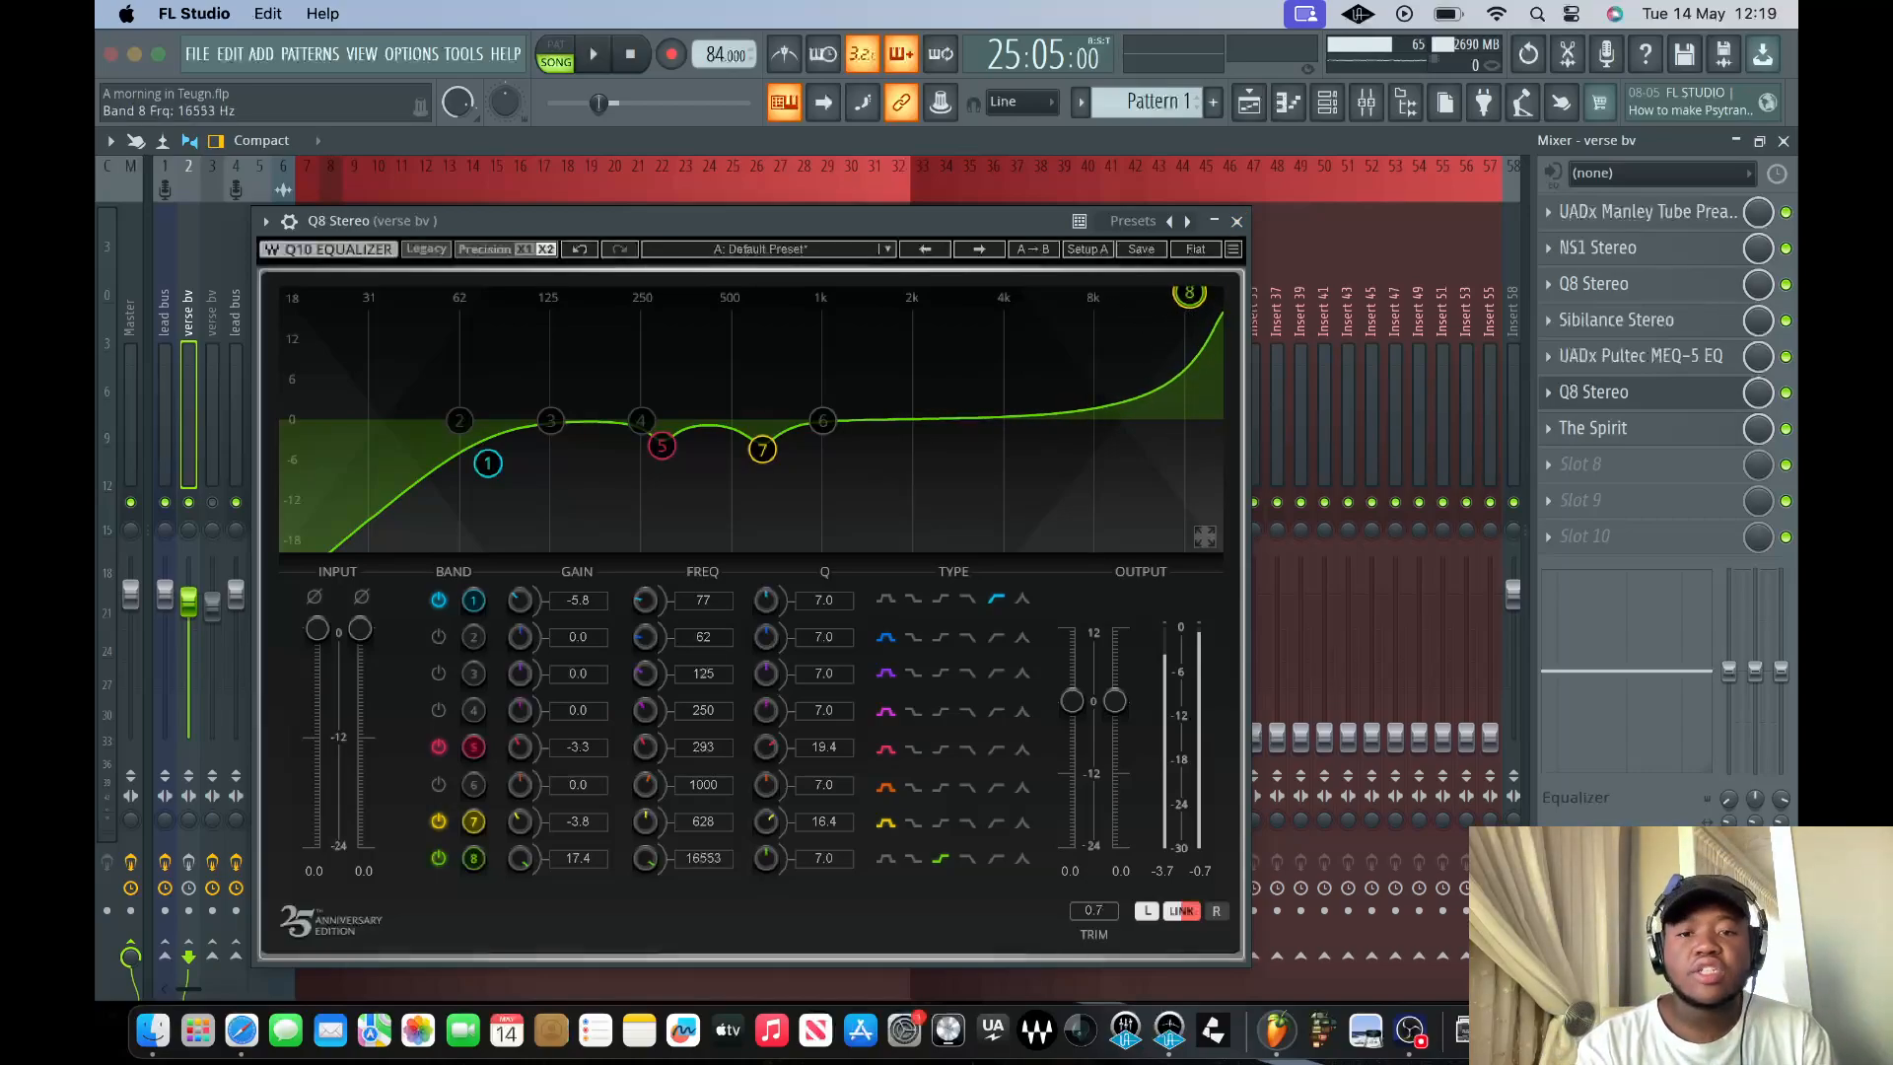
click(1237, 223)
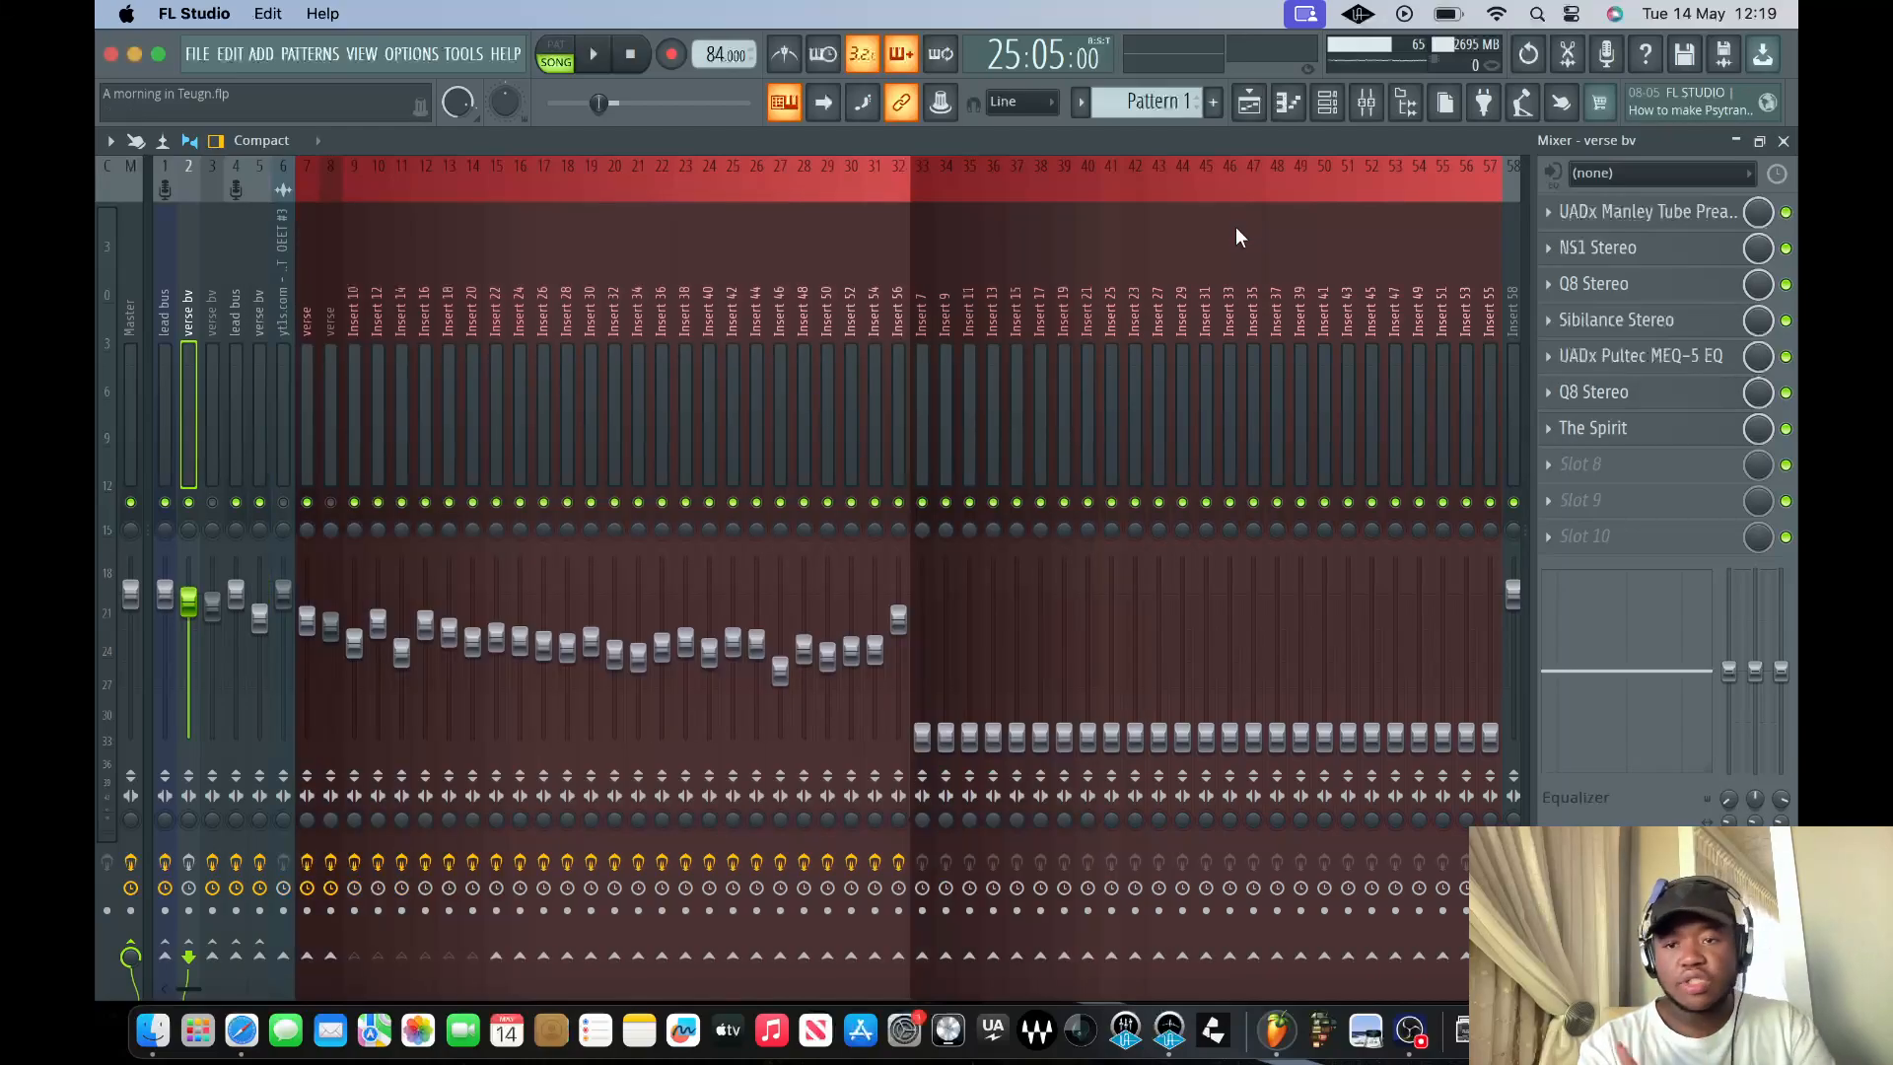
- Examine The Spirit on the verse bv bus, including the input rider's speed, amount and floor controls
click(1602, 426)
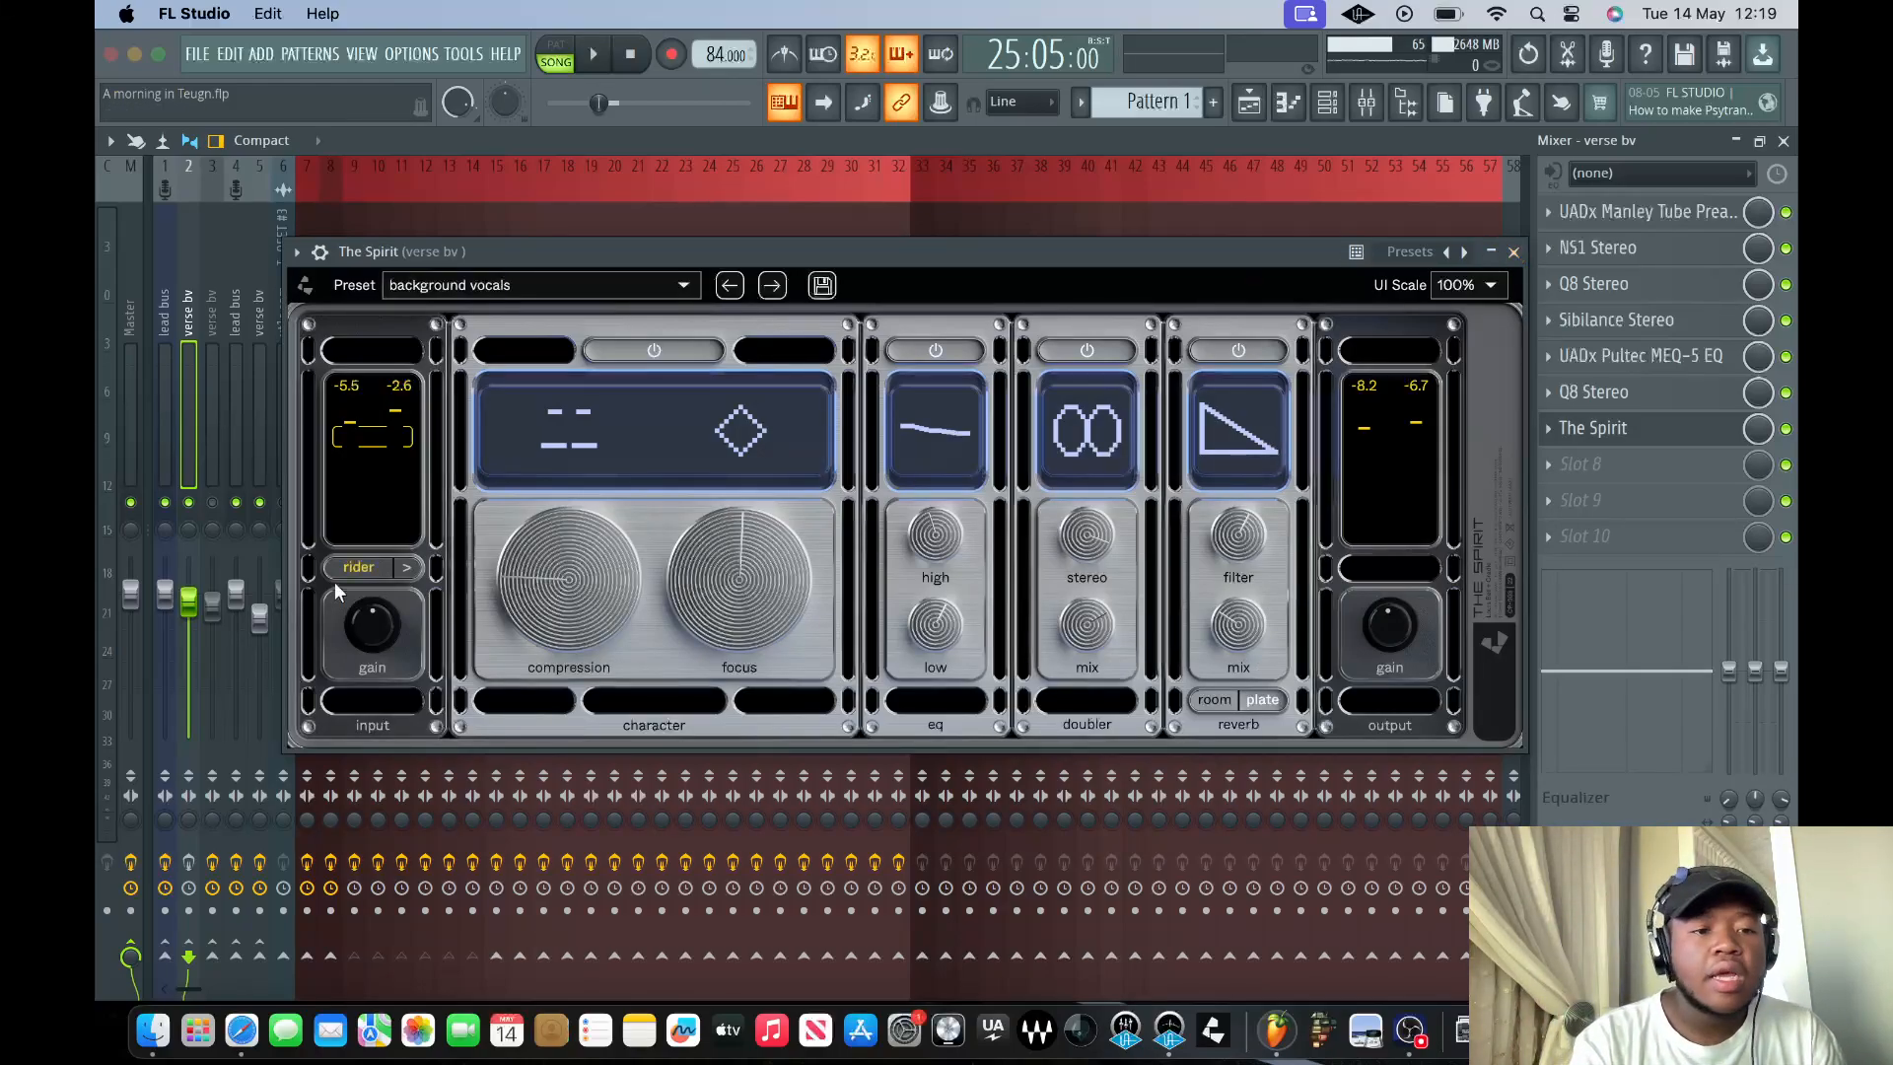
click(404, 569)
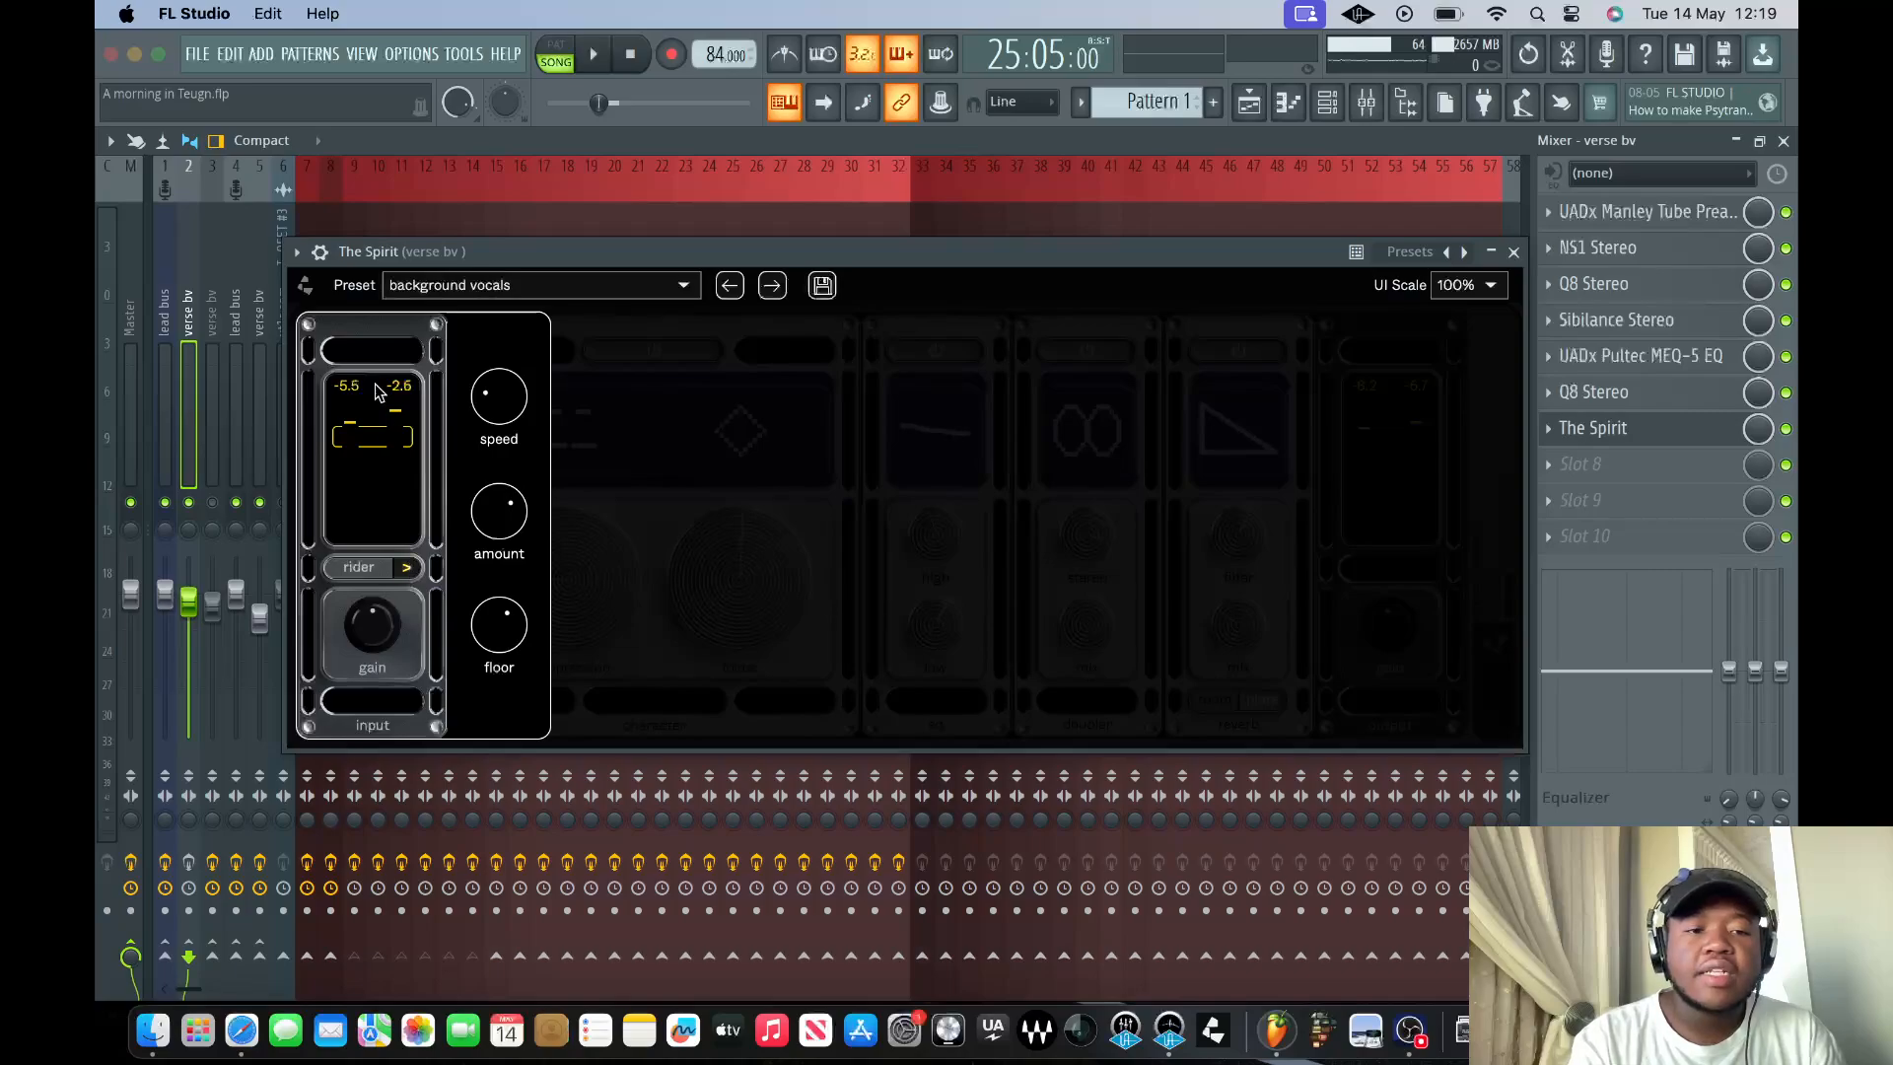
click(406, 570)
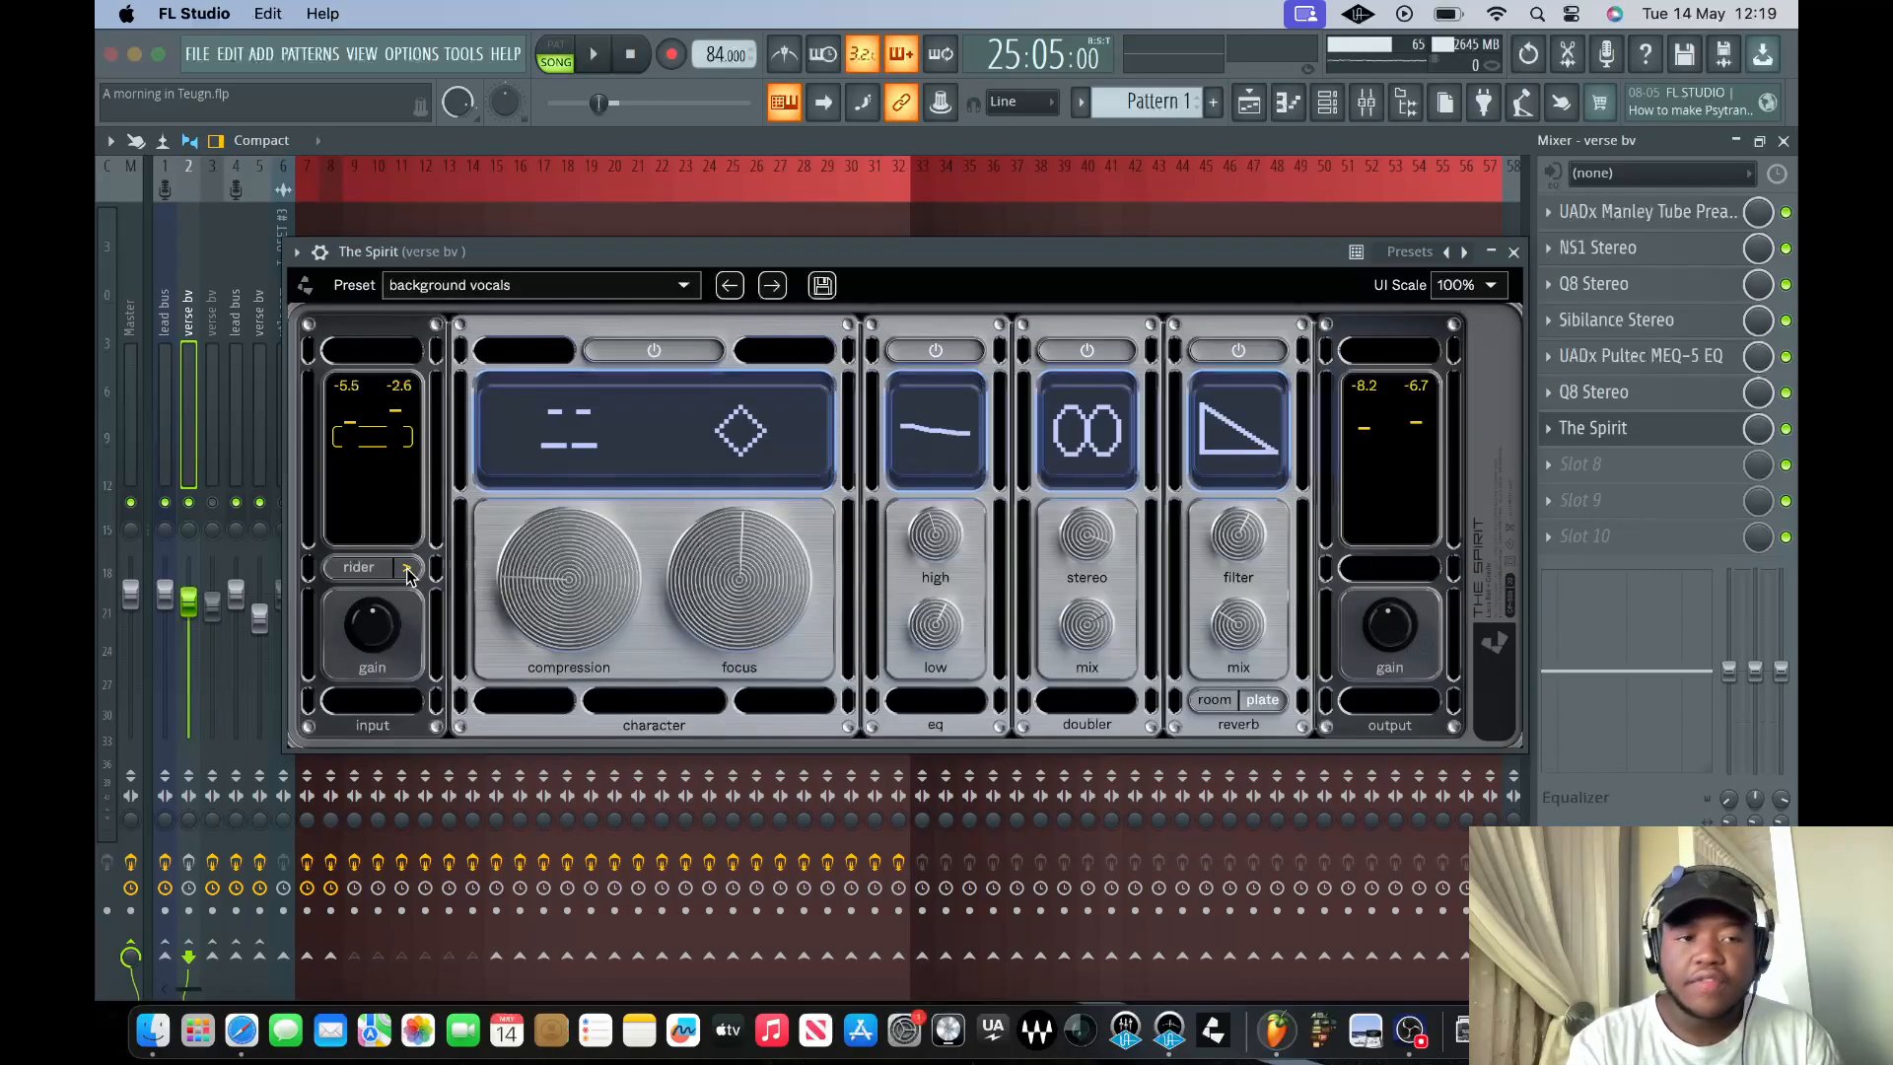
click(1515, 254)
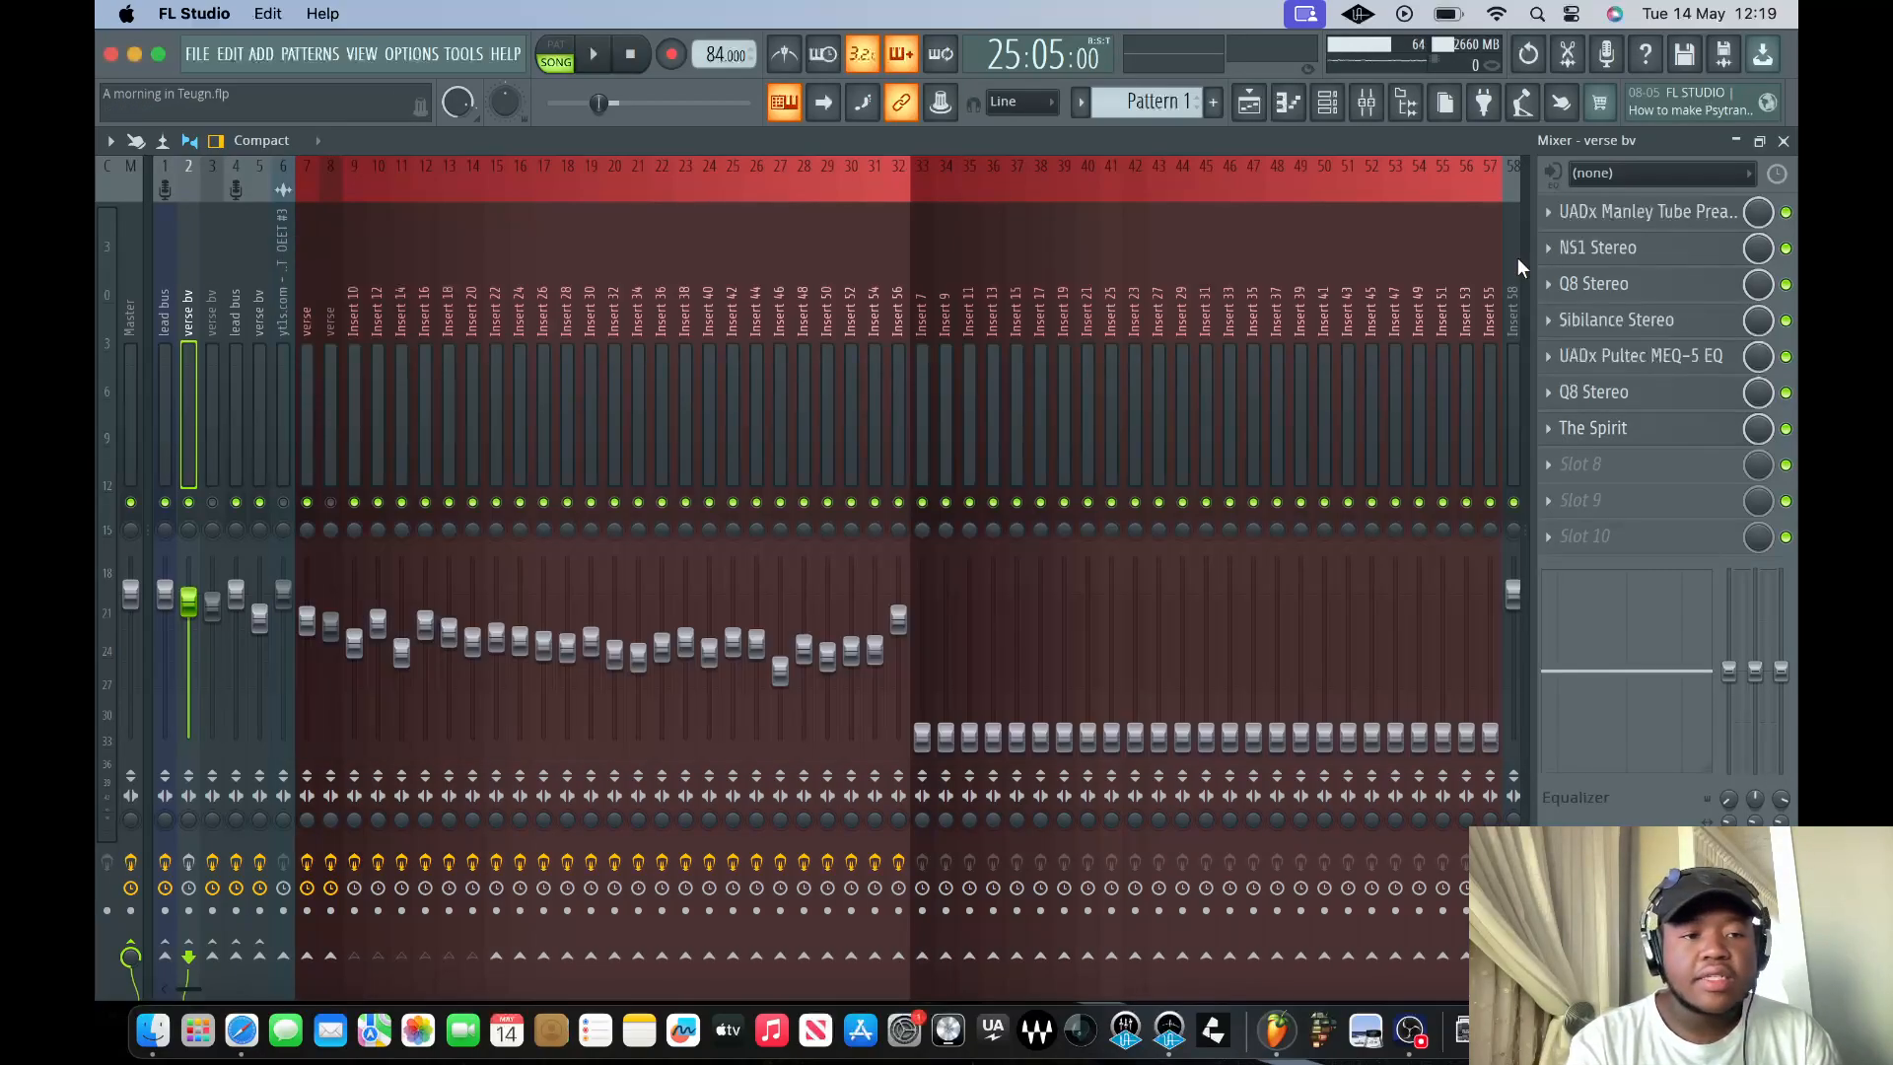
- Play the backing vocals with the beat, and replay the hook with the lead verse track 8 unmuted
key(space)
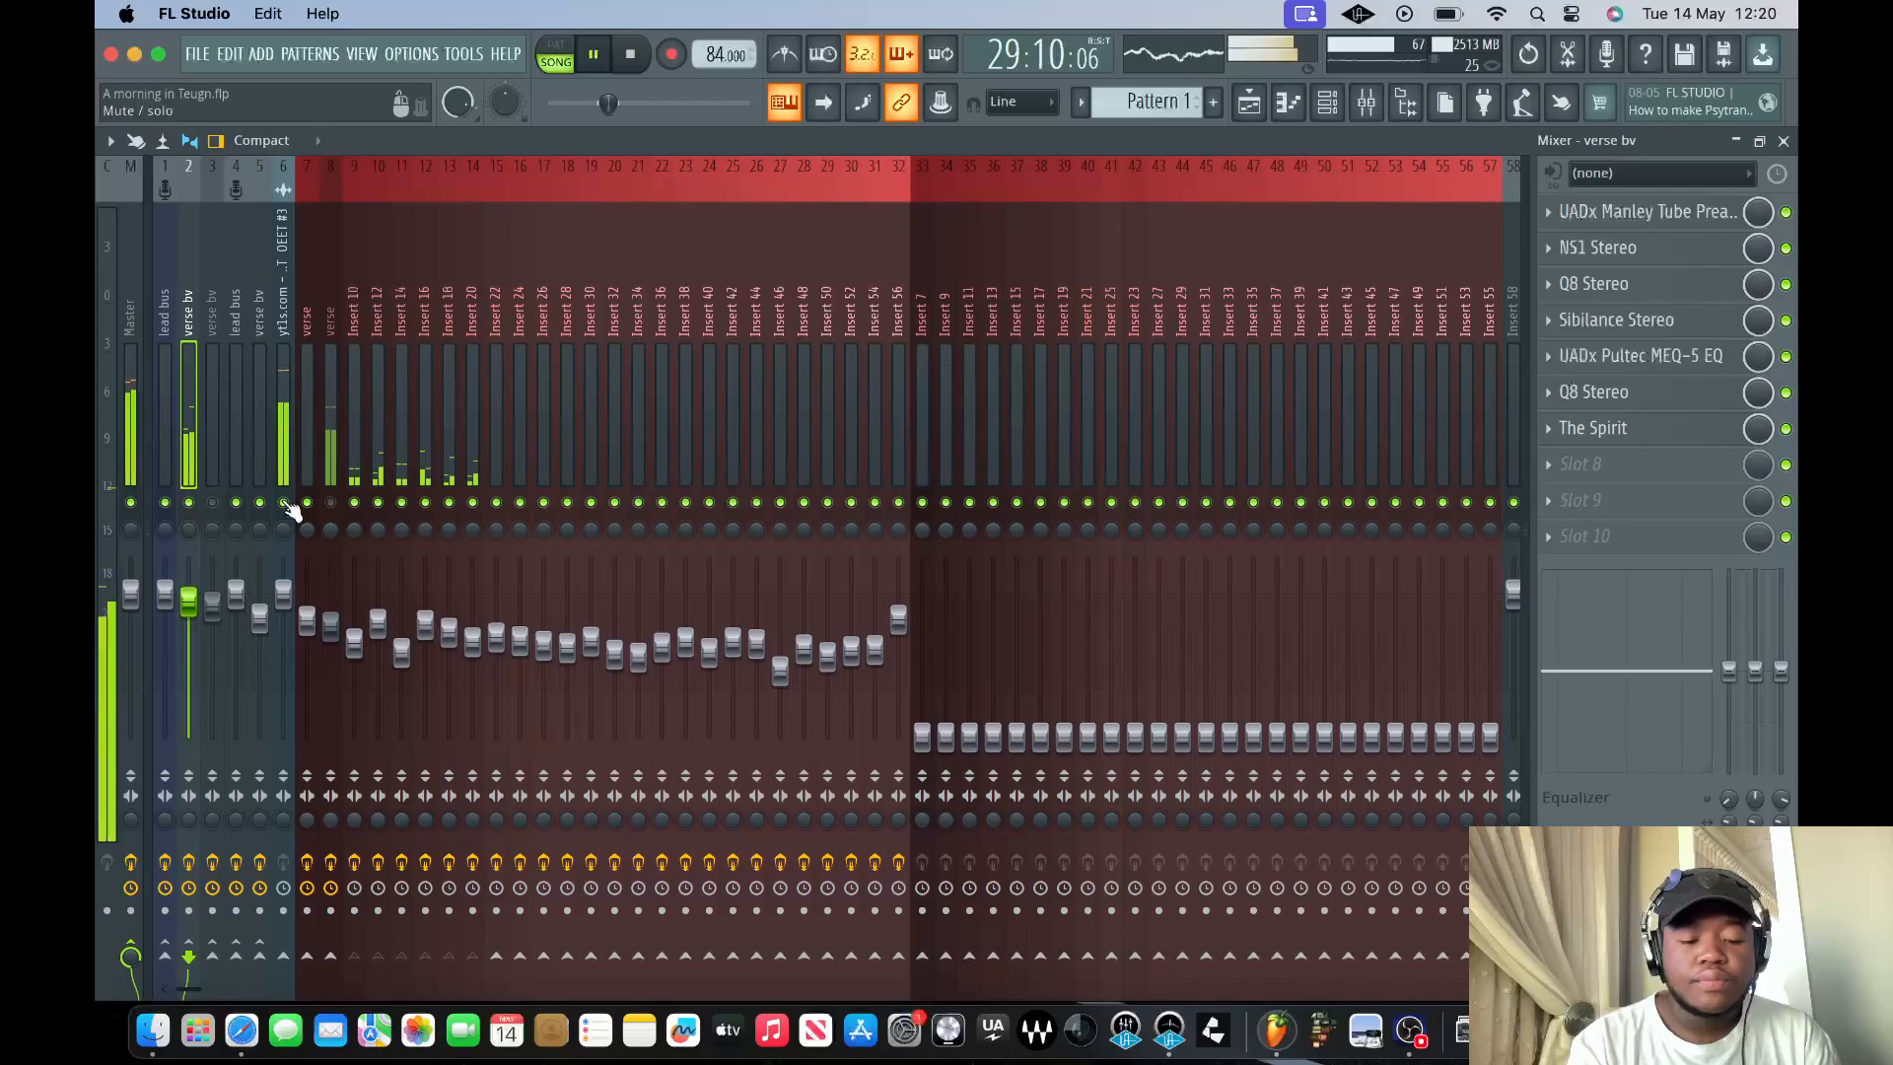
key(space)
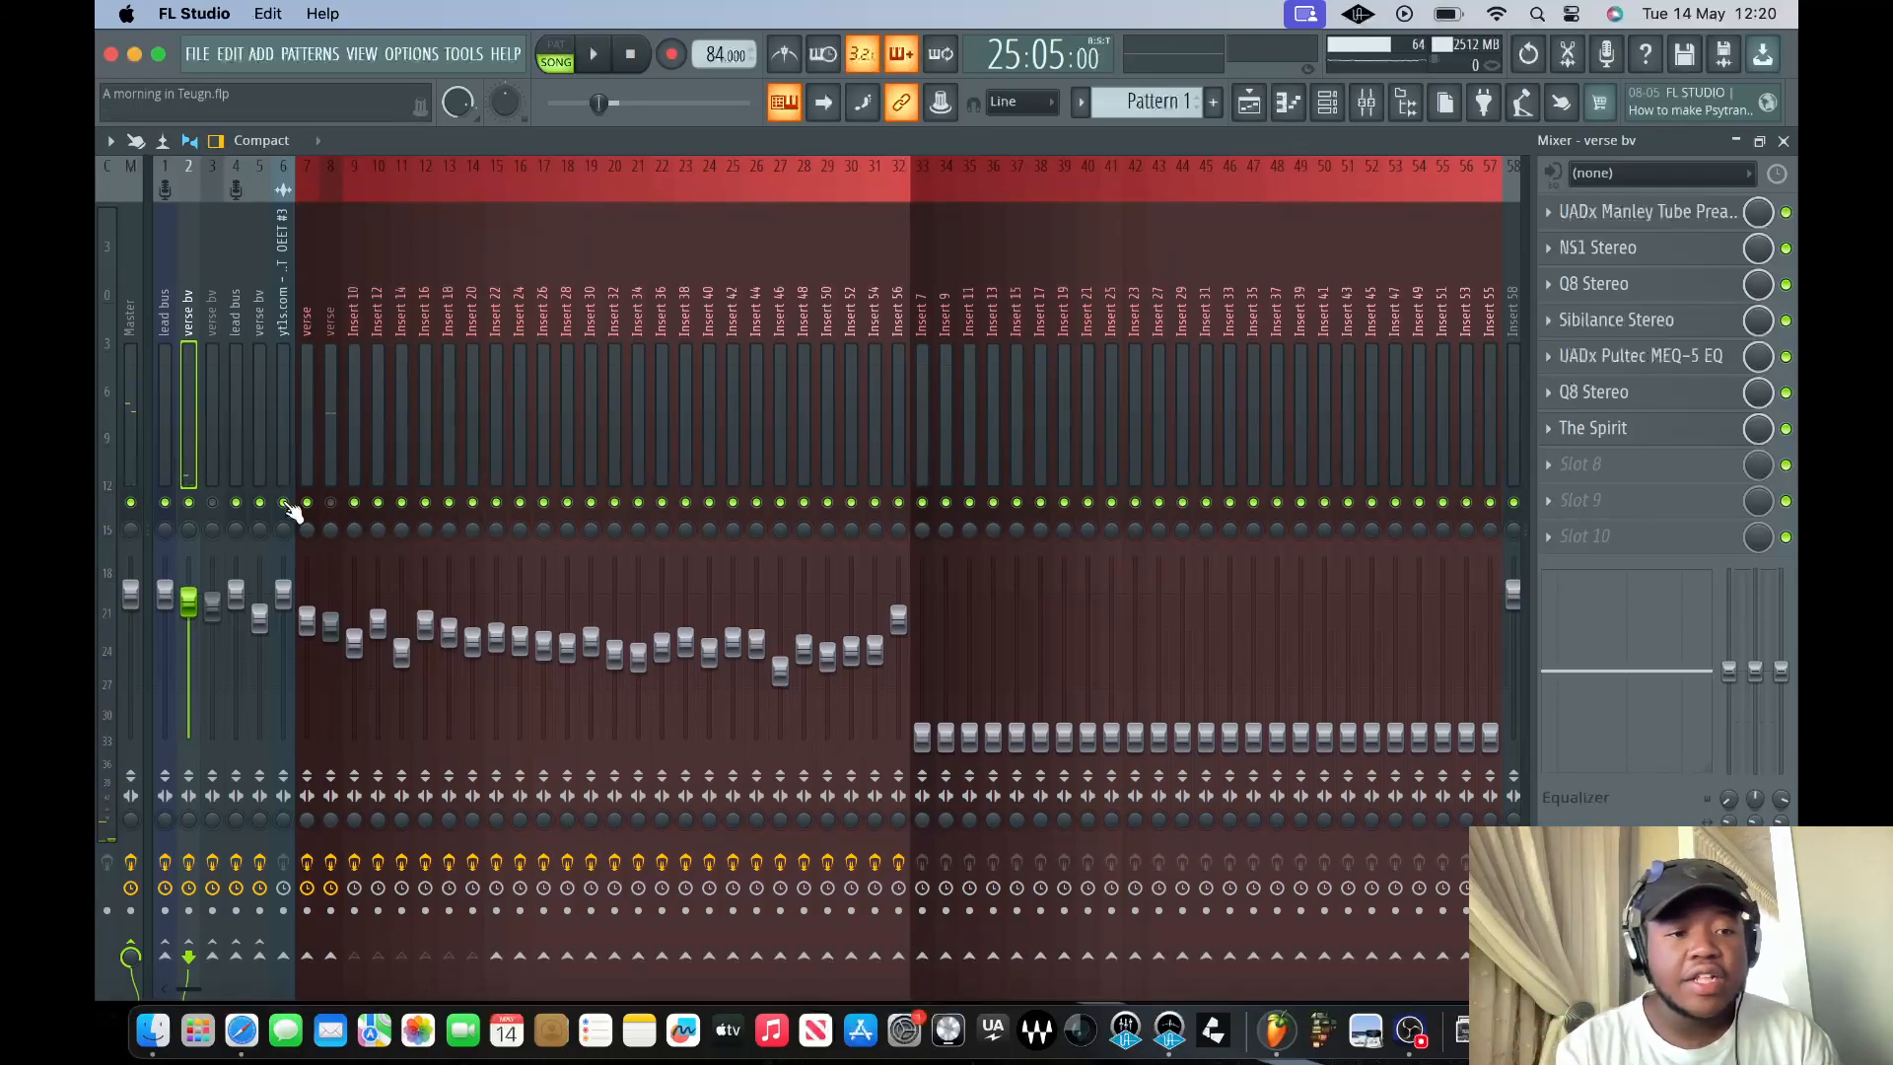
click(330, 503)
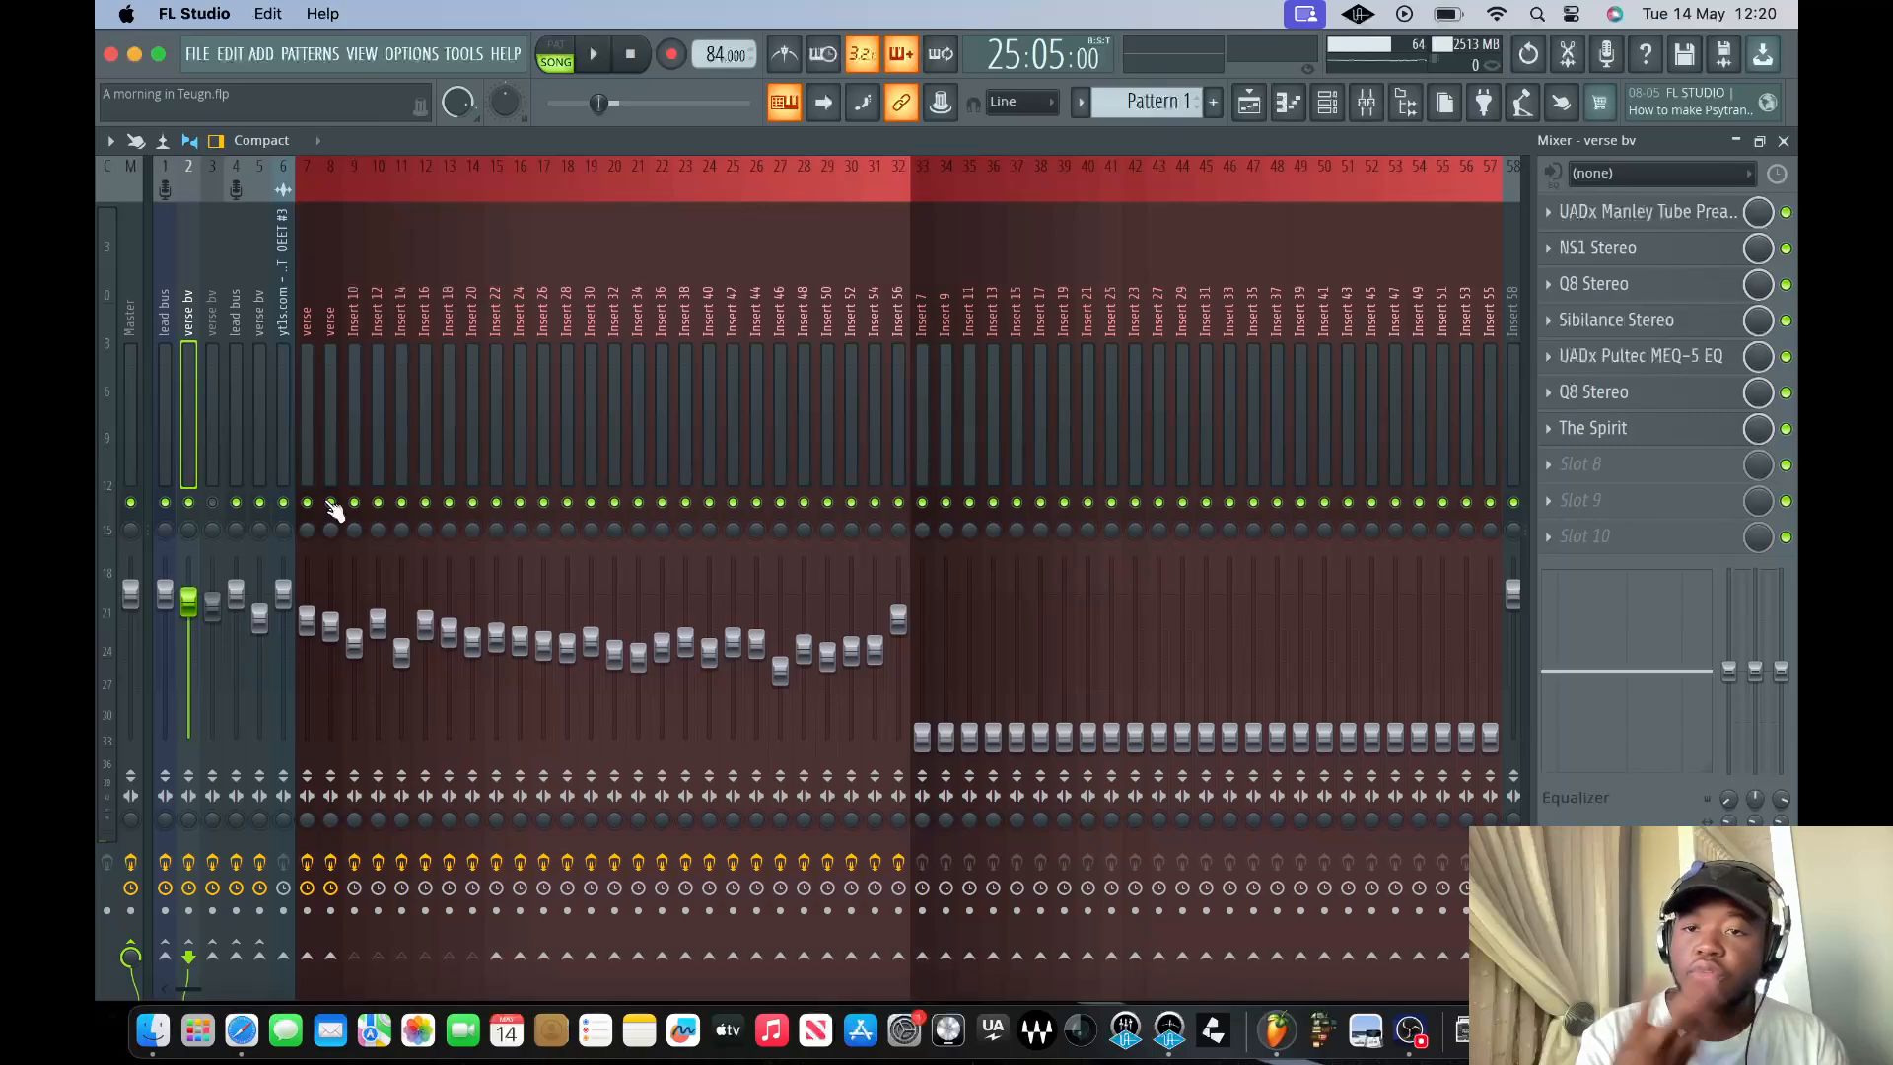
key(space)
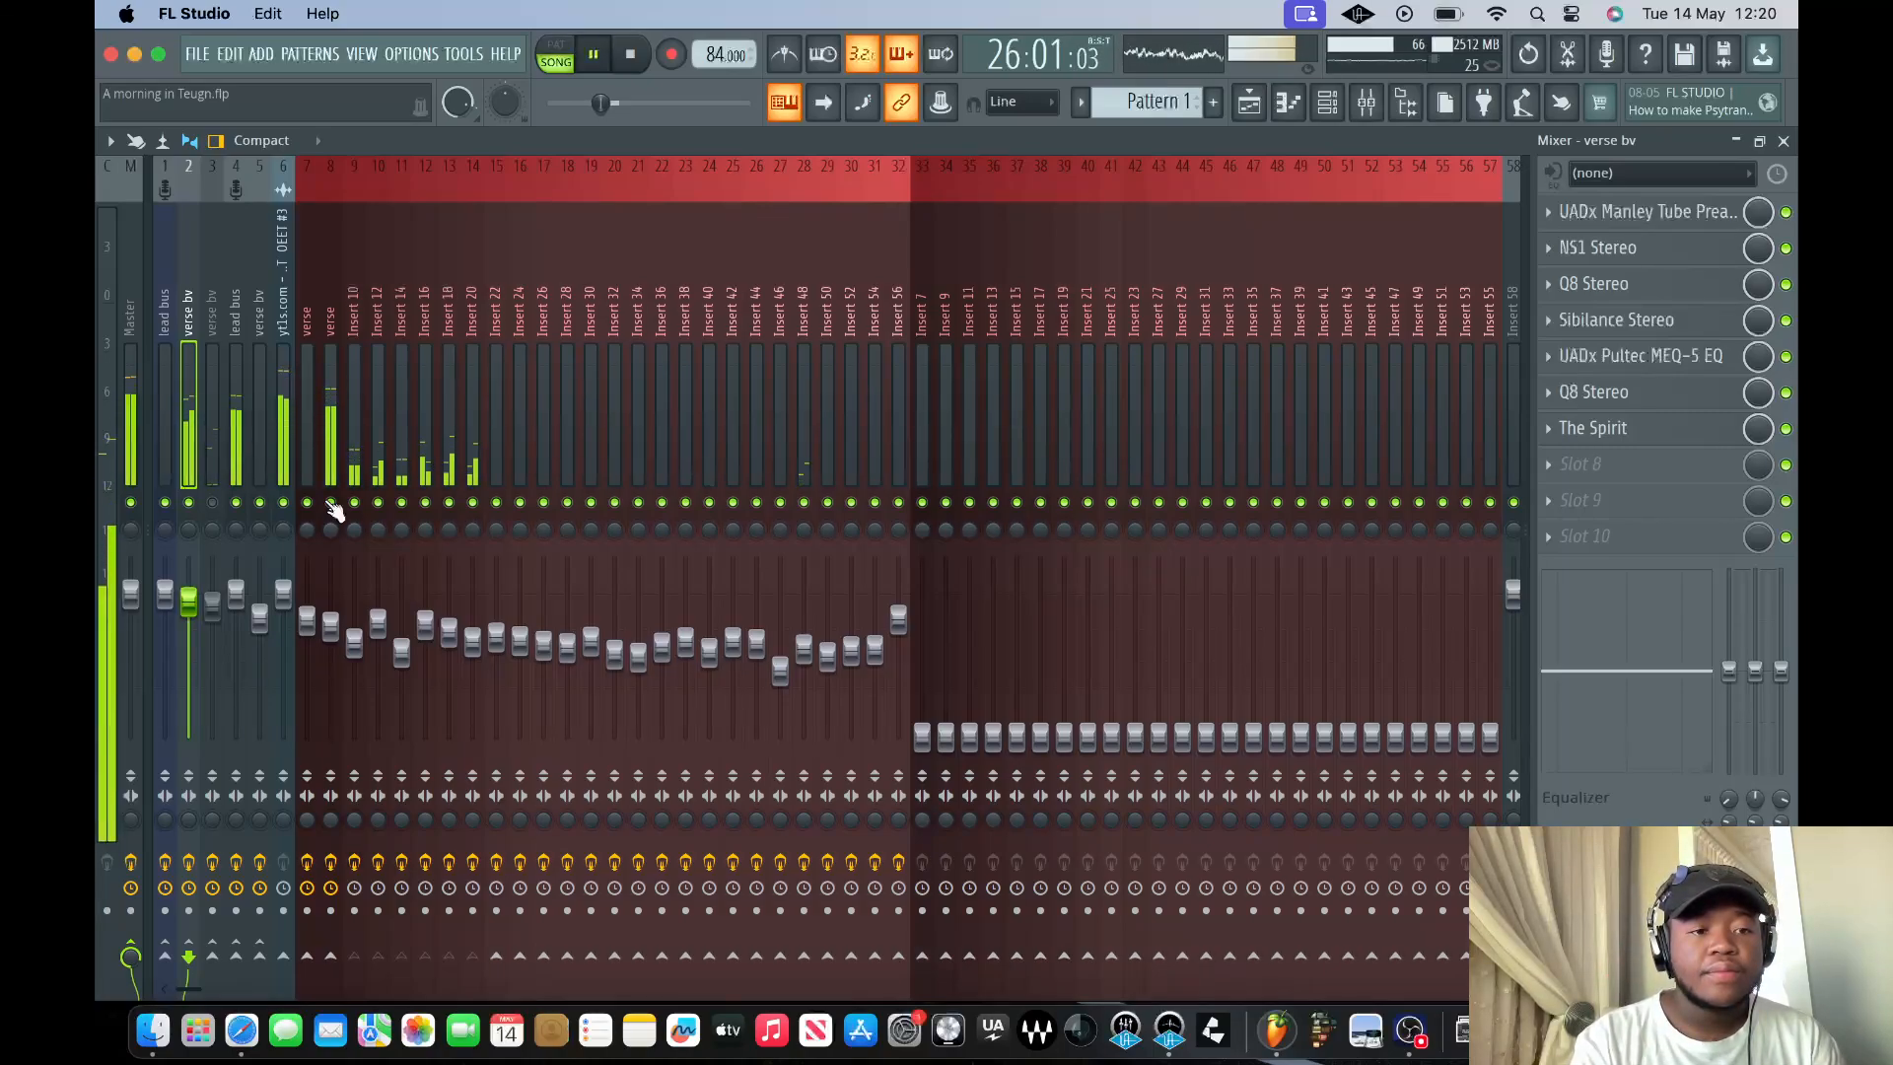
key(space)
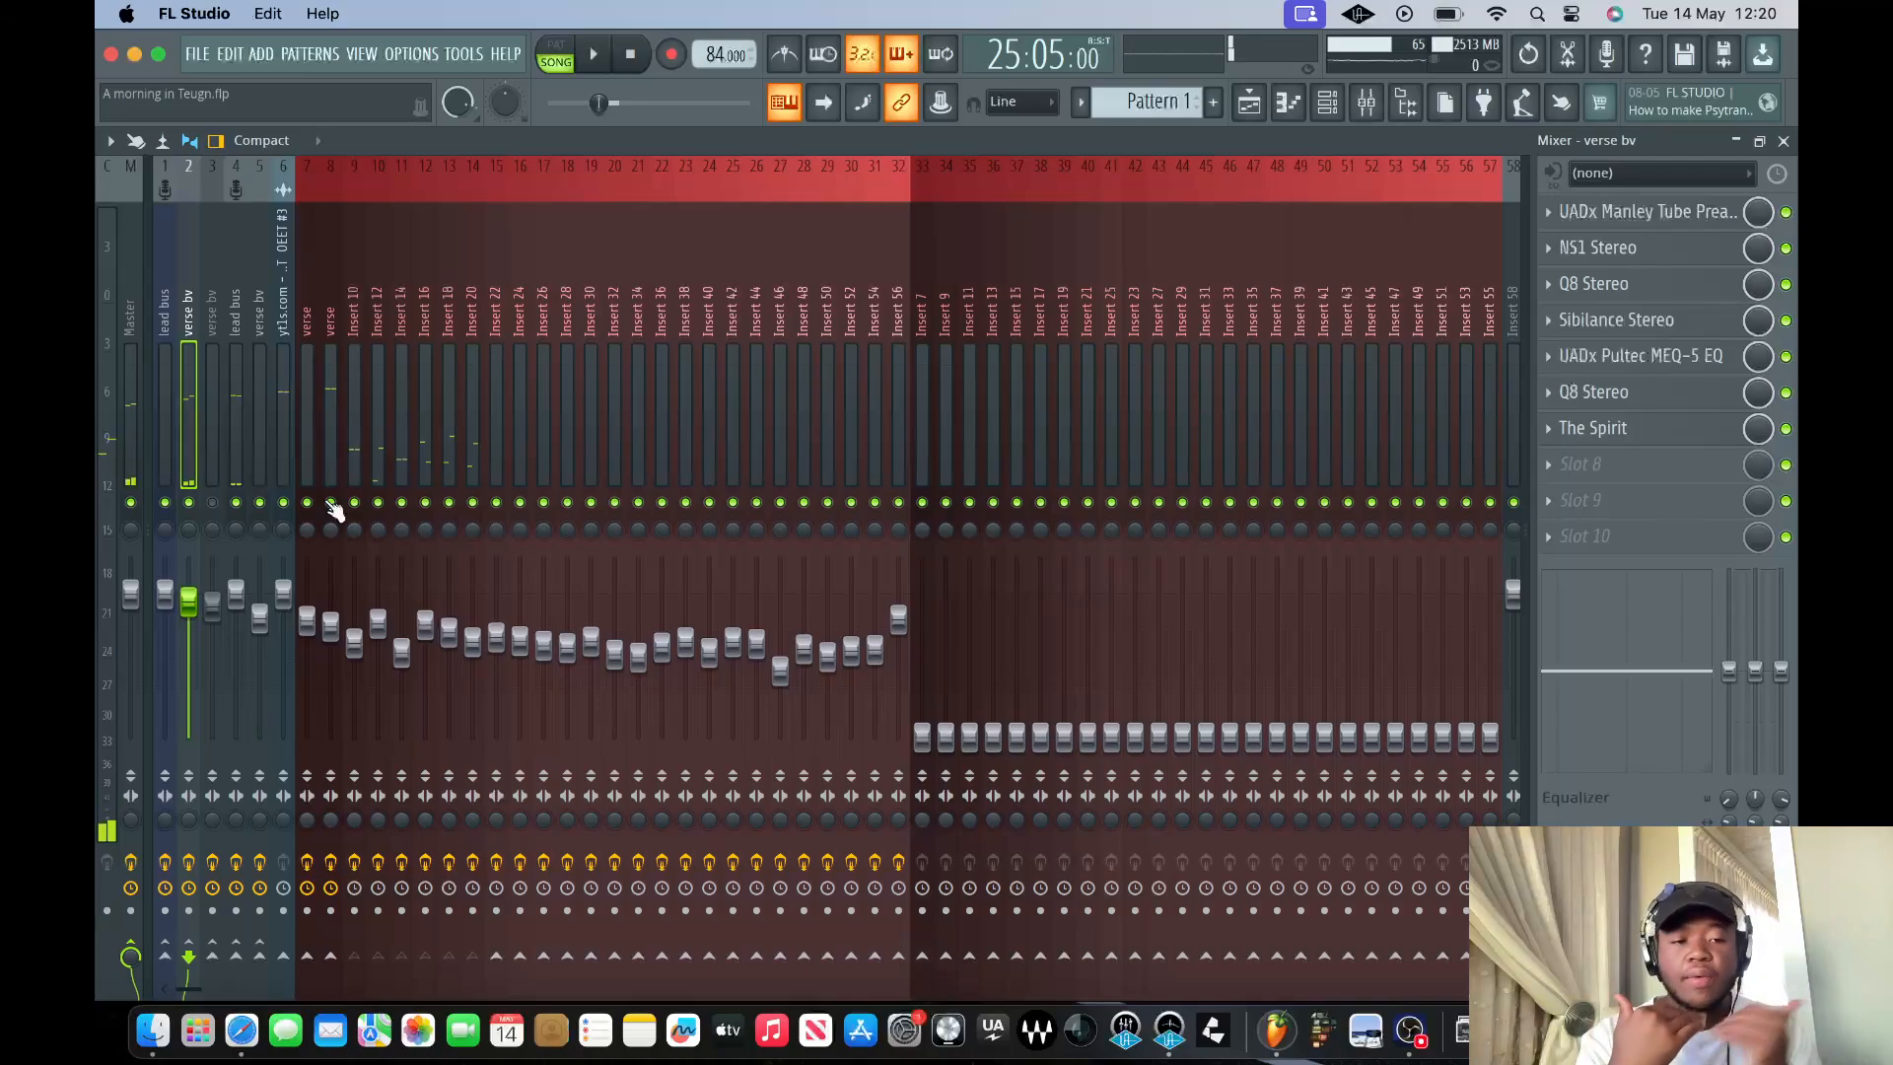
- Examine The God Particle and the UADx Capitol Mastering Compressor settings on the Master track
click(125, 345)
click(1618, 466)
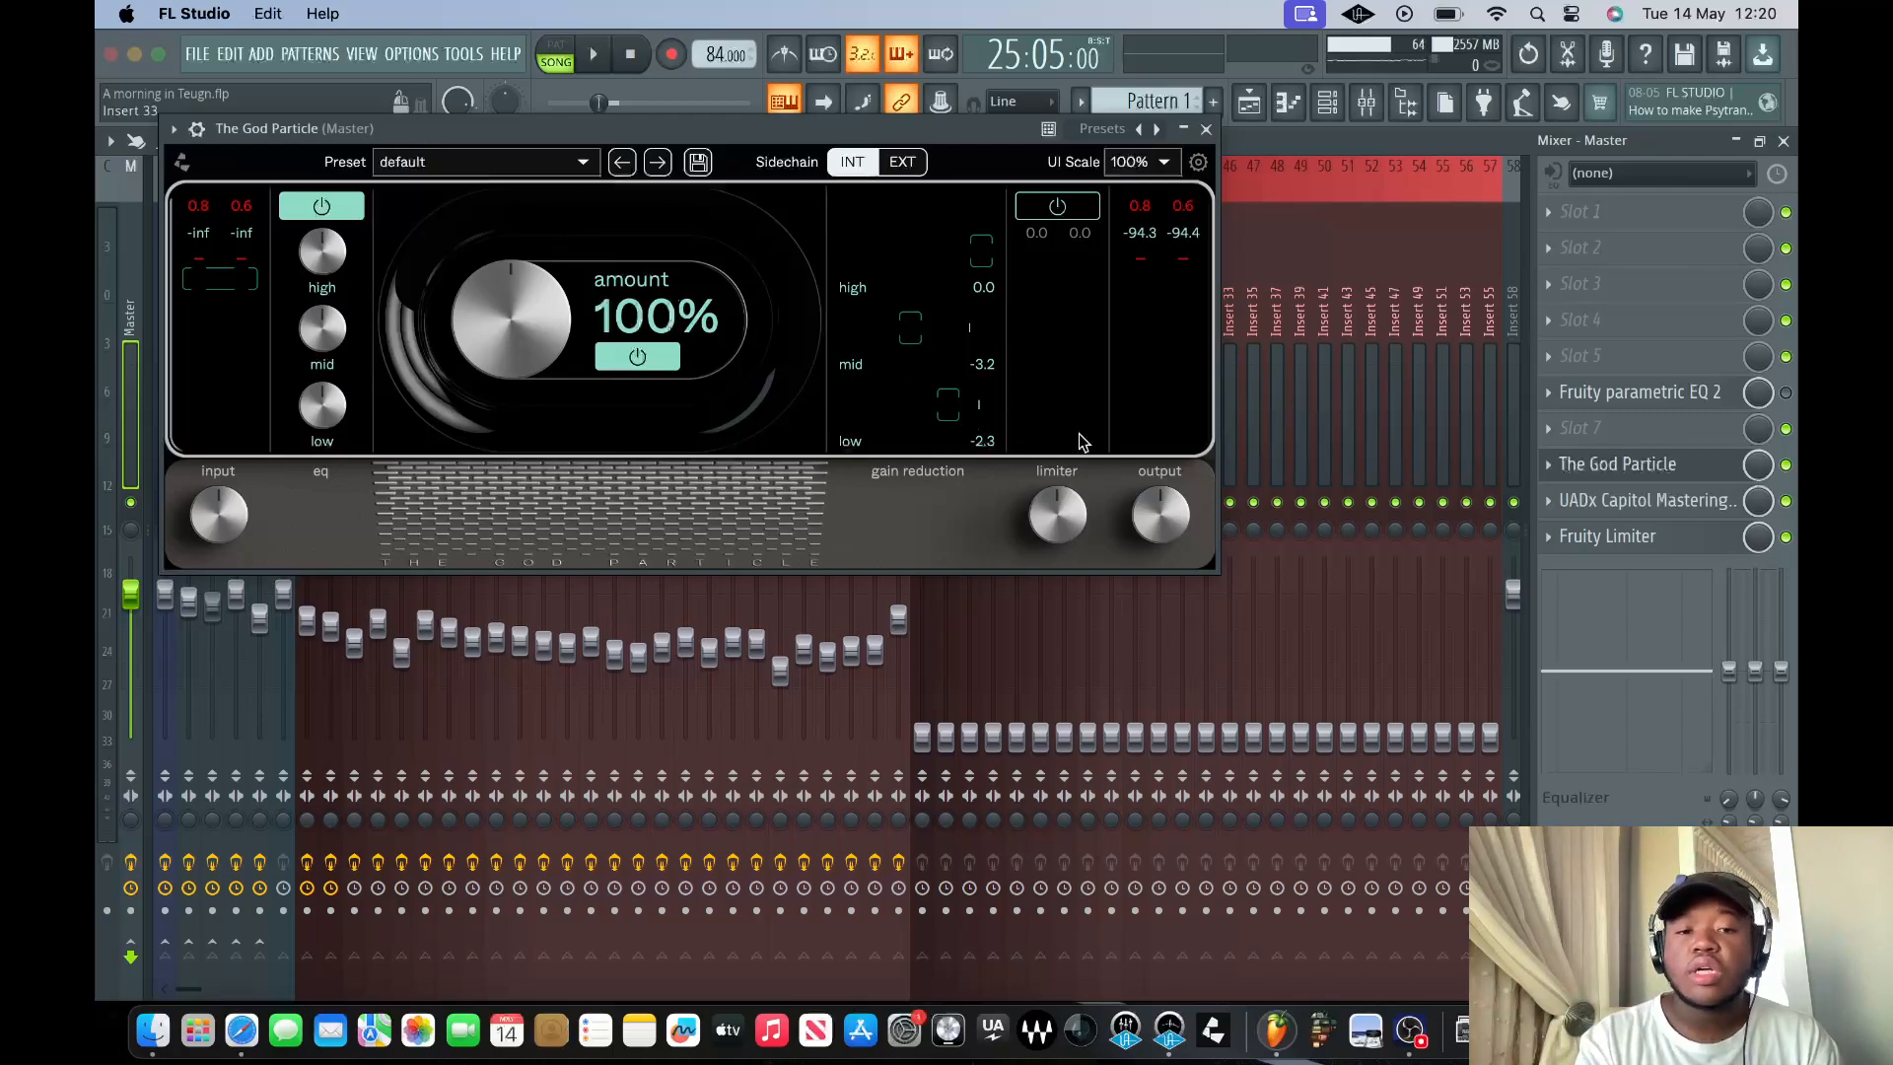
click(1206, 129)
click(1629, 502)
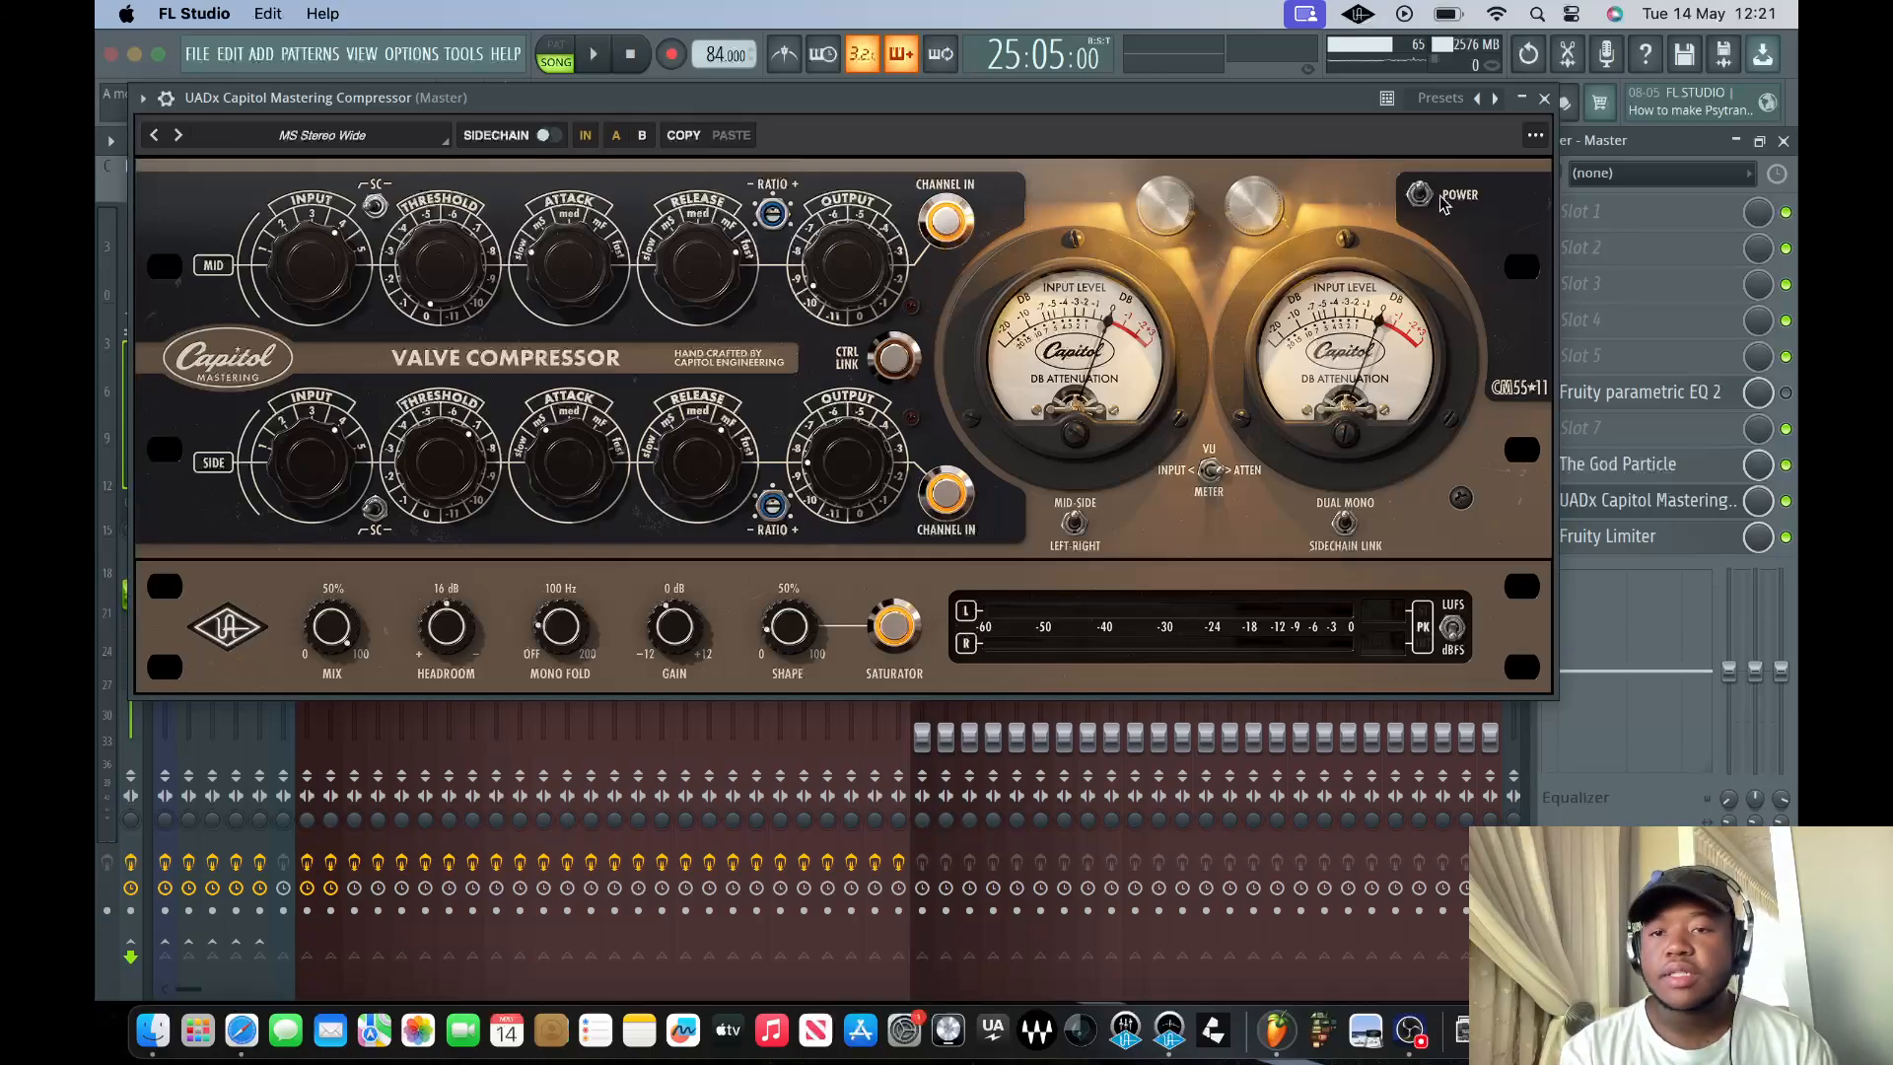
click(1544, 98)
- Examine the Fruity Limiter's loudness, envelope and noise gate settings on the Master track
click(1607, 534)
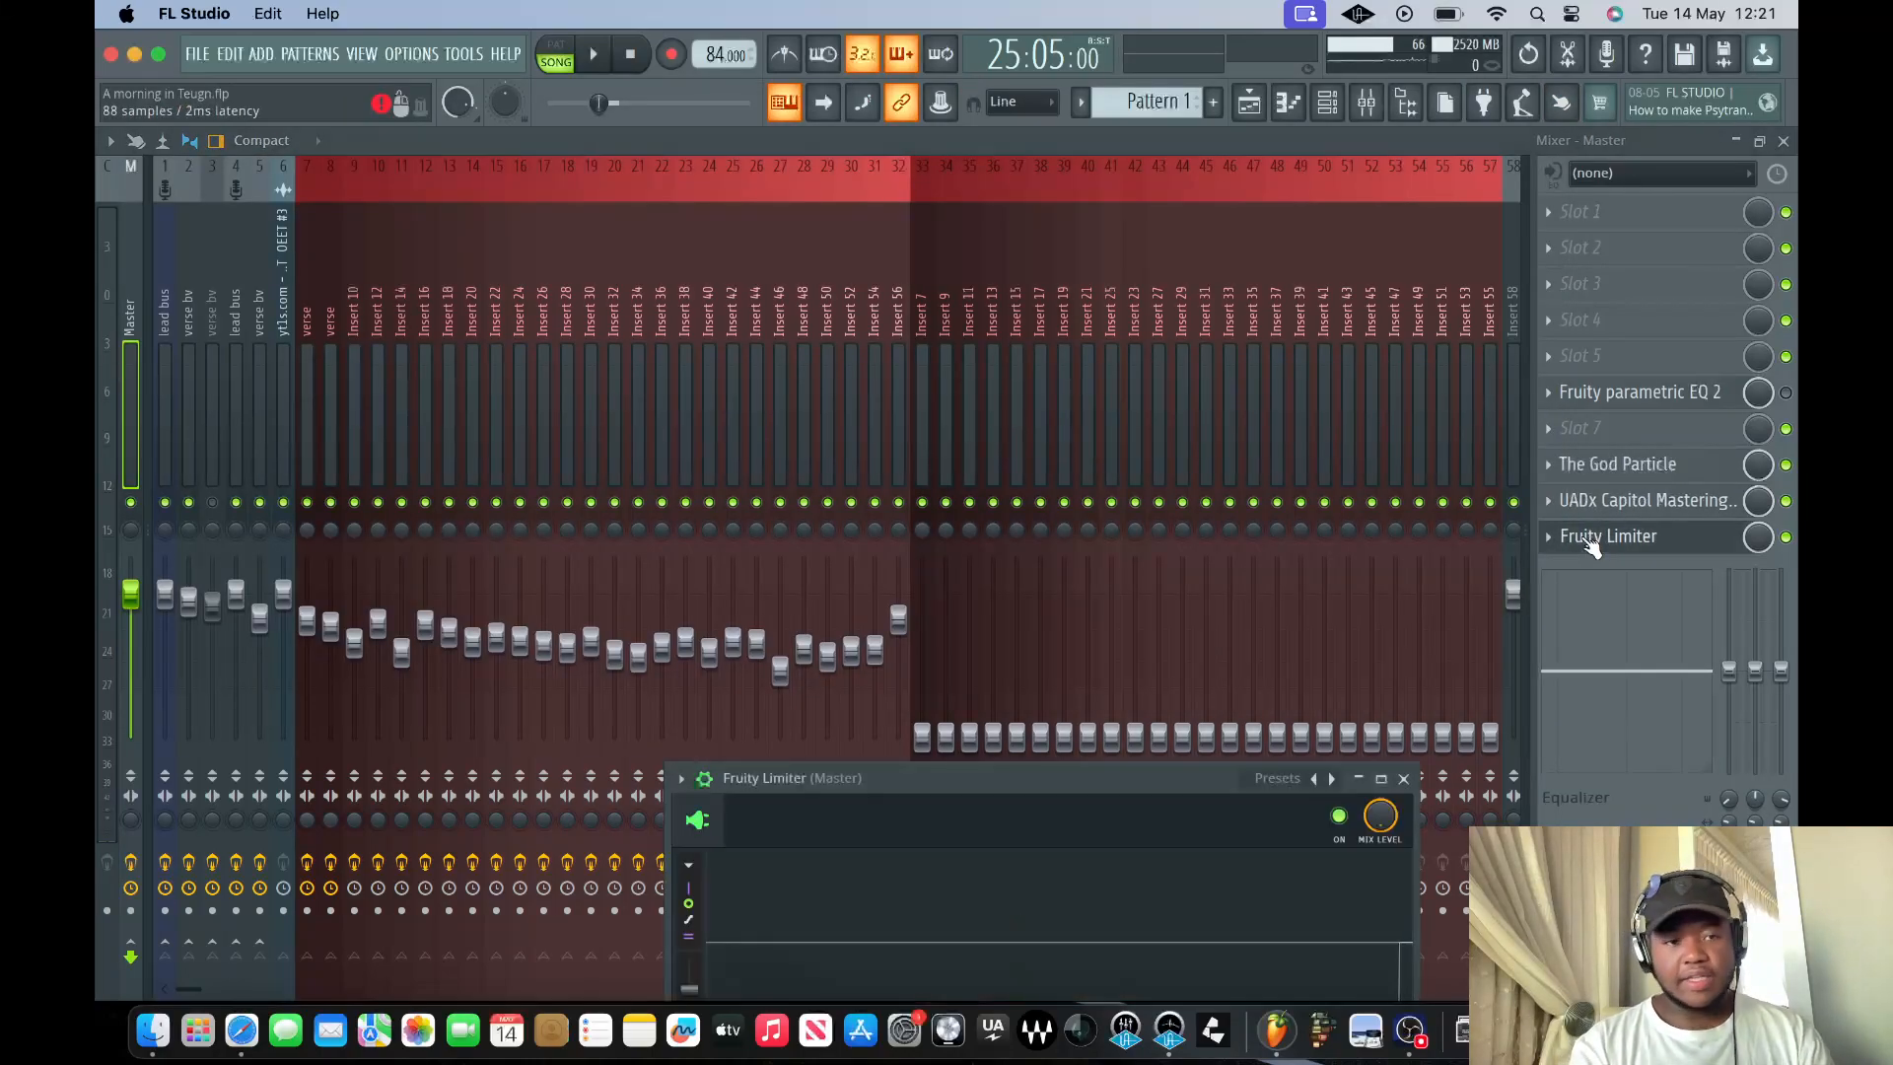
drag(1046, 790, 1002, 339)
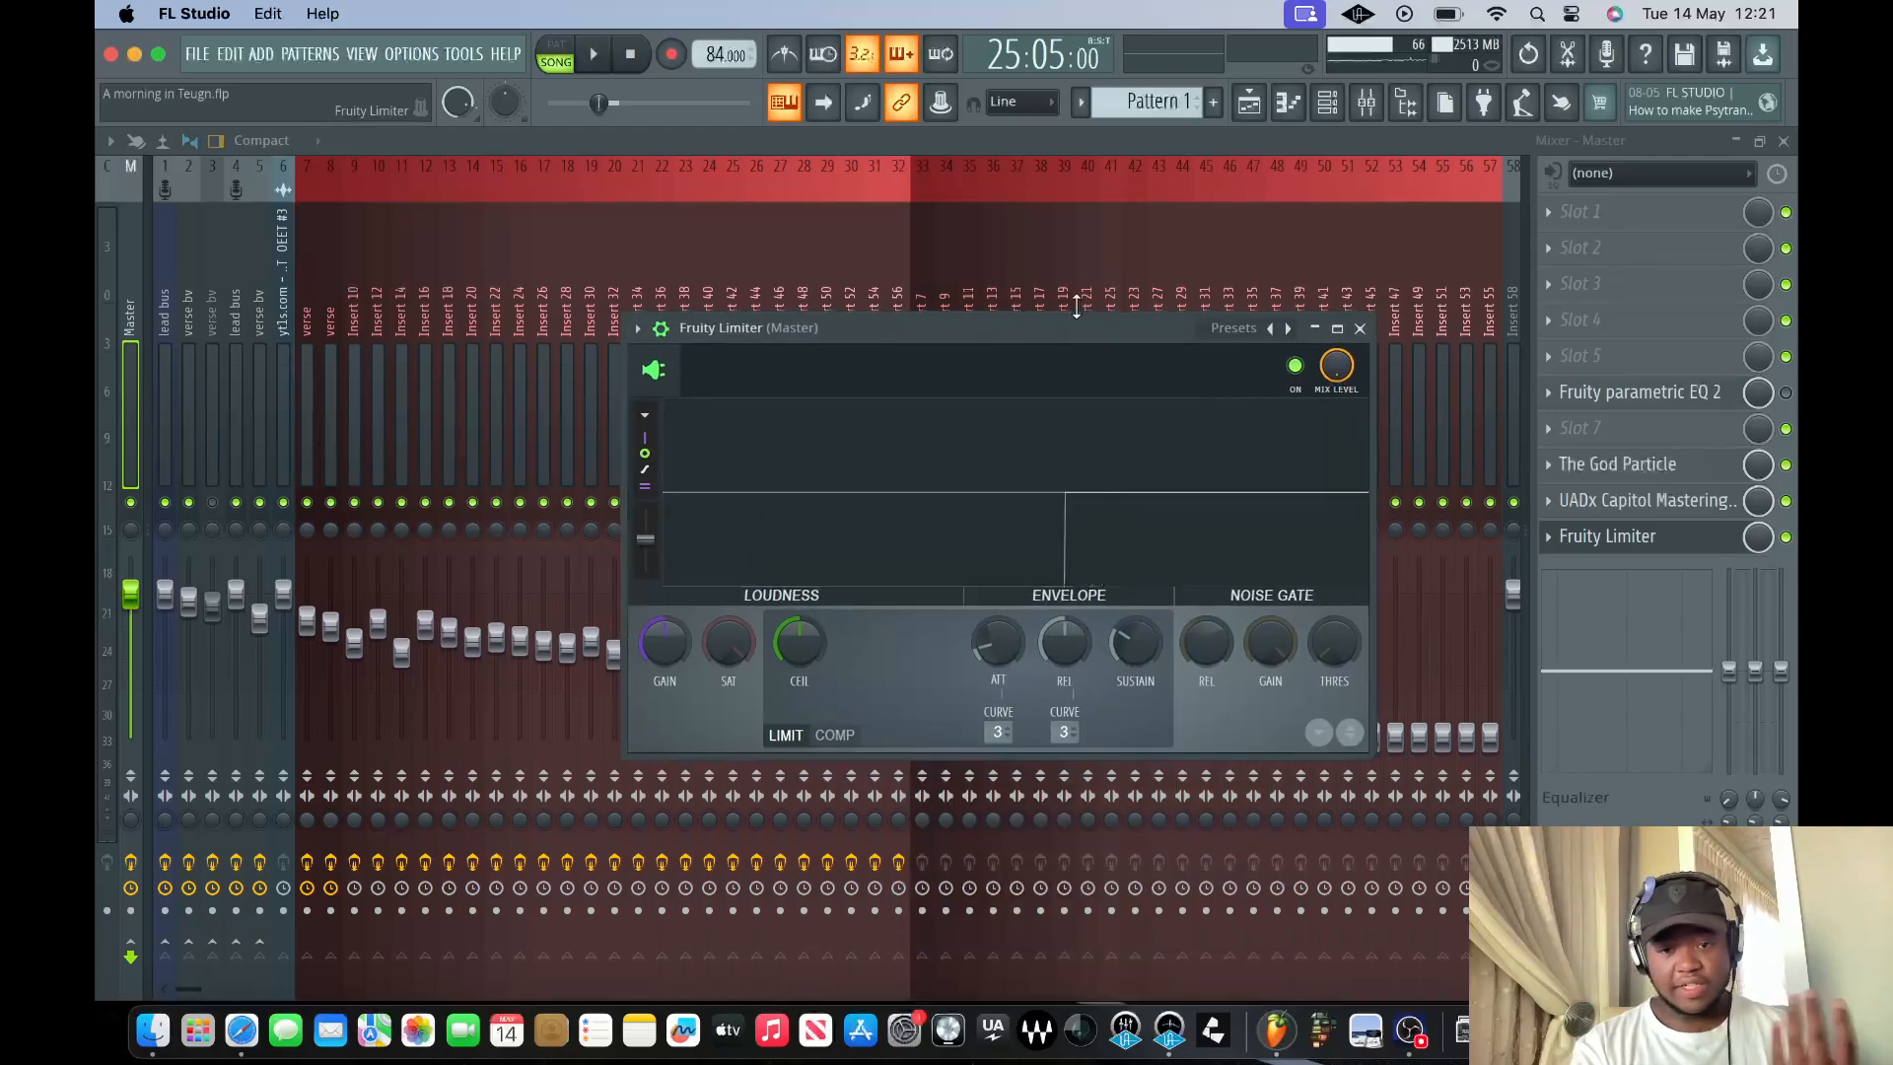
click(1361, 328)
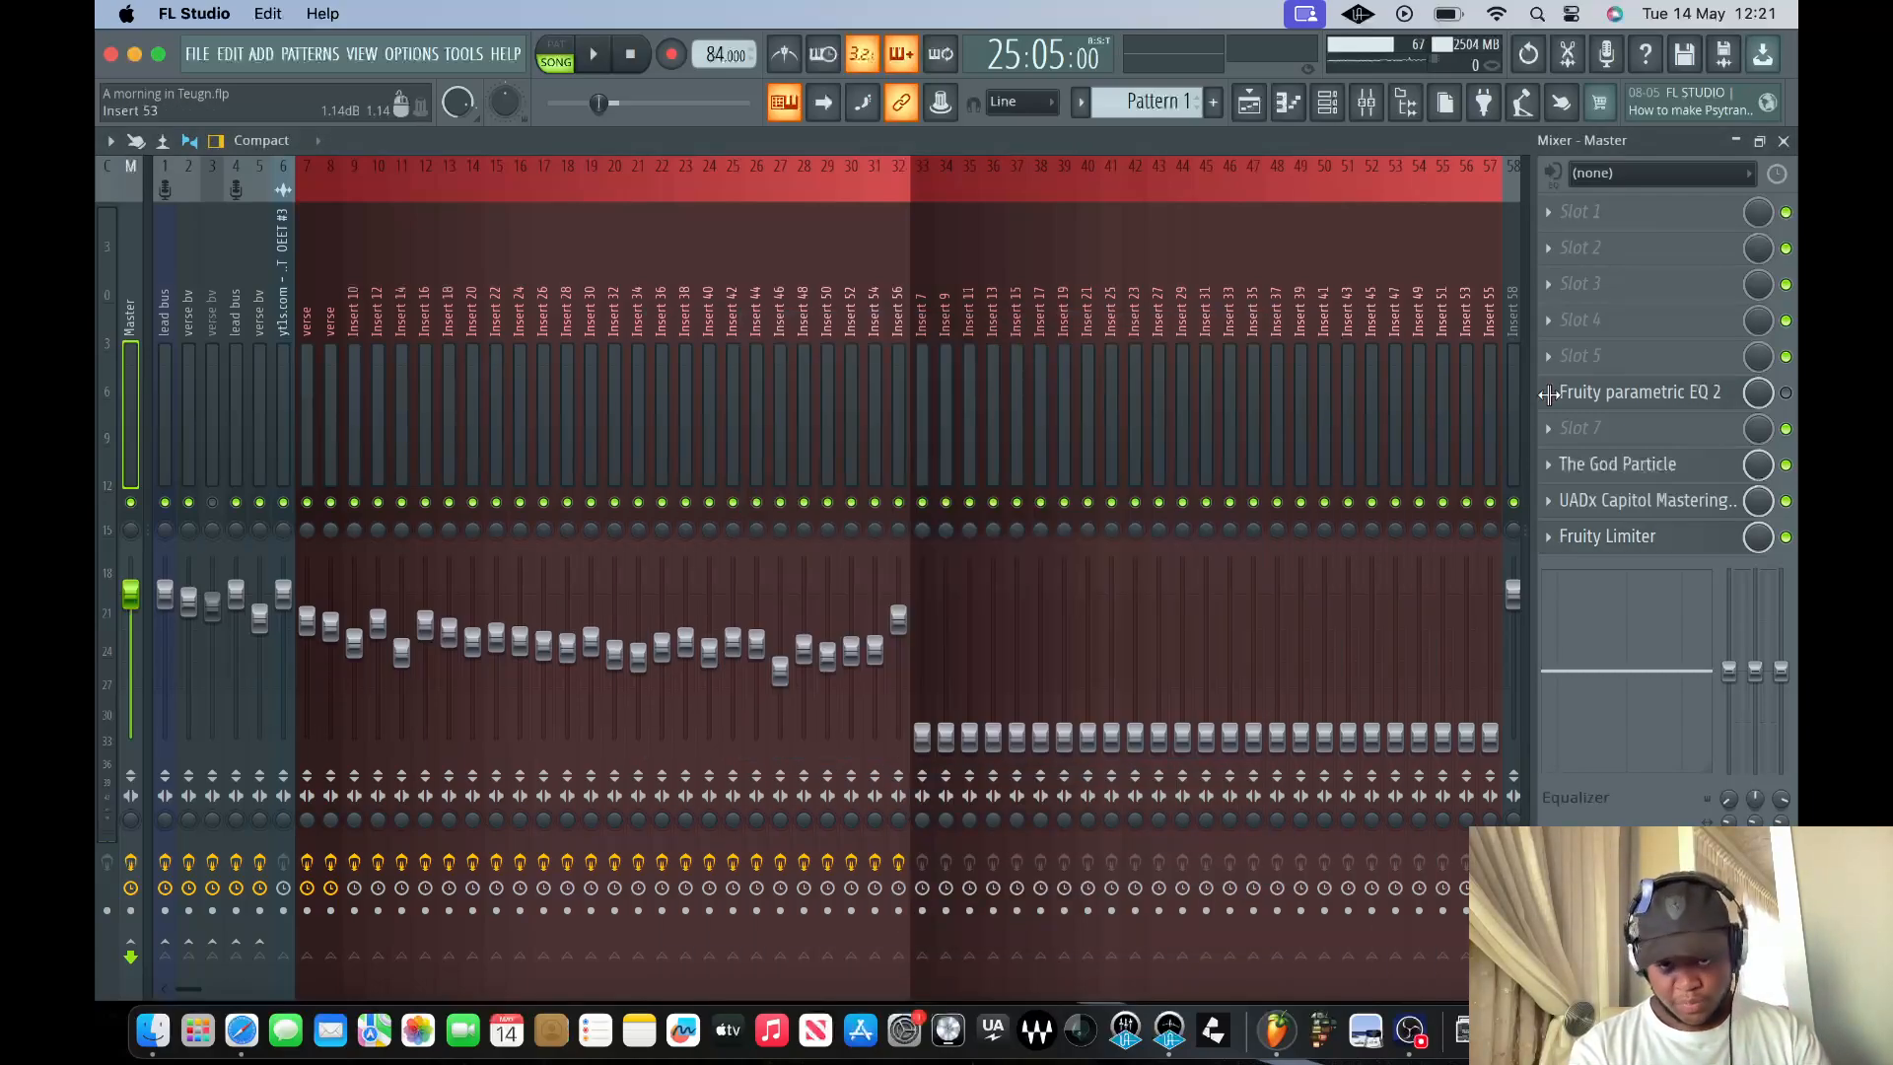
- Close the mixer to return to the playlist and switch to OBS
click(1784, 140)
click(1414, 1029)
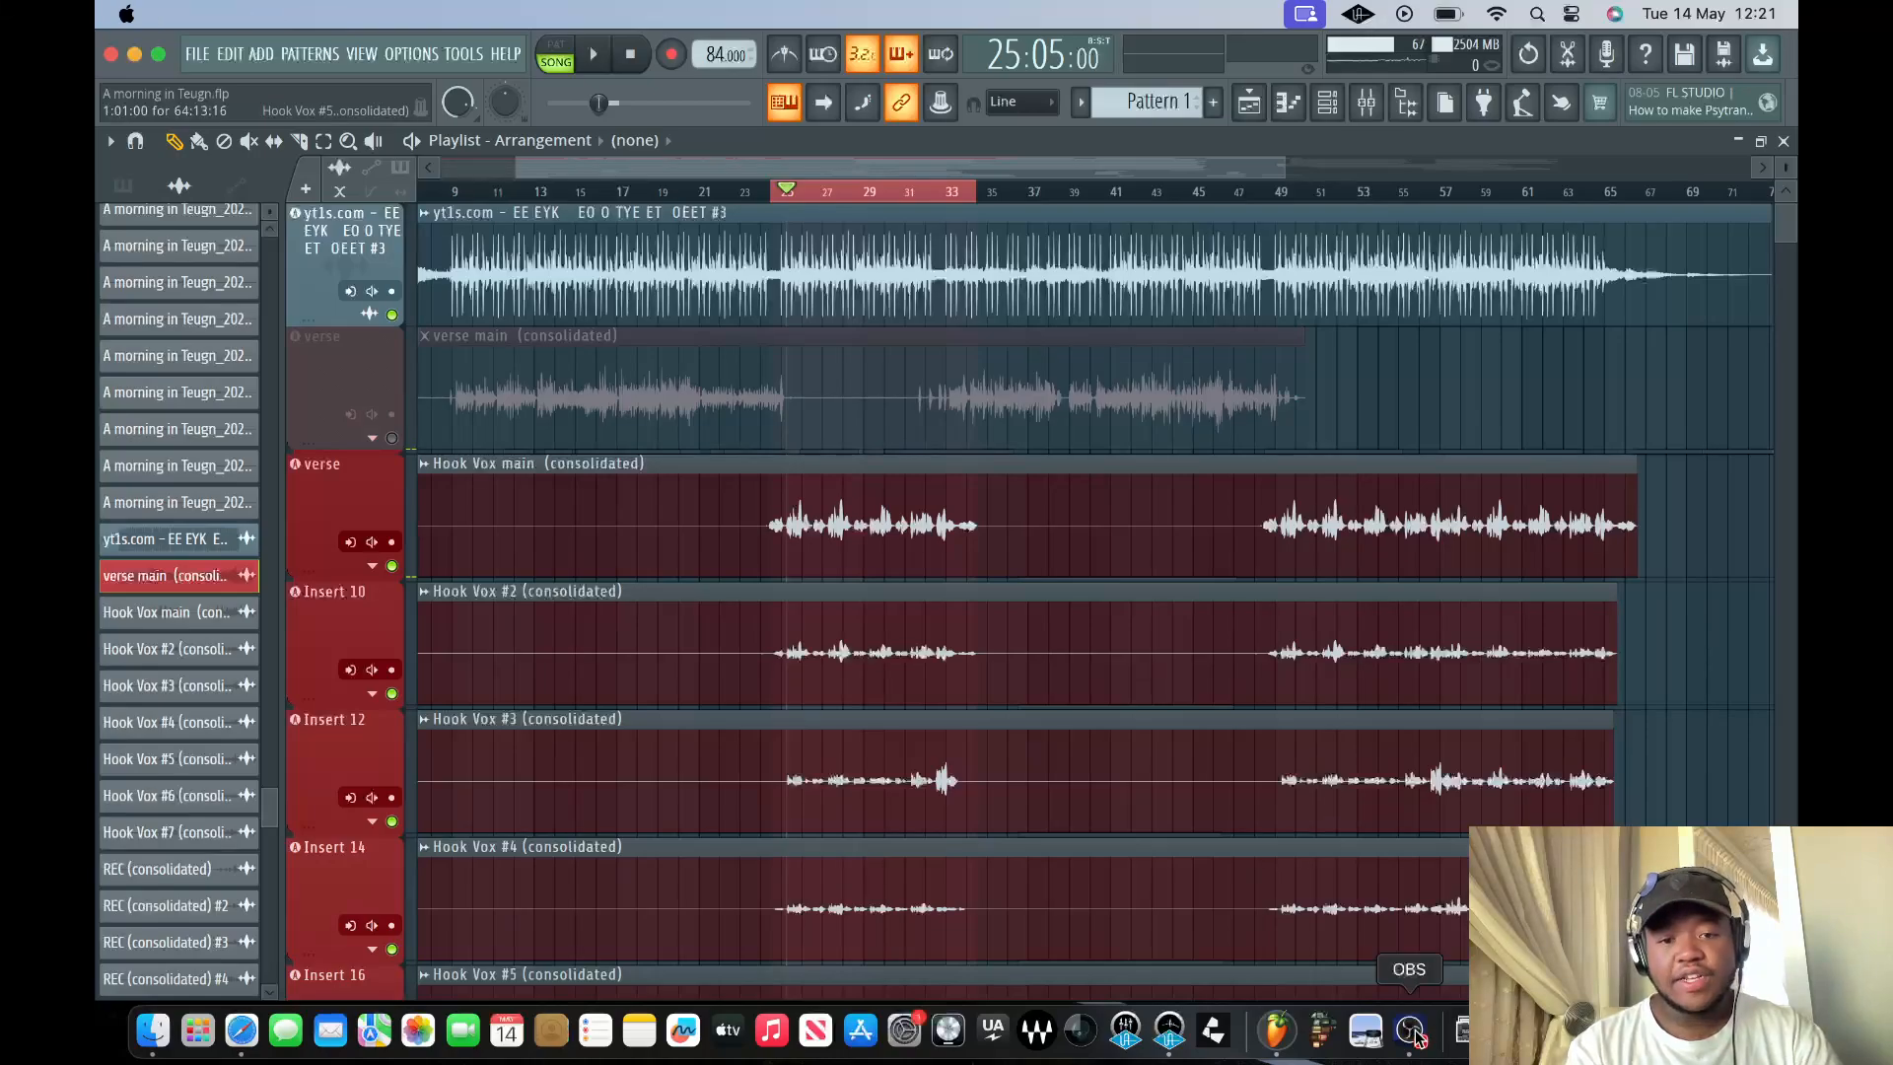